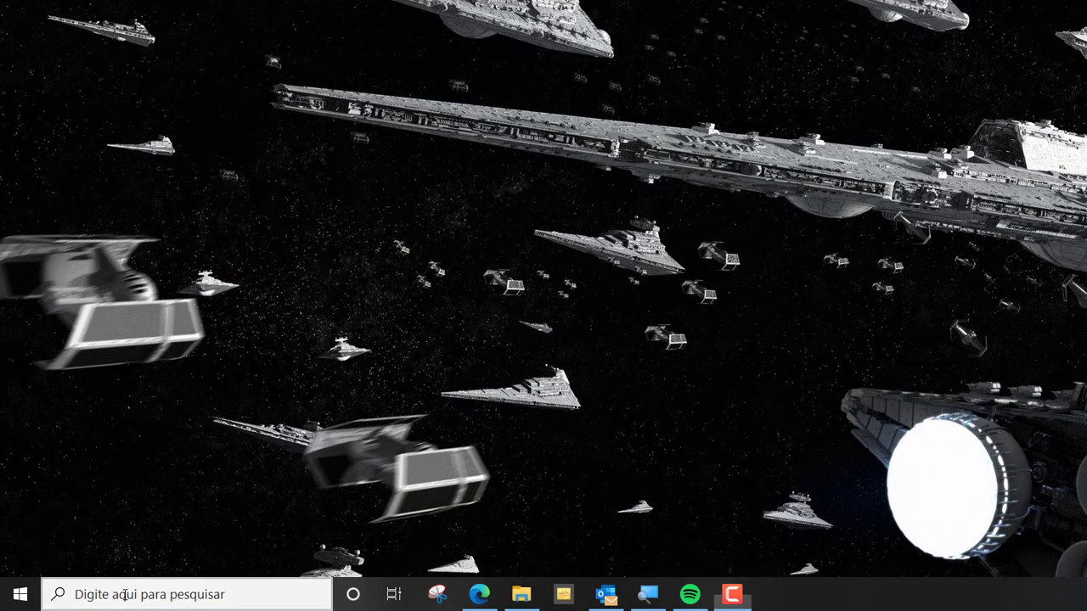
# Find and launch Microsoft SQL Server Management Studio 18 from the Windows search
pyautogui.click(125, 597)
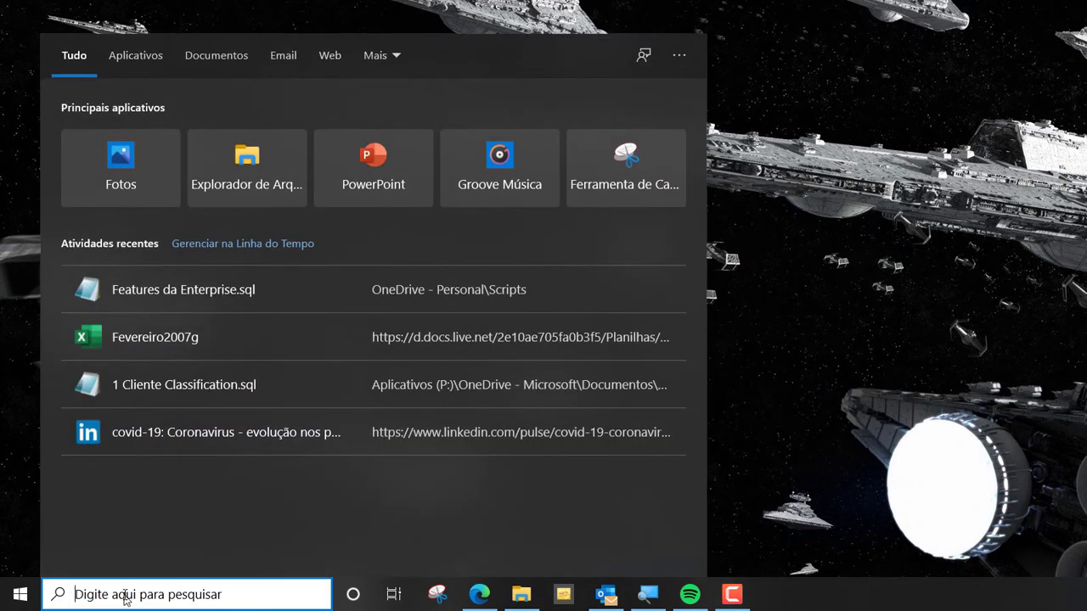
pyautogui.write('ssms')
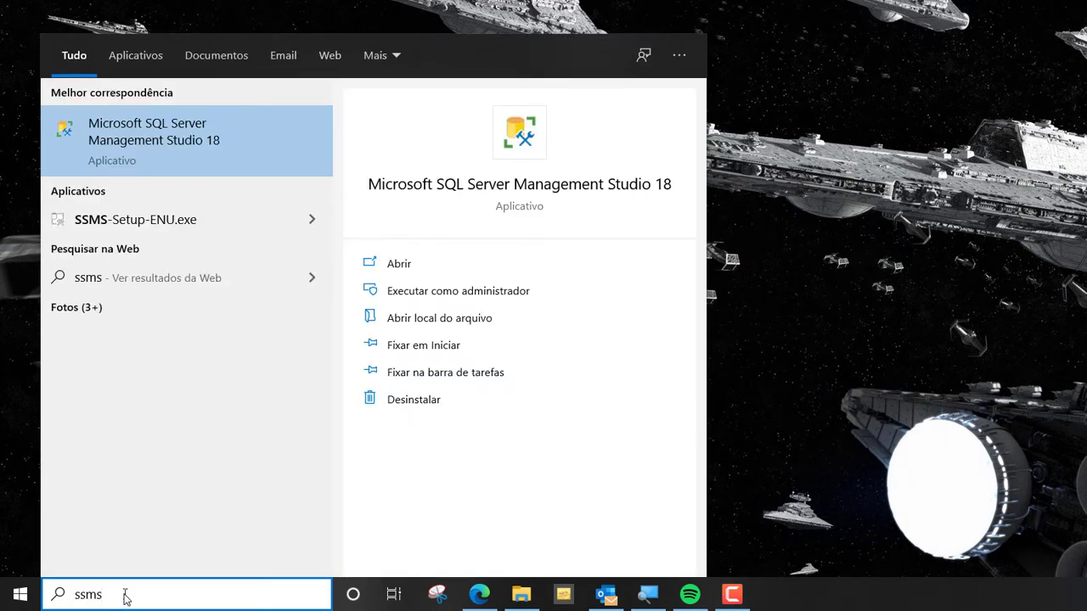
pyautogui.press('Return')
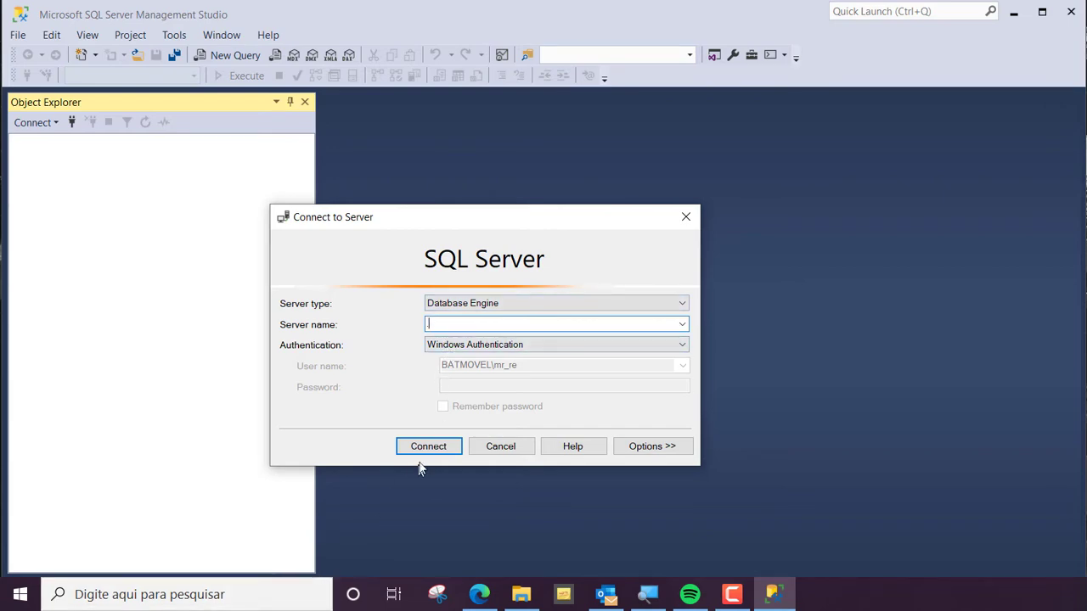
# Open the Windows Serviços application and locate the SQL Server (MSSQLSERVER) service to check its status
pyautogui.click(212, 594)
pyautogui.write('servic')
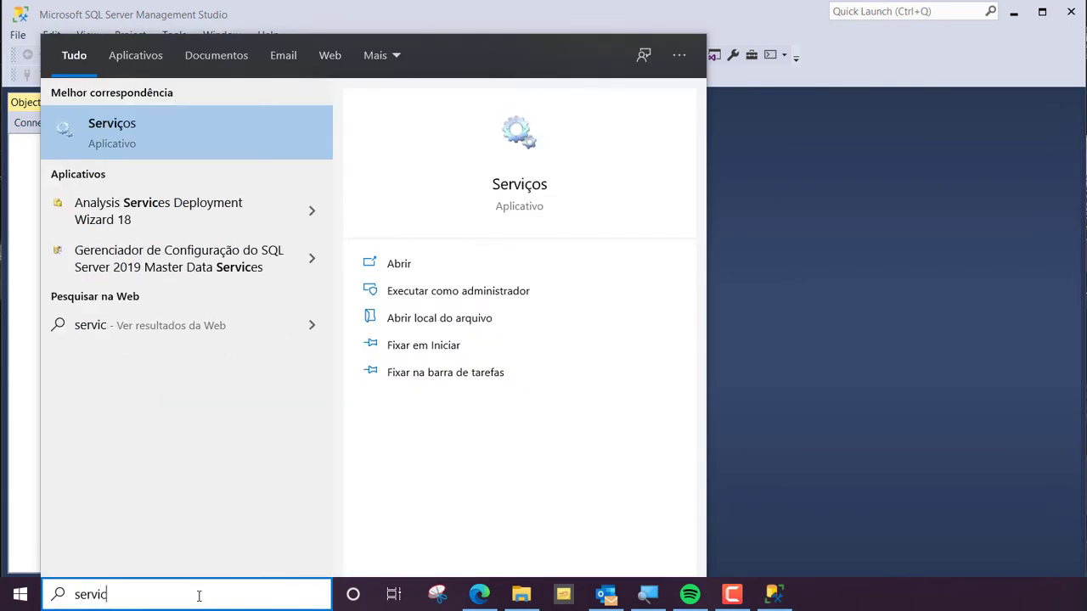
pyautogui.press('Return')
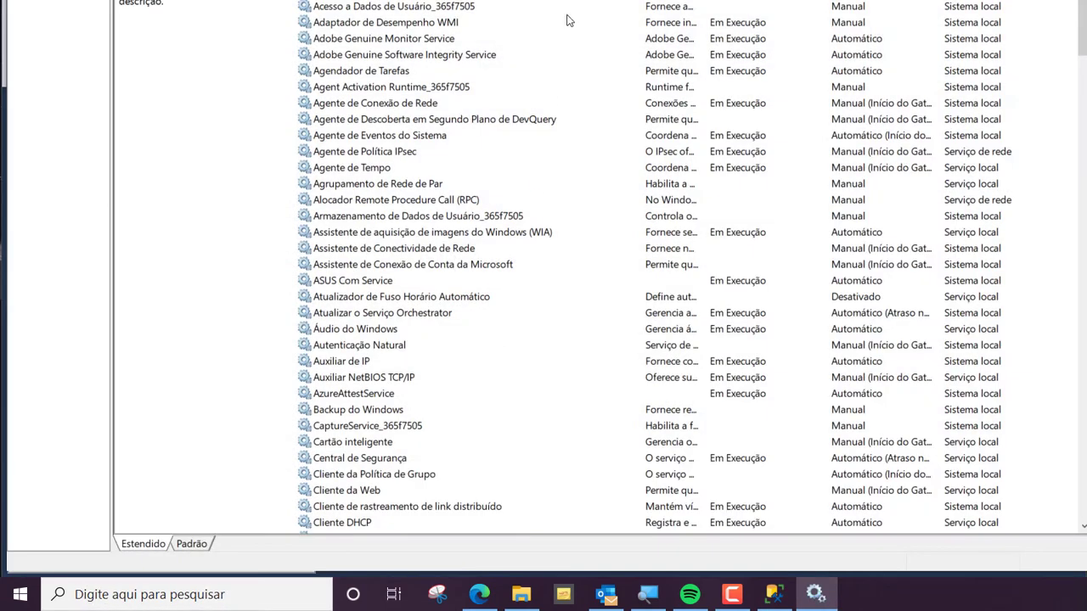
pyautogui.scroll(-20, 408, 207)
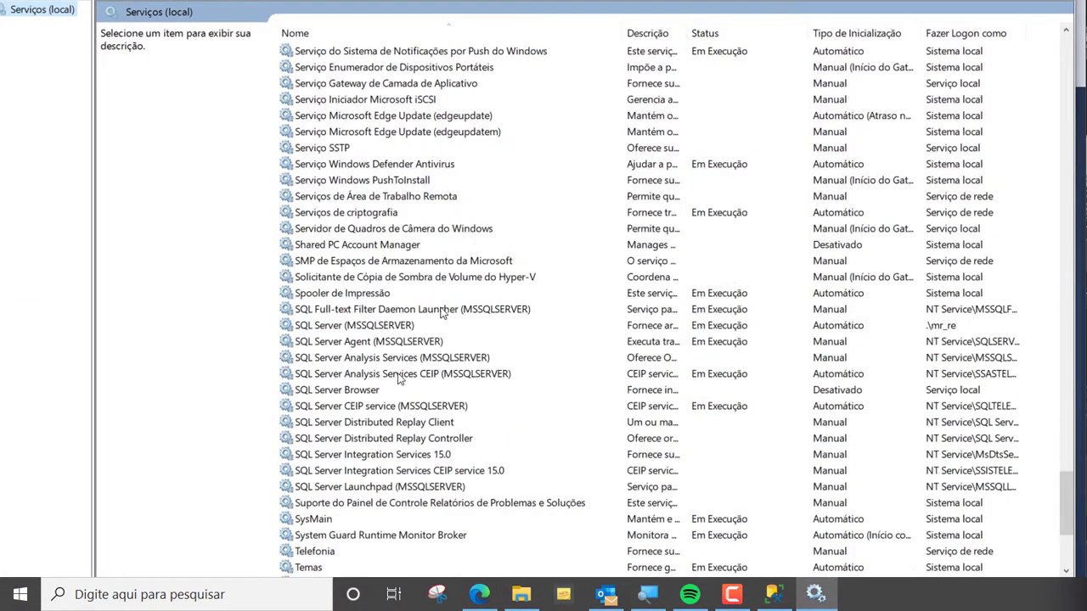
pyautogui.click(401, 327)
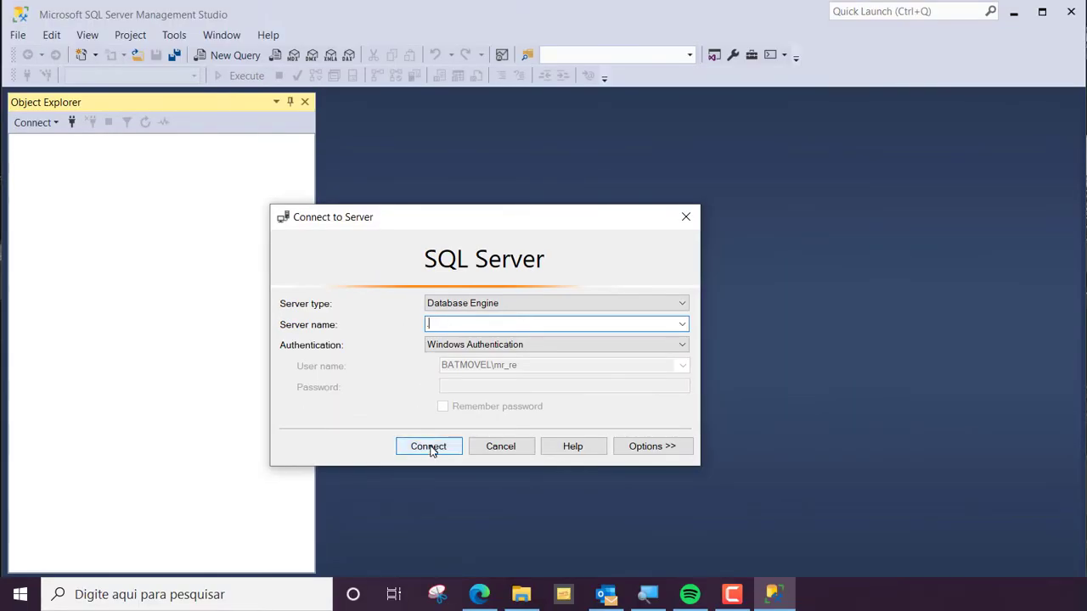
# Connect to the local Database Engine as "." with Windows Authentication, look at its Databases folder, and disconnect
pyautogui.click(412, 570)
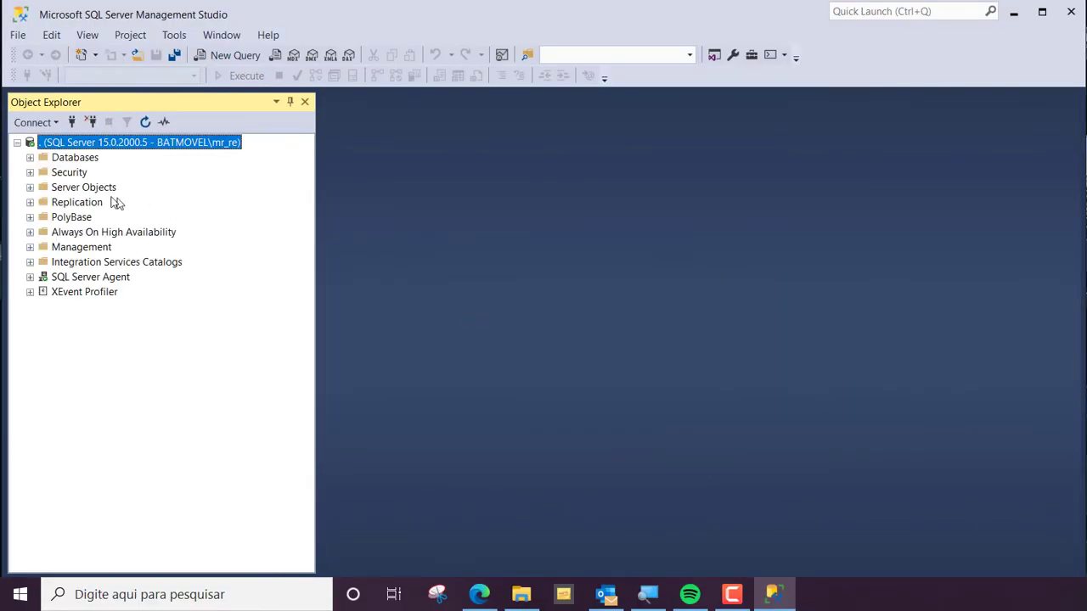
pyautogui.click(29, 157)
pyautogui.click(29, 157)
pyautogui.click(94, 124)
# Connect to the local Database Engine using the server name (local), and disconnect from it
pyautogui.click(34, 124)
pyautogui.click(91, 143)
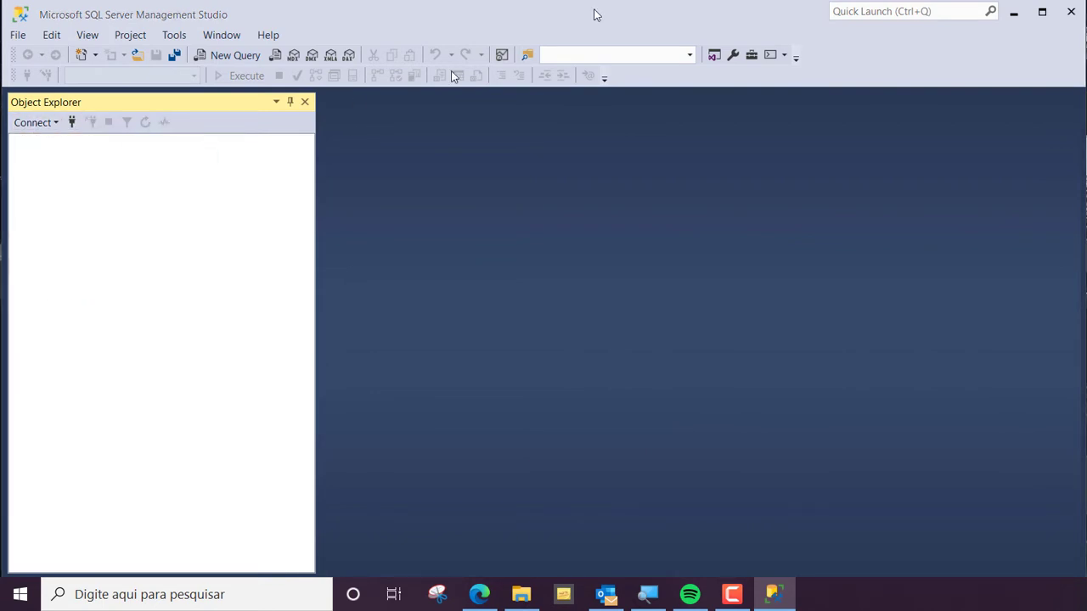
pyautogui.moveTo(622, 0); pyautogui.dragTo(559, 149)
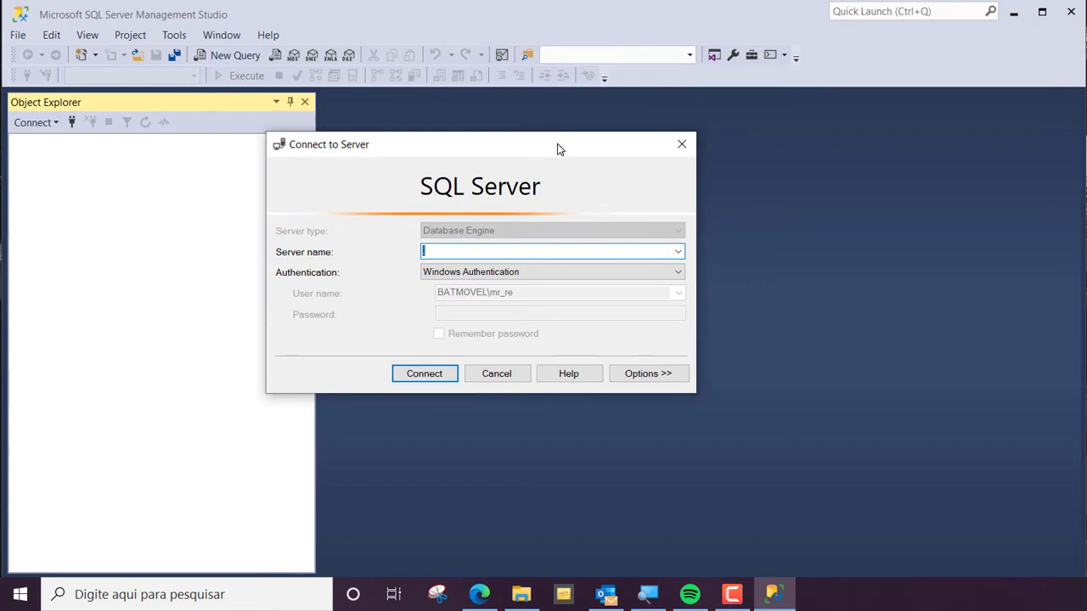
pyautogui.write('(local')
pyautogui.click(432, 376)
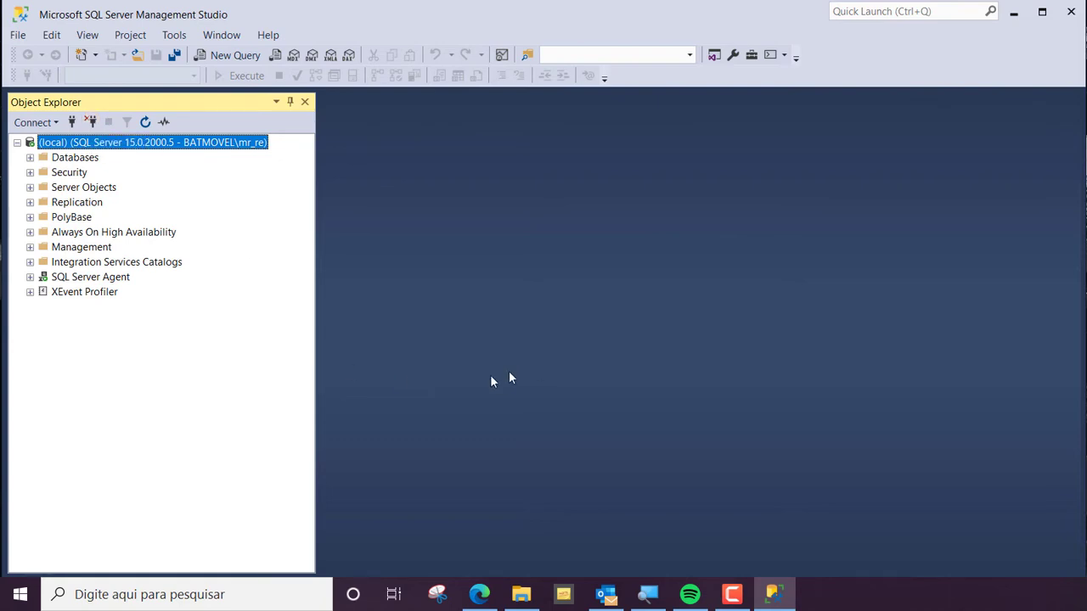
pyautogui.click(91, 122)
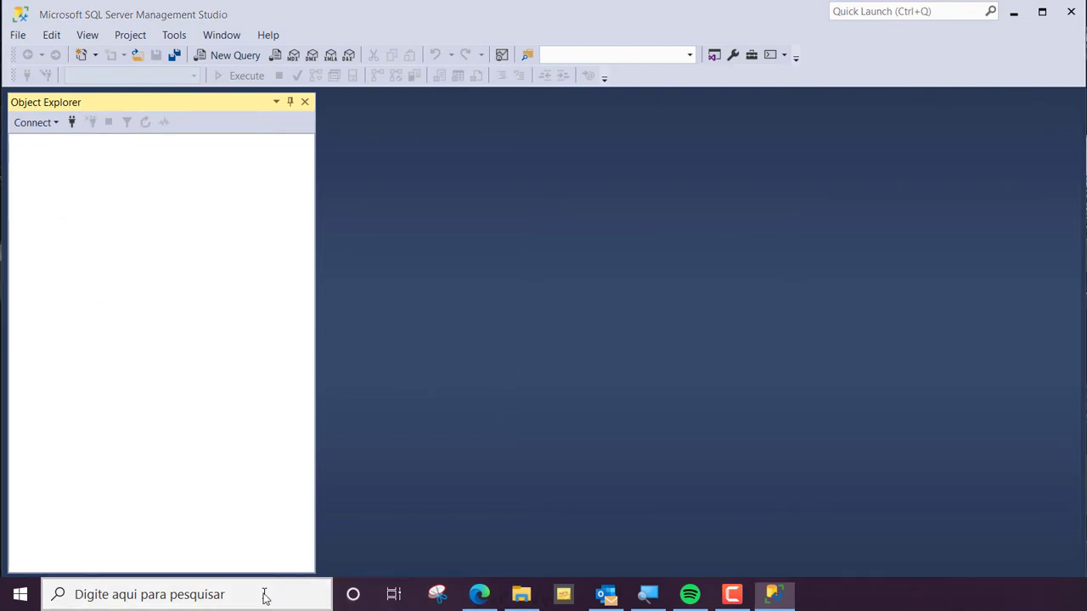
# Open the Command Prompt and run ipconfig to view the machine's network configuration
pyautogui.click(265, 597)
pyautogui.write('cmd')
pyautogui.press('Return')
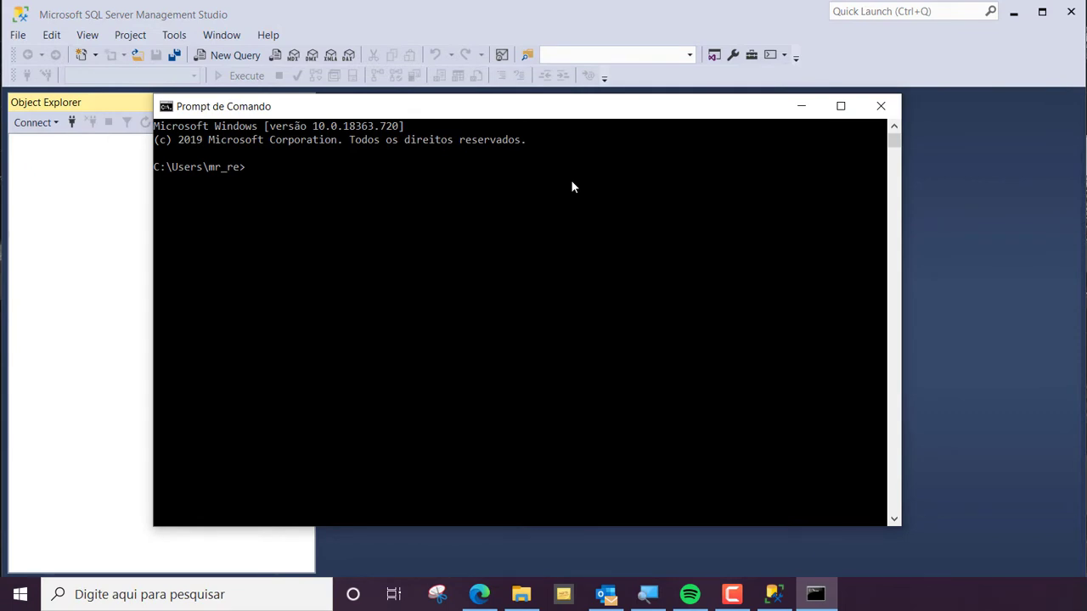
pyautogui.write('ipconfo')
pyautogui.write('g')
pyautogui.press('Return')
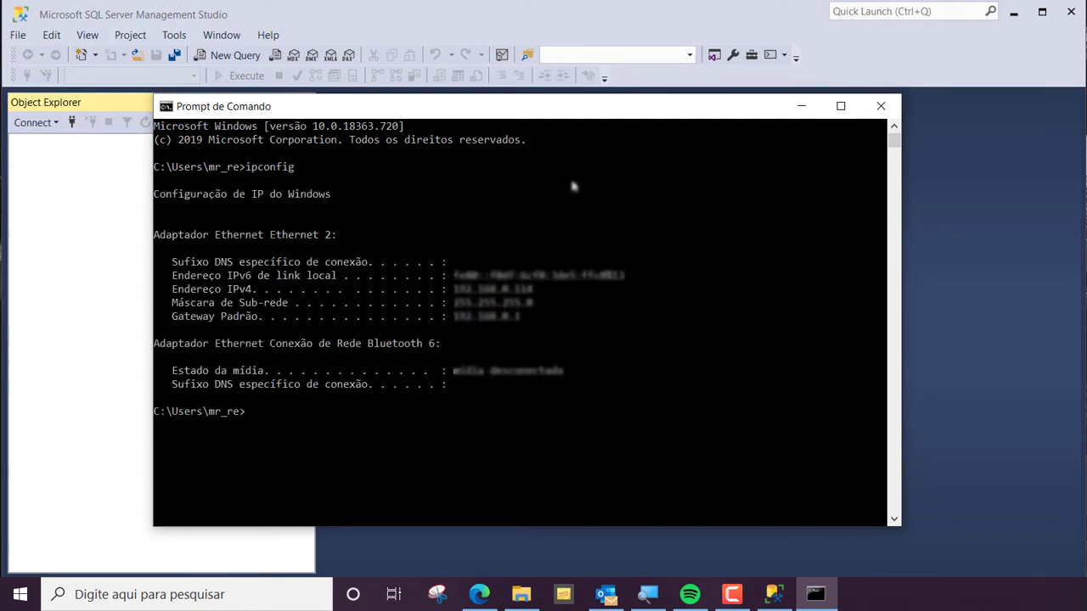
# Run hostname, copy the returned computer name, and close the Command Prompt
pyautogui.write('hostname')
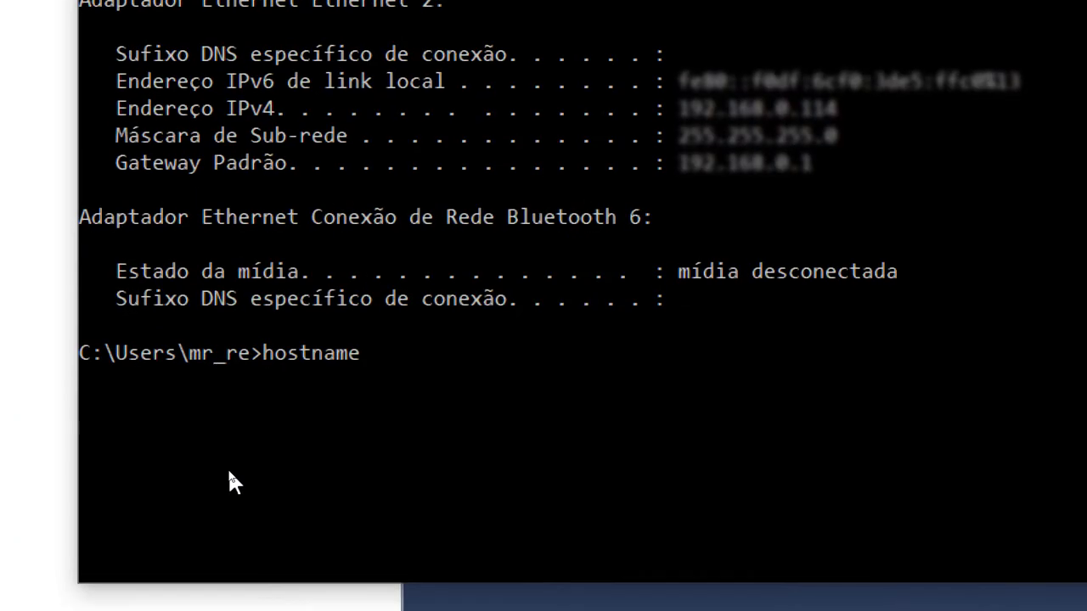
pyautogui.press('Return')
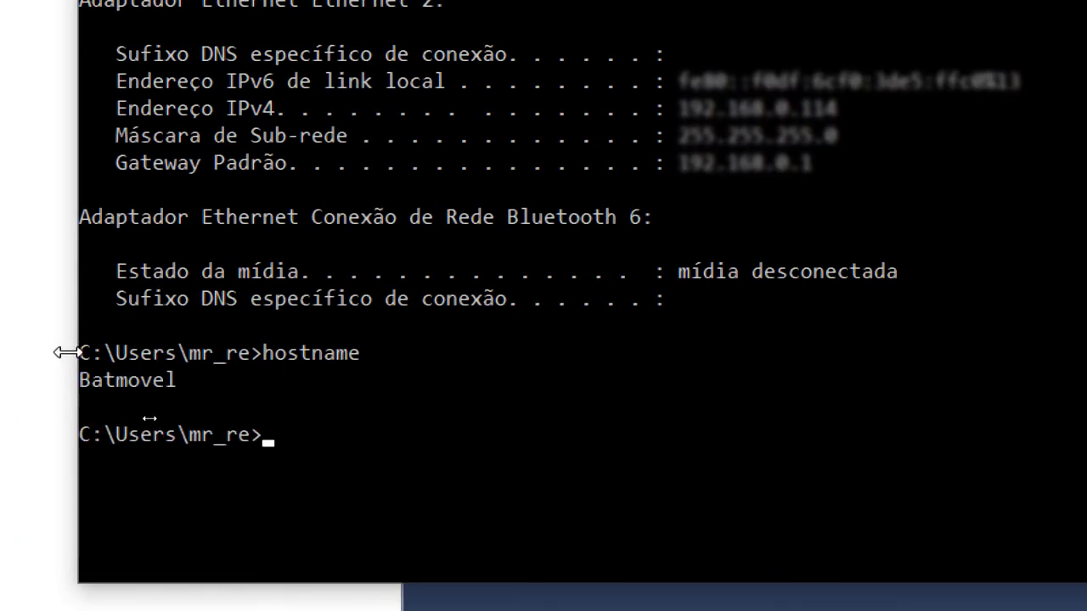
pyautogui.moveTo(80, 382); pyautogui.dragTo(168, 381)
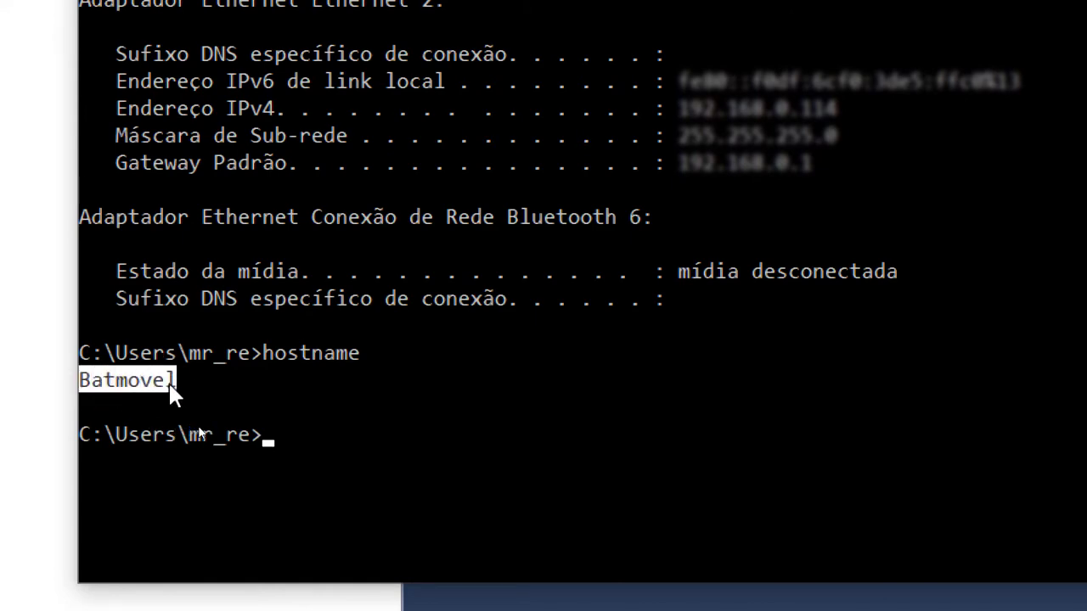
pyautogui.hotkey('ctrl', 'c')
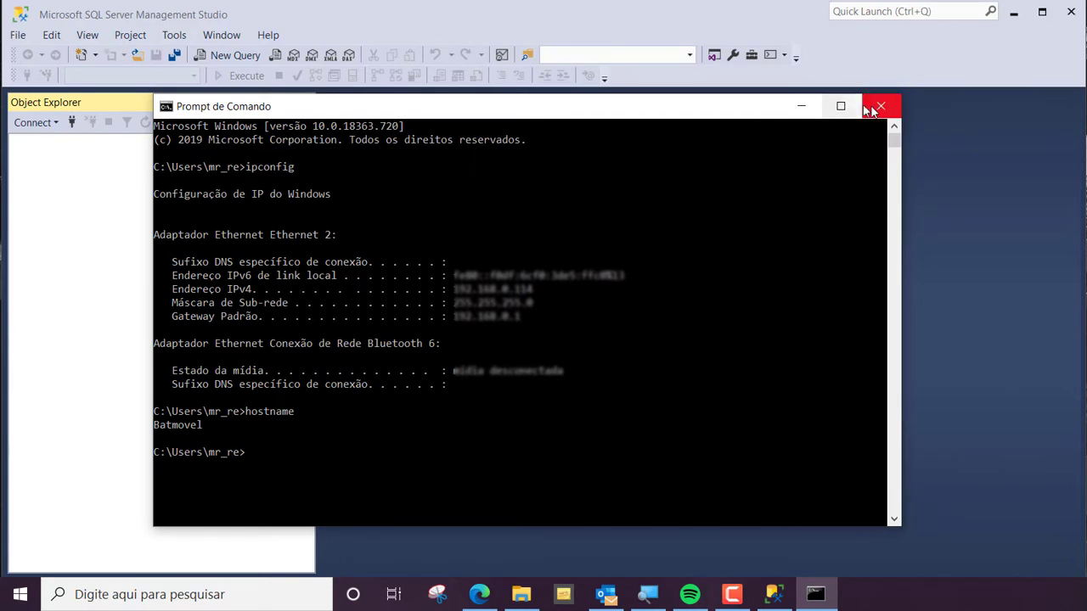
pyautogui.click(883, 106)
# Connect to the Database Engine using the copied computer name Batmovel and collapse its server node
pyautogui.click(34, 123)
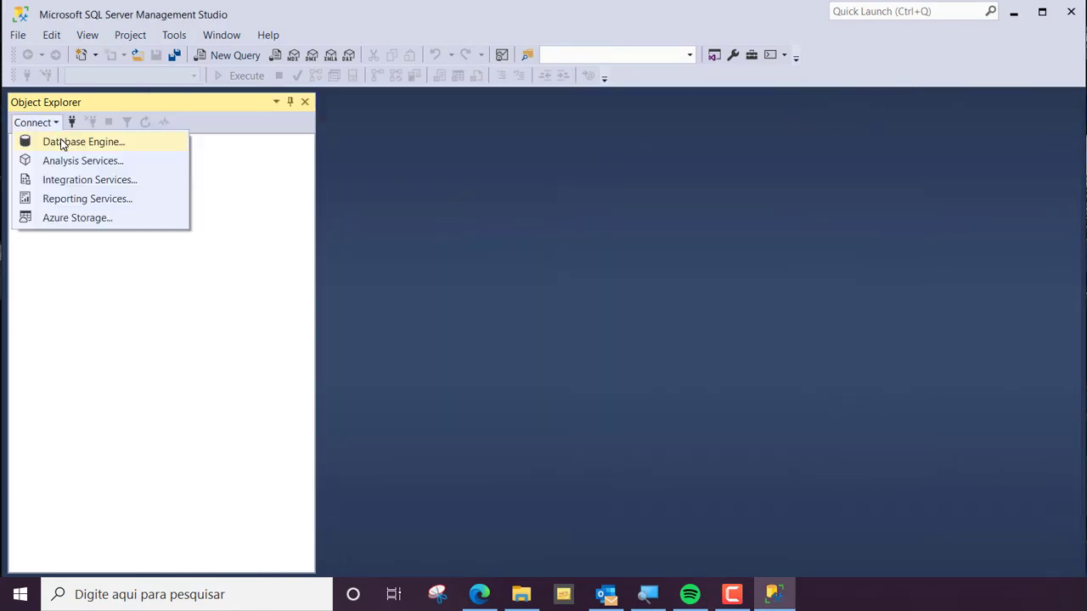
pyautogui.click(61, 141)
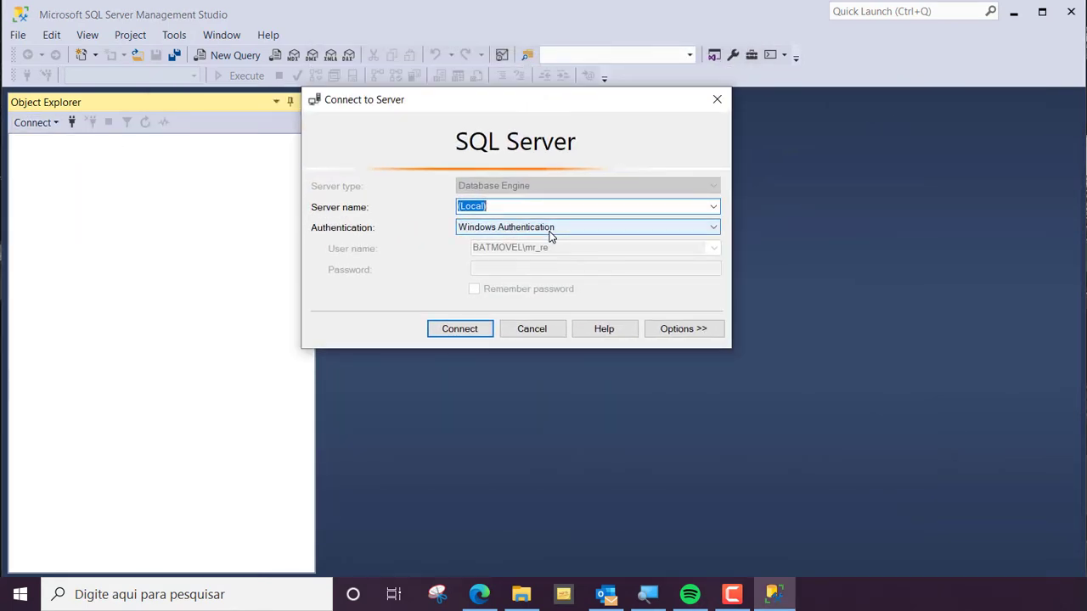
pyautogui.hotkey('ctrl', 'v')
pyautogui.click(478, 330)
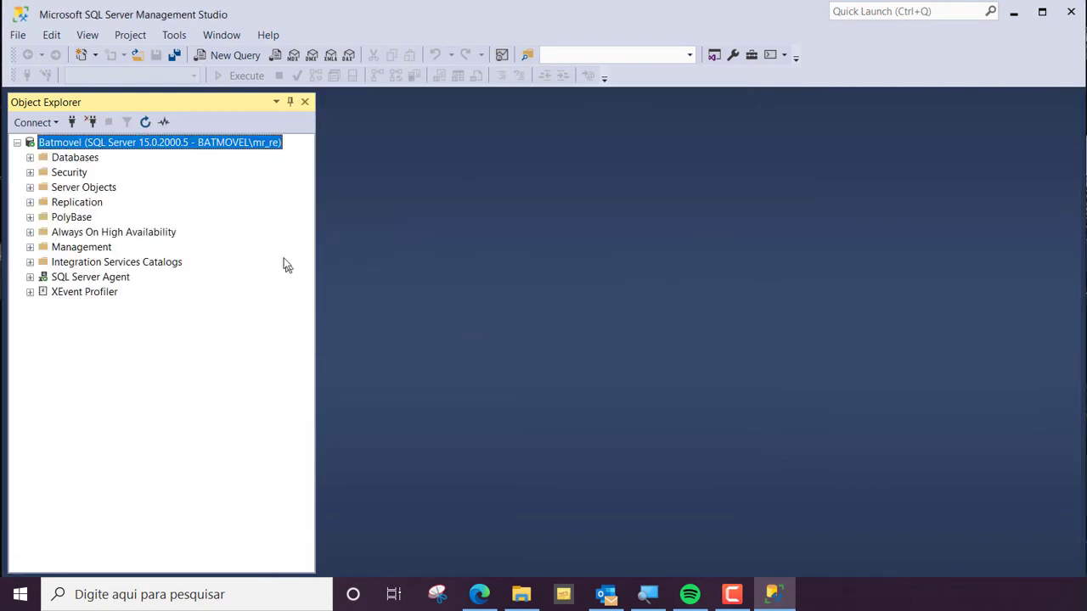
pyautogui.click(21, 142)
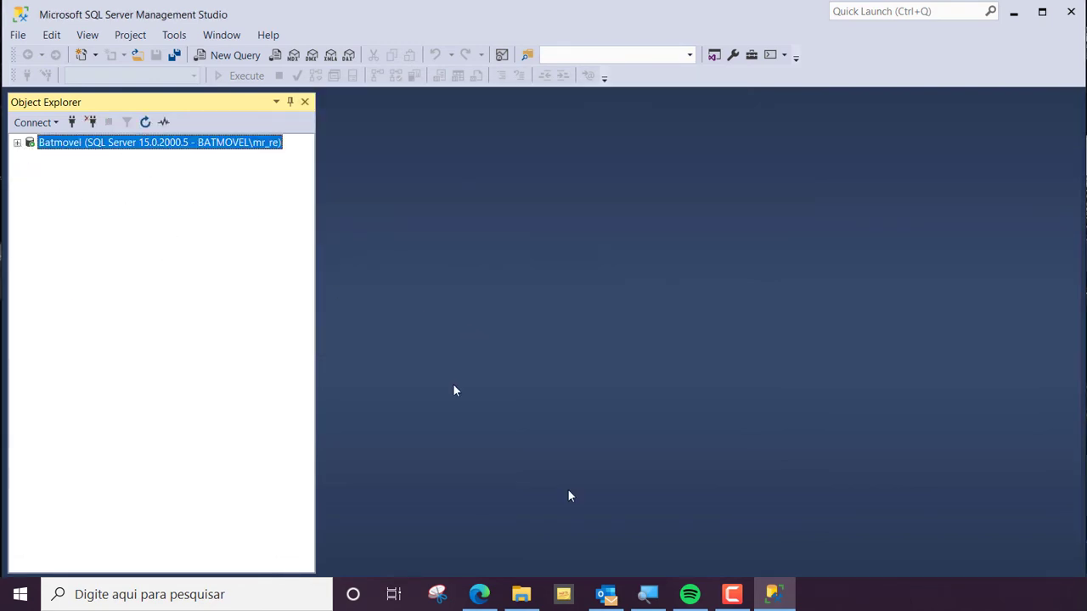
# Switch to the Azure portal, open the meudb SQL database, and copy its server name
pyautogui.click(478, 595)
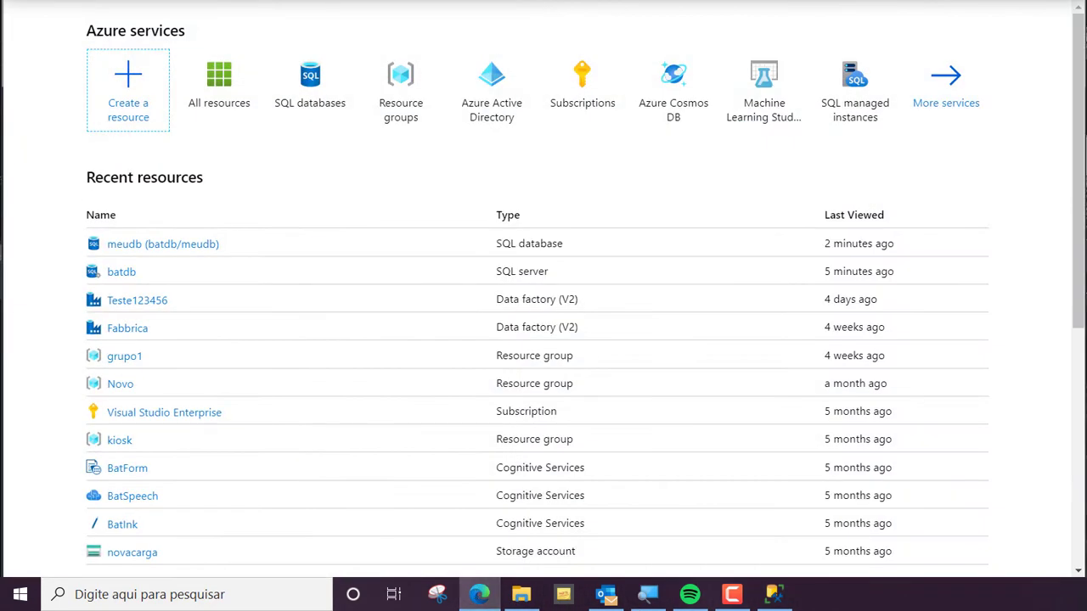
pyautogui.click(331, 110)
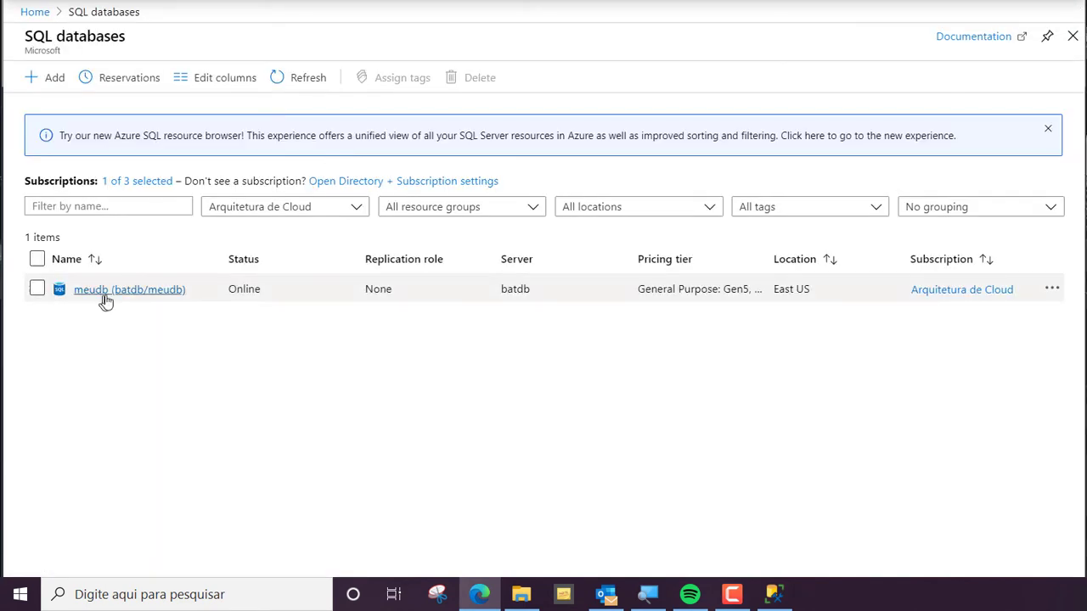
pyautogui.click(109, 289)
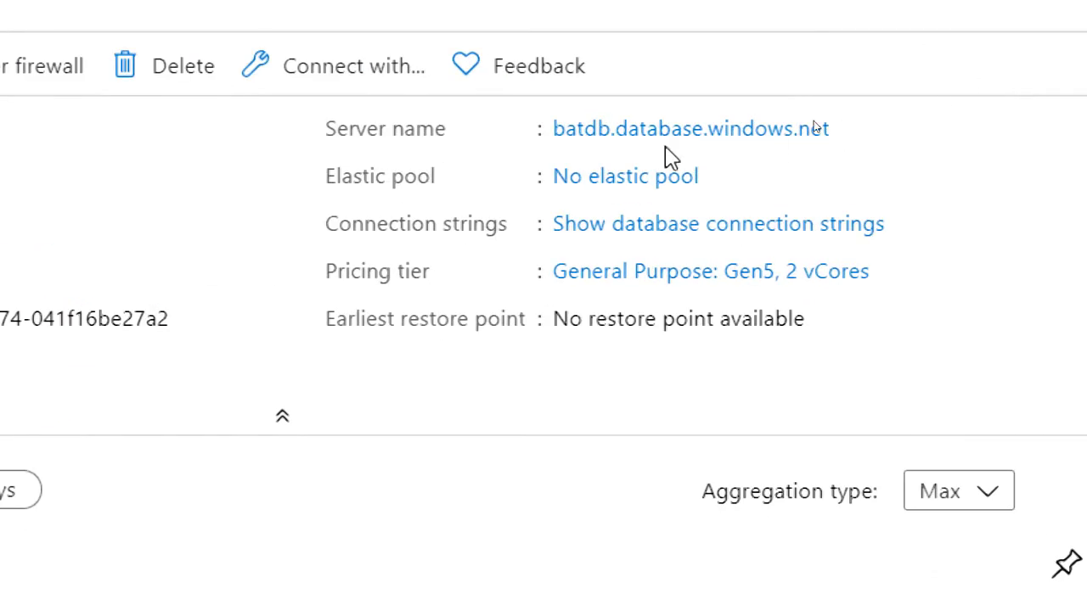
pyautogui.click(1067, 127)
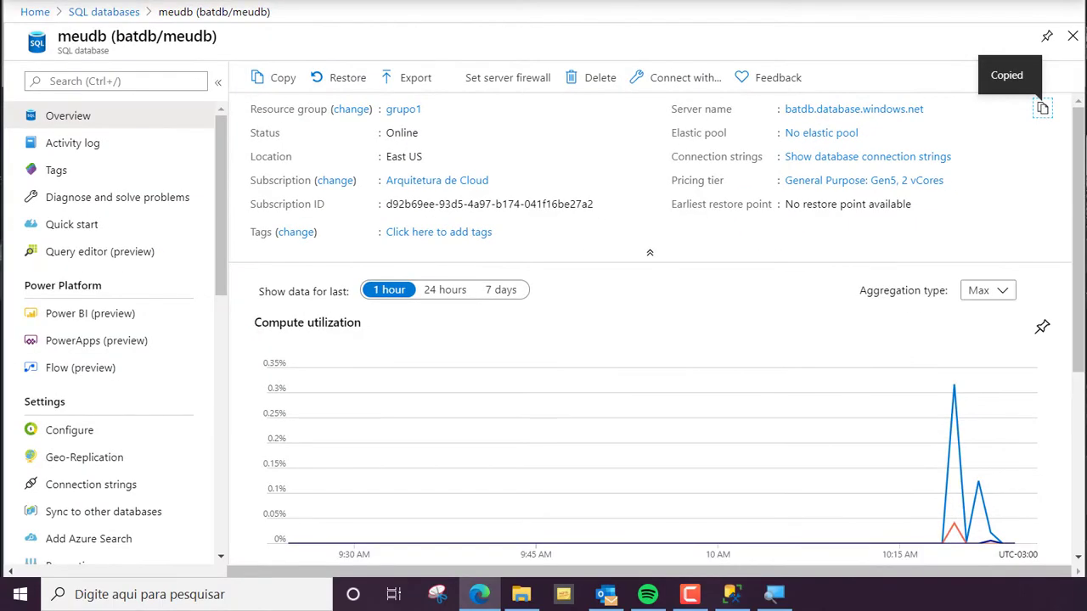
# Back in SQL Server Management Studio, set up a Database Engine connection to batdb.database.windows.net with SQL Server Authentication
pyautogui.click(732, 594)
pyautogui.click(38, 124)
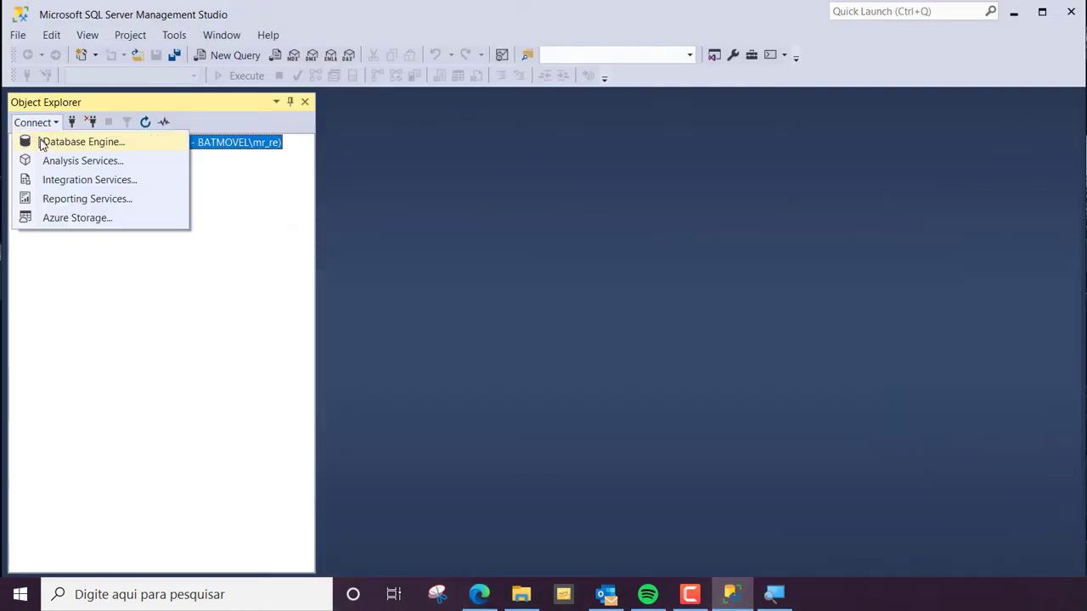
pyautogui.click(43, 142)
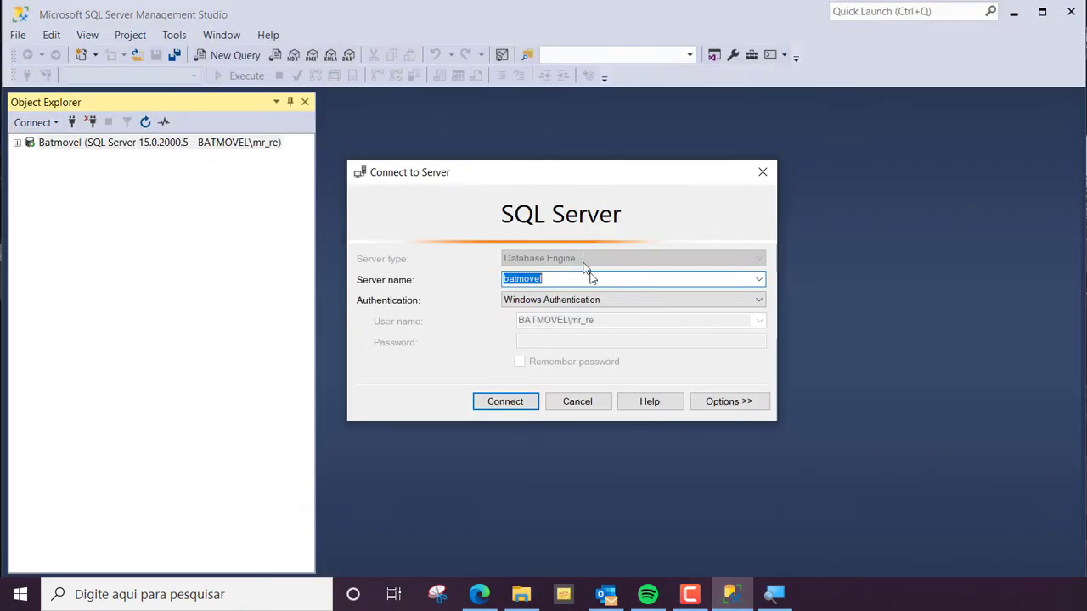
pyautogui.moveTo(572, 278); pyautogui.dragTo(472, 273)
pyautogui.hotkey('ctrl', 'v')
pyautogui.click(609, 300)
pyautogui.click(608, 326)
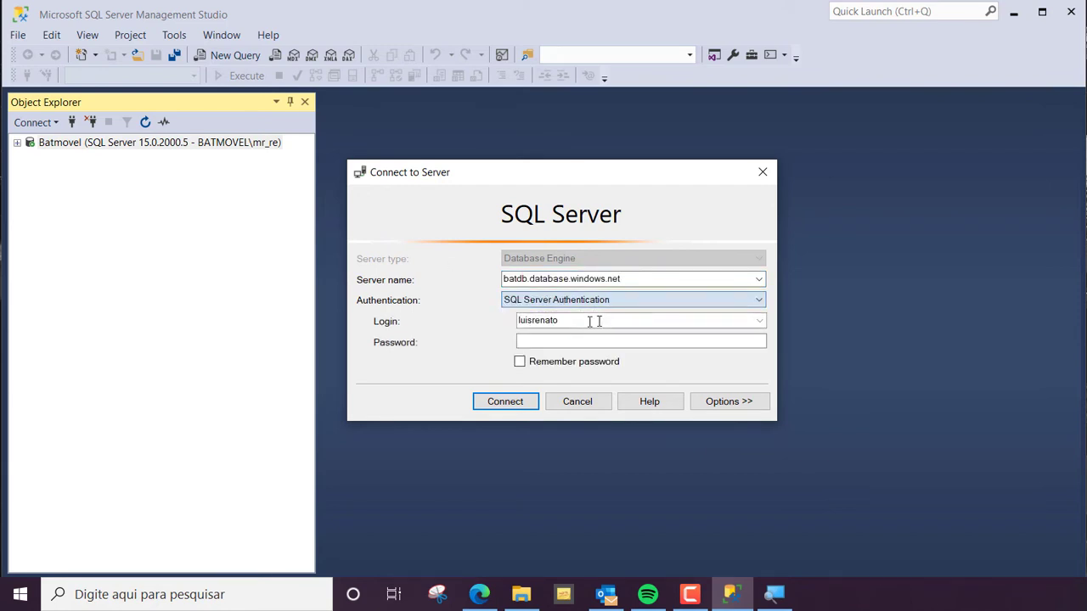
# Enter the login's password and connect to the Azure SQL server
pyautogui.doubleClick(571, 321)
pyautogui.click(566, 343)
pyautogui.write('****')
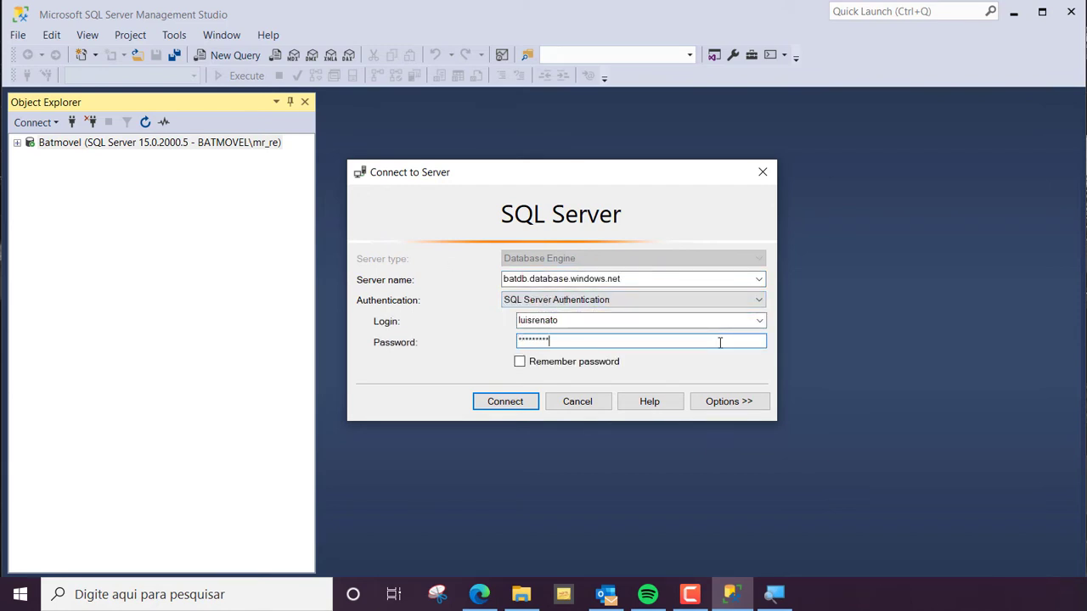
pyautogui.click(535, 397)
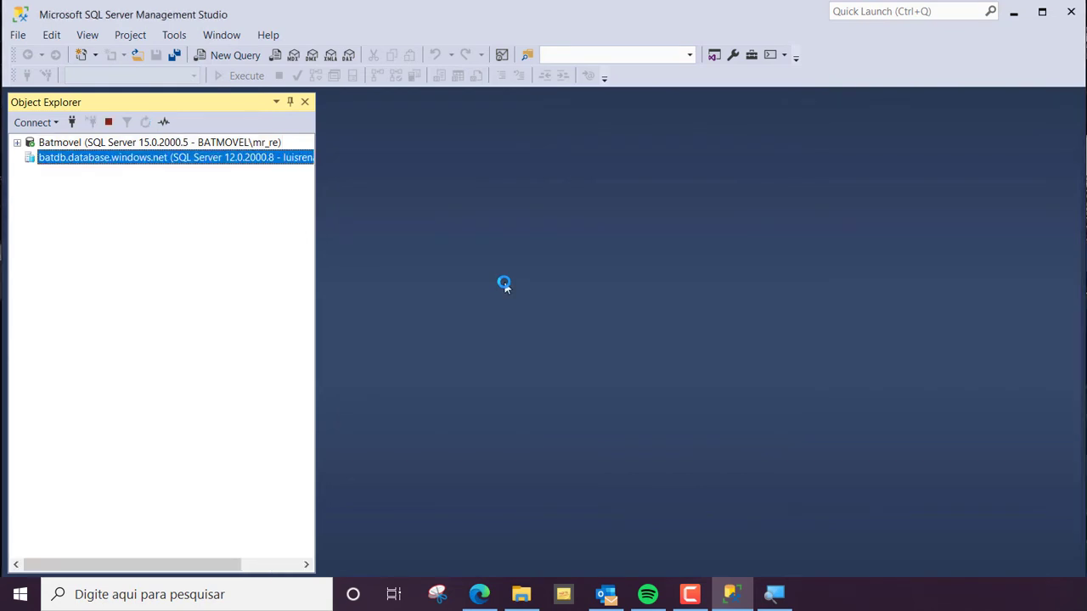
# Expand the Azure server's Databases folder, open a new query on meudb, and add four blank lines
pyautogui.click(30, 174)
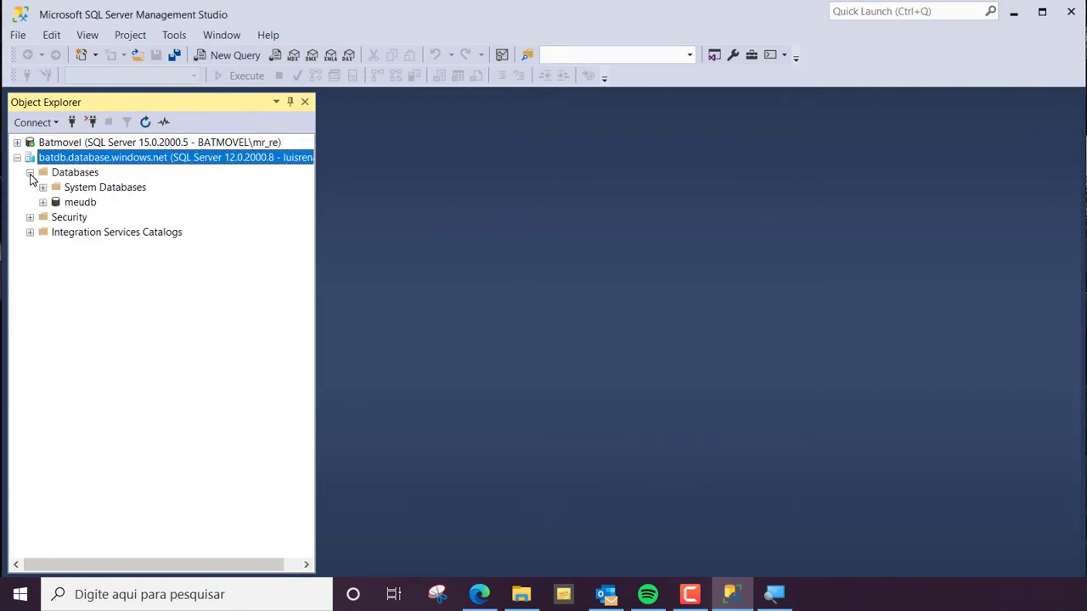
pyautogui.click(86, 203)
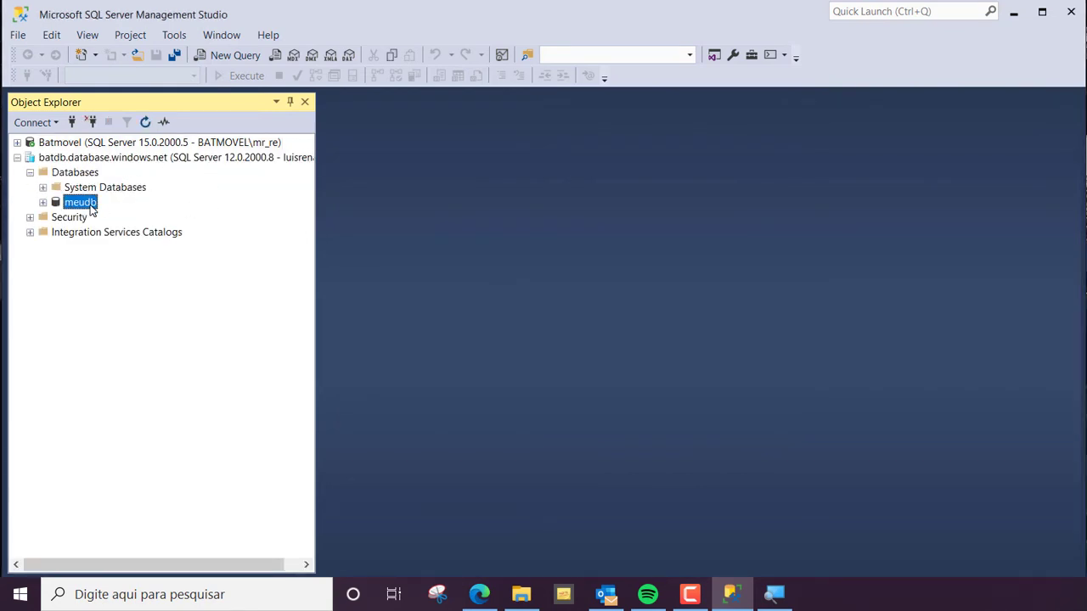
pyautogui.rightClick(89, 205)
pyautogui.click(136, 230)
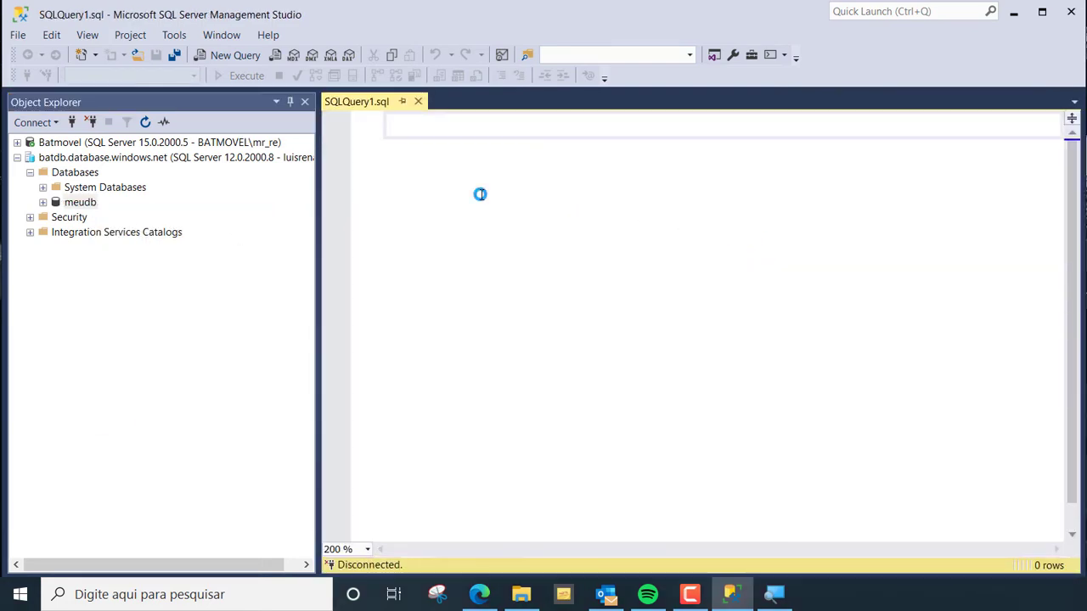
pyautogui.press('Return')
pyautogui.press('Return')
pyautogui.press('Return')
pyautogui.press('Return')
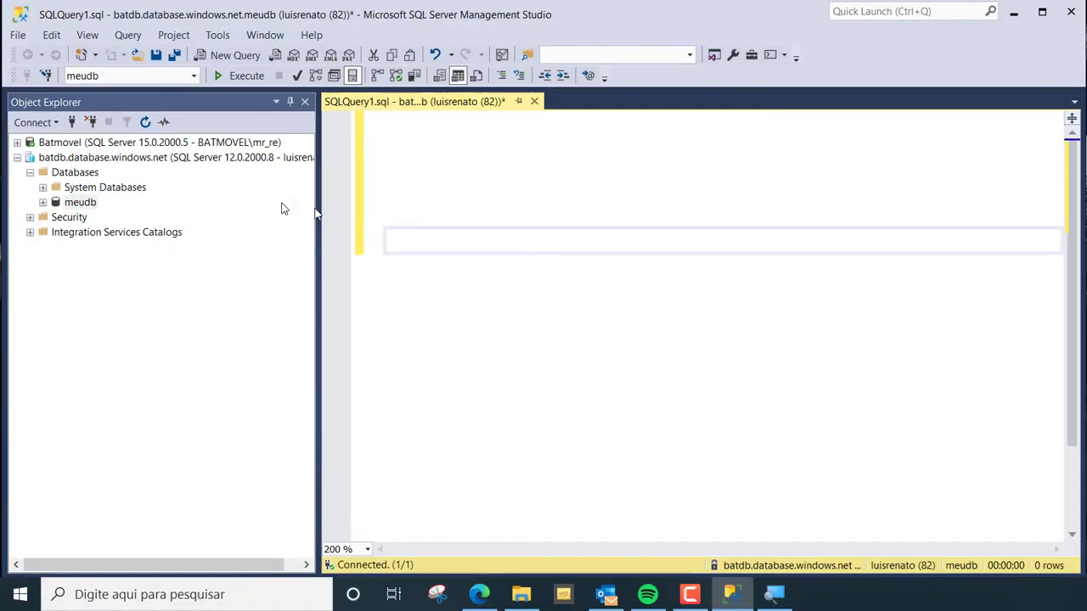
# Expand the Tables folder of meudb on the Azure server and select the dbo.Cliente table
pyautogui.click(43, 202)
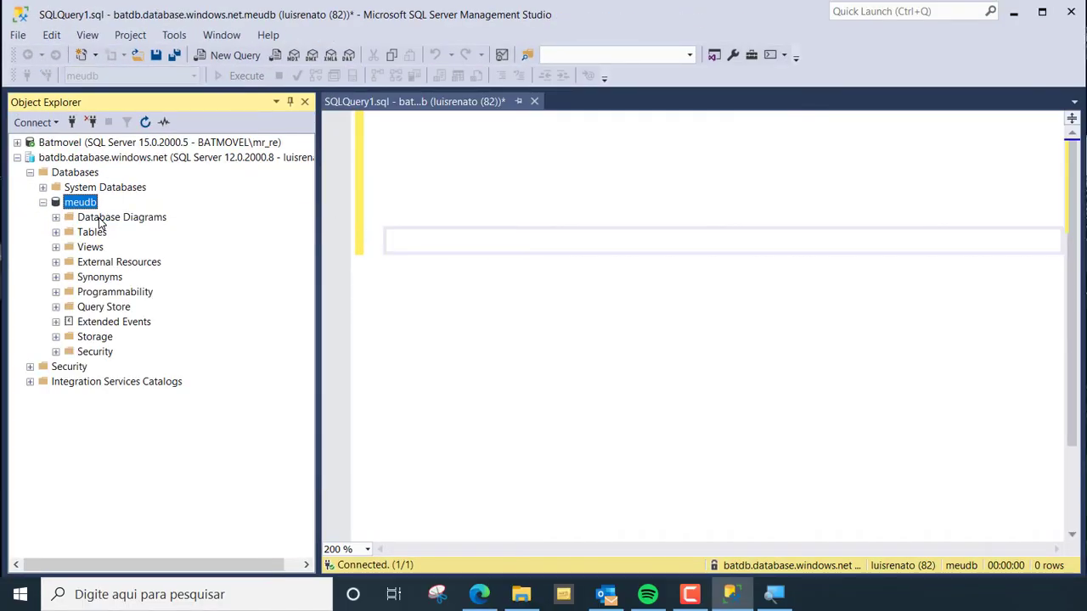
pyautogui.click(56, 231)
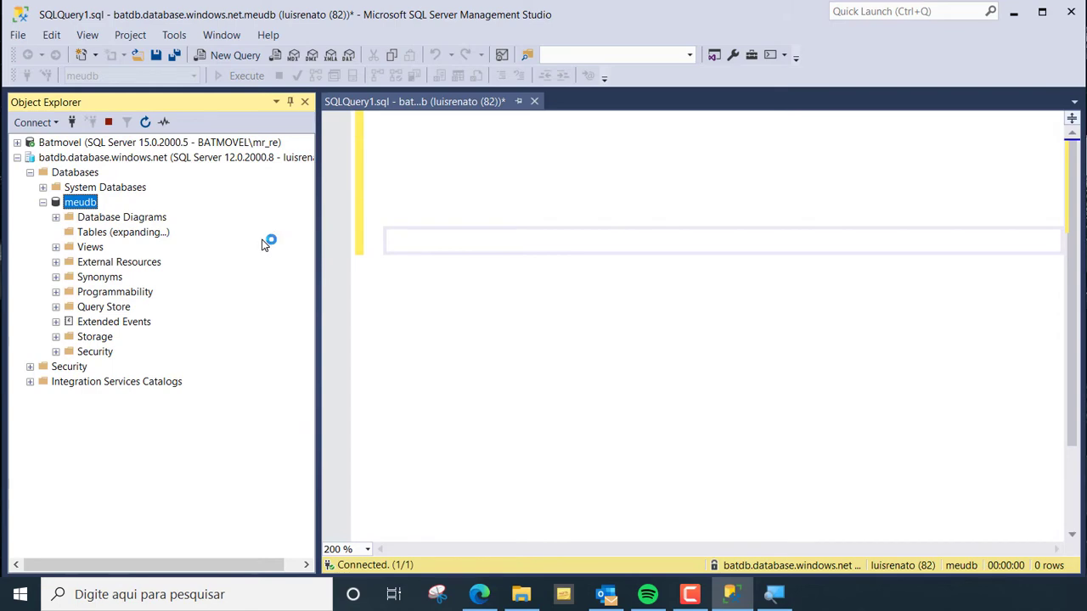
pyautogui.click(134, 293)
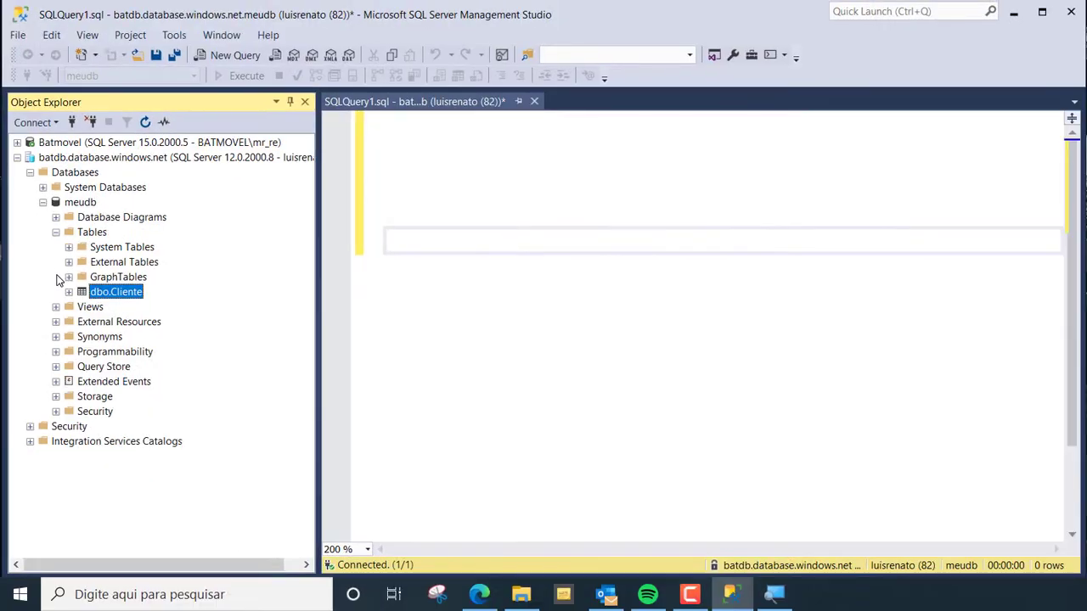
# Expand the local Batmovel server down to the Tables folder of its meudb database and select dbo.Cliente
pyautogui.click(18, 142)
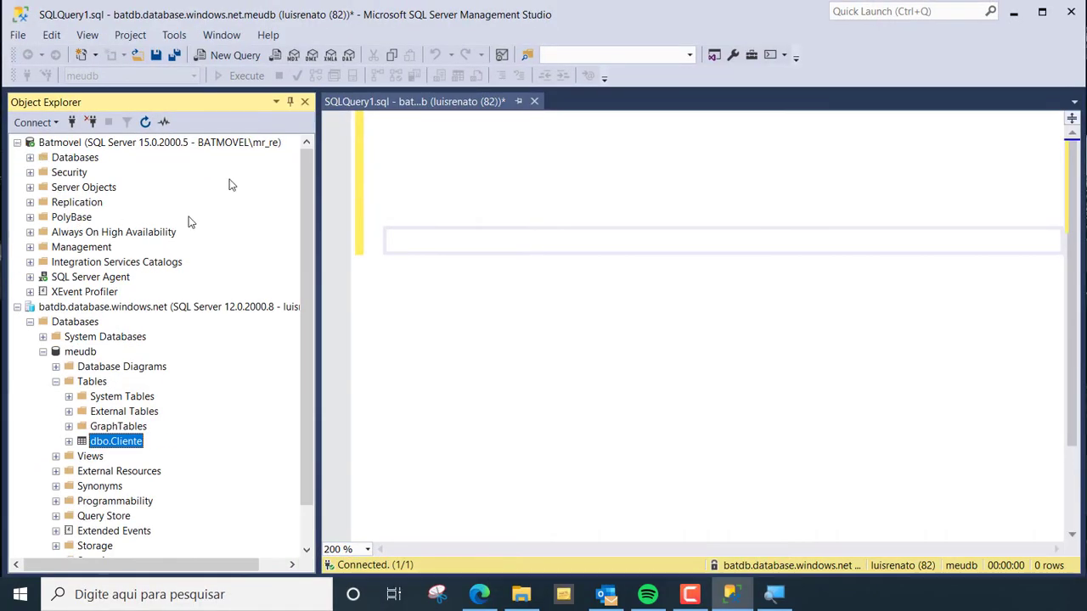
pyautogui.click(29, 157)
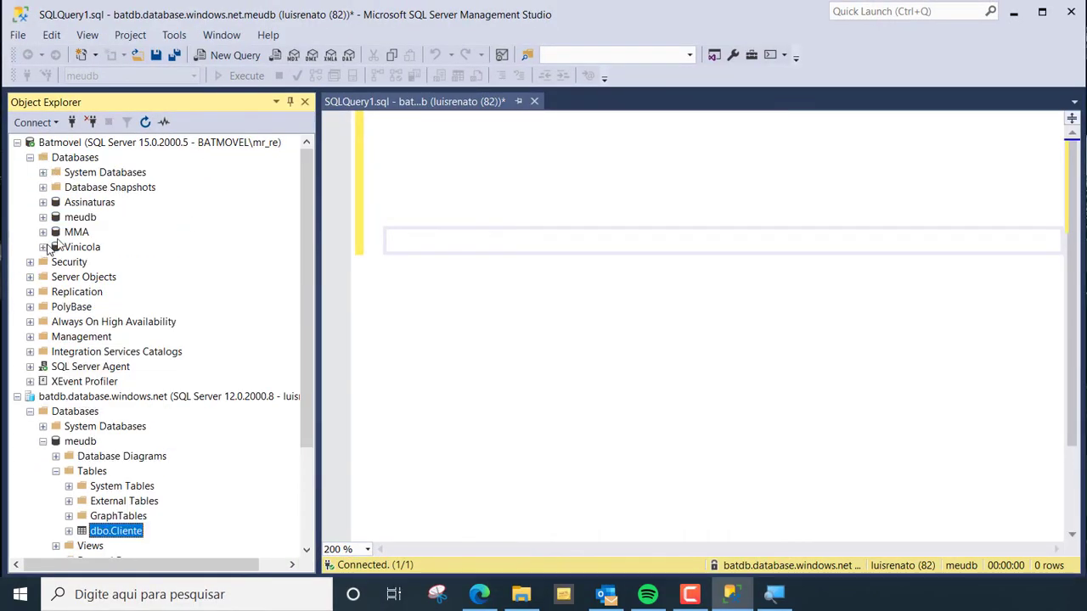
pyautogui.click(43, 217)
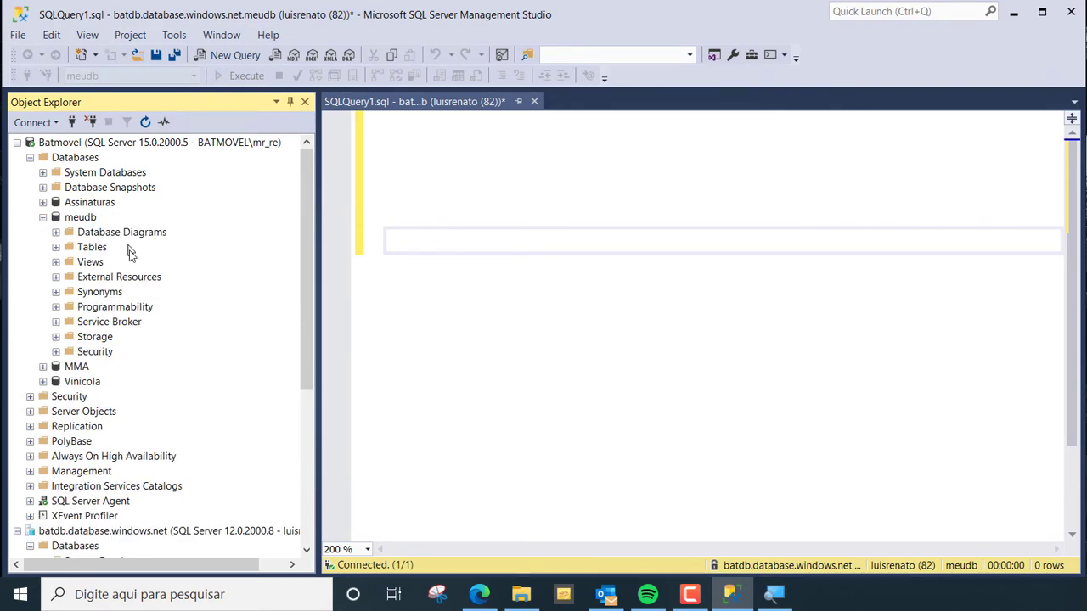
pyautogui.click(56, 248)
pyautogui.click(124, 321)
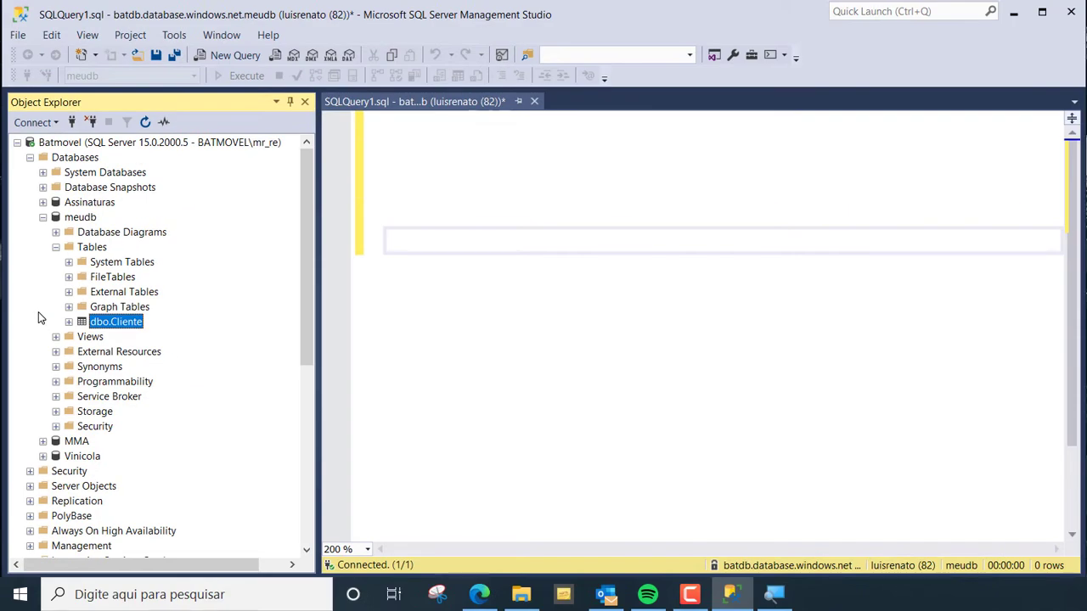
# Insert the local dbo.Cliente table name into the open query, complete it as drop table [dbo].[Cliente], and execute it
pyautogui.click(412, 238)
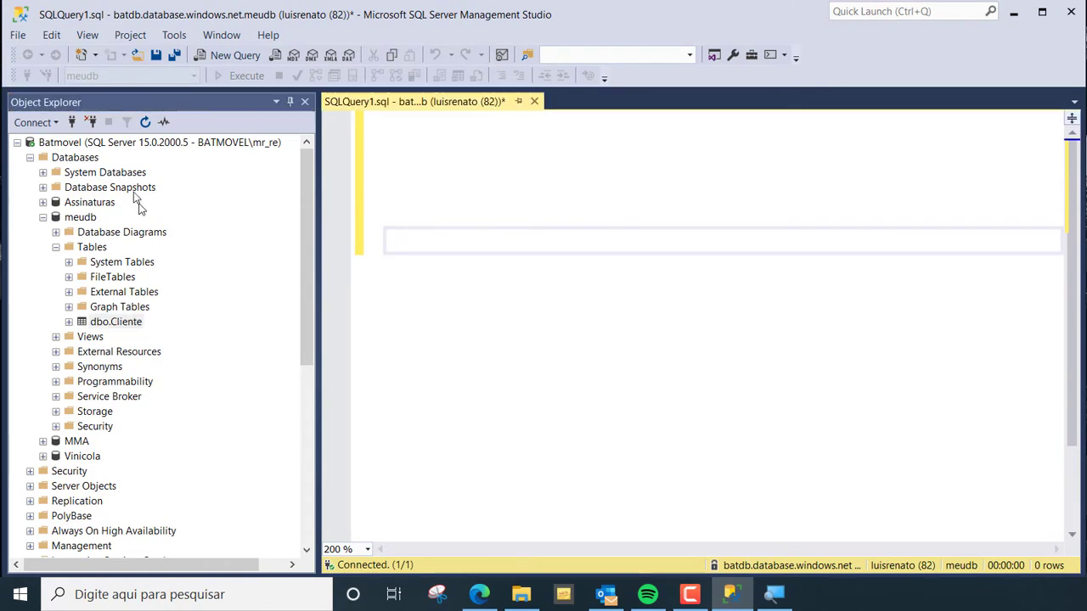
pyautogui.moveTo(117, 327); pyautogui.dragTo(405, 240)
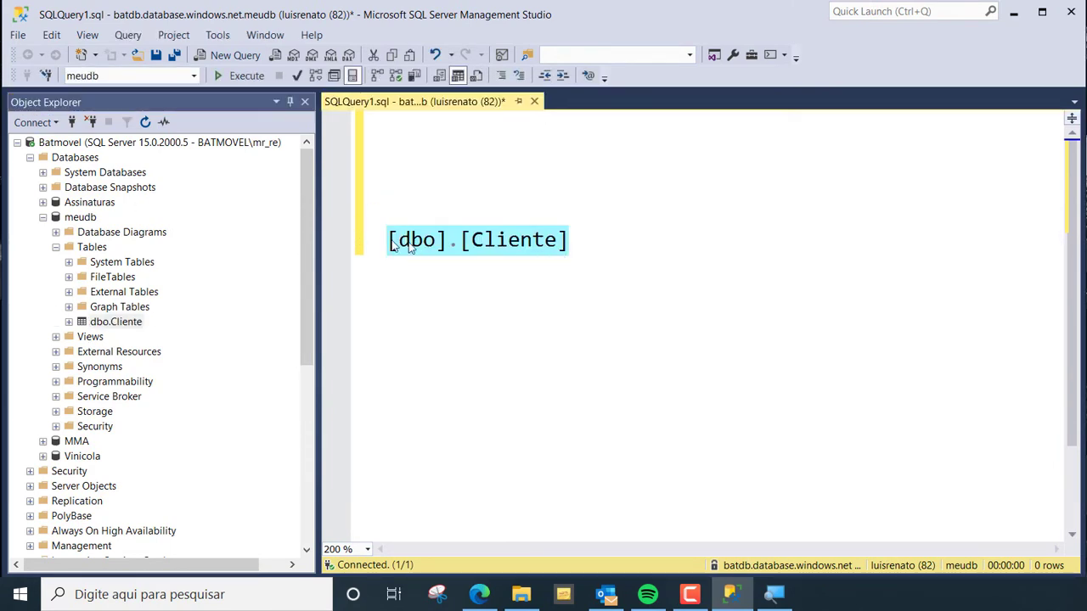
pyautogui.write('drop table')
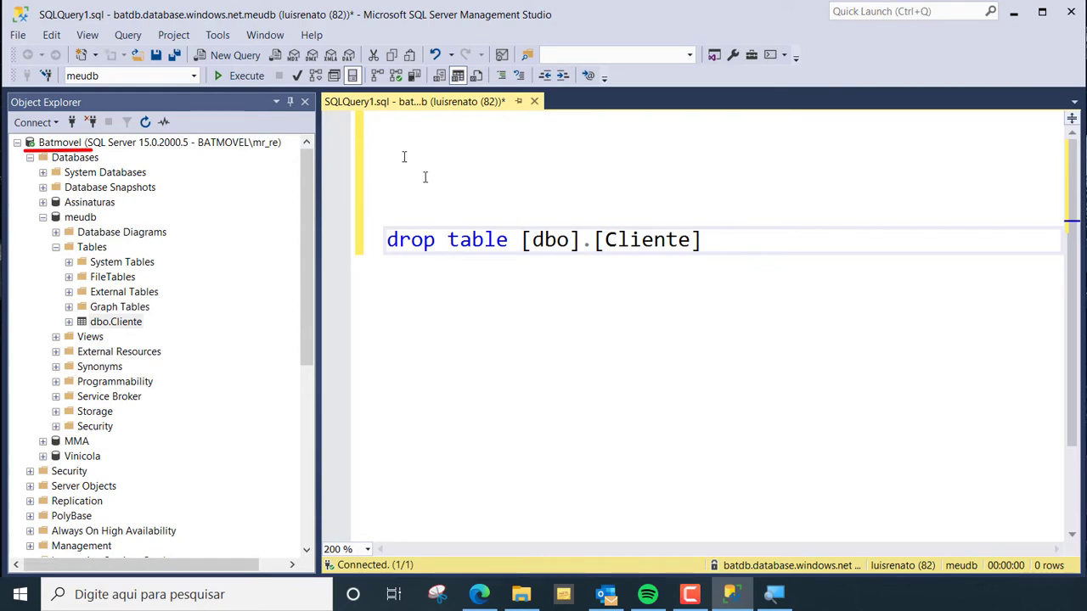
pyautogui.click(251, 82)
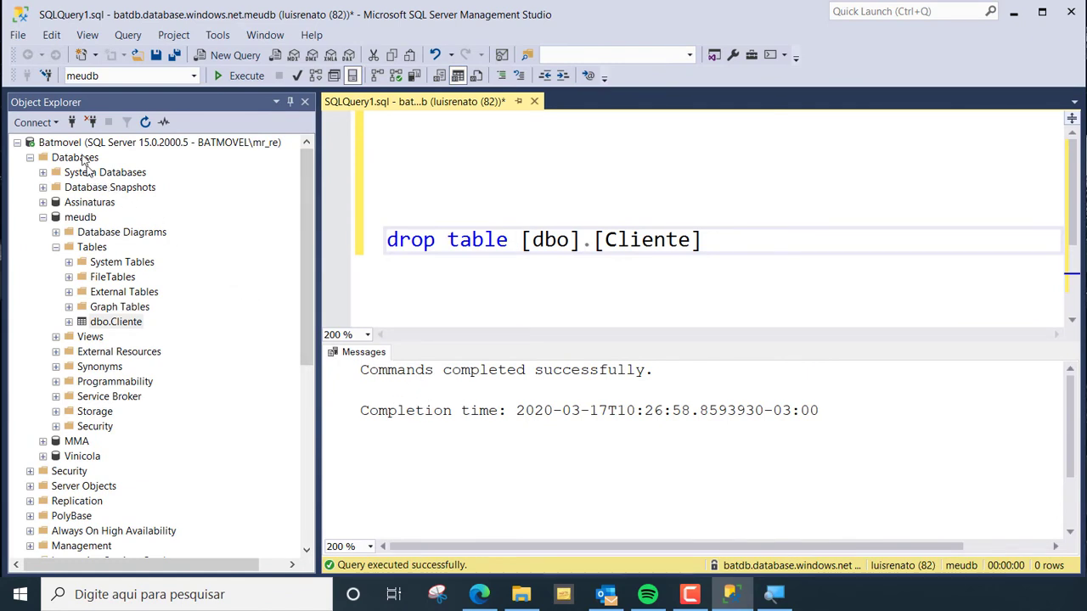
# Clear the drop statement from the query and refresh the Tables folder of Batmovel's meudb to check for dbo.Cliente
pyautogui.hotkey('ctrl', 'a')
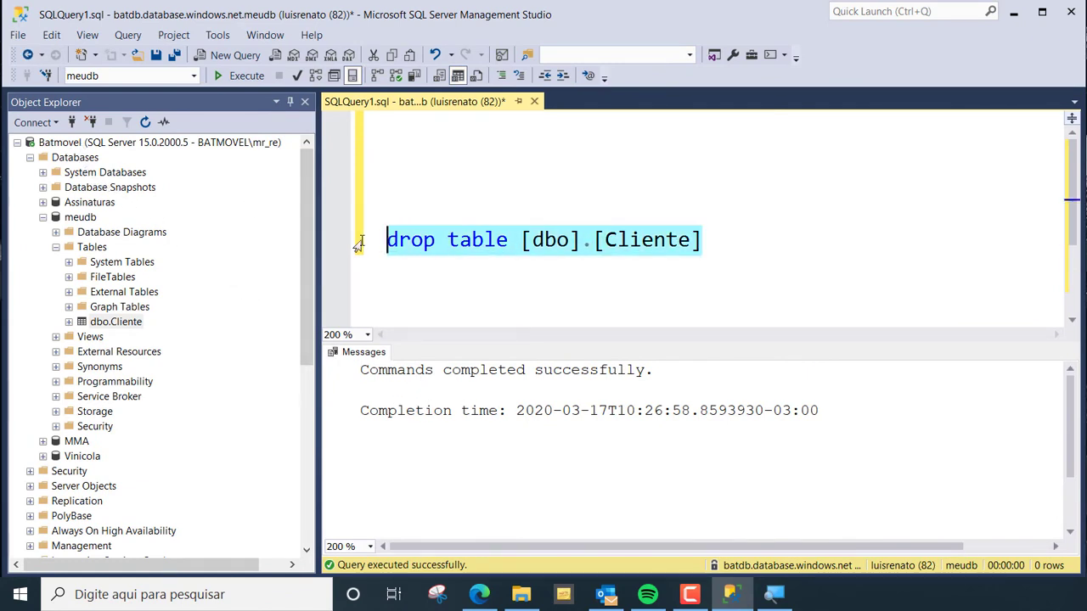
pyautogui.press('Delete')
pyautogui.rightClick(90, 248)
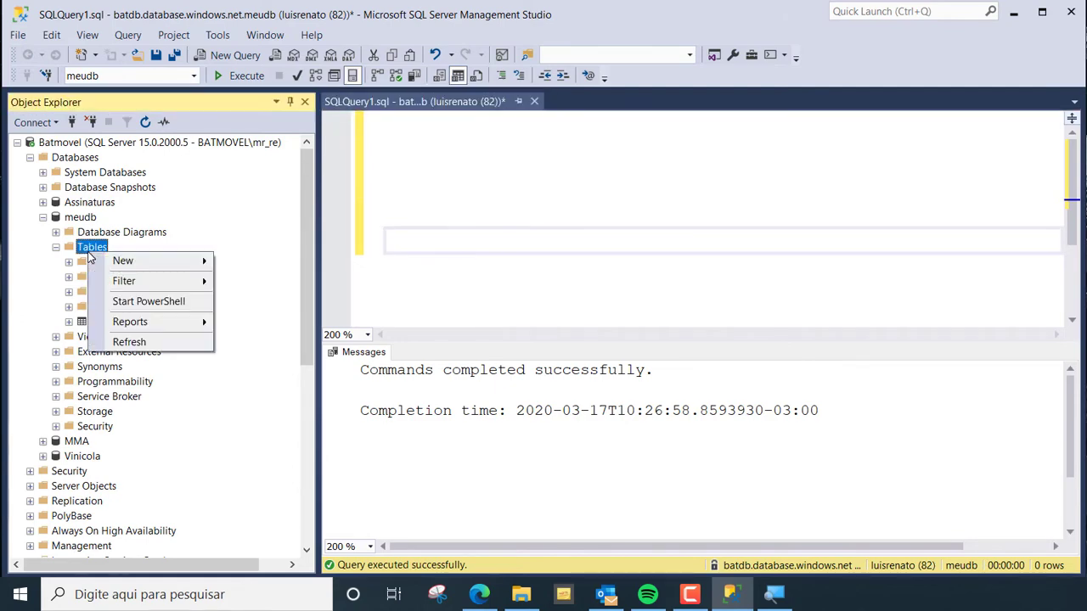
pyautogui.click(187, 341)
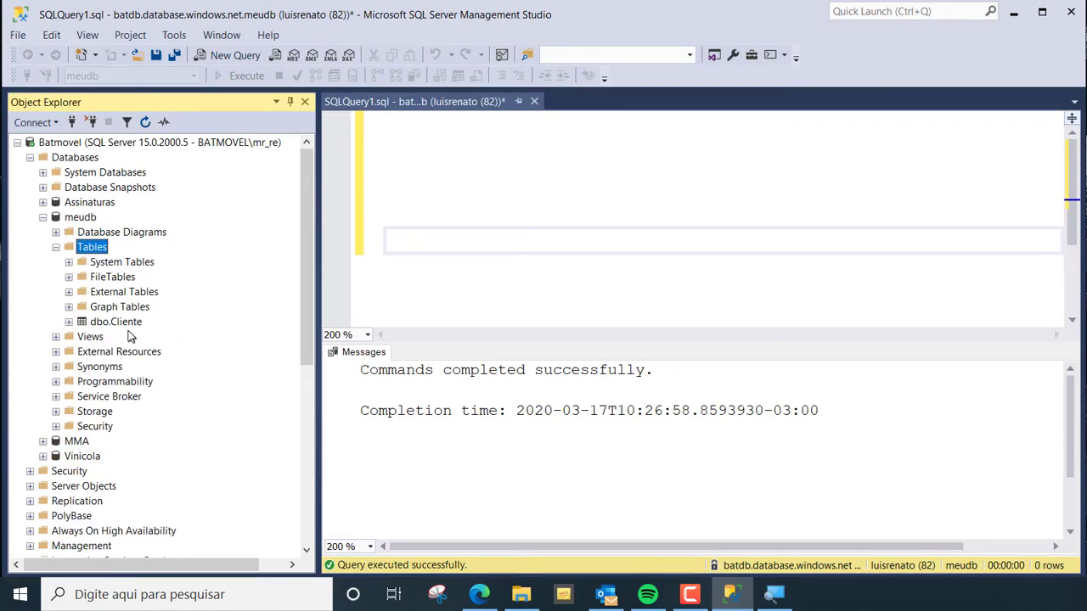
pyautogui.click(127, 323)
# Disconnect the Batmovel and Azure servers from Object Explorer and close the query without saving it
pyautogui.click(44, 217)
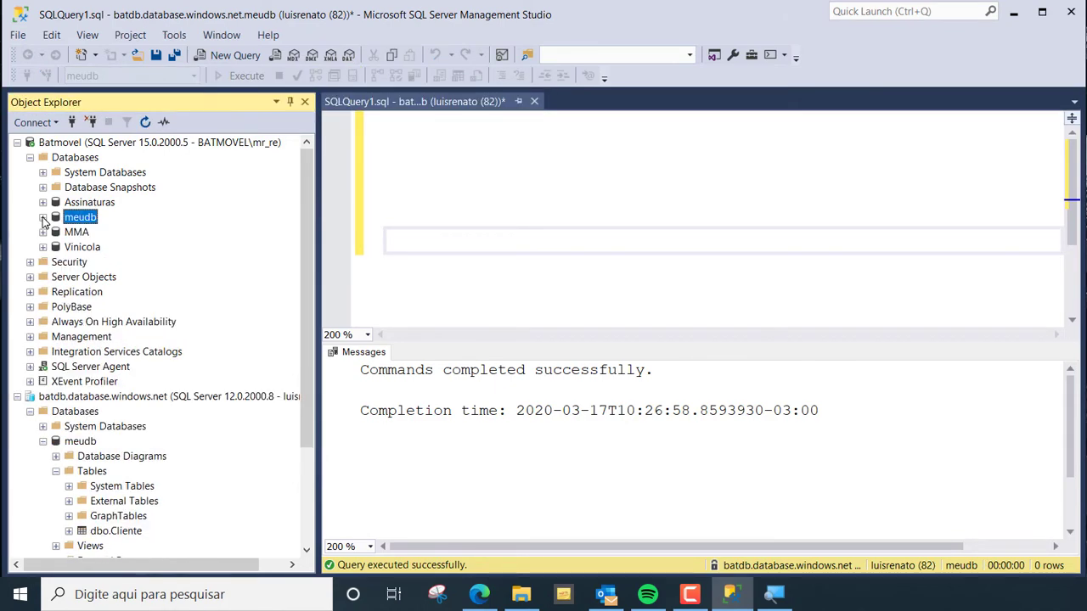
pyautogui.click(29, 157)
pyautogui.click(17, 142)
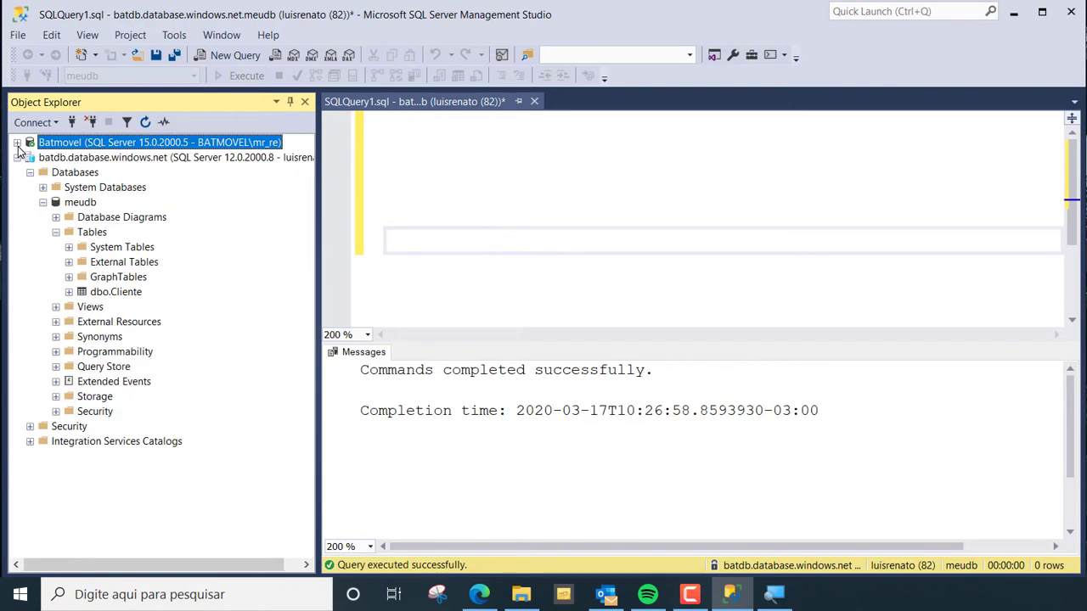
pyautogui.click(17, 157)
pyautogui.click(90, 122)
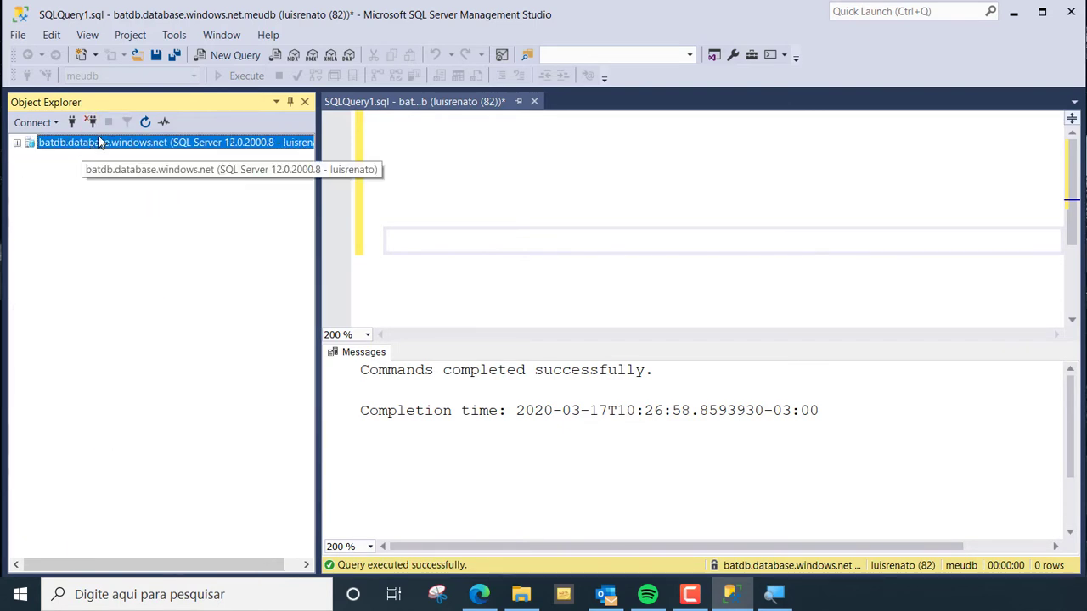
pyautogui.click(93, 123)
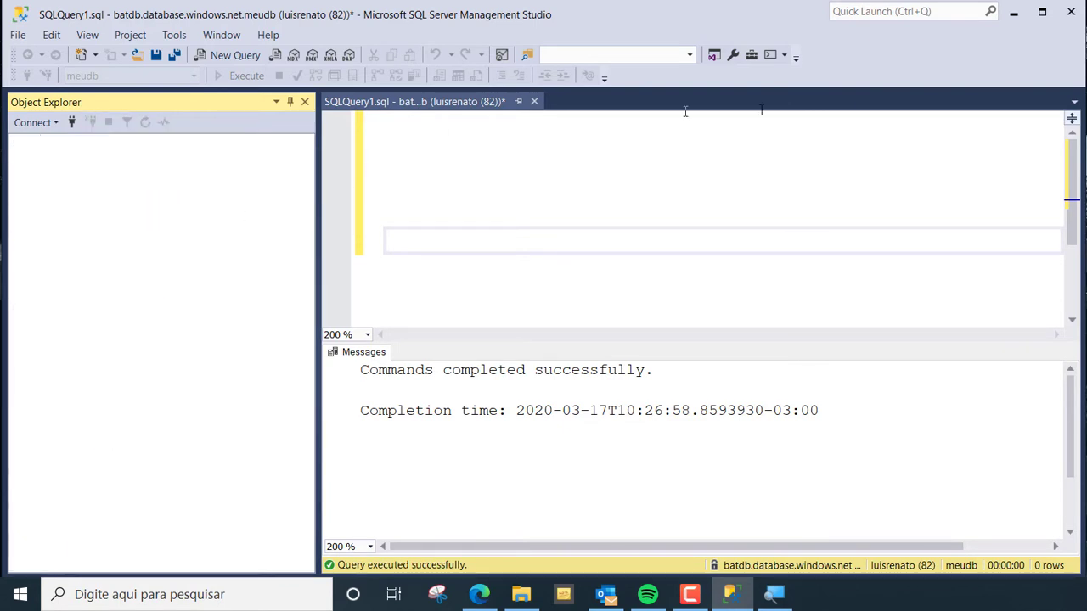
pyautogui.click(535, 102)
pyautogui.click(590, 417)
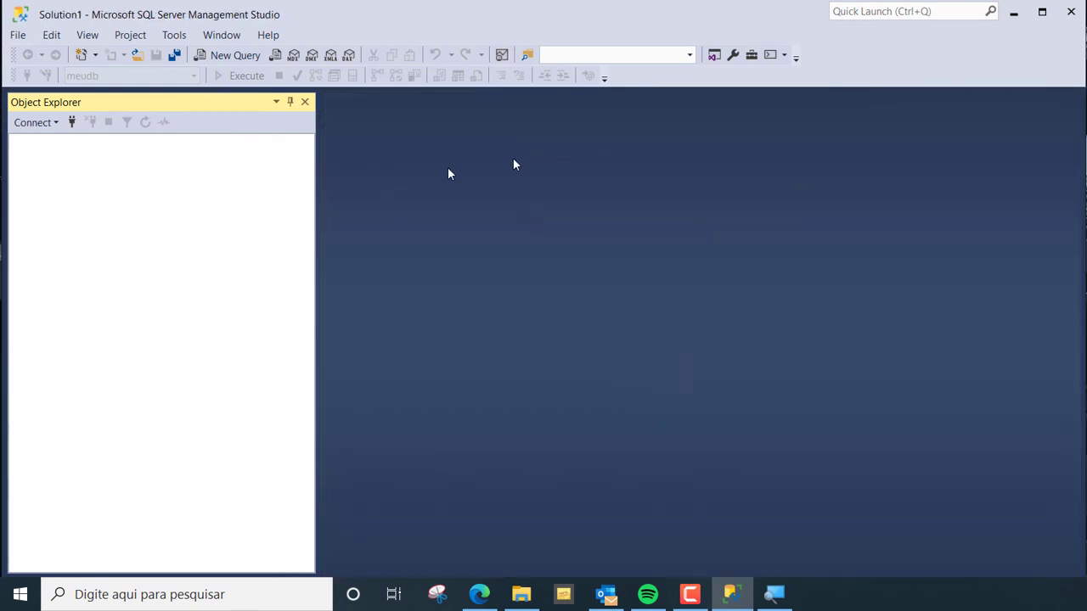
# Connect to the batdb.database.windows.net Database Engine with SQL Server Authentication, entering the login's password
pyautogui.click(42, 124)
pyautogui.click(68, 141)
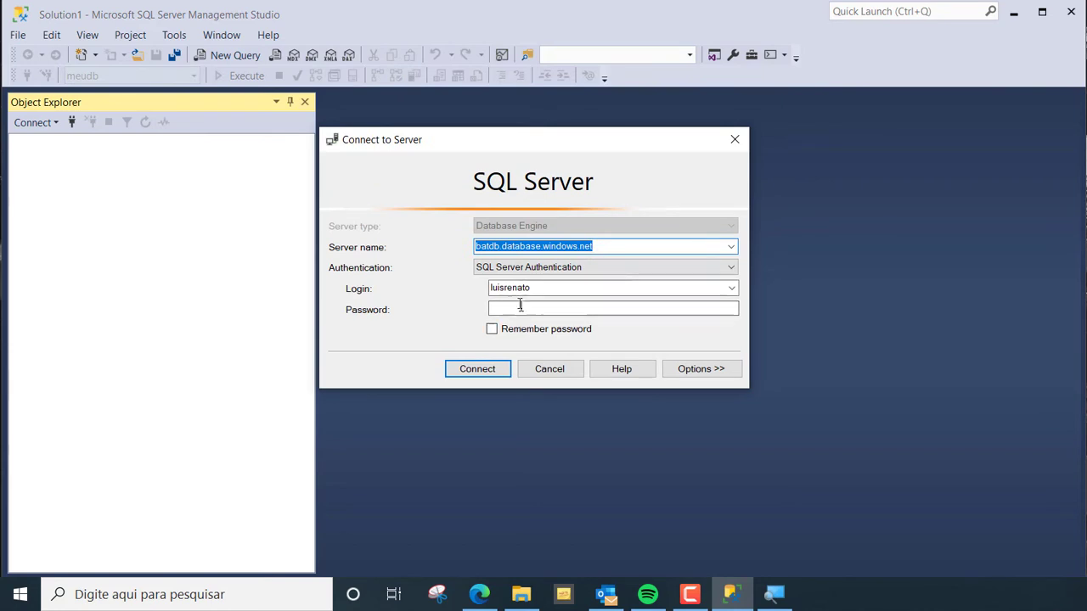
pyautogui.click(563, 307)
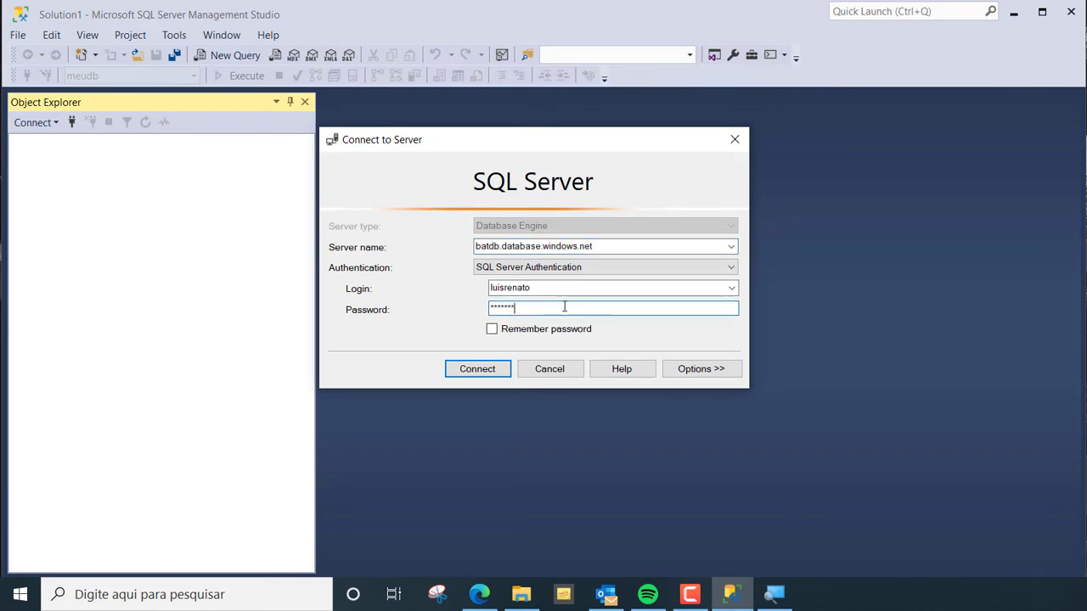
pyautogui.click(472, 367)
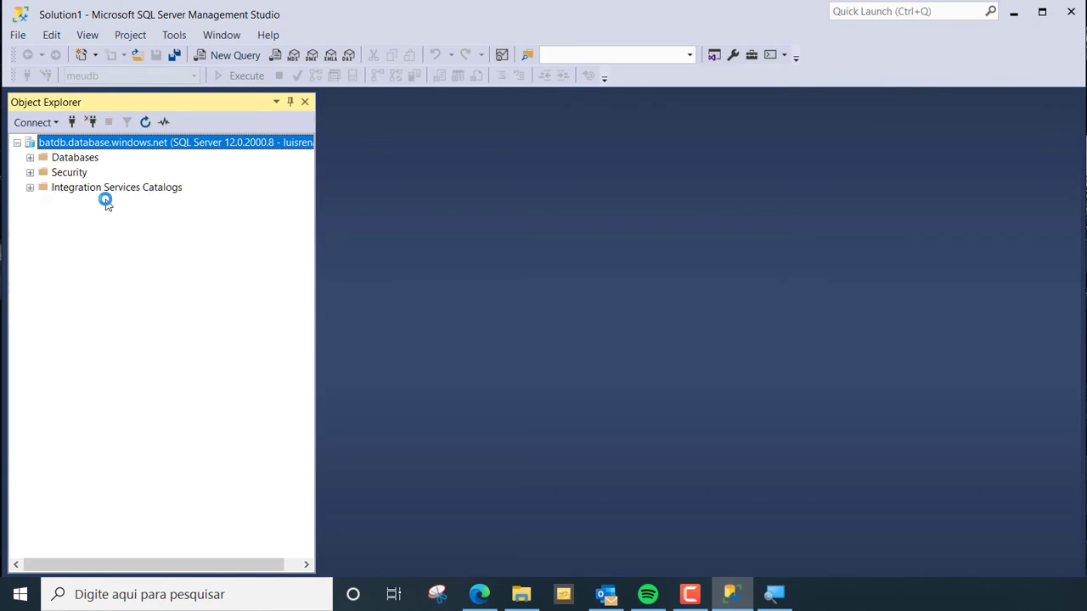
# Add a Database Engine connection to the local server batmovel using Windows Authentication
pyautogui.click(38, 126)
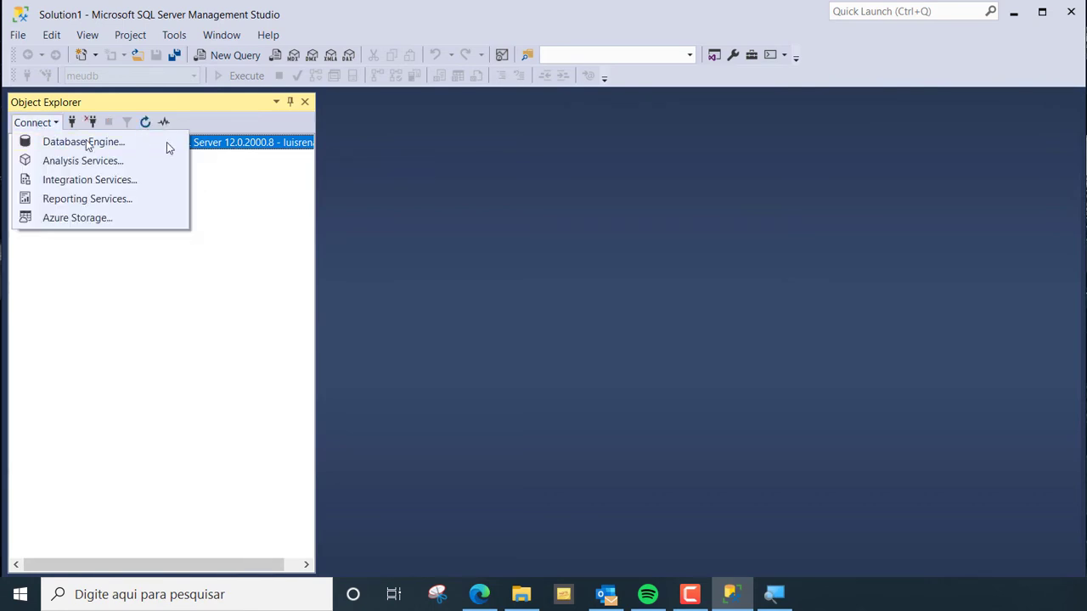
pyautogui.click(72, 143)
pyautogui.hotkey('ctrl', 'c')
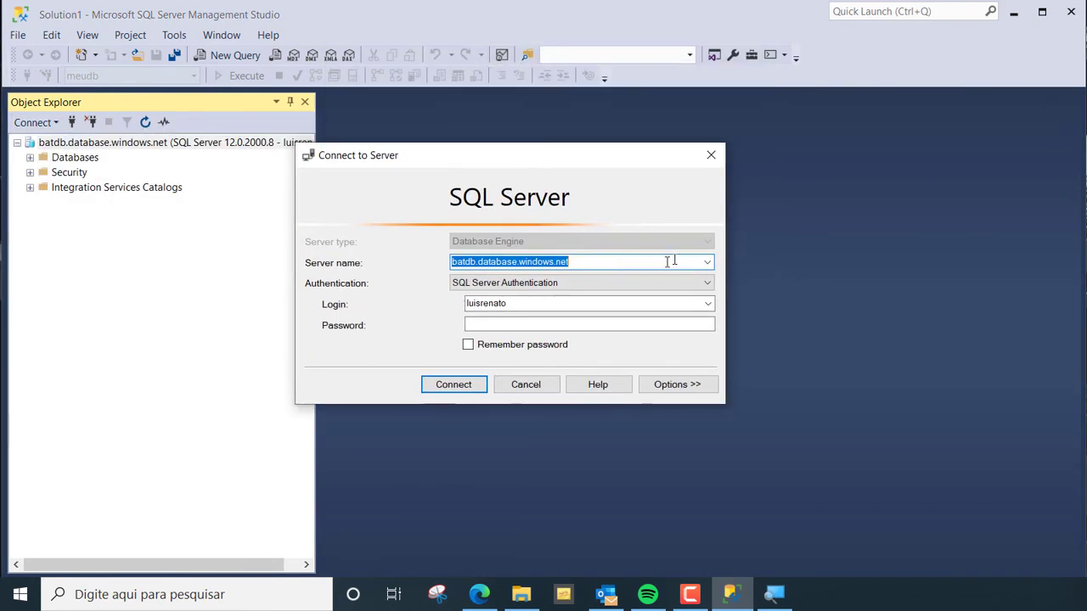
pyautogui.write('batmovel')
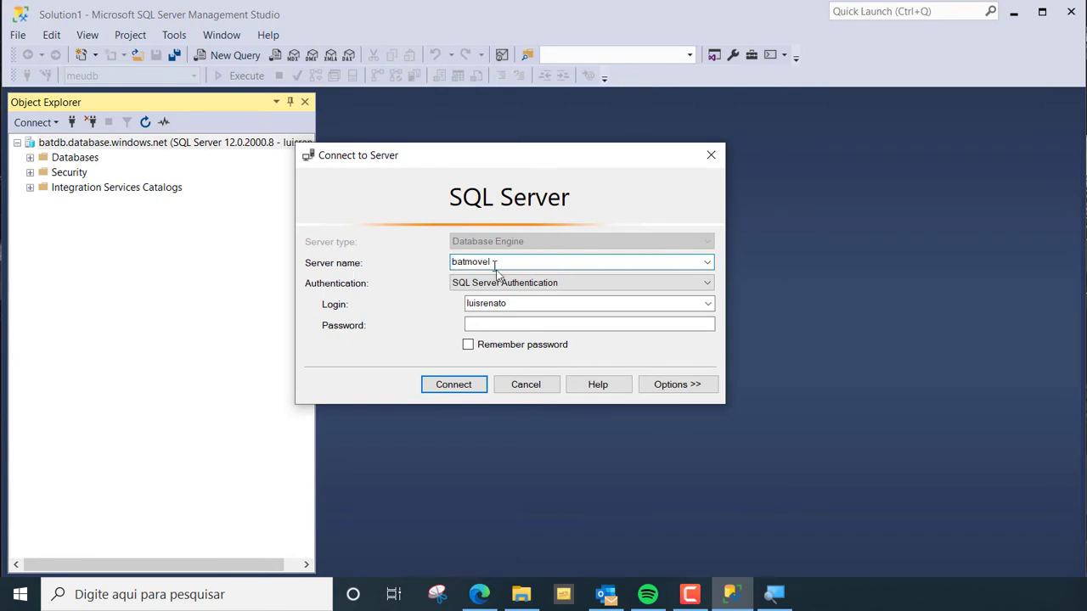
pyautogui.click(509, 282)
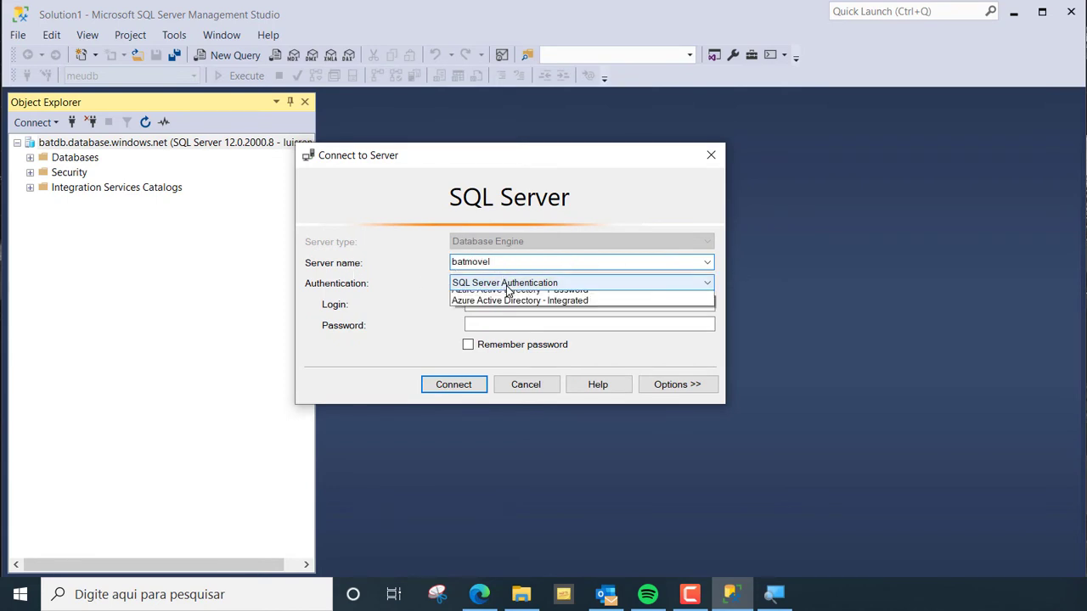
pyautogui.click(510, 302)
pyautogui.click(446, 388)
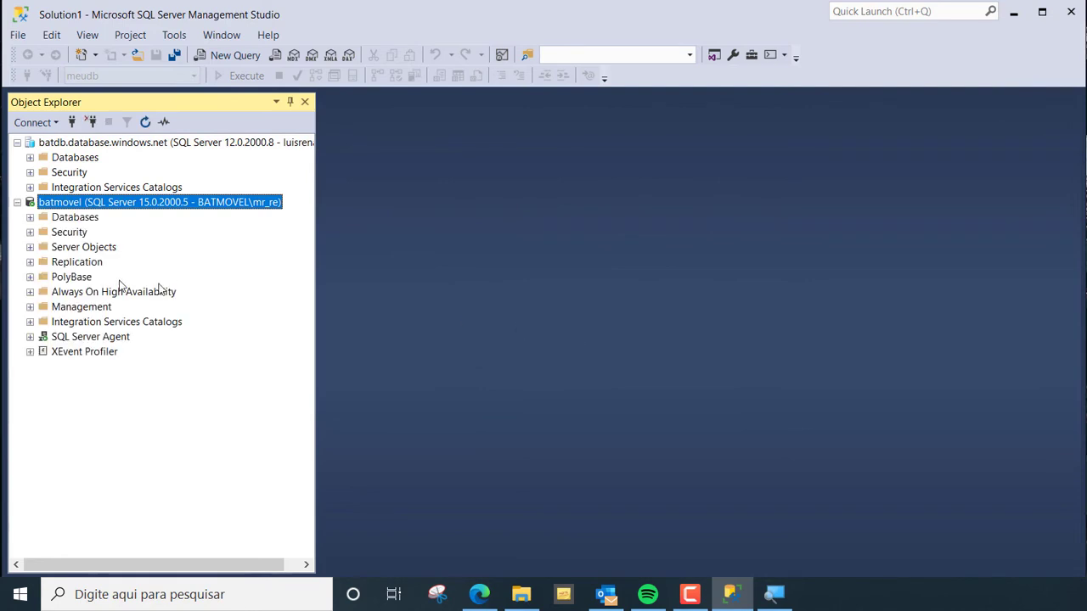
# Disconnect the batdb.database.windows.net and batmovel servers from Object Explorer
pyautogui.click(56, 144)
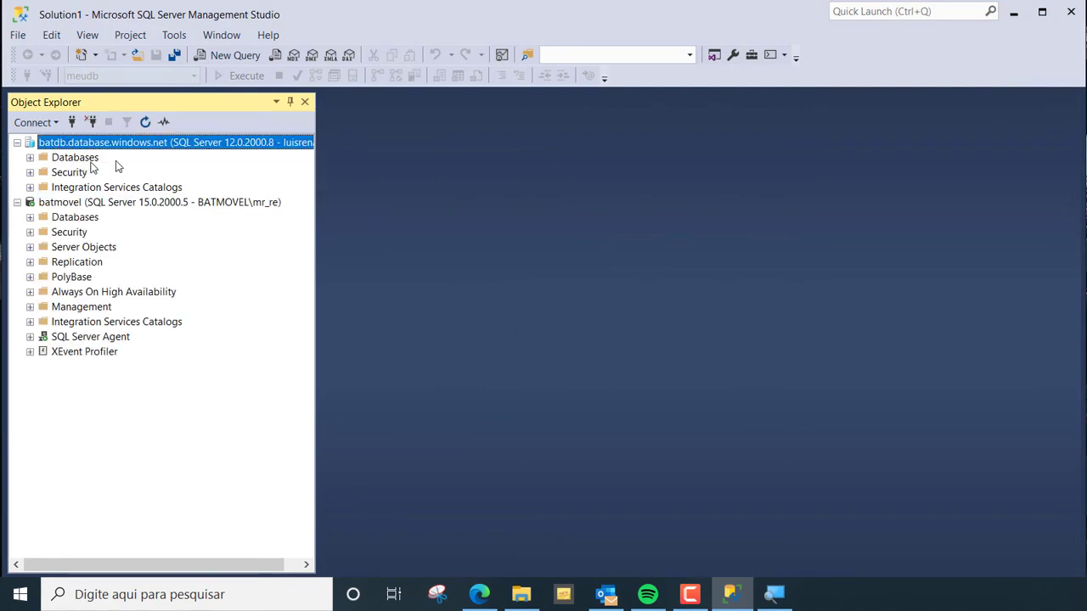
pyautogui.click(89, 123)
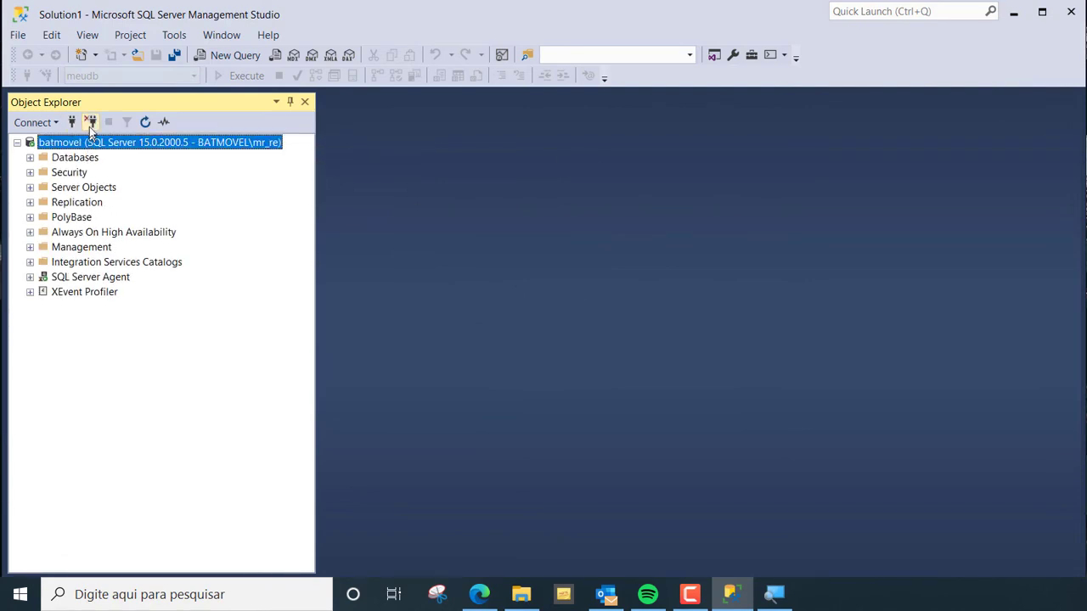
pyautogui.click(91, 121)
# Show the Registered Servers pane, make it slightly taller, and expand its Database Engine node
pyautogui.click(88, 38)
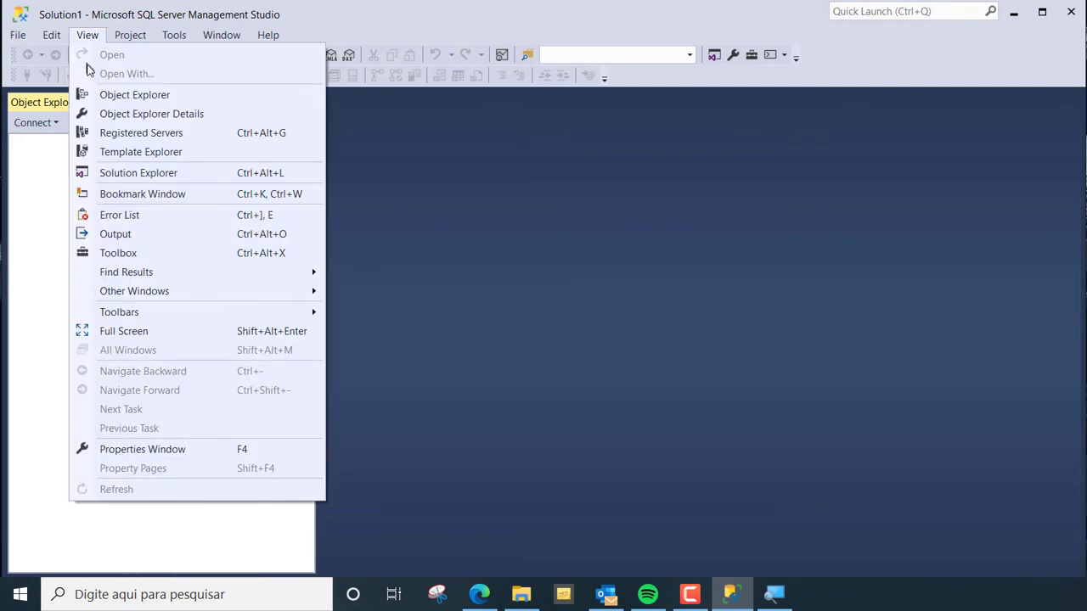
pyautogui.click(202, 136)
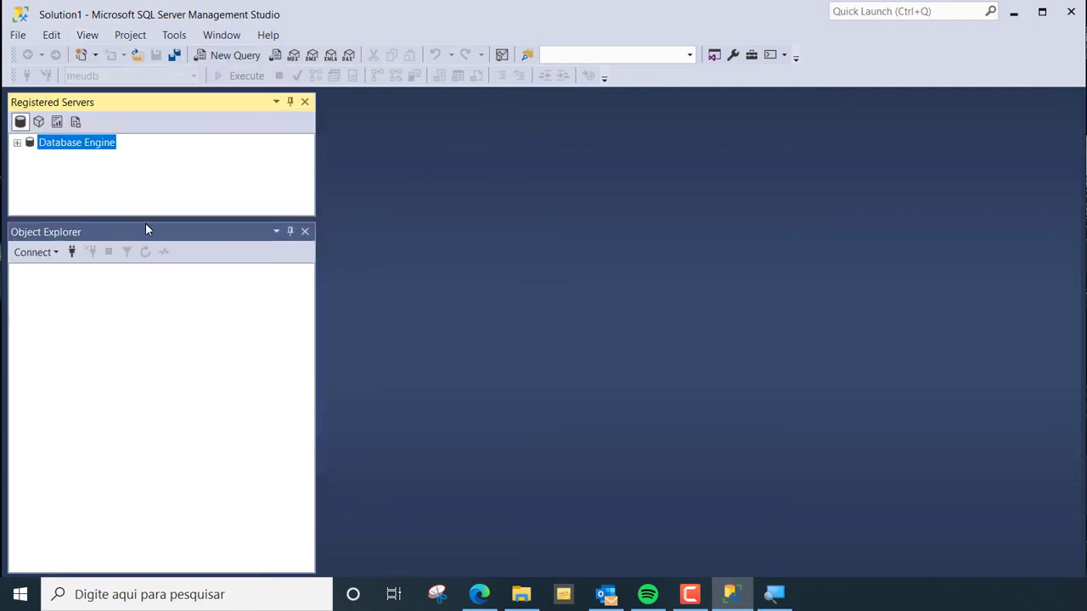
pyautogui.moveTo(145, 220); pyautogui.dragTo(145, 248)
pyautogui.click(17, 143)
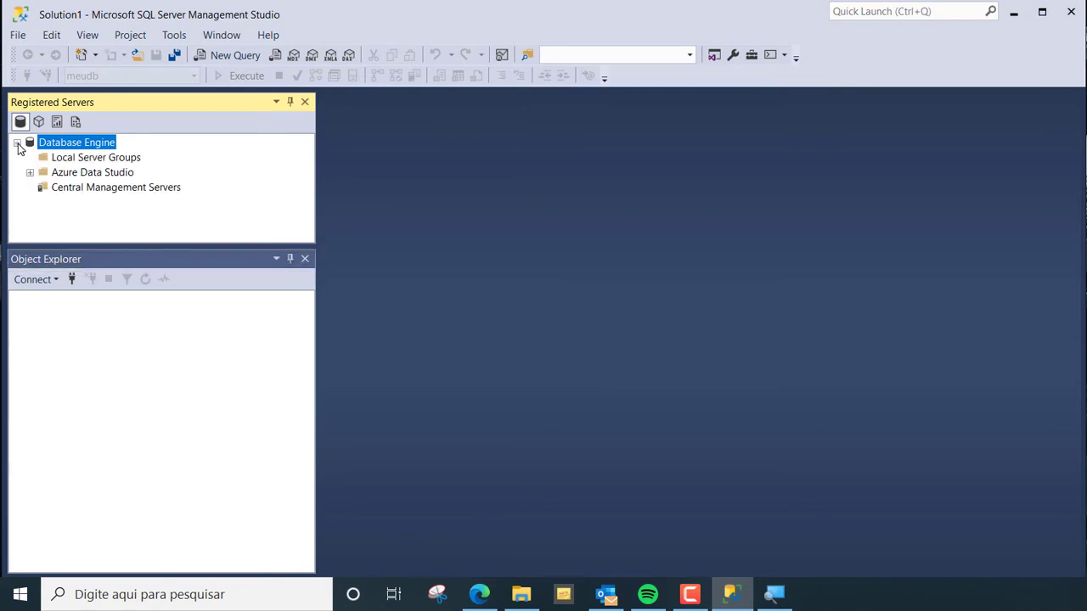
# Create a new server group named Produção under Local Server Groups
pyautogui.rightClick(121, 164)
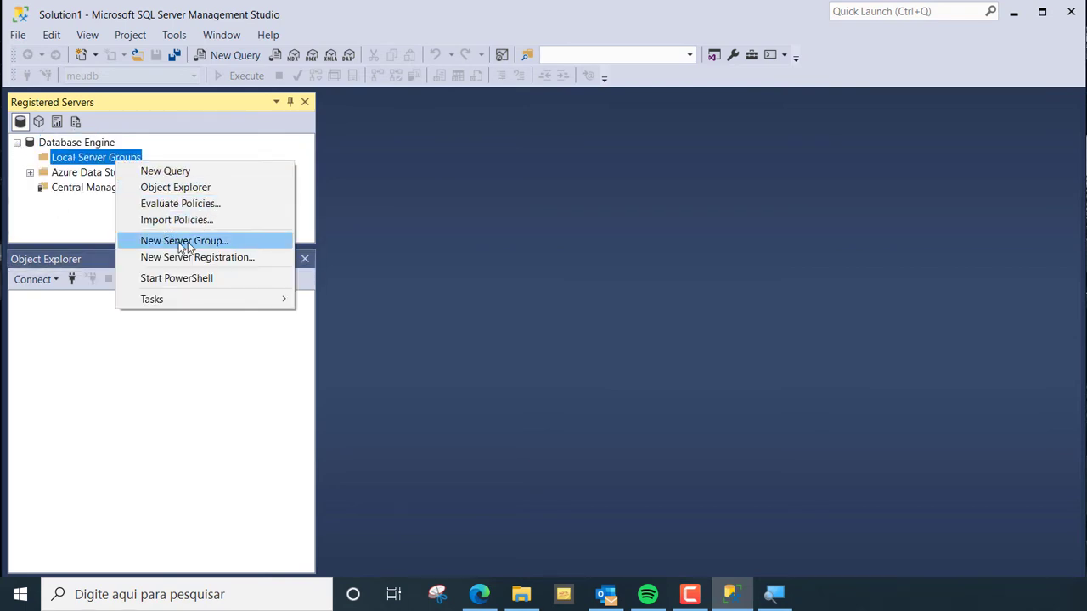
pyautogui.click(145, 148)
pyautogui.rightClick(134, 161)
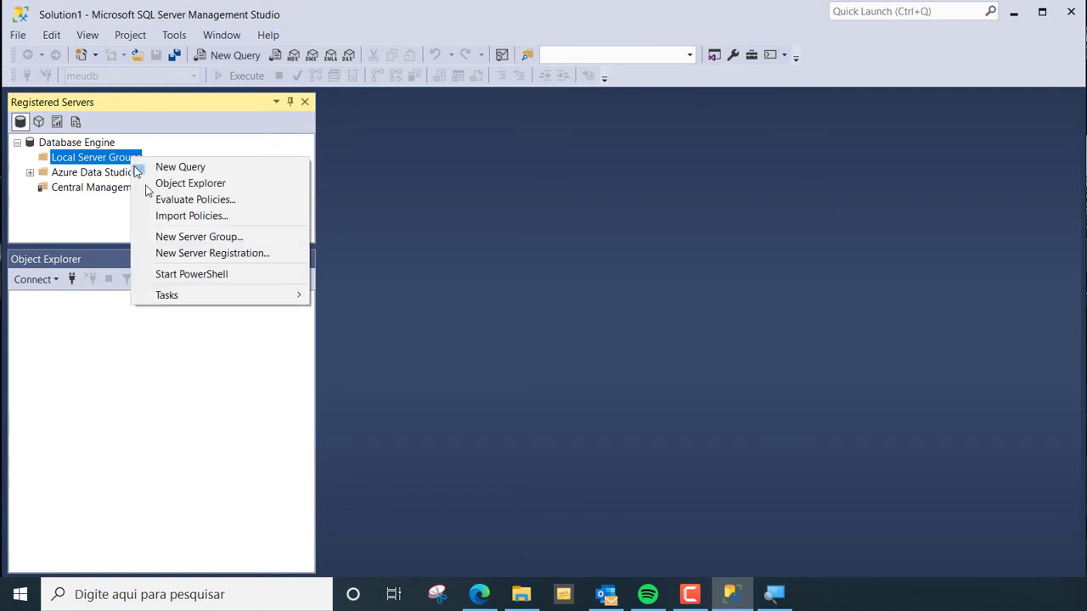
pyautogui.click(185, 237)
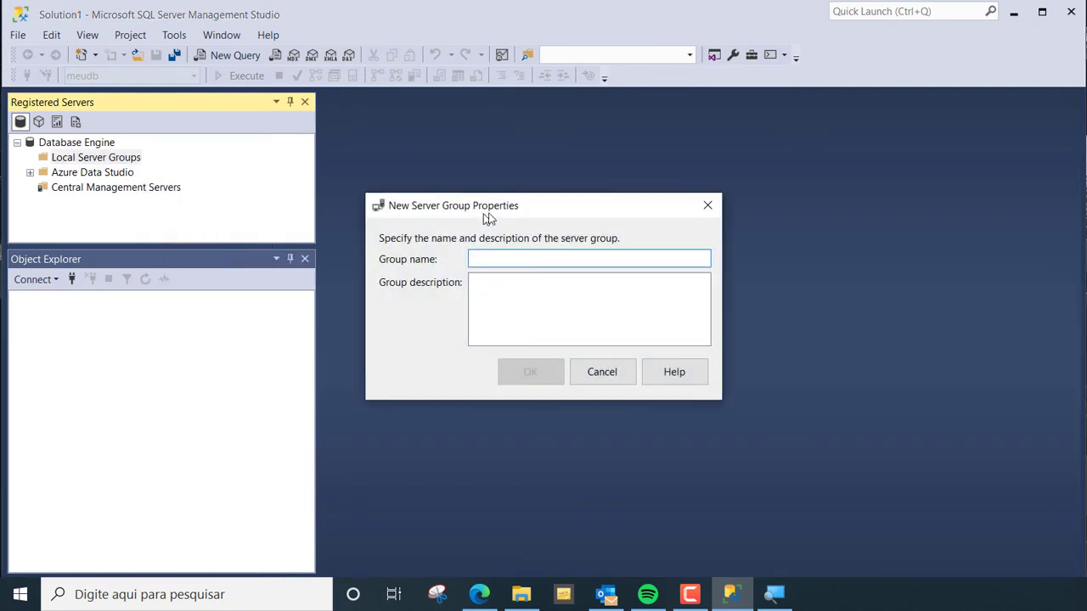
pyautogui.moveTo(491, 215); pyautogui.dragTo(405, 202)
pyautogui.click(460, 242)
pyautogui.write('Produção')
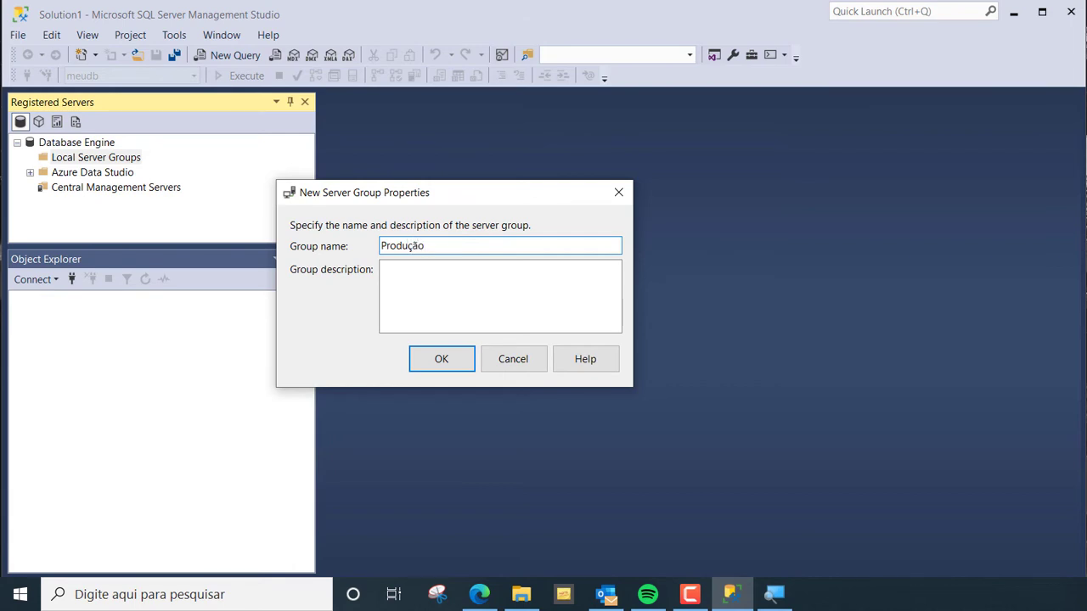
pyautogui.click(442, 362)
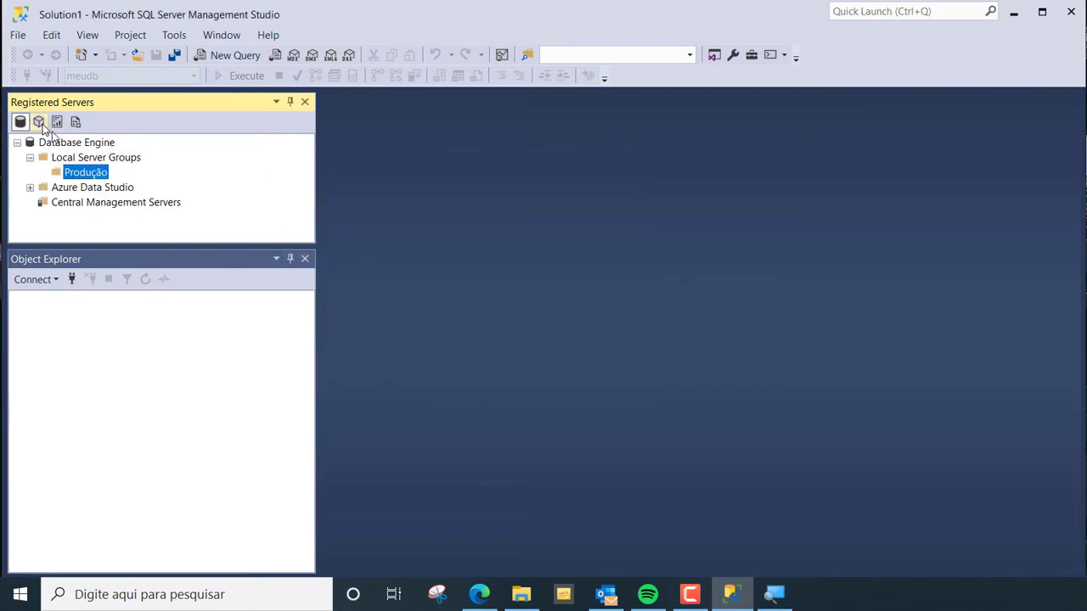
# Create another server group named Desenv under Local Server Groups
pyautogui.rightClick(93, 158)
pyautogui.click(159, 236)
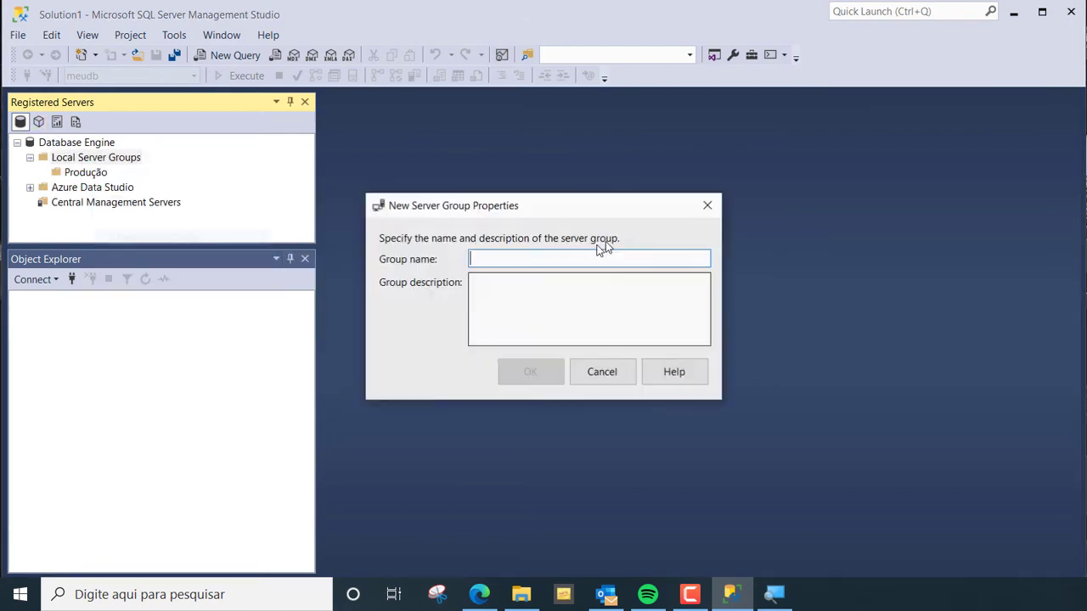
pyautogui.write('Desenv')
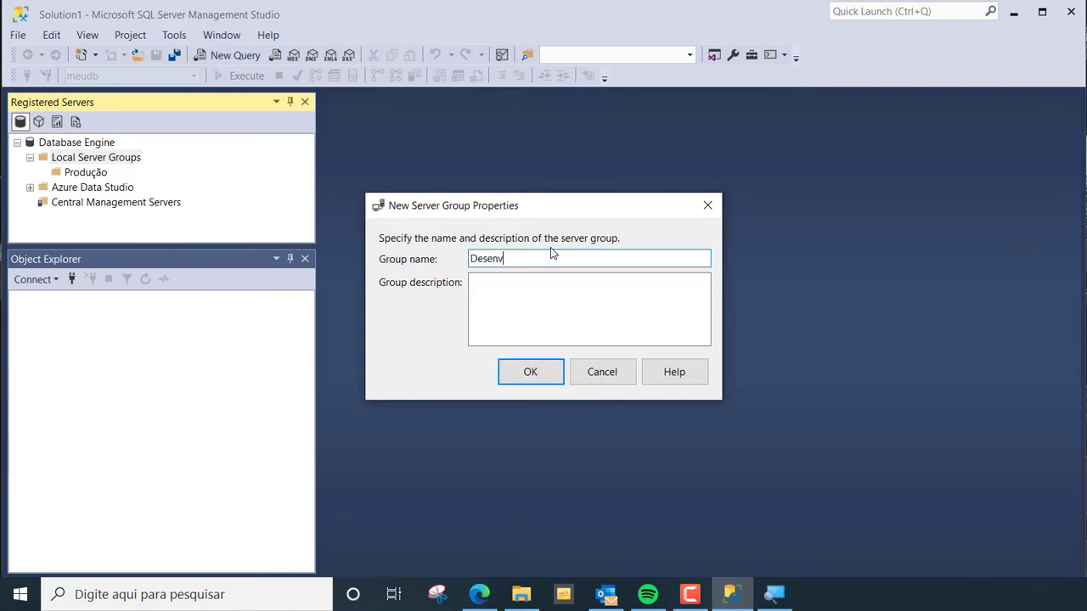
pyautogui.click(529, 371)
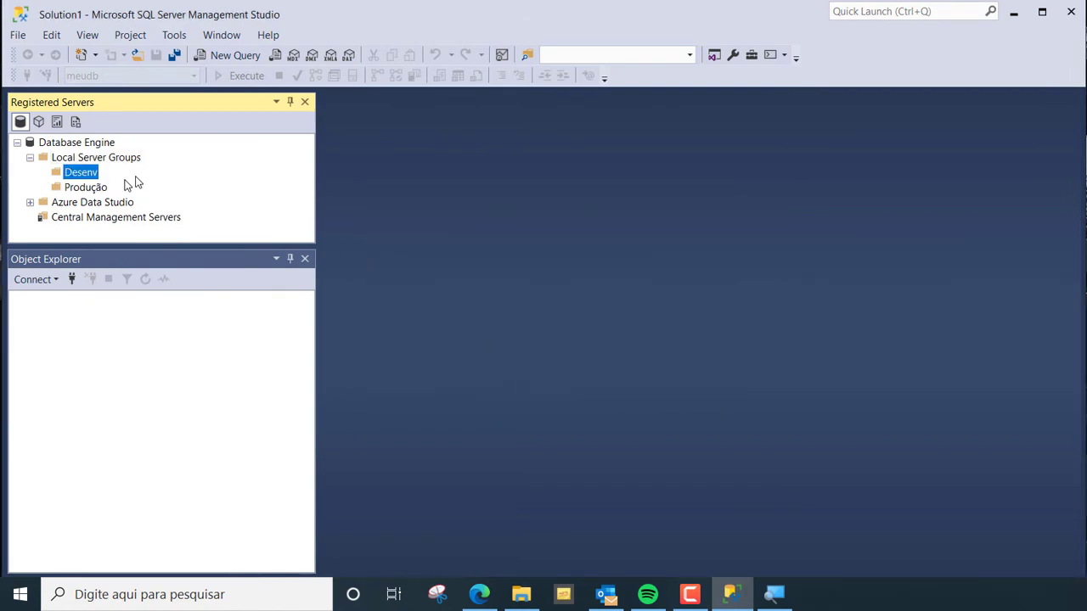
# Start a server registration in the Produção group for batdb.database.windows.net with SQL Server Authentication, entering the login's password and having it remembered
pyautogui.click(94, 188)
pyautogui.rightClick(102, 188)
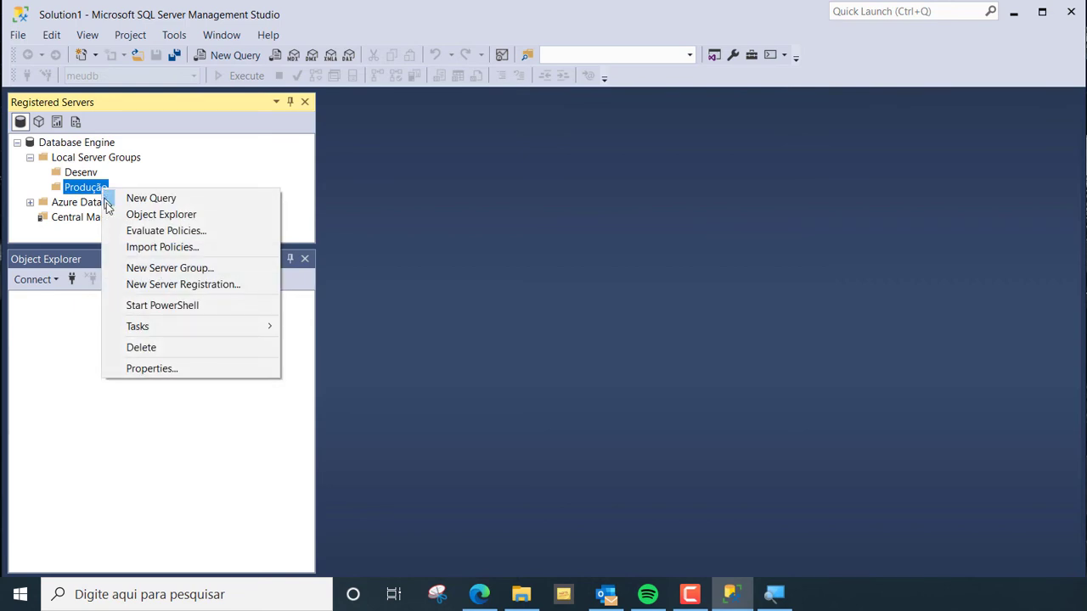
pyautogui.click(183, 286)
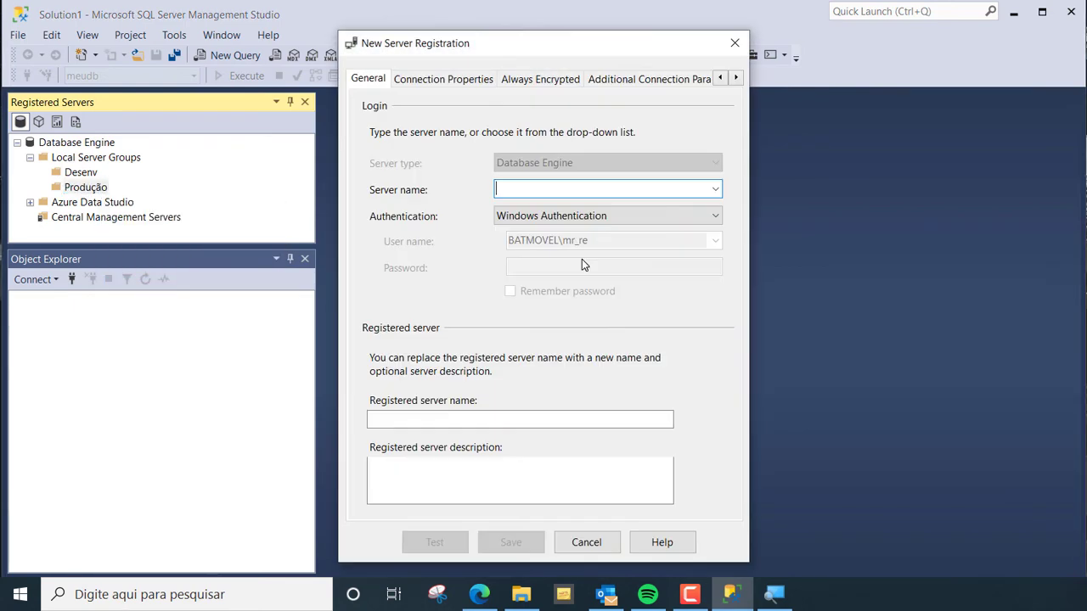
pyautogui.moveTo(548, 47); pyautogui.dragTo(544, 62)
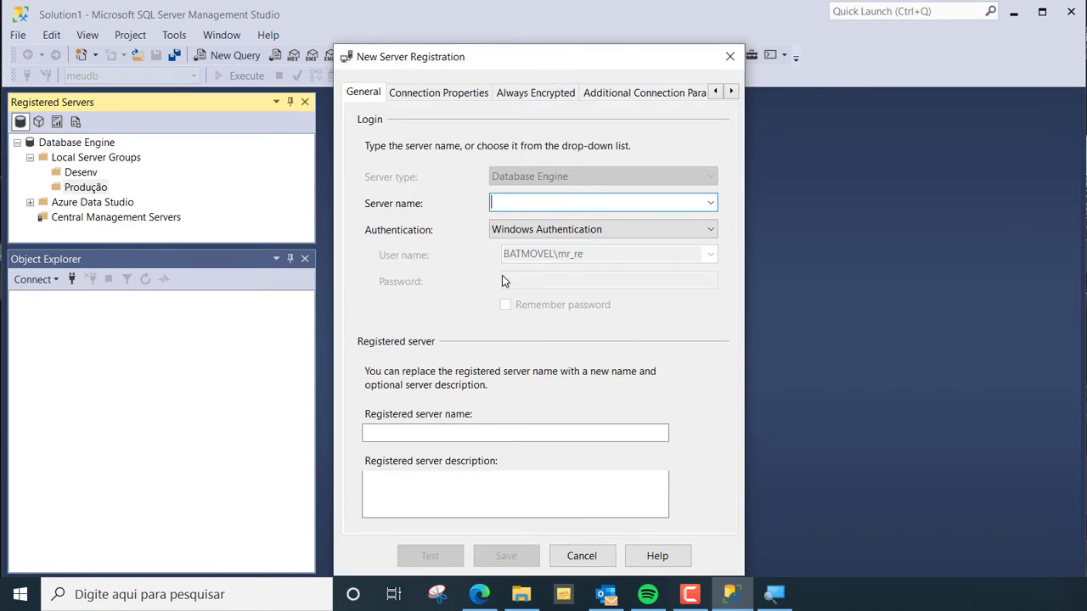
pyautogui.hotkey('ctrl', 'v')
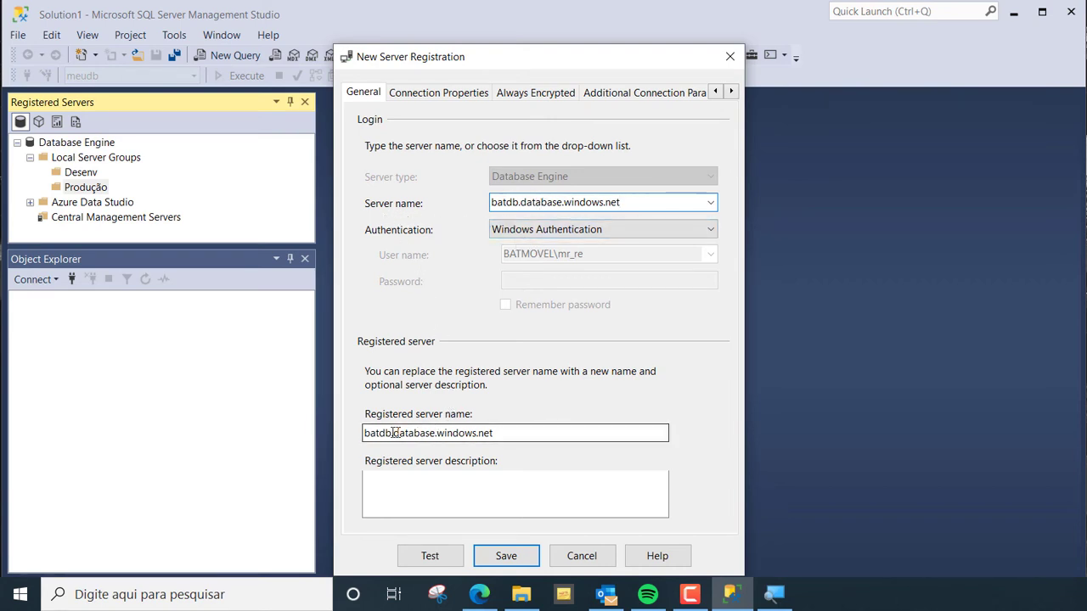
pyautogui.click(562, 233)
pyautogui.click(563, 260)
pyautogui.click(544, 285)
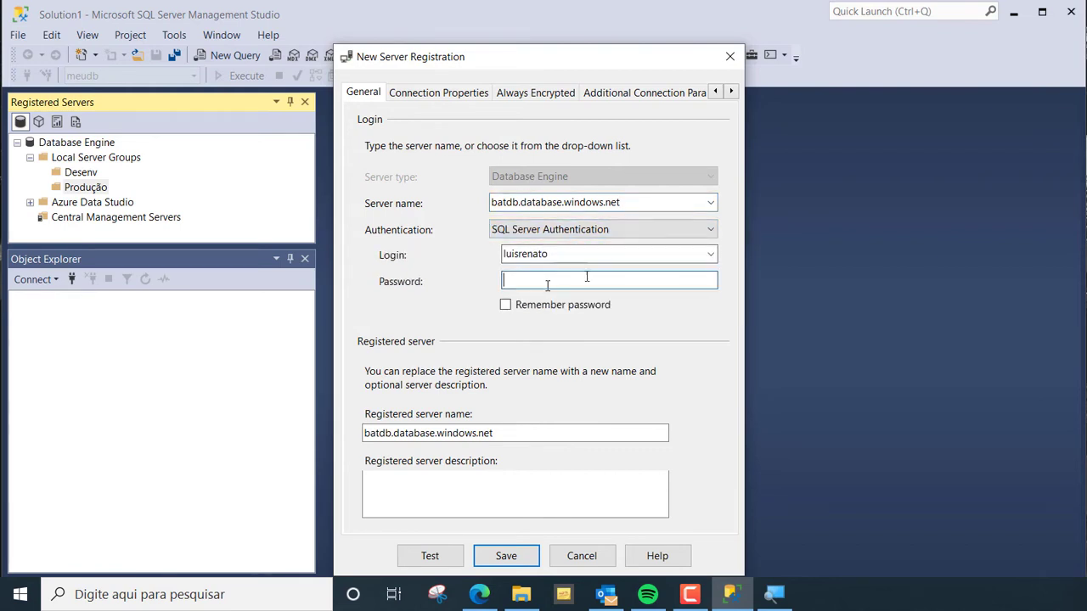
pyautogui.write('*******')
pyautogui.click(505, 304)
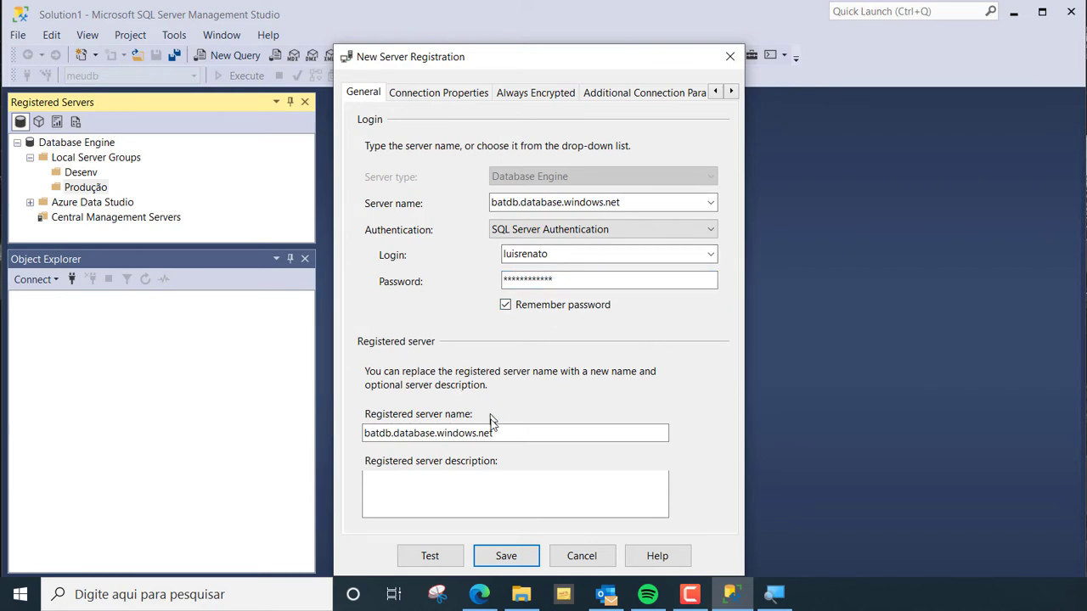
# Name the registered server SQL Azure, test its connection, and save the registration
pyautogui.moveTo(501, 433); pyautogui.dragTo(290, 433)
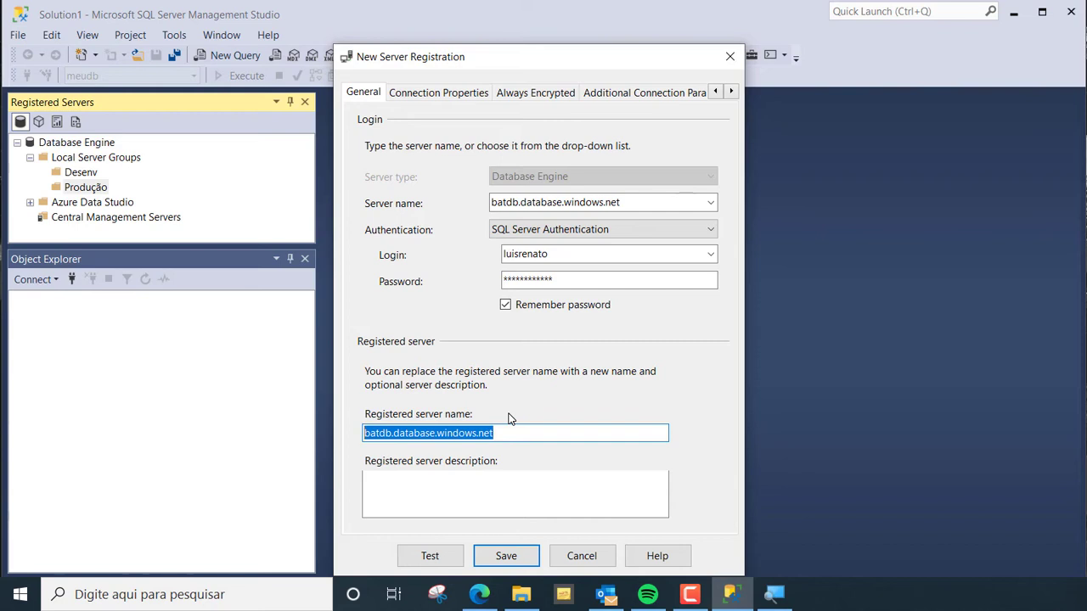
pyautogui.write('S')
pyautogui.press('BackSpace')
pyautogui.write('SQL Azure')
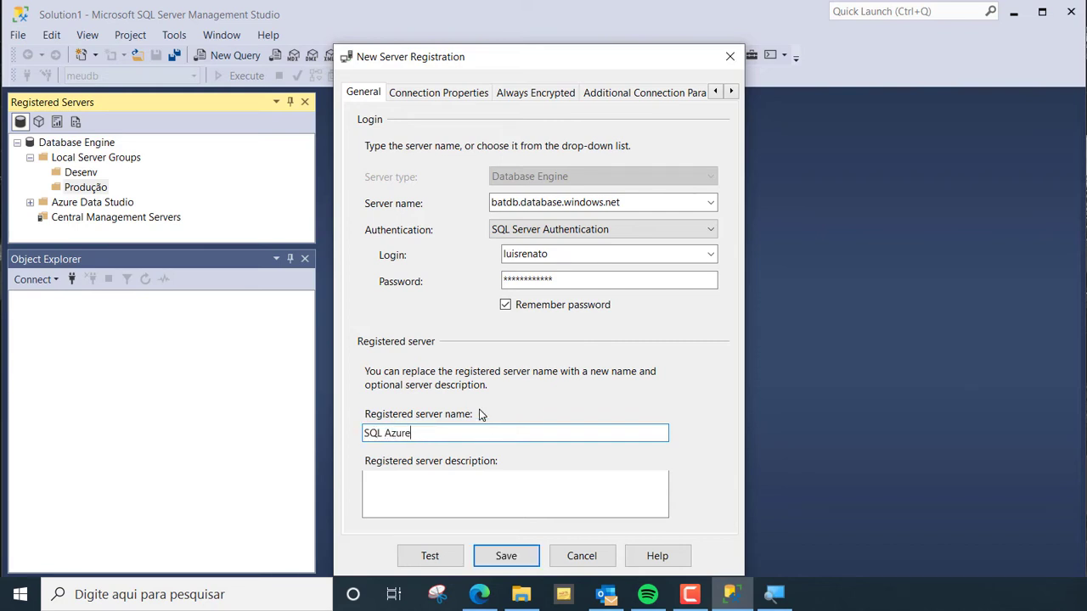
pyautogui.click(429, 556)
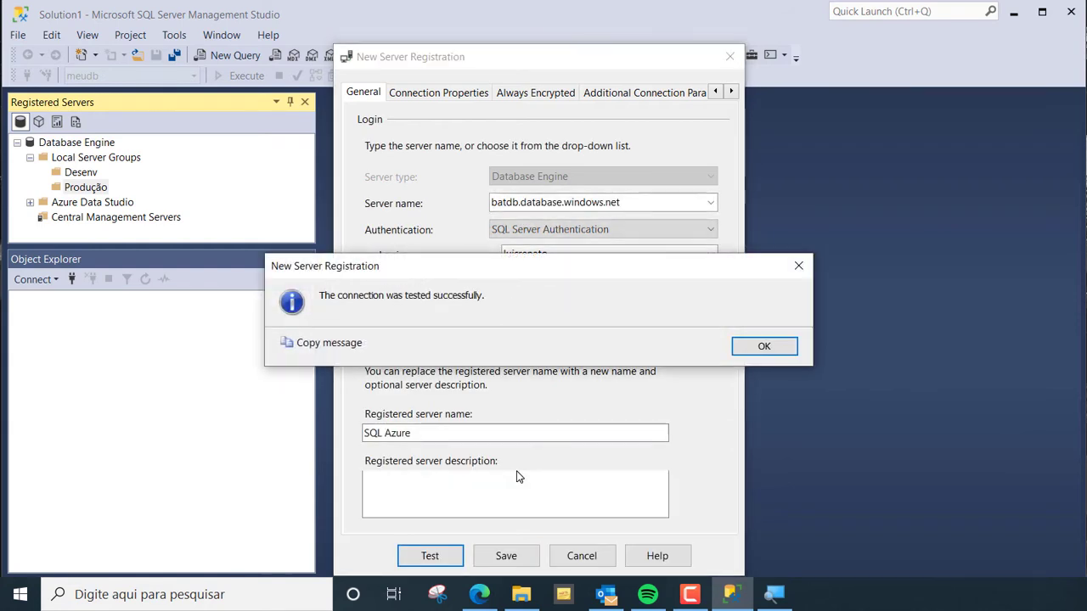
pyautogui.click(760, 346)
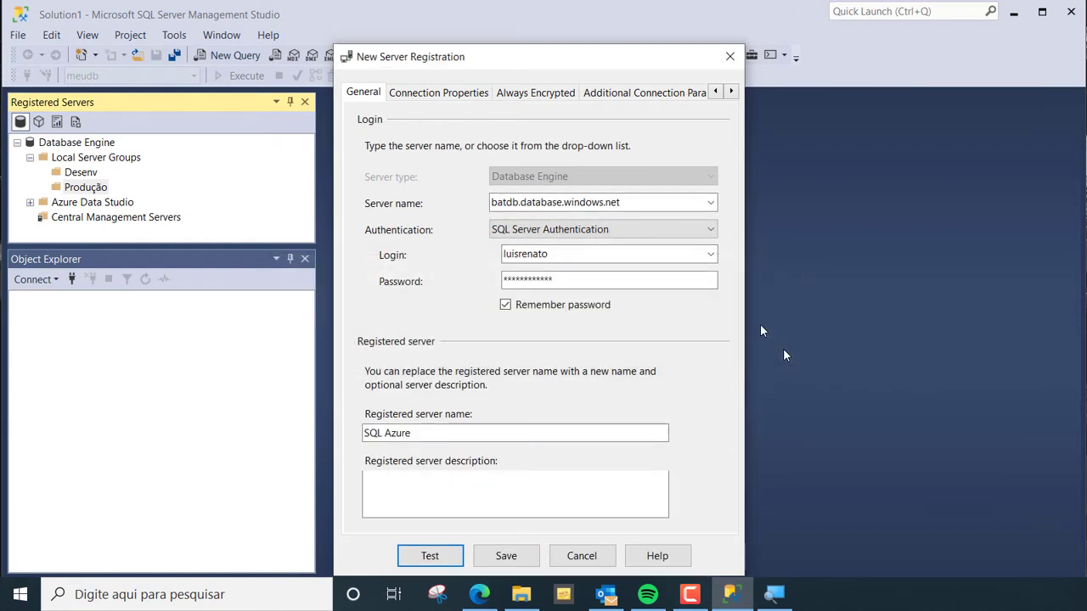
pyautogui.click(506, 556)
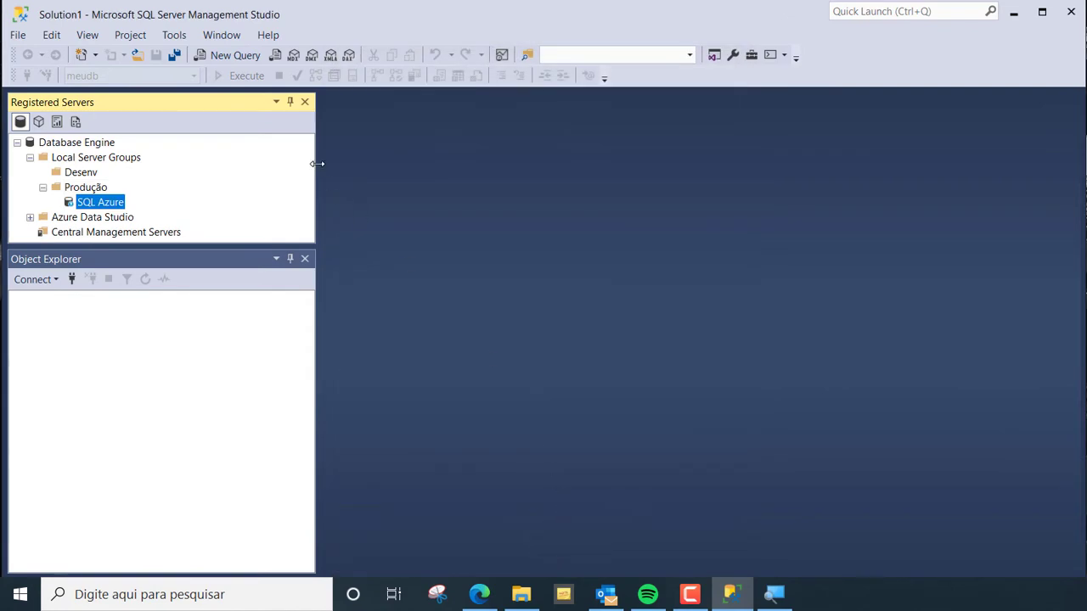
# Start a server registration in the Desenv group for the server batmovel with Windows Authentication
pyautogui.rightClick(71, 172)
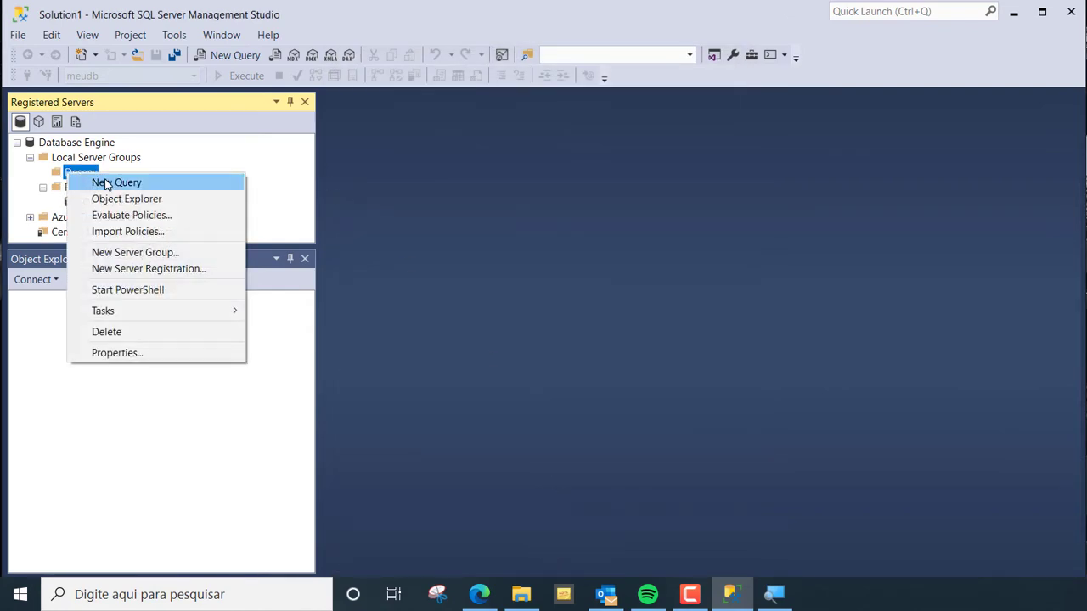
pyautogui.click(148, 268)
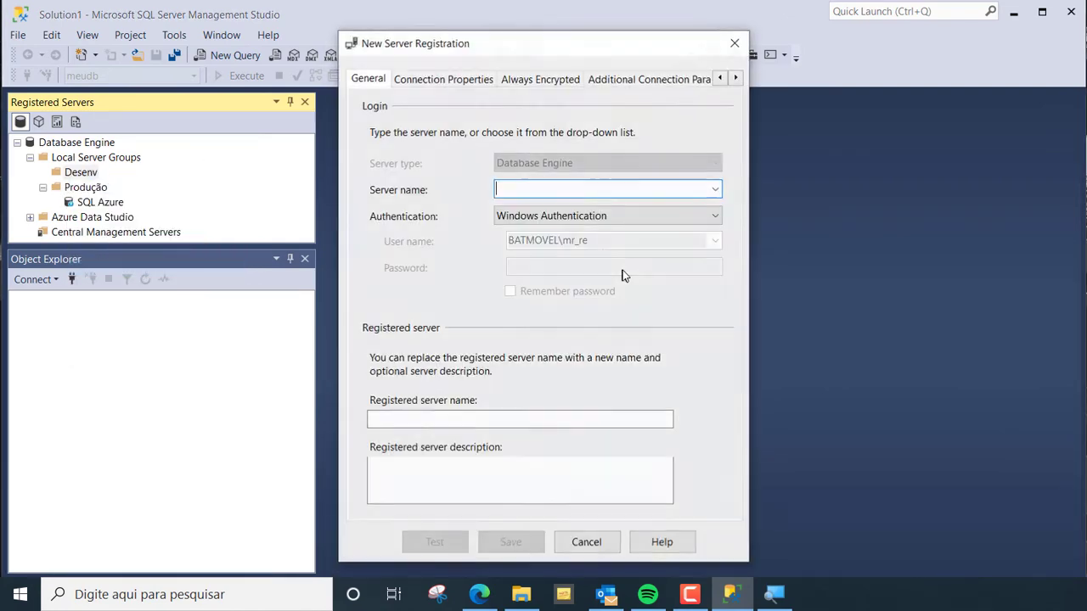
pyautogui.write('b')
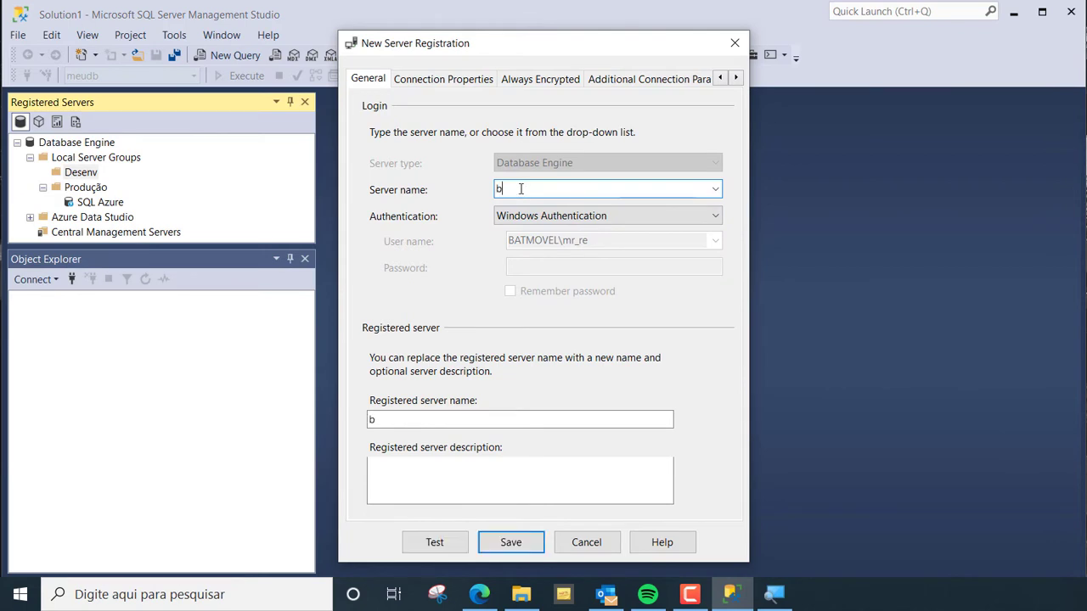
pyautogui.write('atmovel')
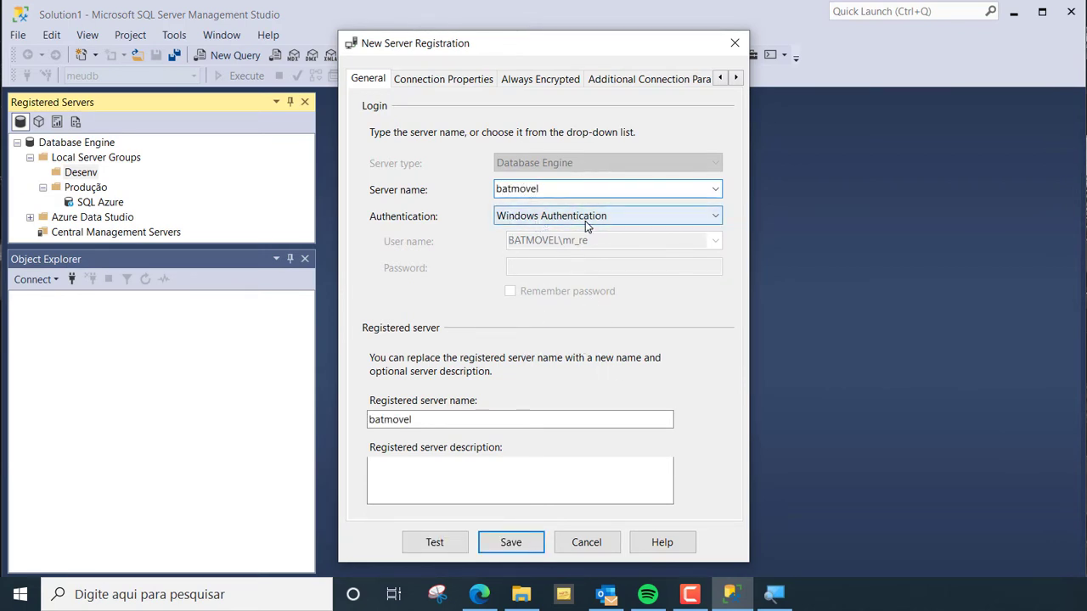
# Name the registered server SQL Local, test its connection, and save the registration
pyautogui.doubleClick(424, 419)
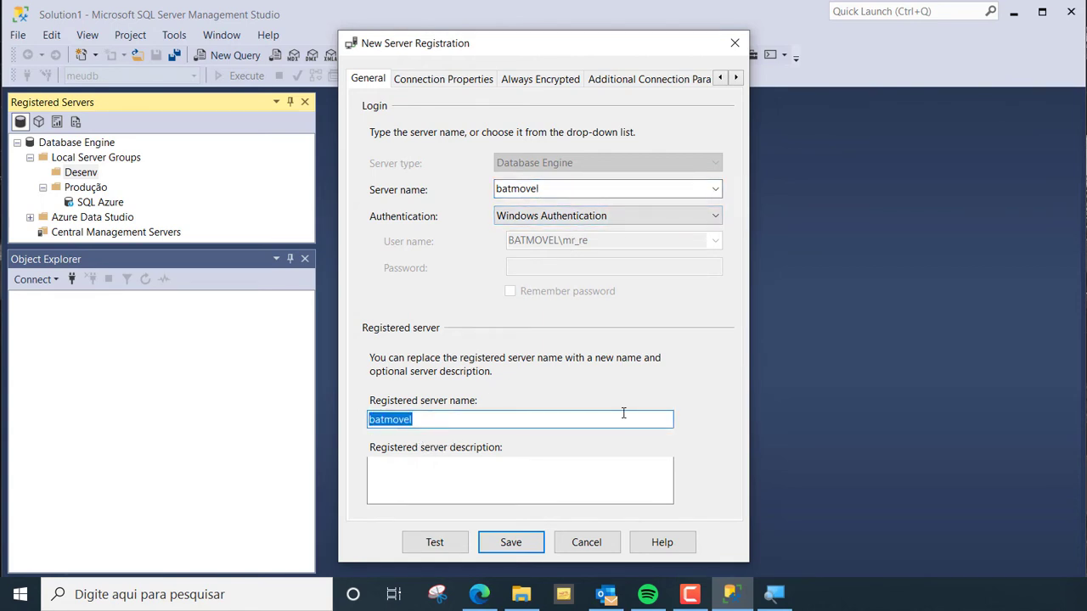
pyautogui.write('SQL Local')
pyautogui.click(434, 543)
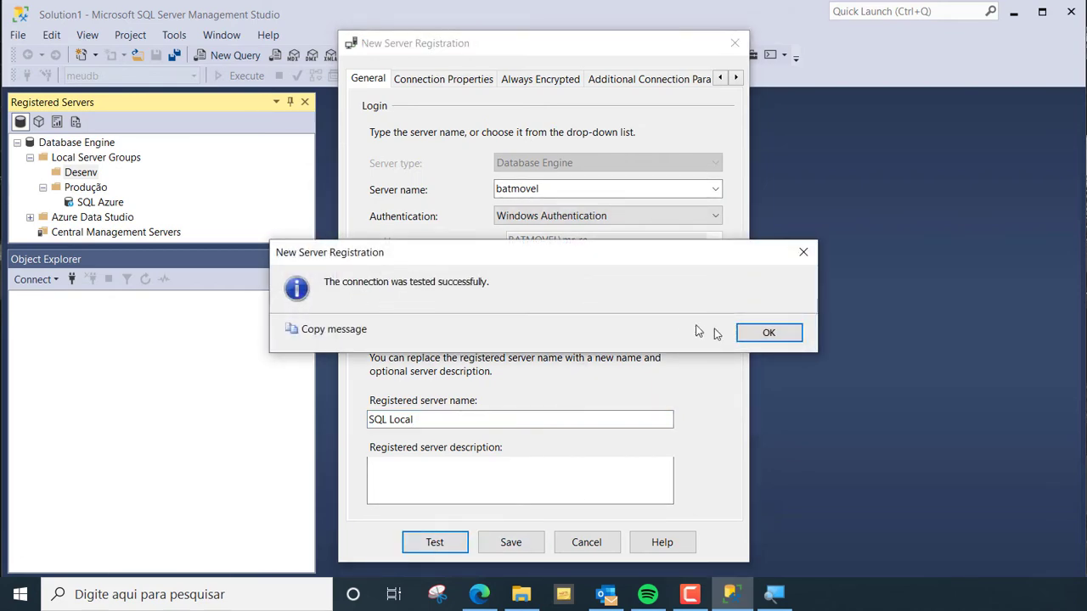
pyautogui.click(752, 333)
pyautogui.click(517, 548)
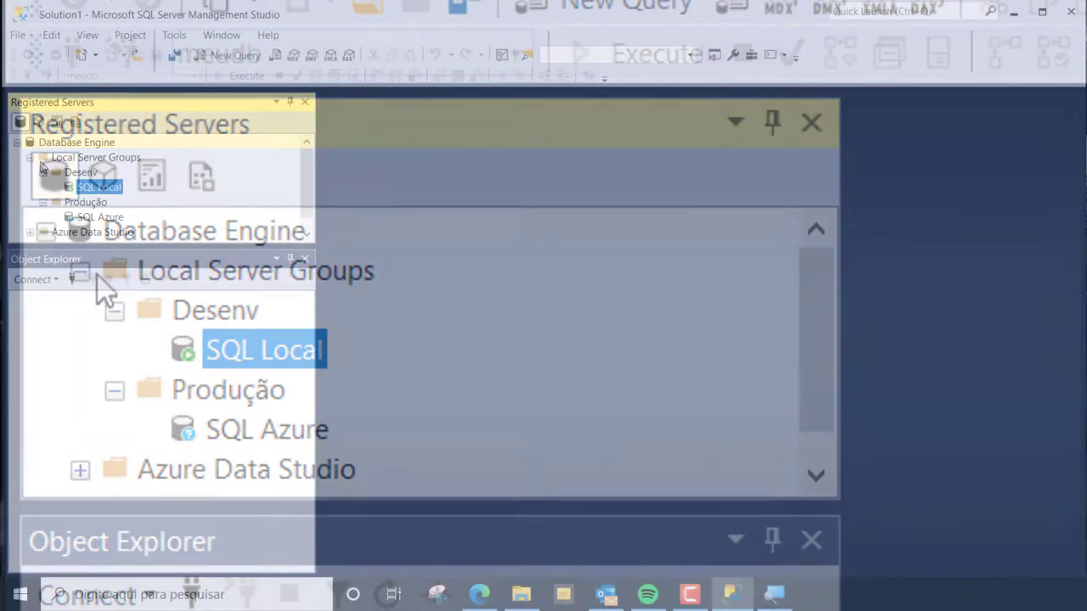
# Collapse and re-expand Local Server Groups, and connect Object Explorer to the registered server SQL Local in Desenv
pyautogui.click(81, 273)
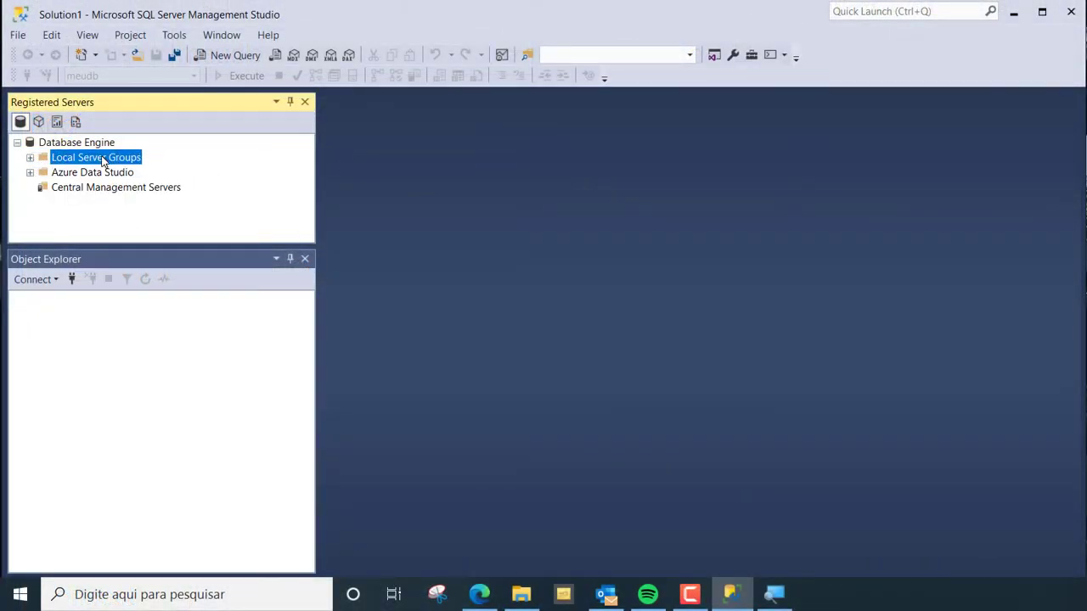
pyautogui.click(30, 158)
pyautogui.click(92, 187)
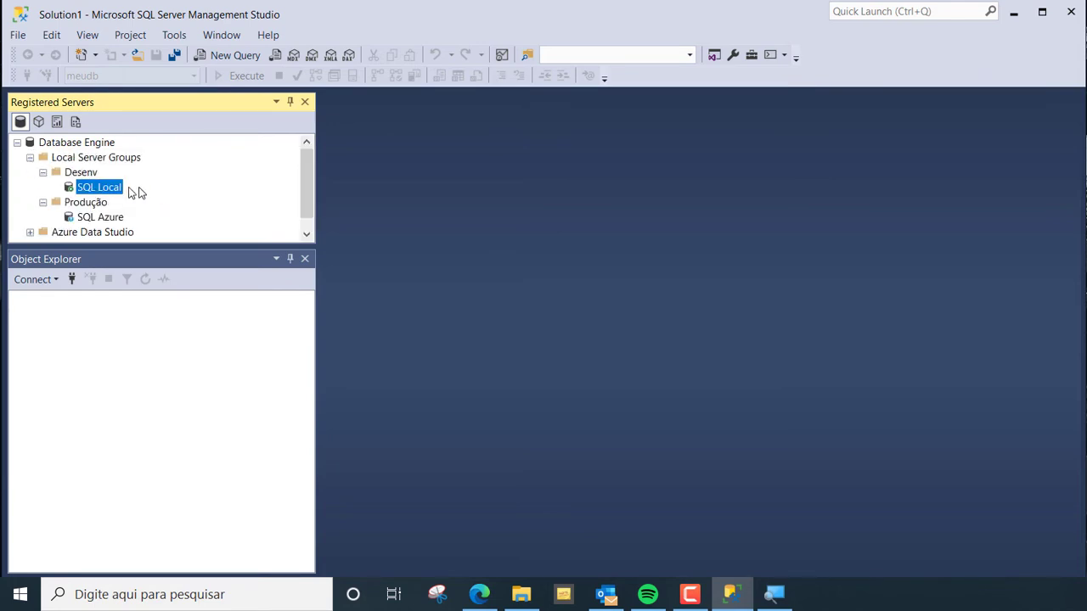
pyautogui.doubleClick(104, 194)
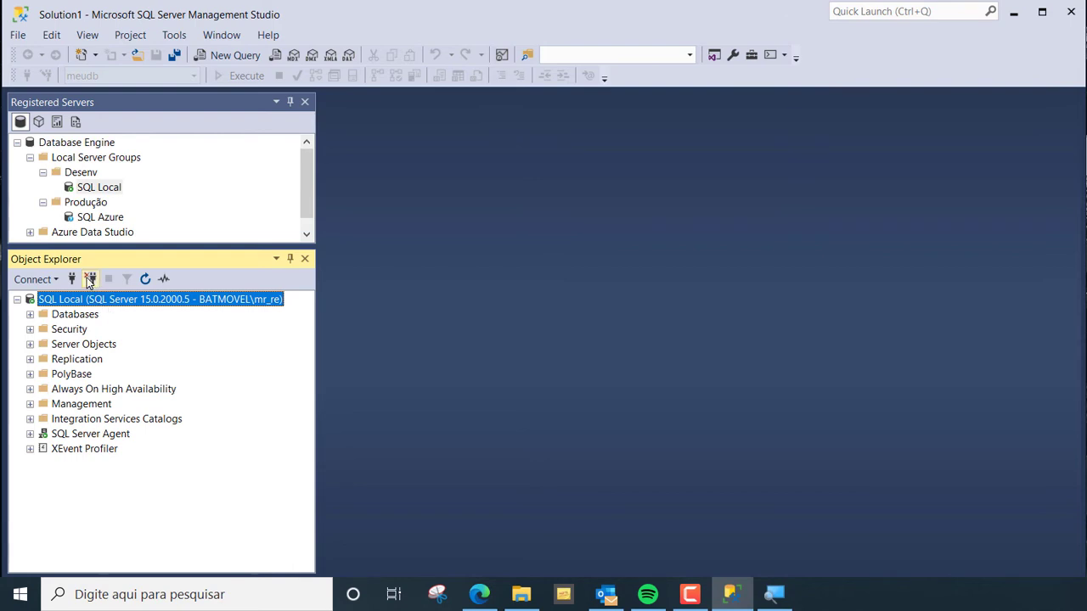
# Replace the SQL Local connection in Object Explorer with the registered server SQL Azure and expand its Databases folder
pyautogui.doubleClick(100, 218)
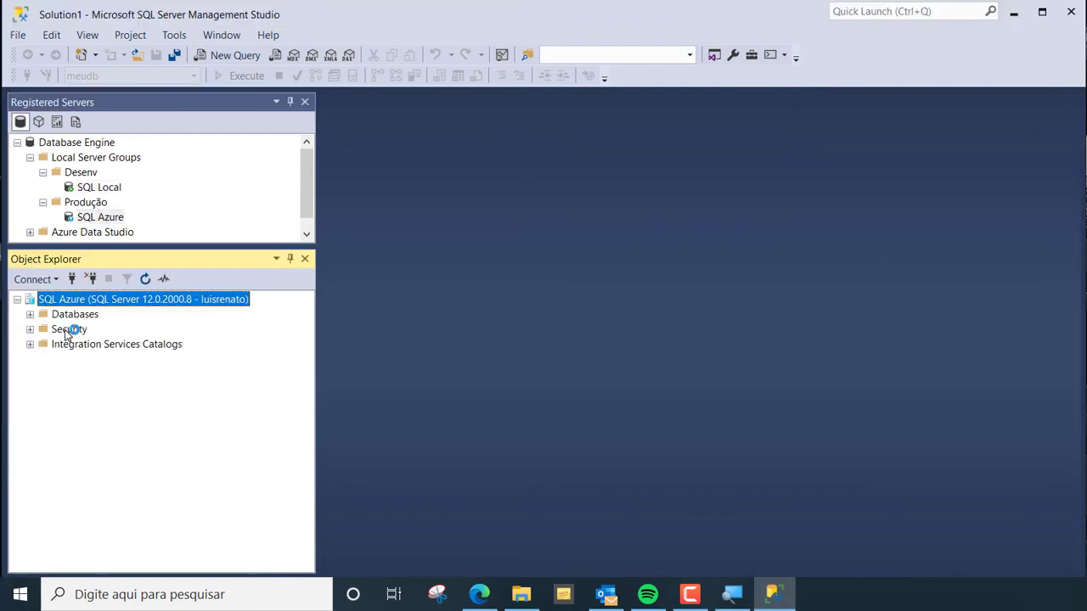
pyautogui.click(29, 314)
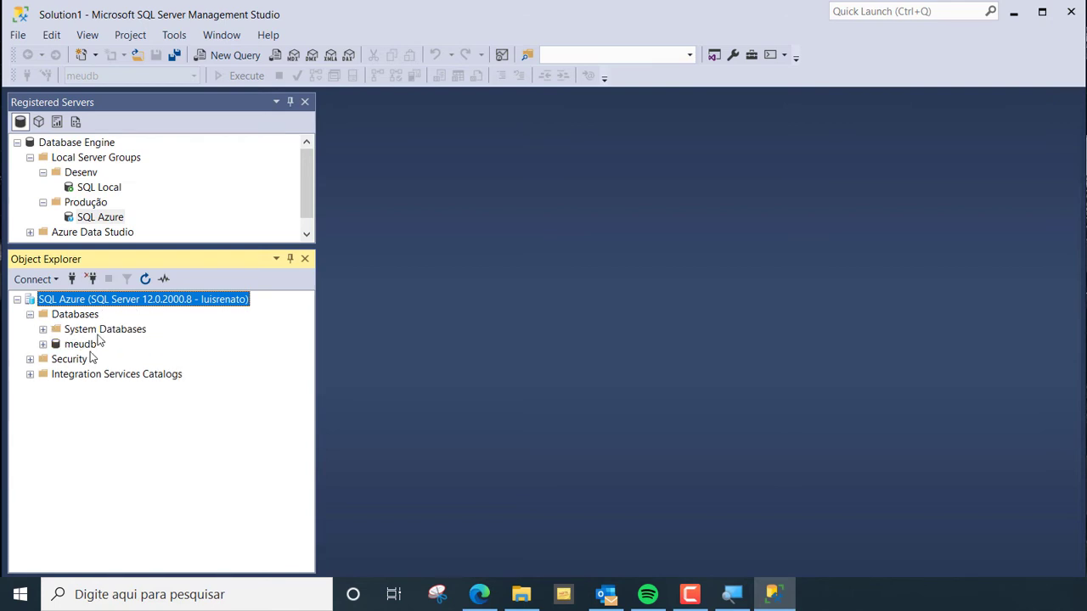
# Export Local Server Groups to C:\Temp\MeusServersRegistrados.regsrvr, leaving user names and passwords out of the export file
pyautogui.rightClick(94, 162)
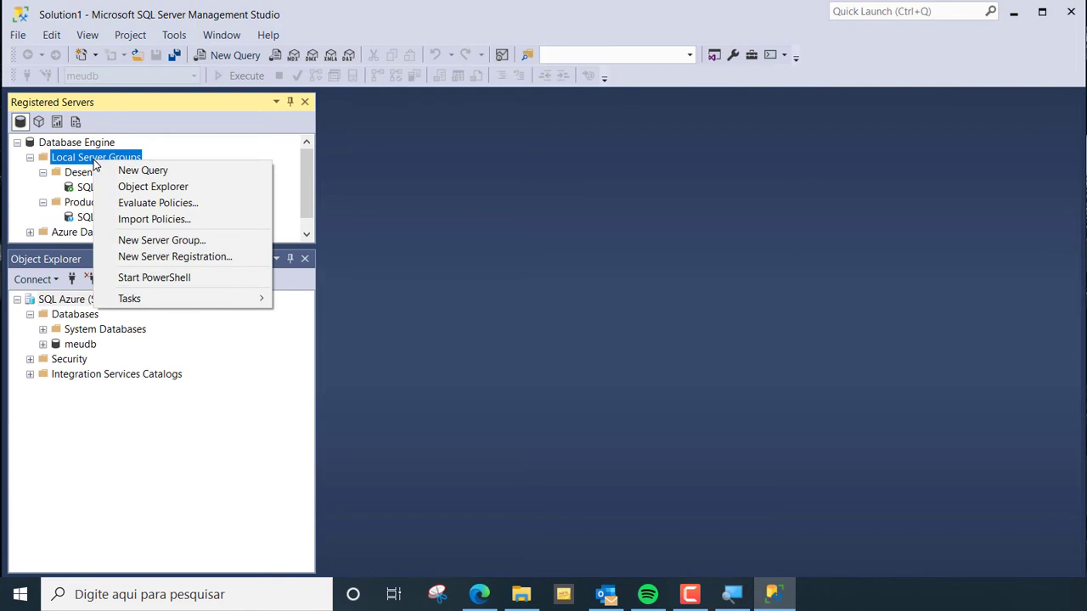
pyautogui.moveTo(194, 299)
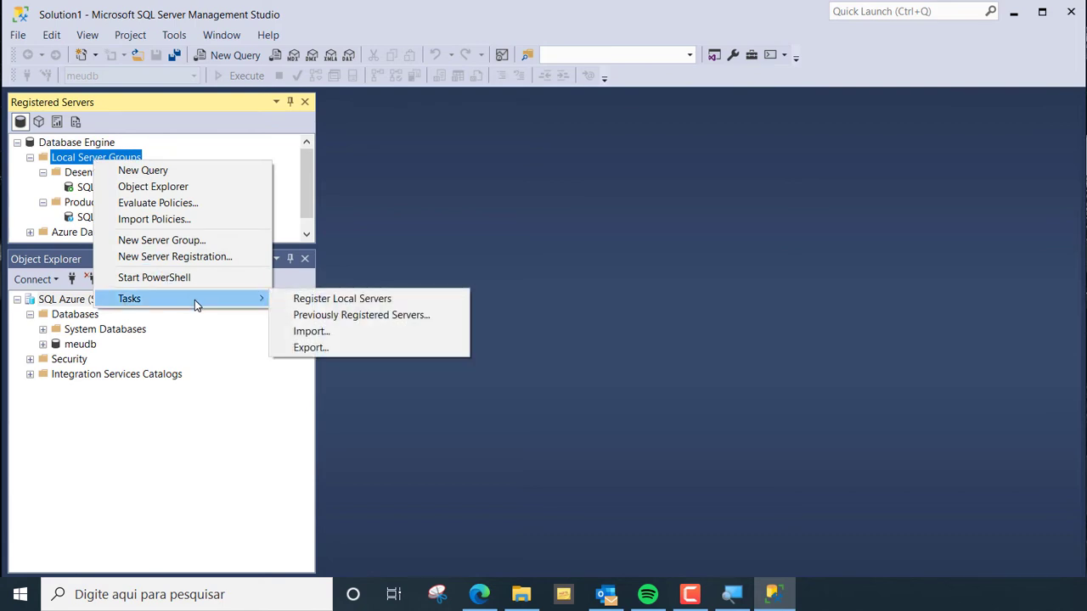
pyautogui.click(338, 355)
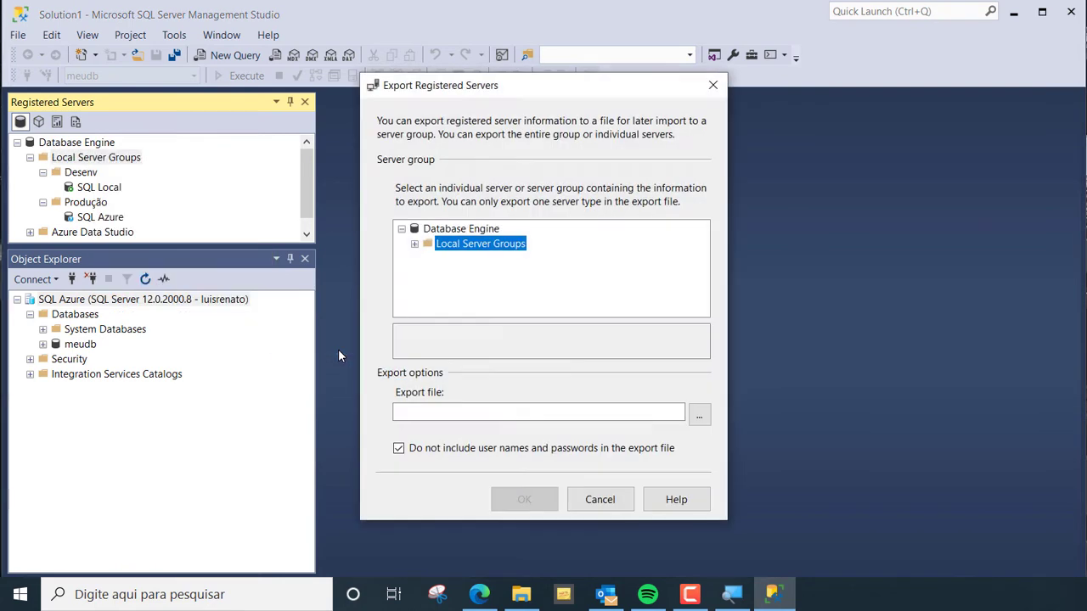
pyautogui.click(414, 245)
pyautogui.click(414, 245)
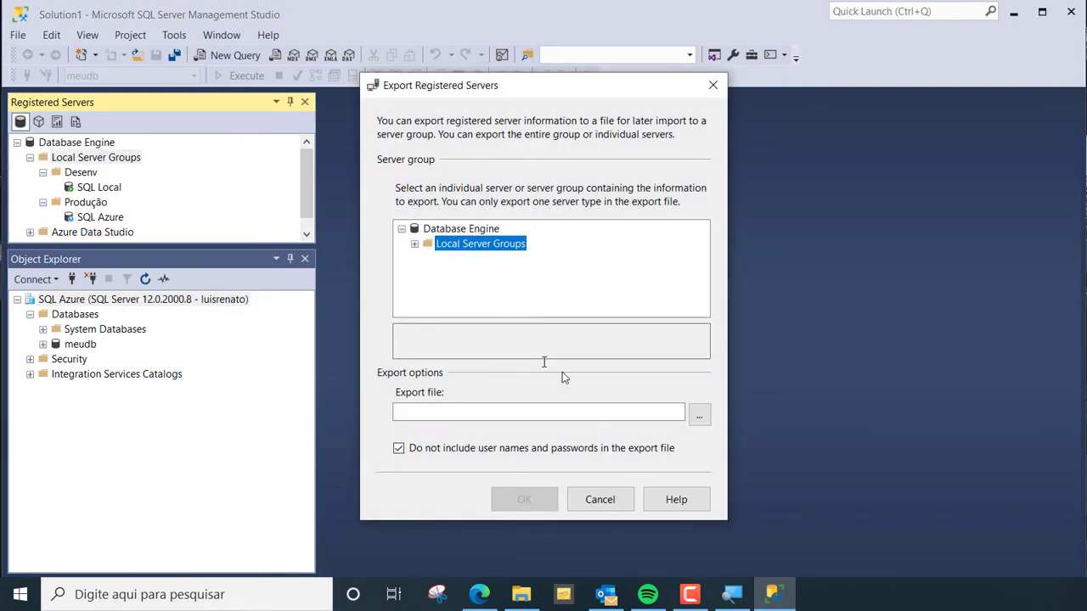
pyautogui.click(699, 415)
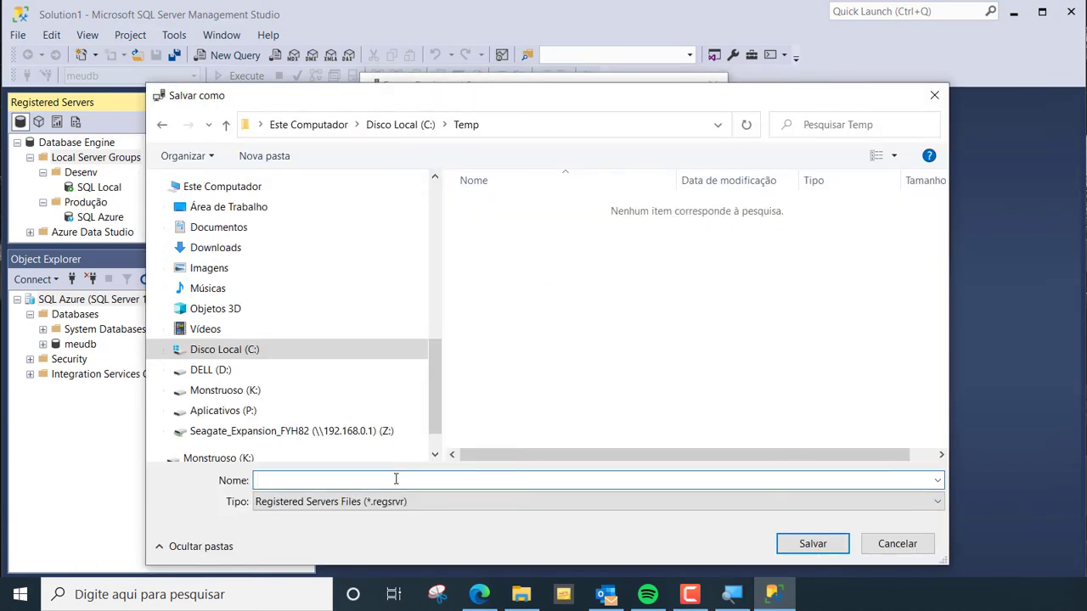
pyautogui.write('MeusServersRegistrados')
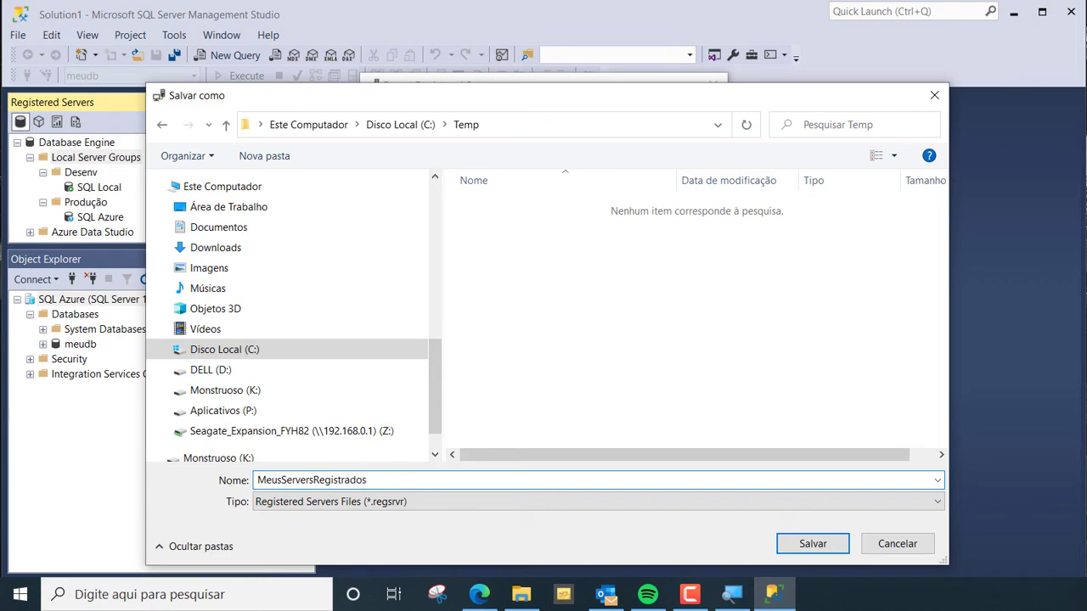
pyautogui.click(813, 543)
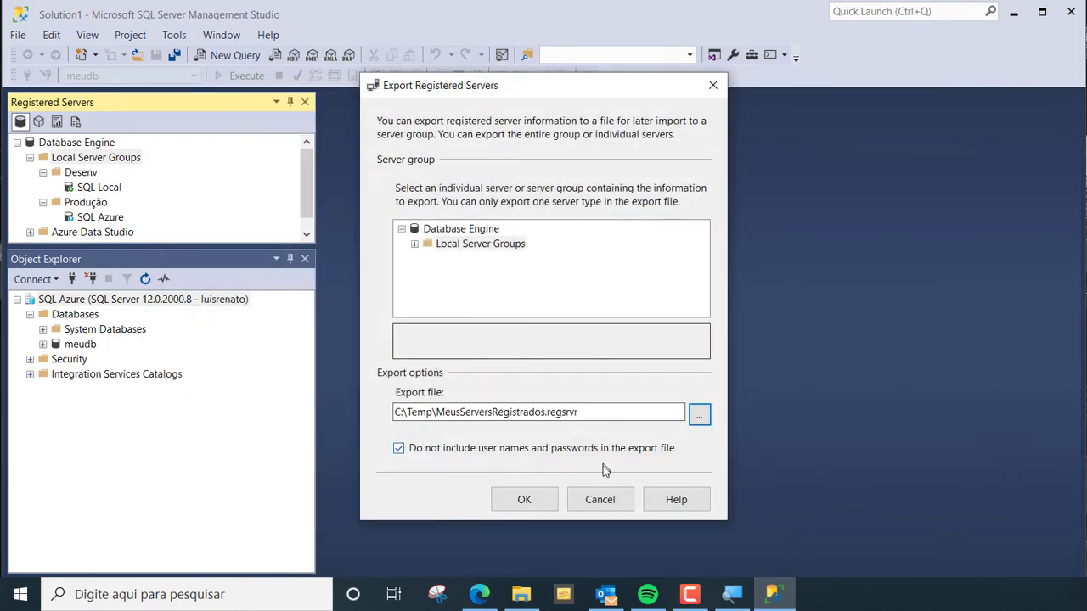
pyautogui.click(518, 500)
pyautogui.click(767, 334)
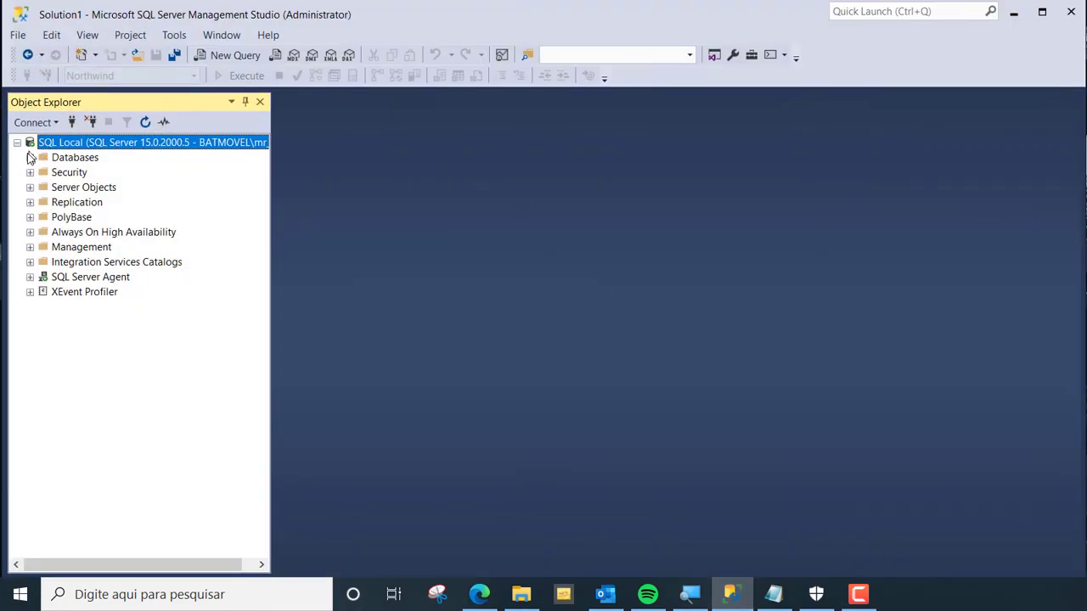
# Expand Databases on SQL Local in Object Explorer and list the tables of the Vendas database
pyautogui.click(30, 157)
pyautogui.click(78, 292)
pyautogui.click(42, 291)
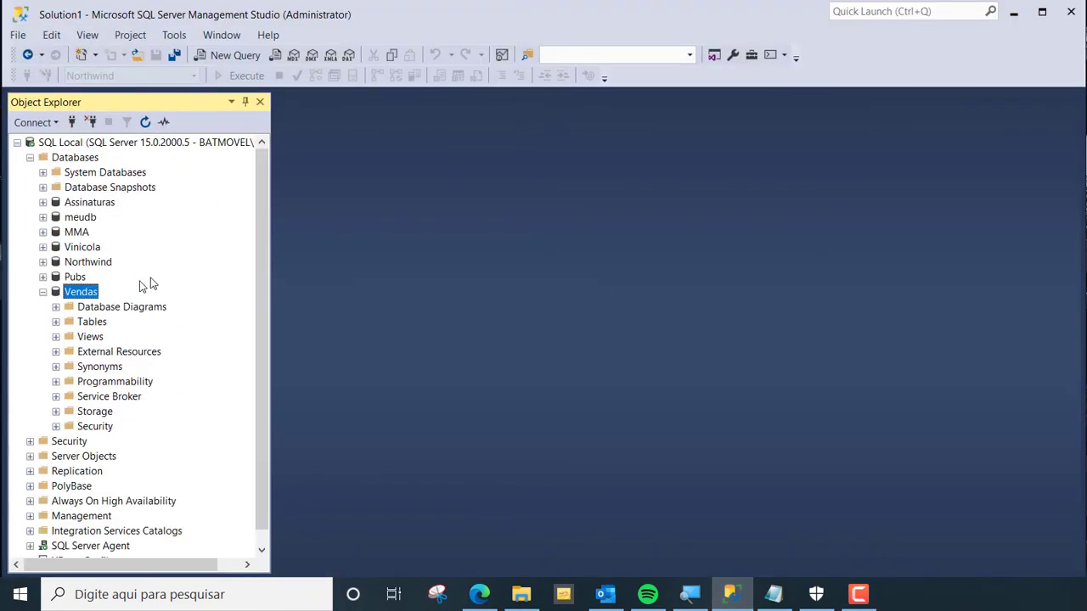
pyautogui.scroll(-1, 174, 254)
pyautogui.click(55, 307)
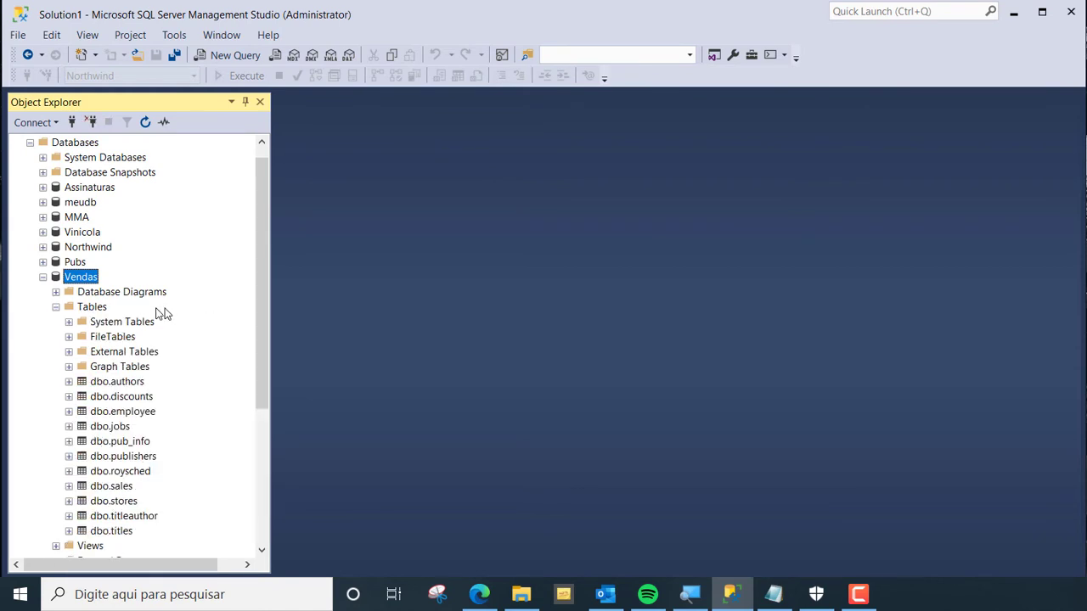
# Check the commands available for dbo.authors, including Delete, and try selecting several Vendas tables in the Object Explorer tree
pyautogui.scroll(-5, 162, 312)
pyautogui.scroll(1, 158, 309)
pyautogui.rightClick(115, 204)
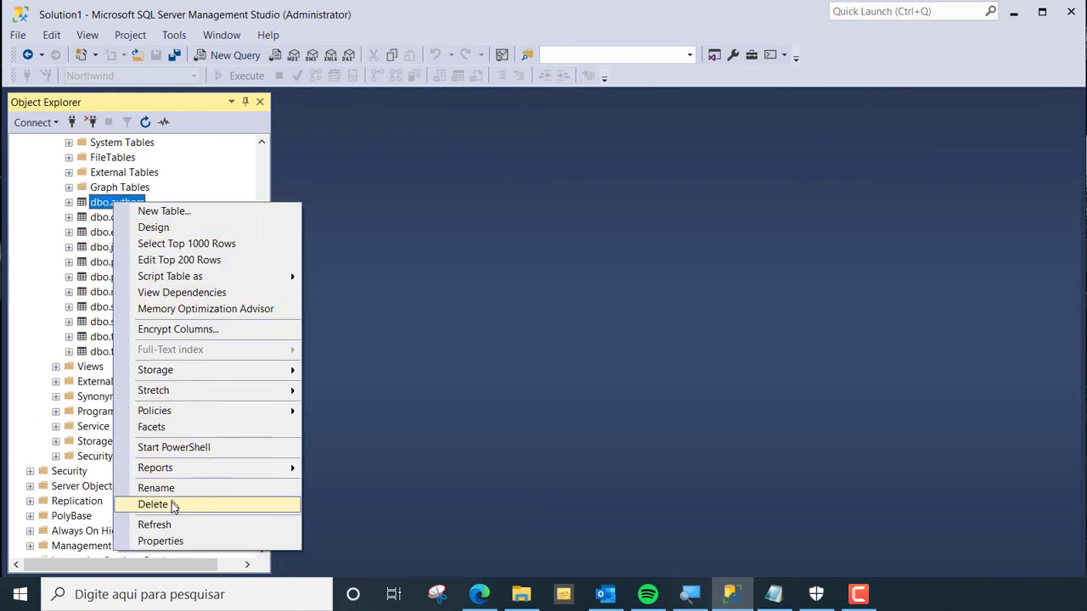
pyautogui.click(165, 178)
pyautogui.click(132, 222)
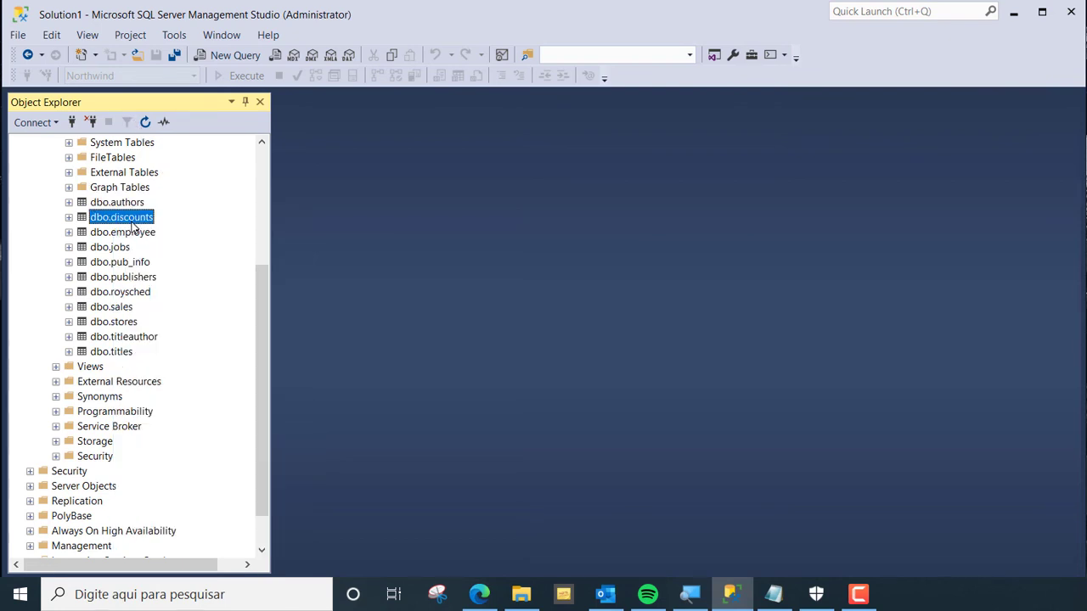
pyautogui.rightClick(133, 225)
pyautogui.click(123, 208)
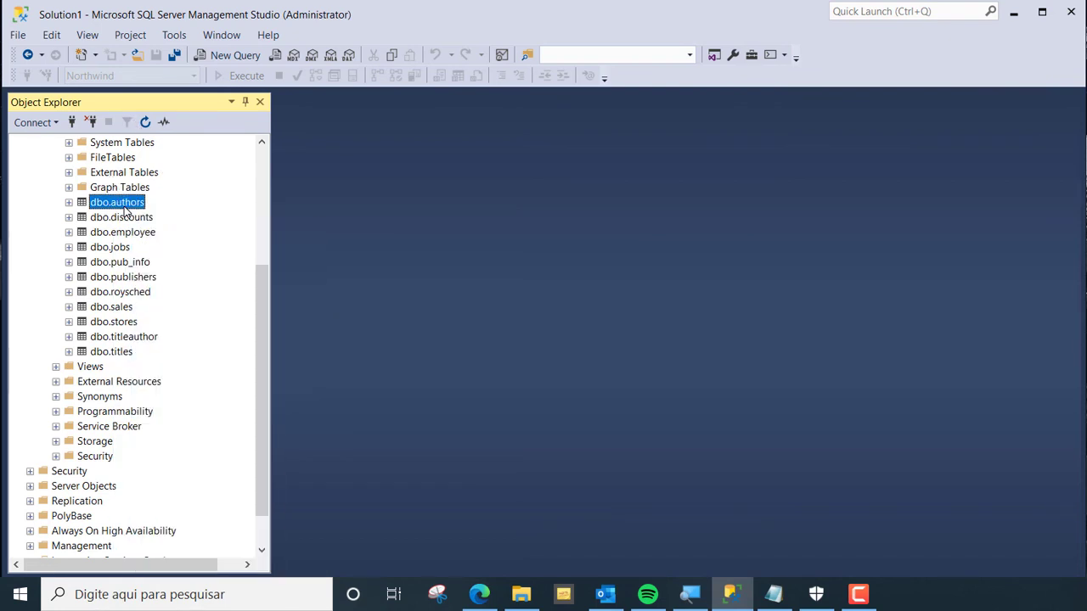
pyautogui.click(111, 247)
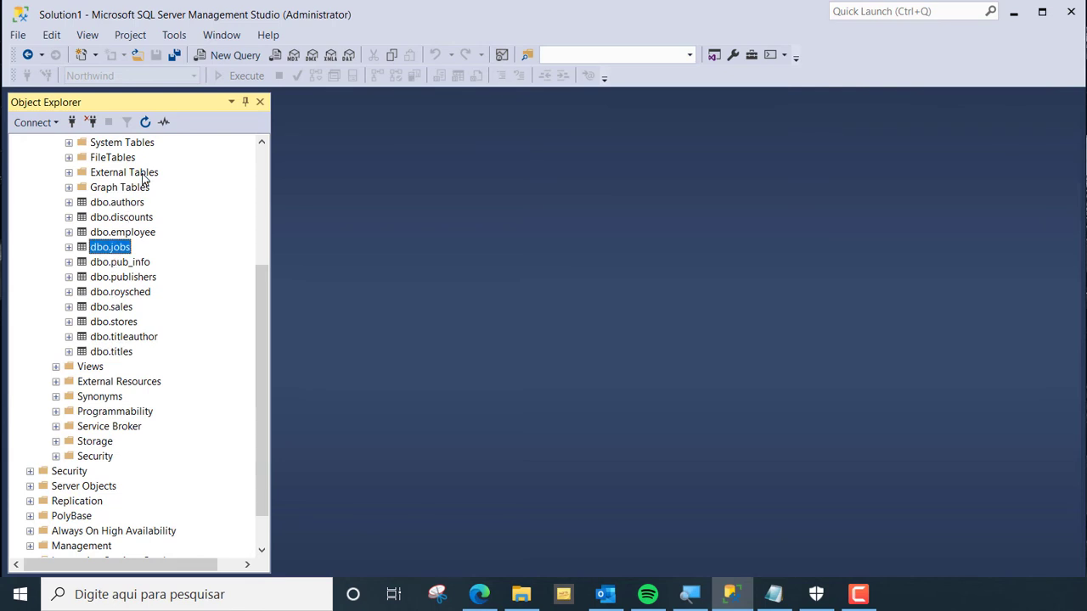
pyautogui.click(127, 218)
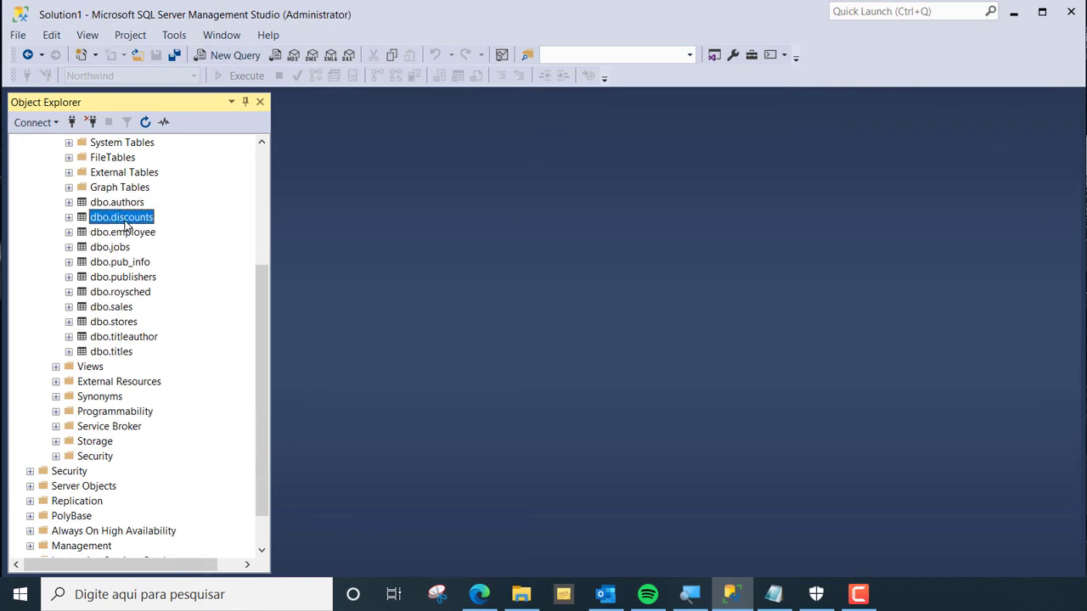
pyautogui.click(125, 202)
pyautogui.click(127, 233)
pyautogui.click(118, 277)
pyautogui.click(125, 202)
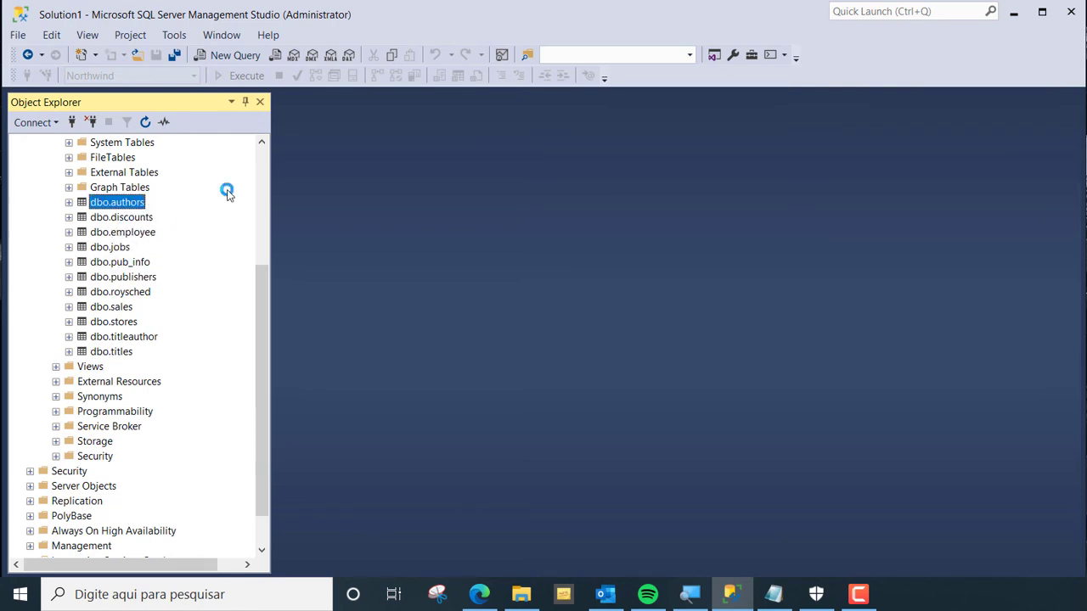
# Collapse the Tables folder of Vendas and show its contents in Object Explorer Details
pyautogui.moveTo(261, 316); pyautogui.dragTo(261, 213)
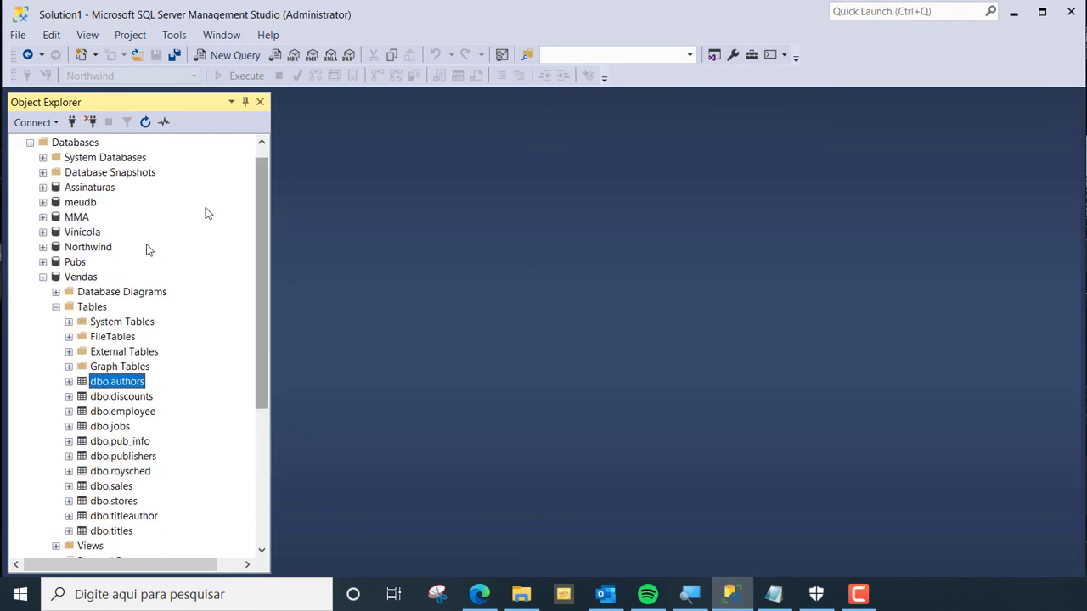
pyautogui.click(56, 306)
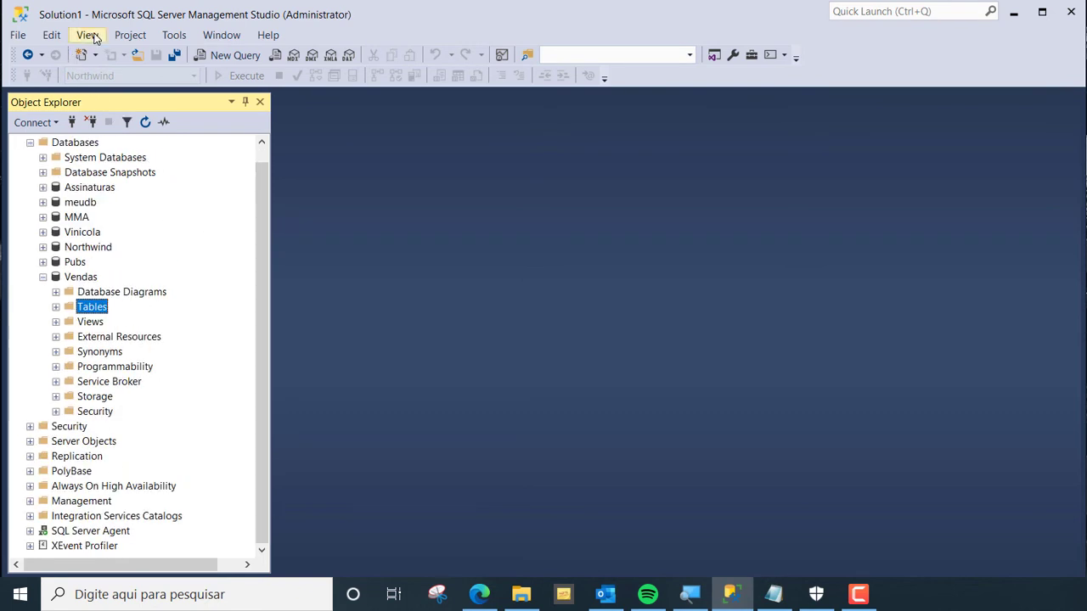
pyautogui.click(88, 35)
pyautogui.click(140, 118)
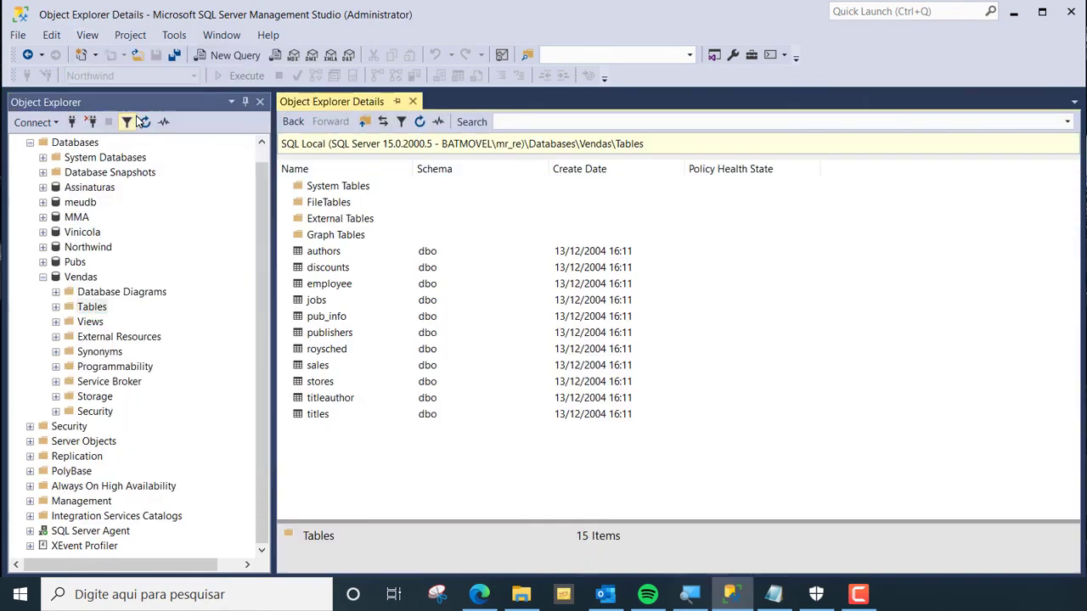
# Select all tables from authors to titles, review them in Delete Objects, and cancel the deletion
pyautogui.click(343, 252)
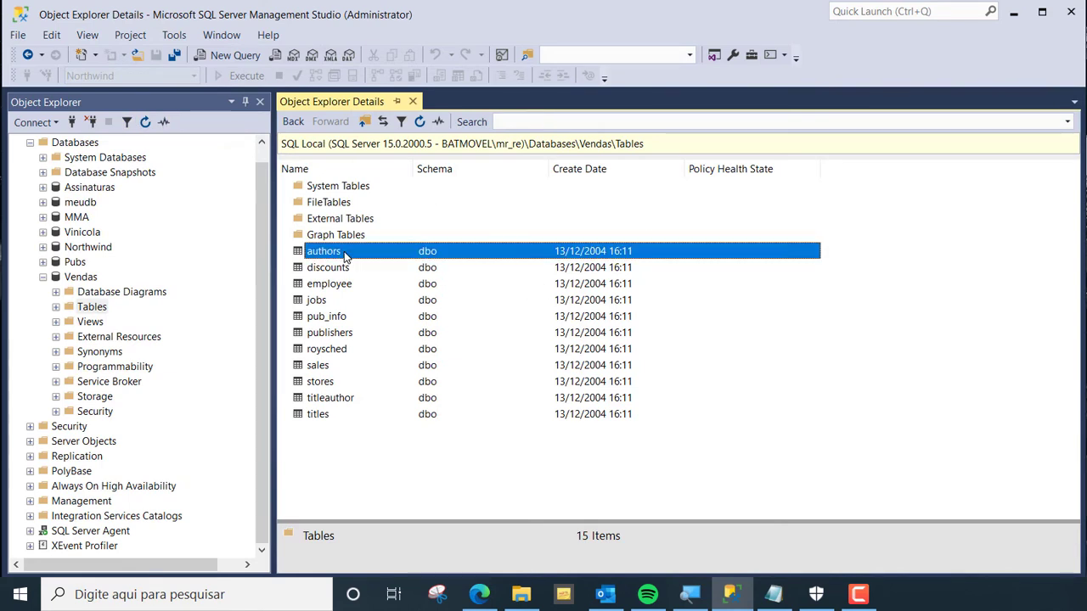
pyautogui.keyDown('shift'); pyautogui.click(335, 416); pyautogui.keyUp('shift')
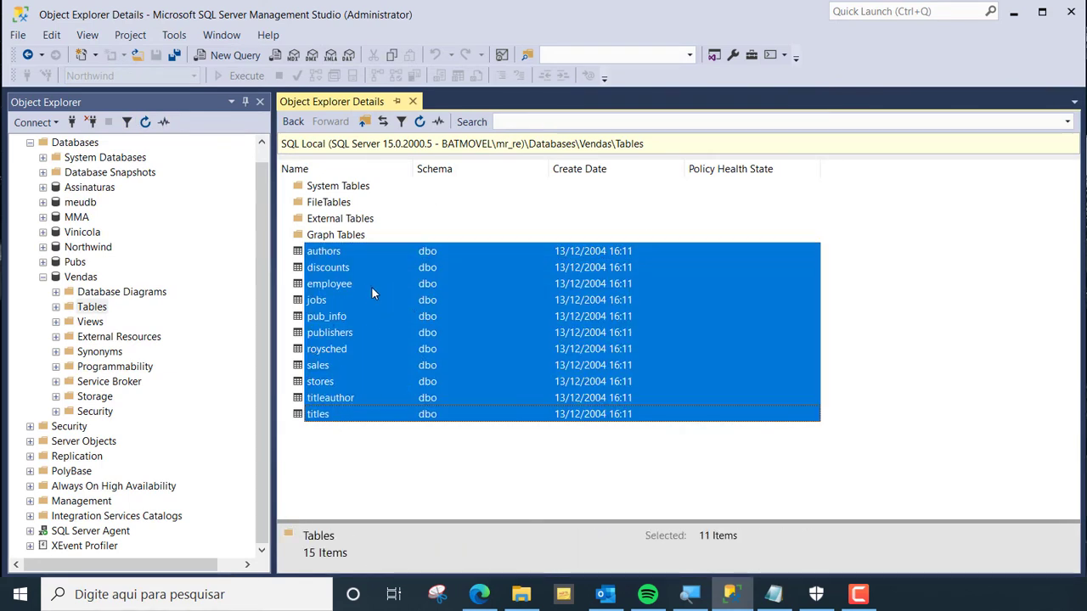
pyautogui.rightClick(371, 286)
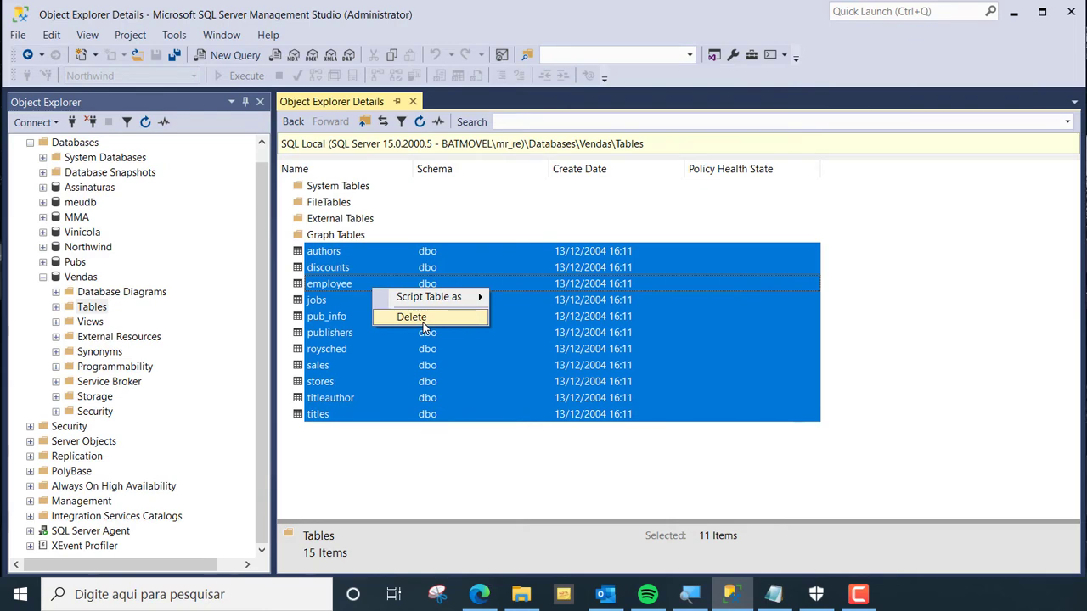
pyautogui.click(412, 318)
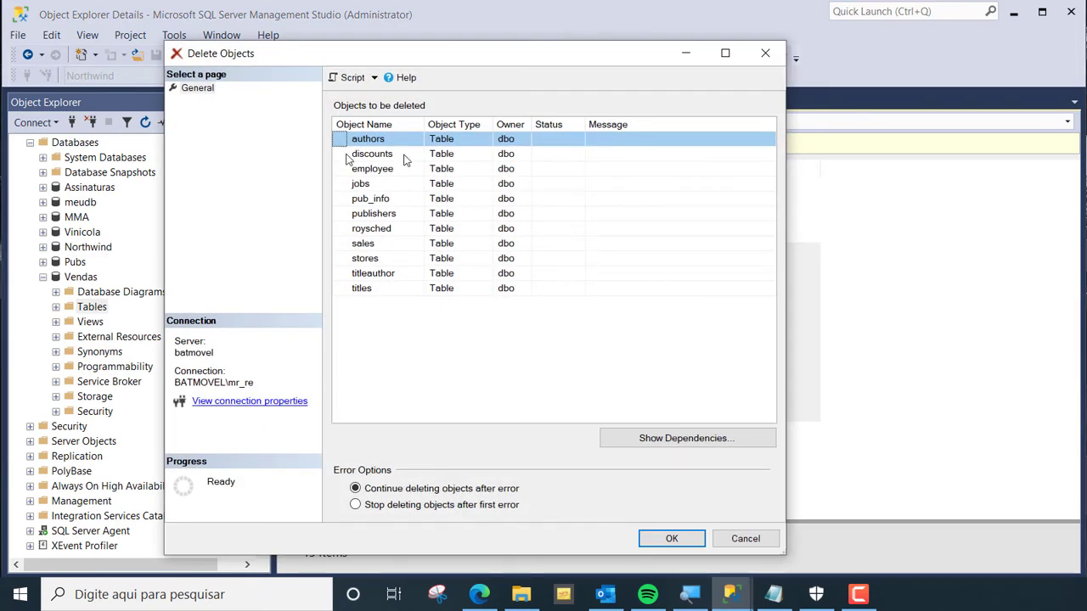
pyautogui.moveTo(379, 145); pyautogui.dragTo(371, 246)
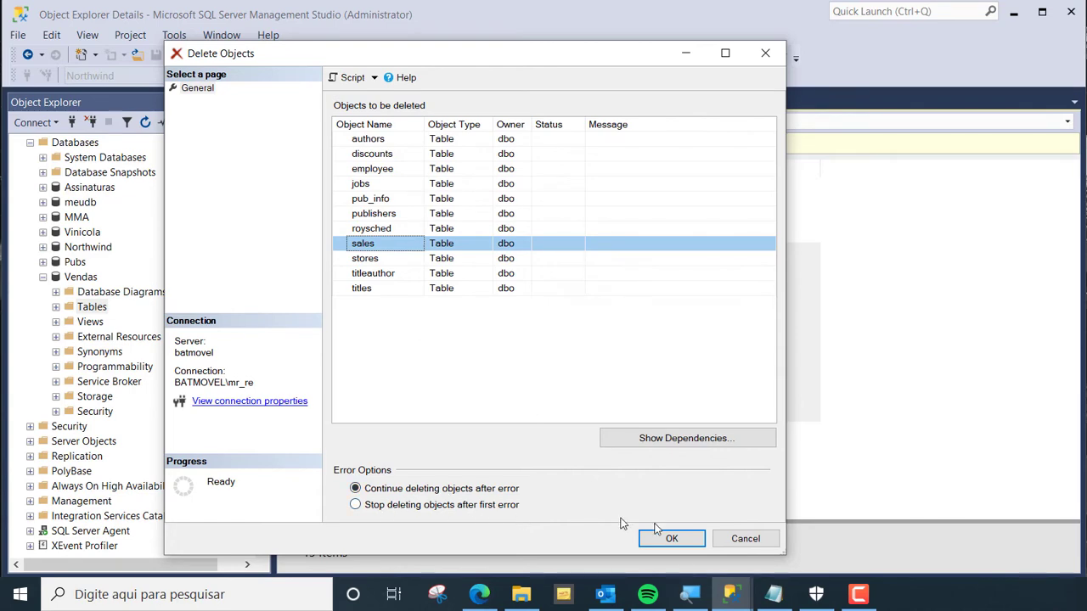
pyautogui.click(745, 540)
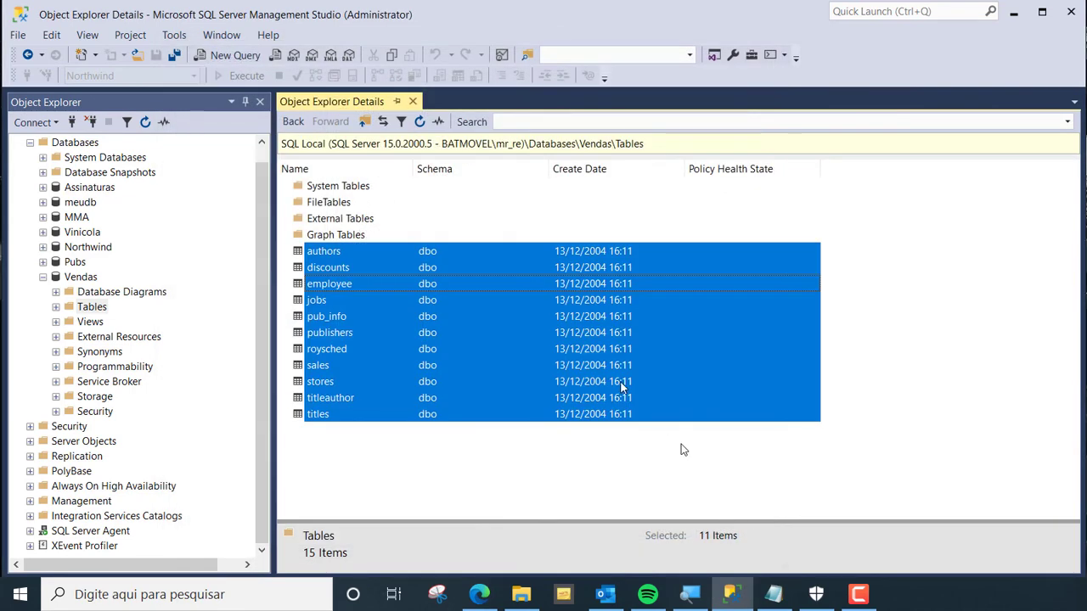
# Close Object Explorer Details, open a new query on the Vendas database, and execute "exec sp_help"
pyautogui.click(413, 101)
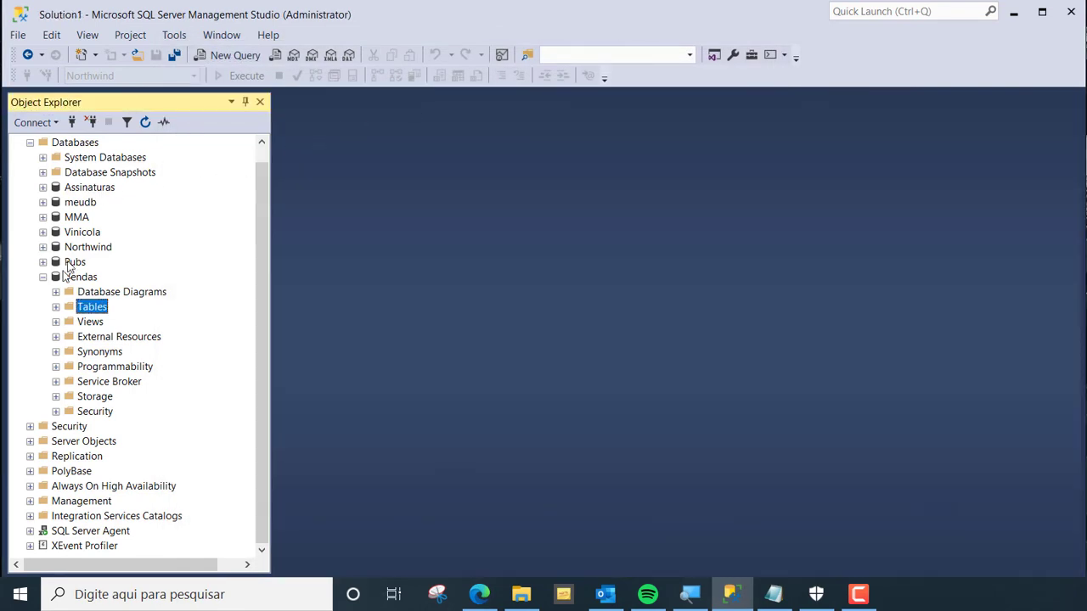
pyautogui.click(92, 280)
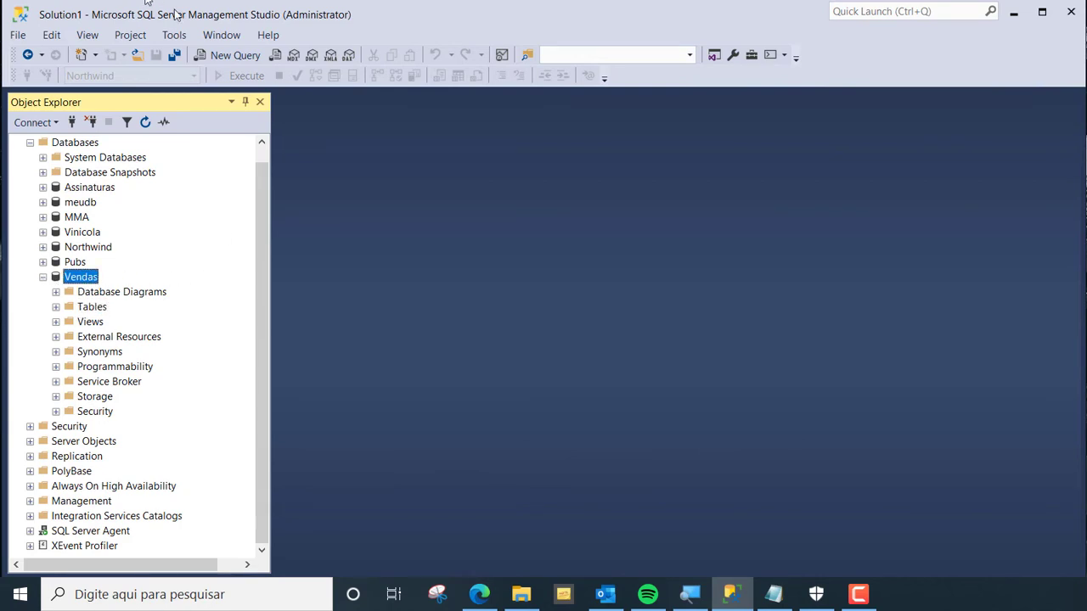
pyautogui.click(231, 54)
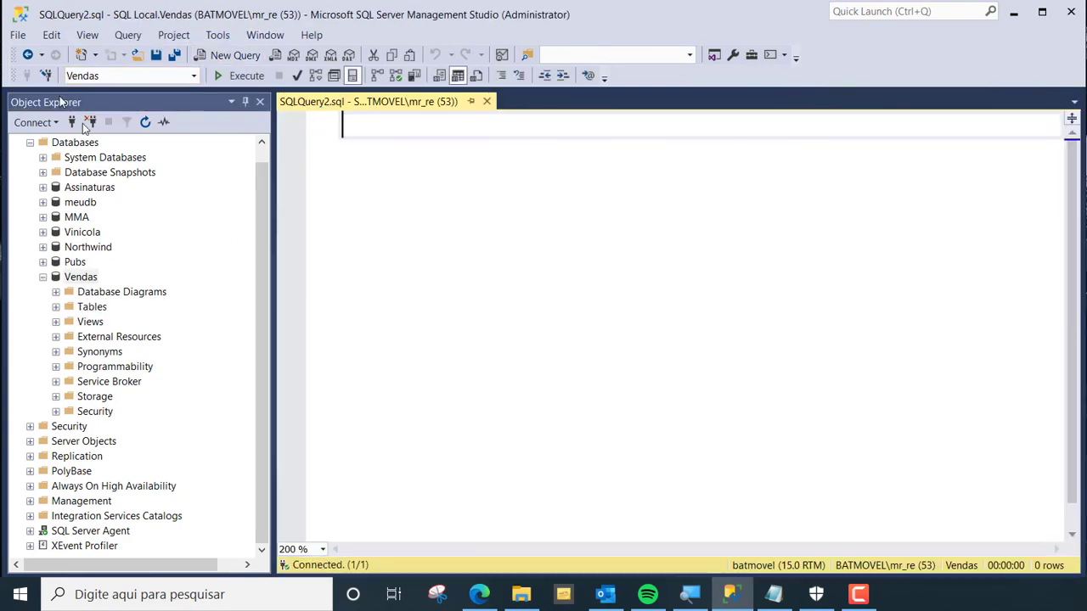
pyautogui.press('Return')
pyautogui.press('Return')
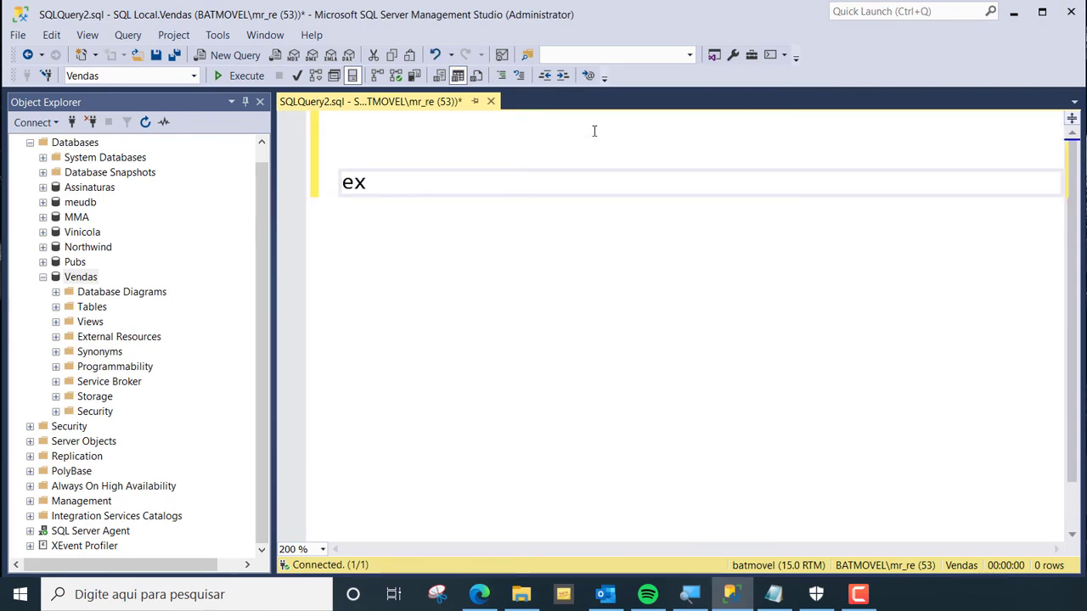
pyautogui.write('exec sp_help')
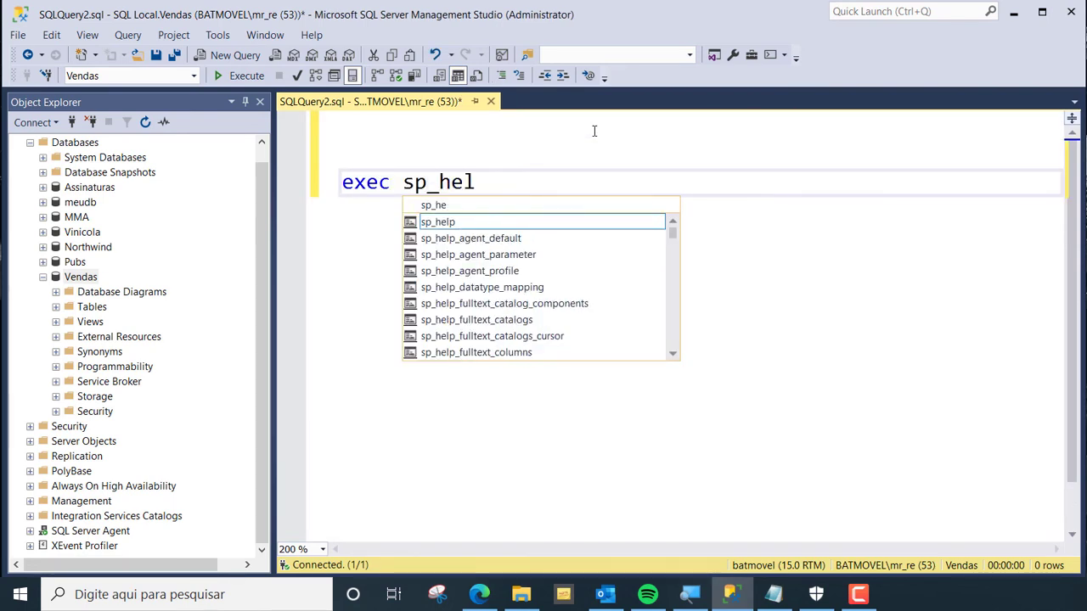
pyautogui.click(244, 76)
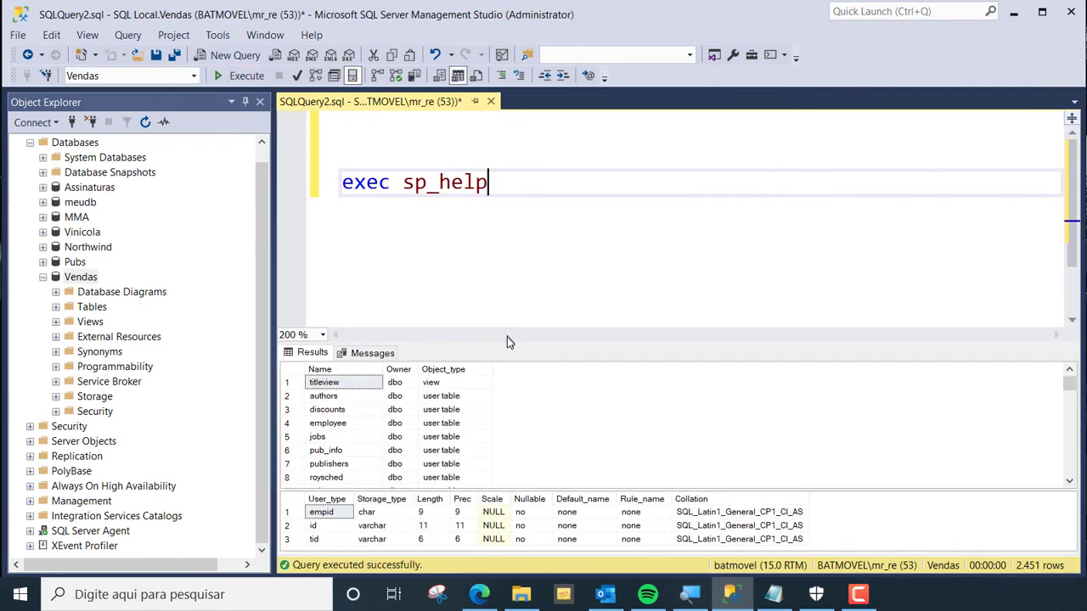
# Enlarge the first sp_help result grid and select the user table names from authors to titles
pyautogui.moveTo(507, 339); pyautogui.dragTo(502, 223)
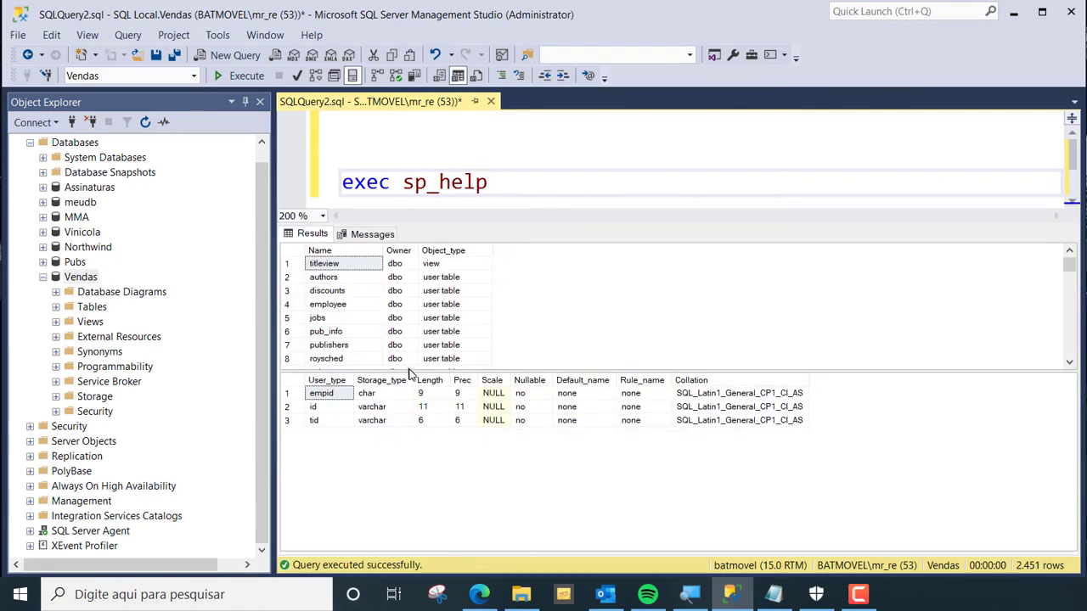
pyautogui.moveTo(408, 373); pyautogui.dragTo(420, 535)
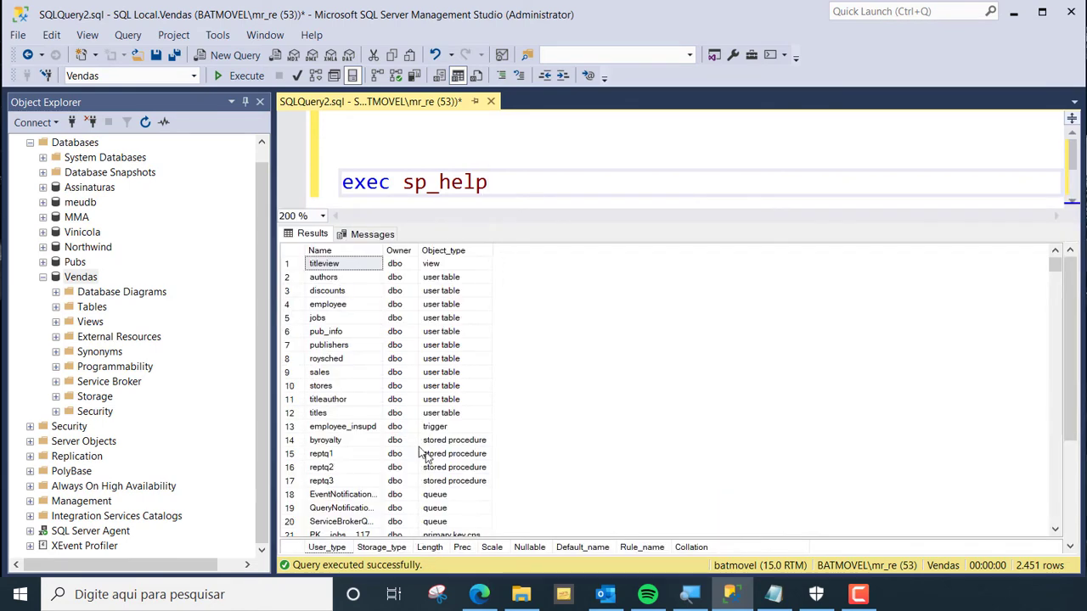
pyautogui.click(433, 415)
pyautogui.keyDown('shift'); pyautogui.click(427, 281); pyautogui.keyUp('shift')
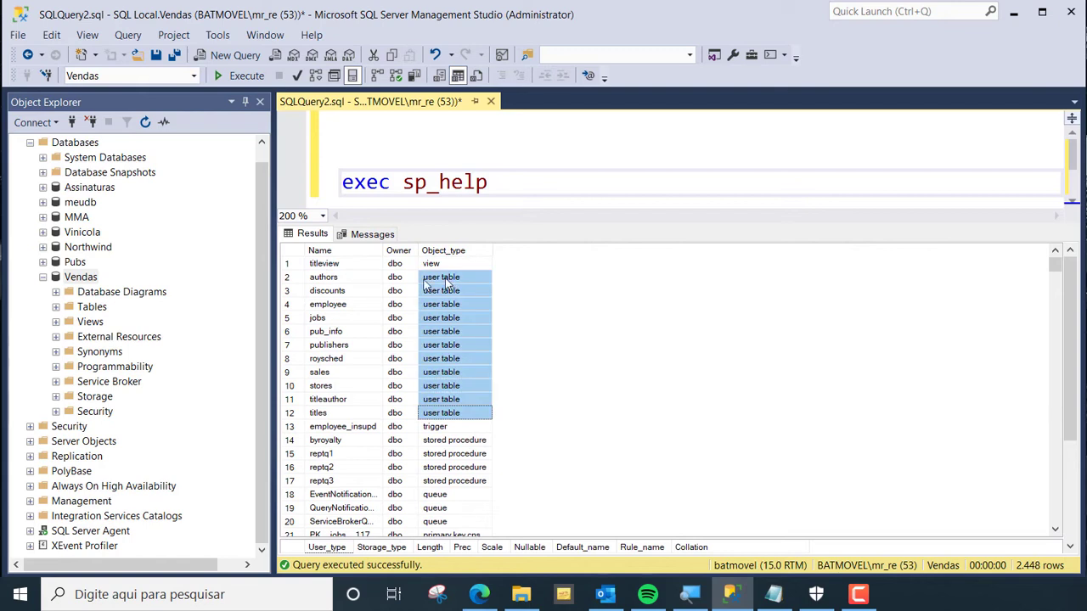
pyautogui.click(353, 280)
pyautogui.keyDown('shift'); pyautogui.click(359, 416); pyautogui.keyUp('shift')
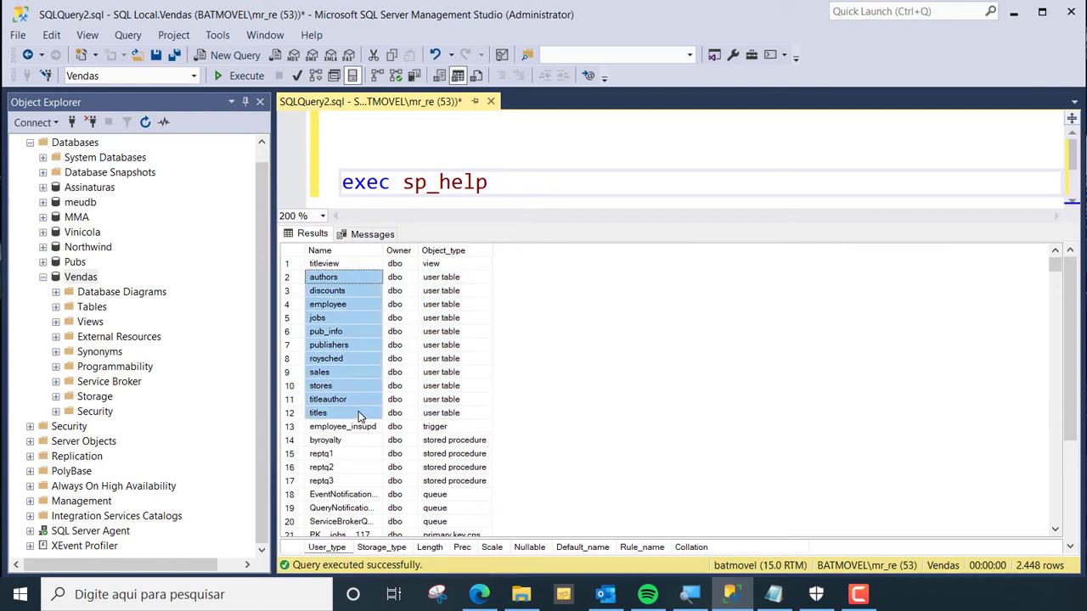
# Copy the selected table names from the results grid and paste them into a new query on Vendas
pyautogui.rightClick(356, 414)
pyautogui.click(395, 423)
pyautogui.hotkey('ctrl', 'n')
pyautogui.press('Return')
pyautogui.press('Return')
pyautogui.hotkey('ctrl', 'v')
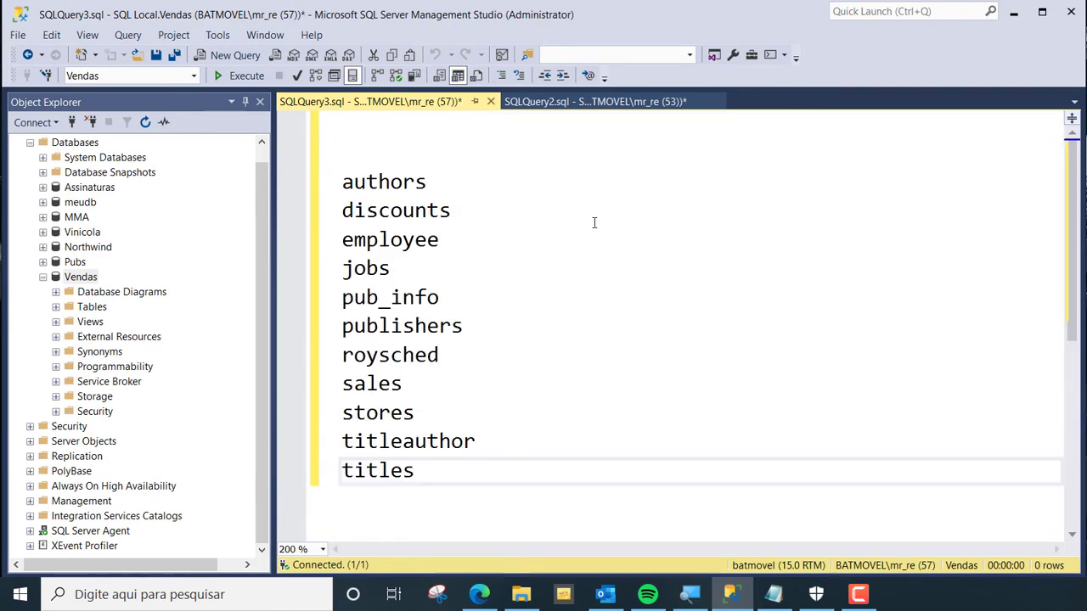
pyautogui.click(343, 182)
pyautogui.write('drop yt')
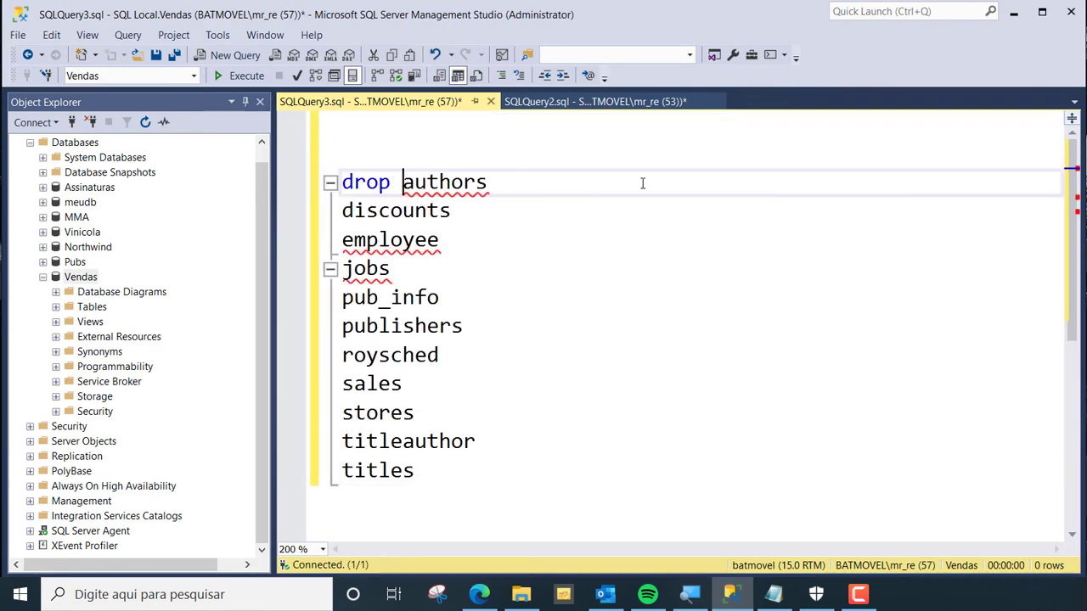
pyautogui.press('BackSpace')
pyautogui.press('BackSpace')
pyautogui.write('table')
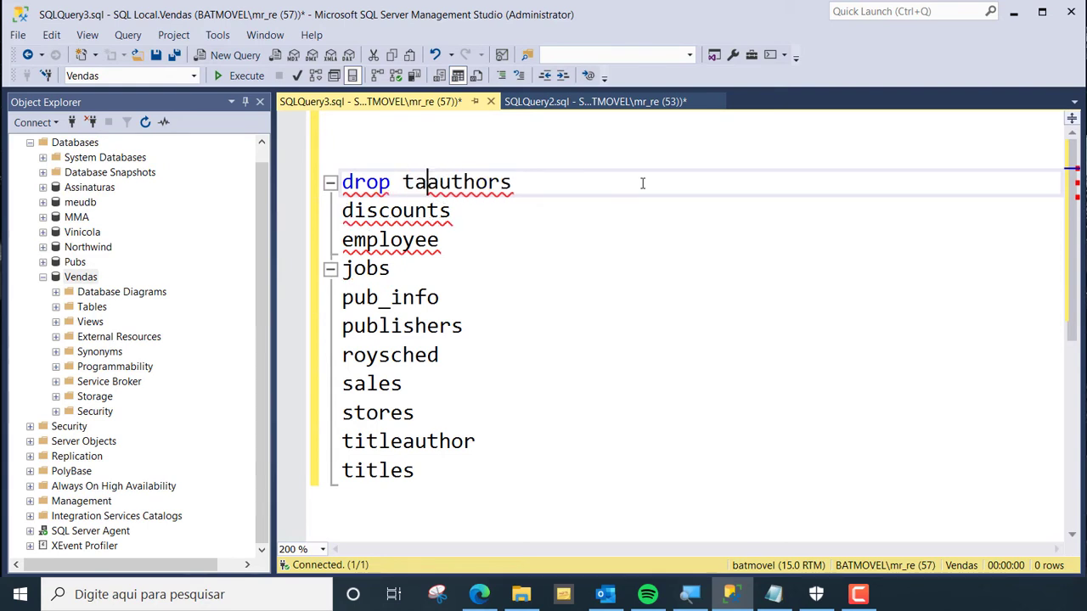
pyautogui.press('End')
pyautogui.hotkey('shift', 'Home')
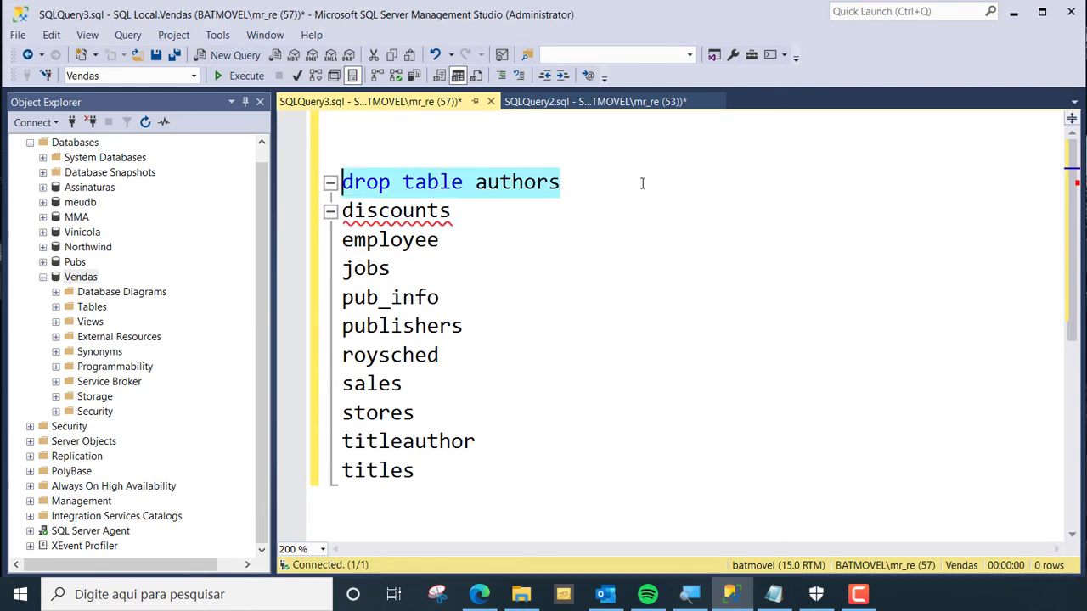
pyautogui.press('Left')
pyautogui.press('Delete')
pyautogui.press('Delete')
pyautogui.press('Delete')
pyautogui.press('Delete')
pyautogui.press('Delete')
pyautogui.press('Delete')
pyautogui.press('Delete')
pyautogui.press('Delete')
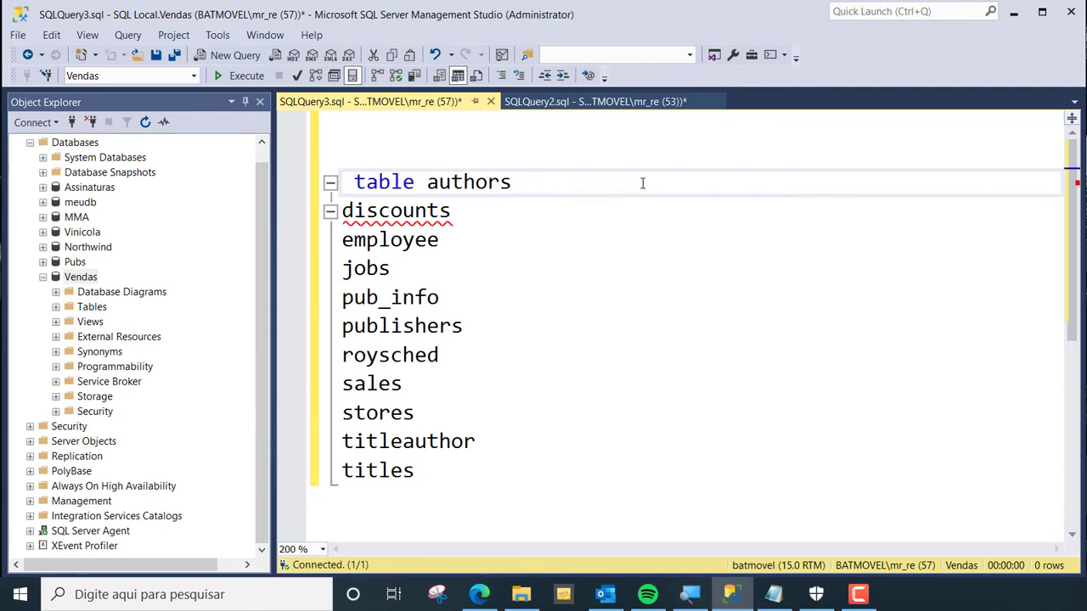
pyautogui.press('Delete')
pyautogui.press('Delete')
pyautogui.press('Delete')
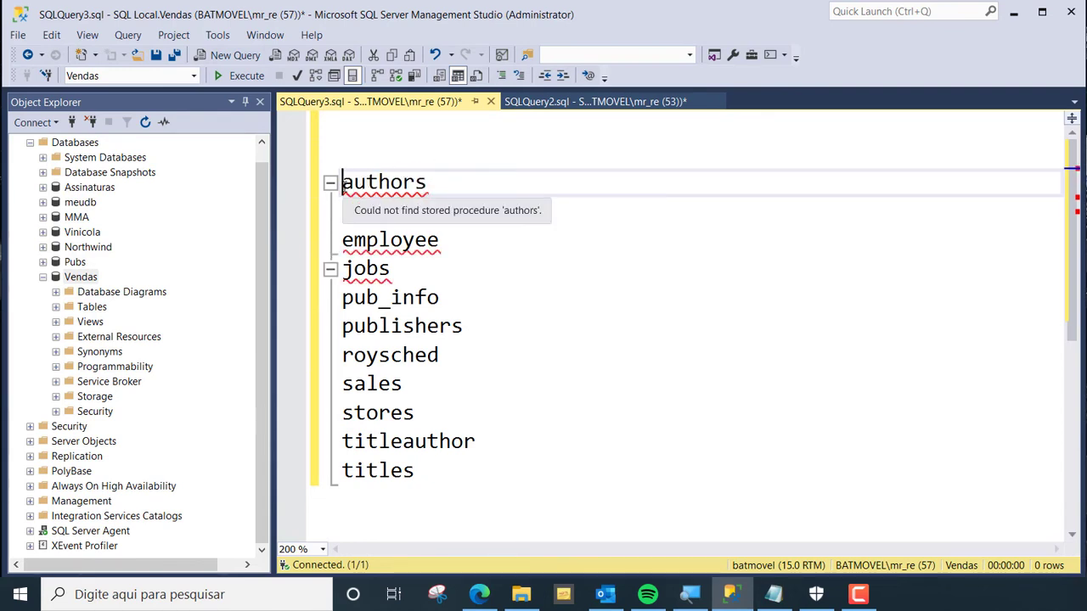
# Make a column selection before all the table names from authors to titles and insert "Drop table " on every line at once
pyautogui.moveTo(343, 176); pyautogui.dragTo(340, 355)
pyautogui.moveTo(343, 416); pyautogui.dragTo(343, 456)
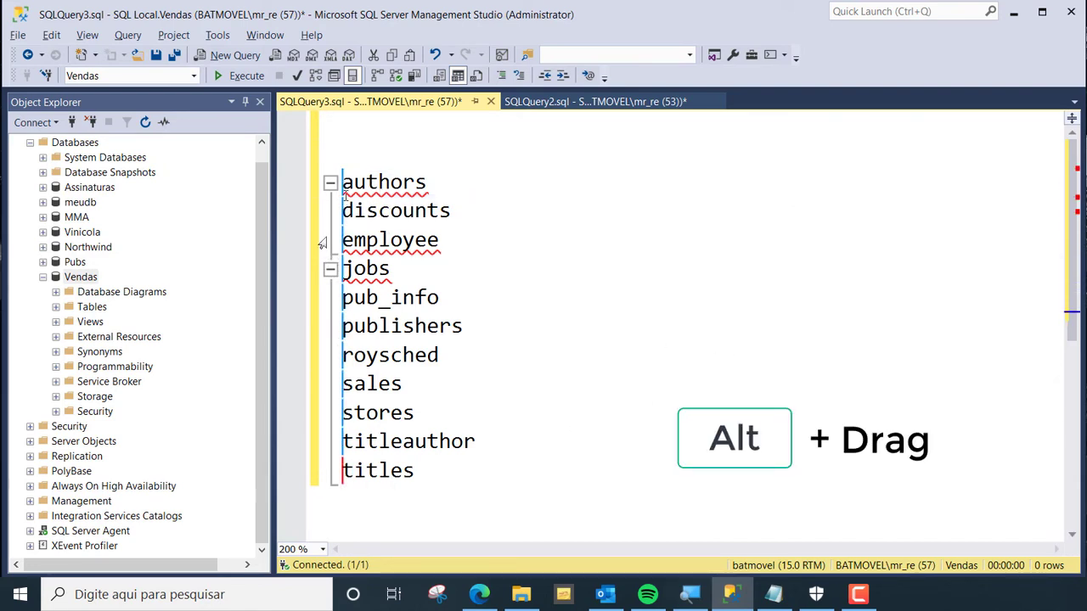
pyautogui.write('Drop ')
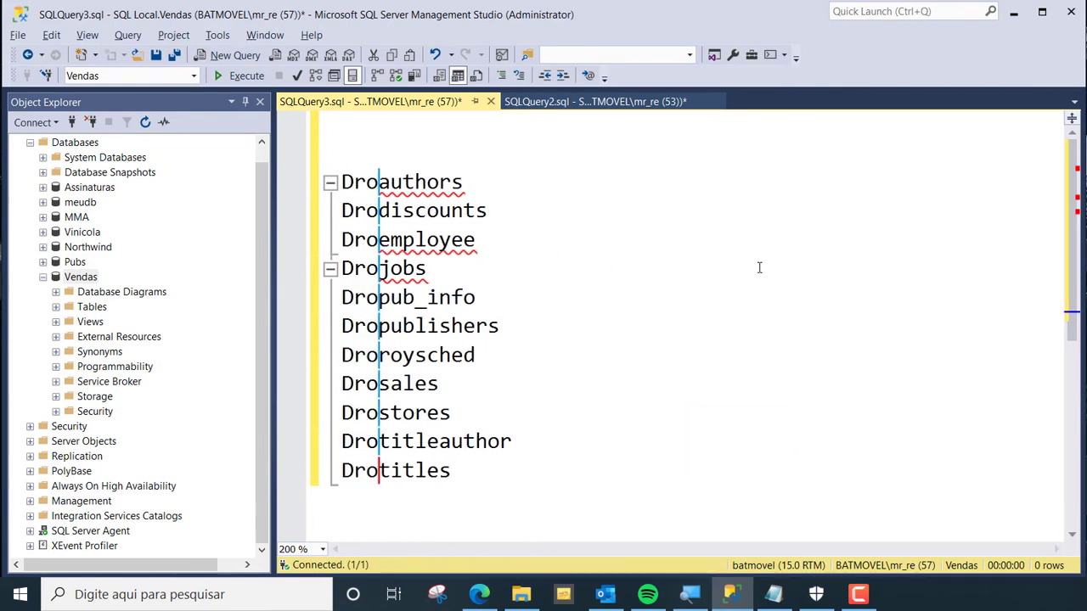
pyautogui.write('tabl')
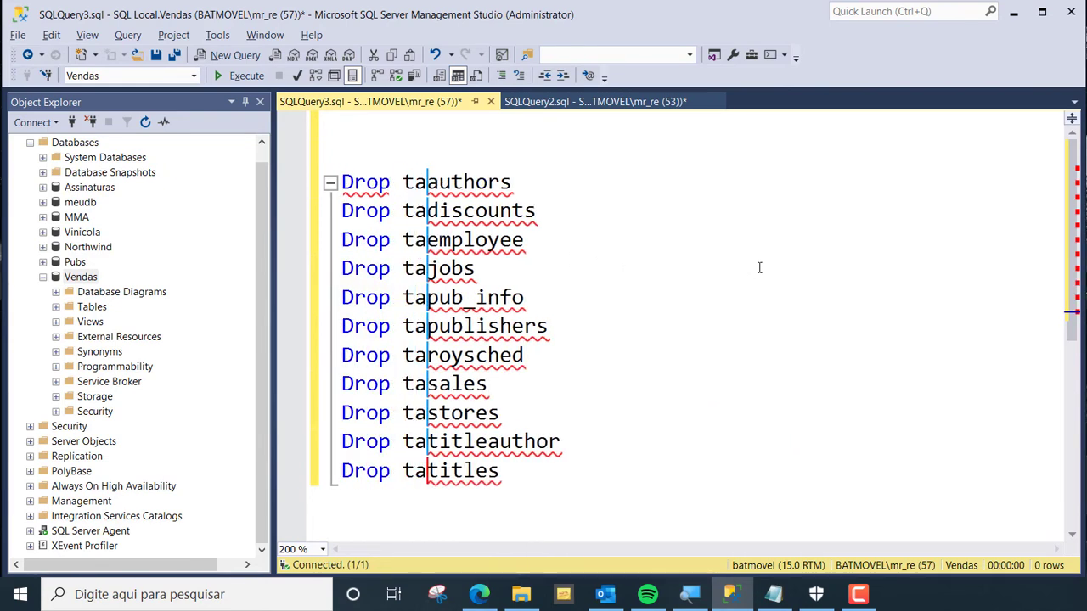
pyautogui.write('e')
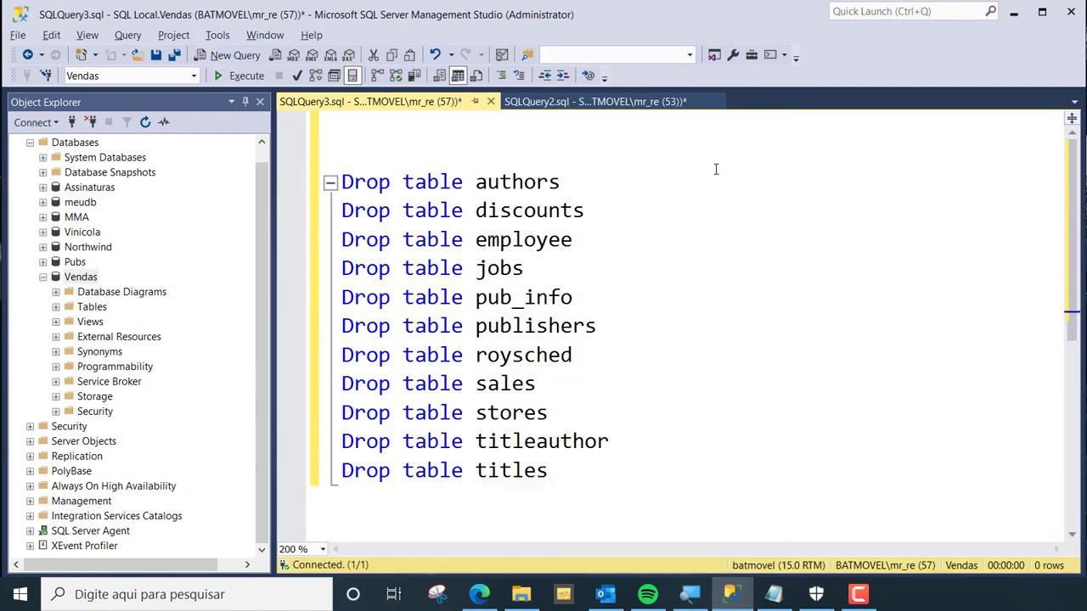
# Execute the drop statements, then expand and refresh the Tables folder of Vendas
pyautogui.click(241, 75)
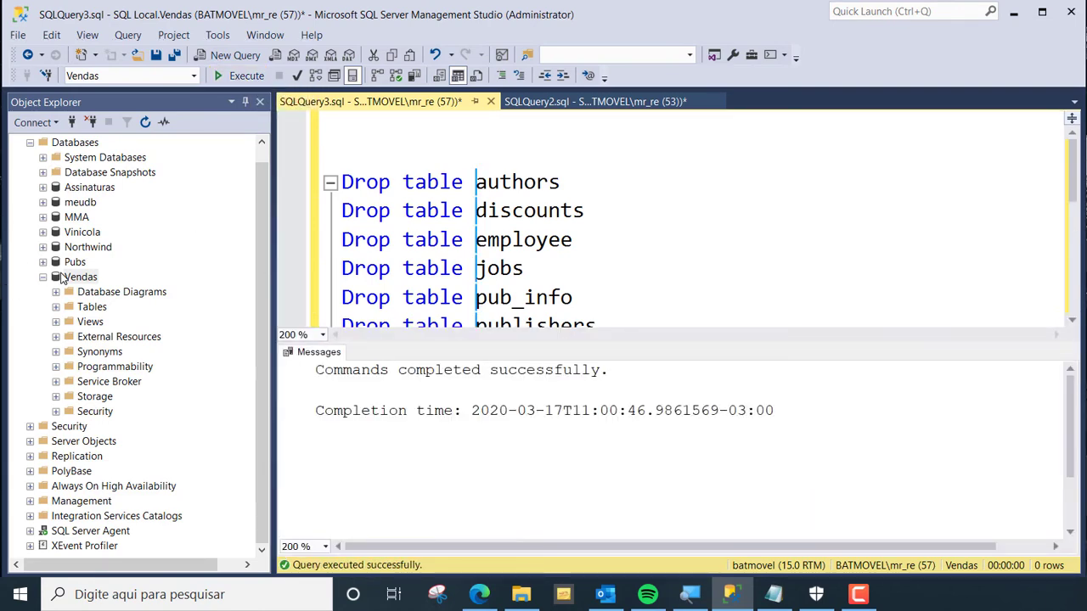
pyautogui.click(56, 306)
pyautogui.rightClick(98, 307)
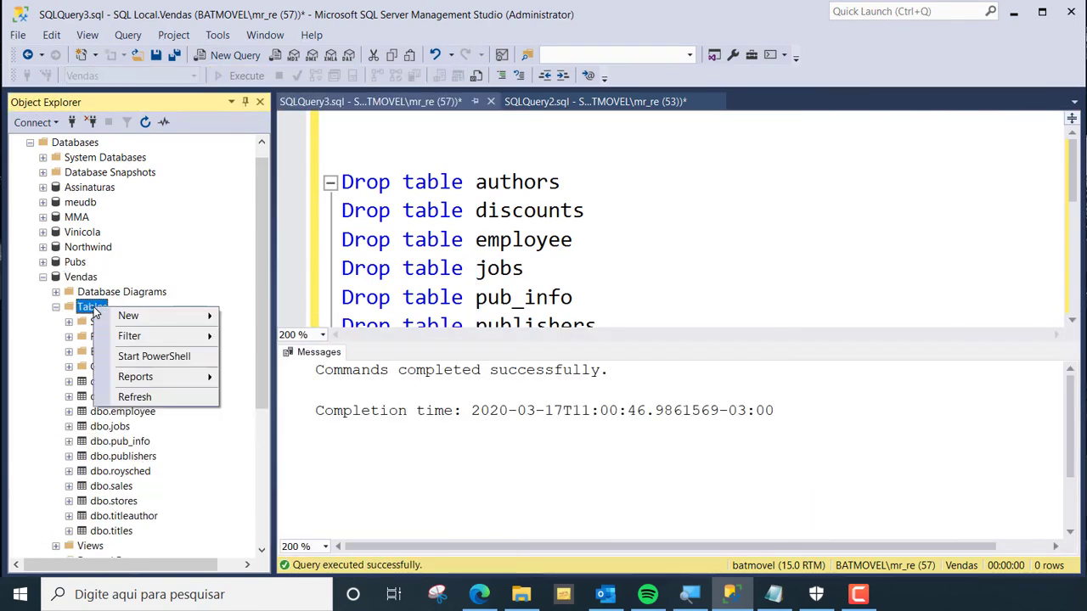
pyautogui.click(136, 395)
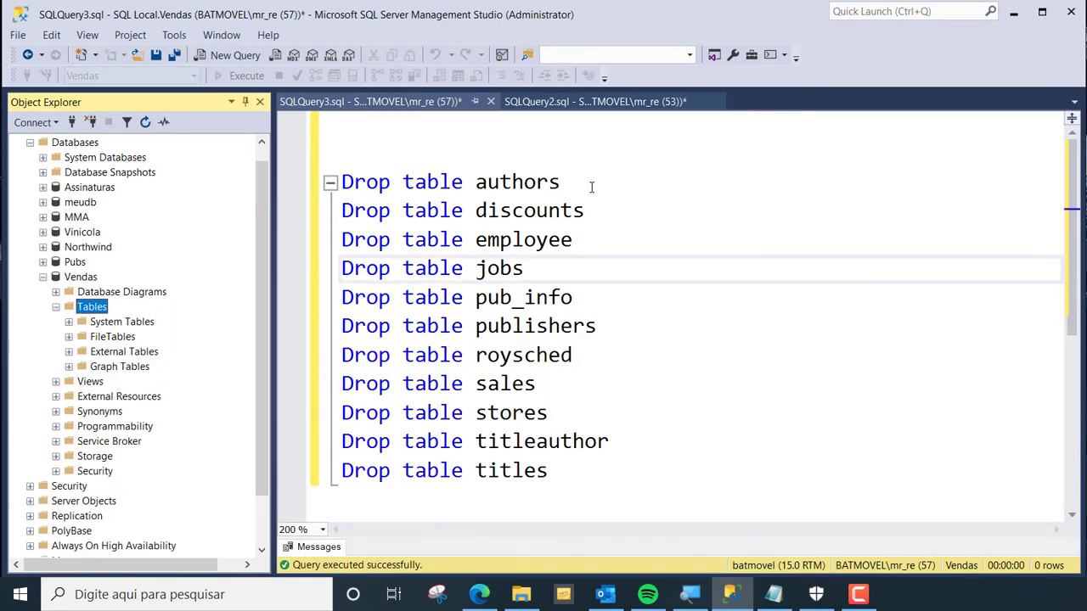
# Clear all drop statements from the query and switch its database to Northwind
pyautogui.moveTo(563, 470); pyautogui.dragTo(313, 153)
pyautogui.press('Delete')
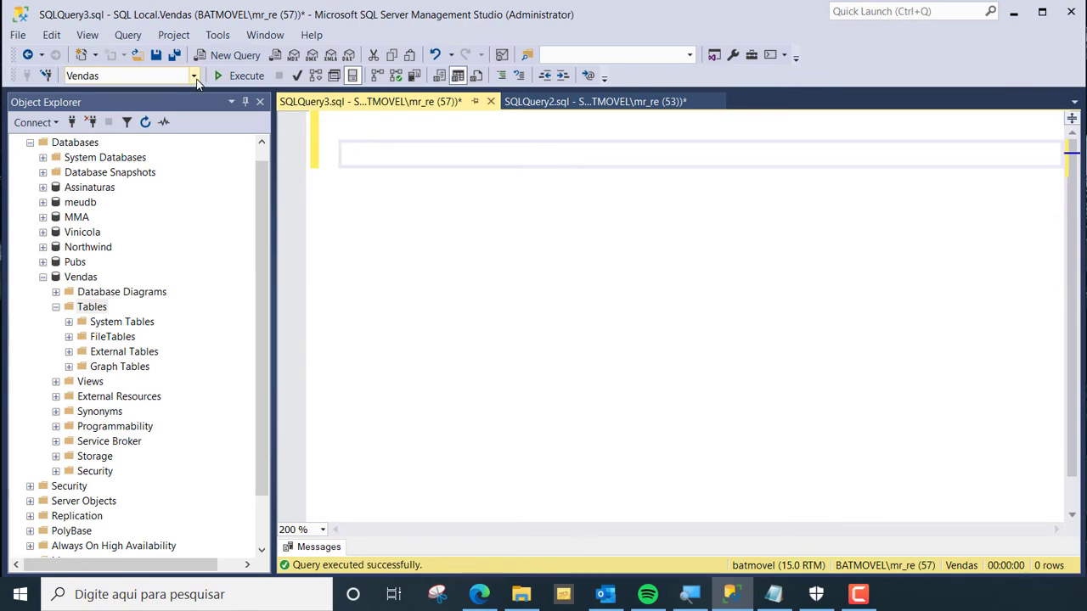
pyautogui.click(195, 76)
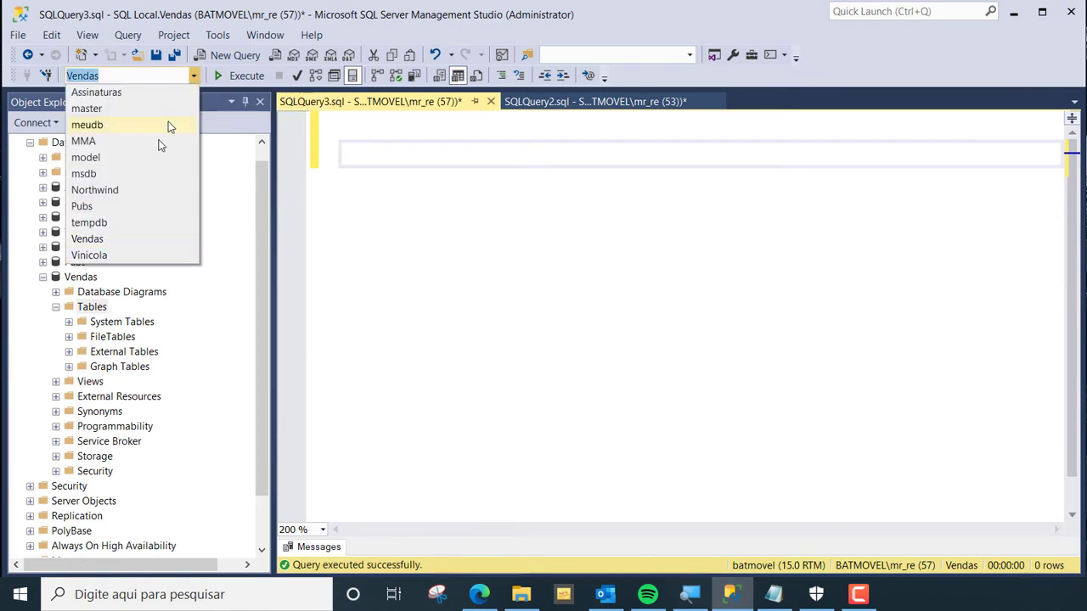
pyautogui.click(130, 187)
pyautogui.press('BackSpace')
pyautogui.press('Return')
pyautogui.press('Return')
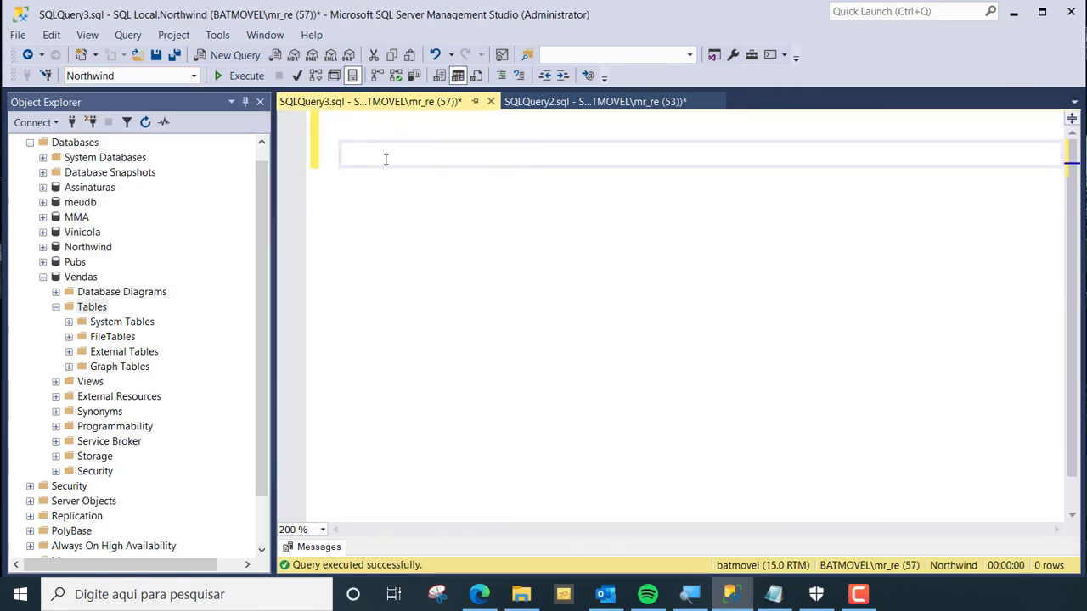
# Write "select * from Invoices", execute it, and view the resulting columns
pyautogui.write('select *')
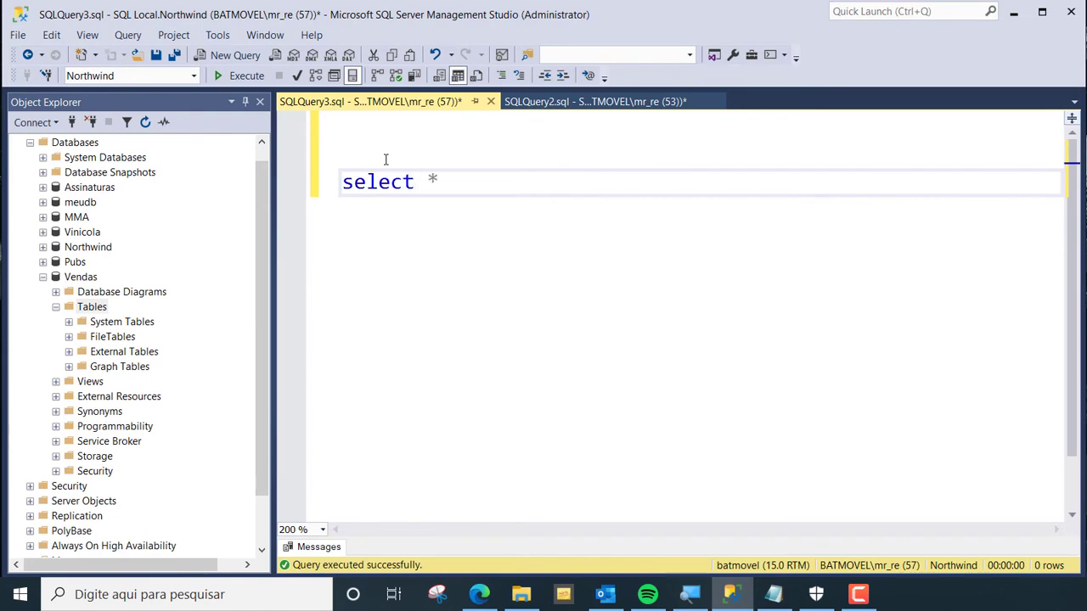
pyautogui.write(' from inv')
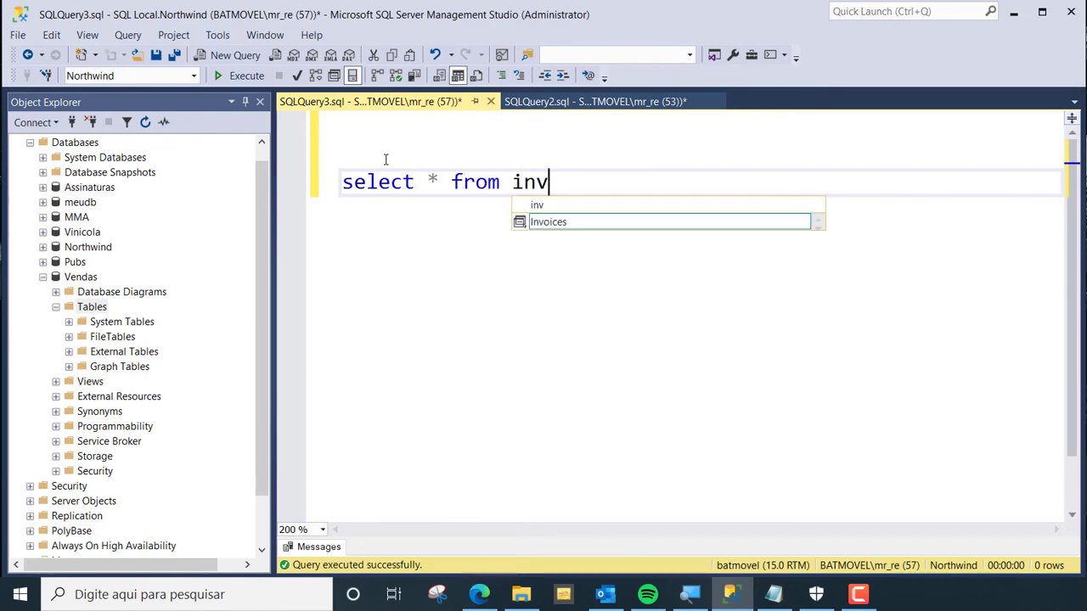
pyautogui.press('Tab')
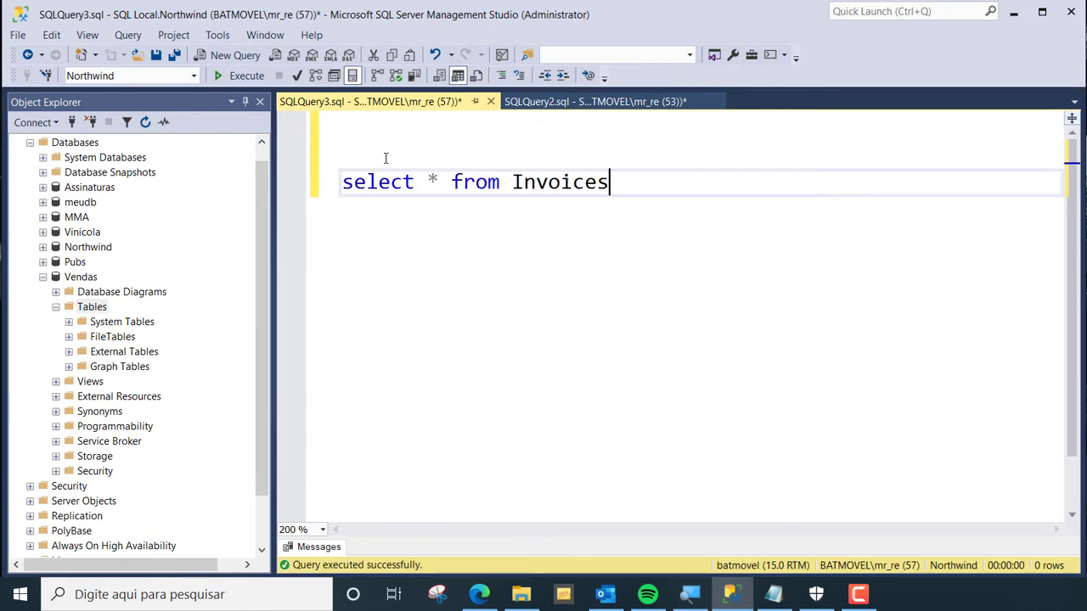
pyautogui.click(255, 78)
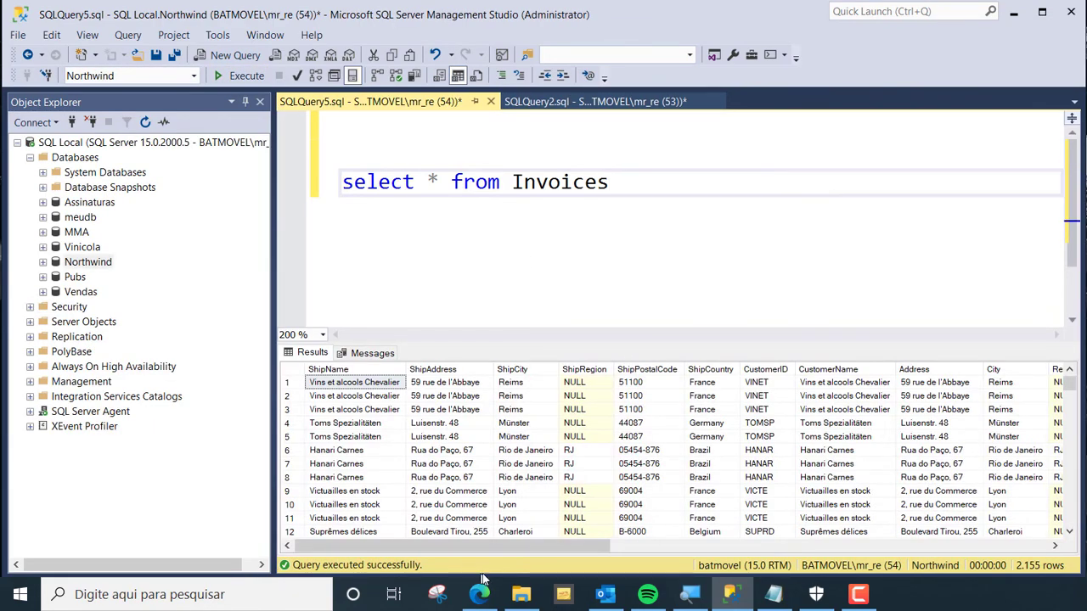
pyautogui.moveTo(515, 552); pyautogui.dragTo(443, 552)
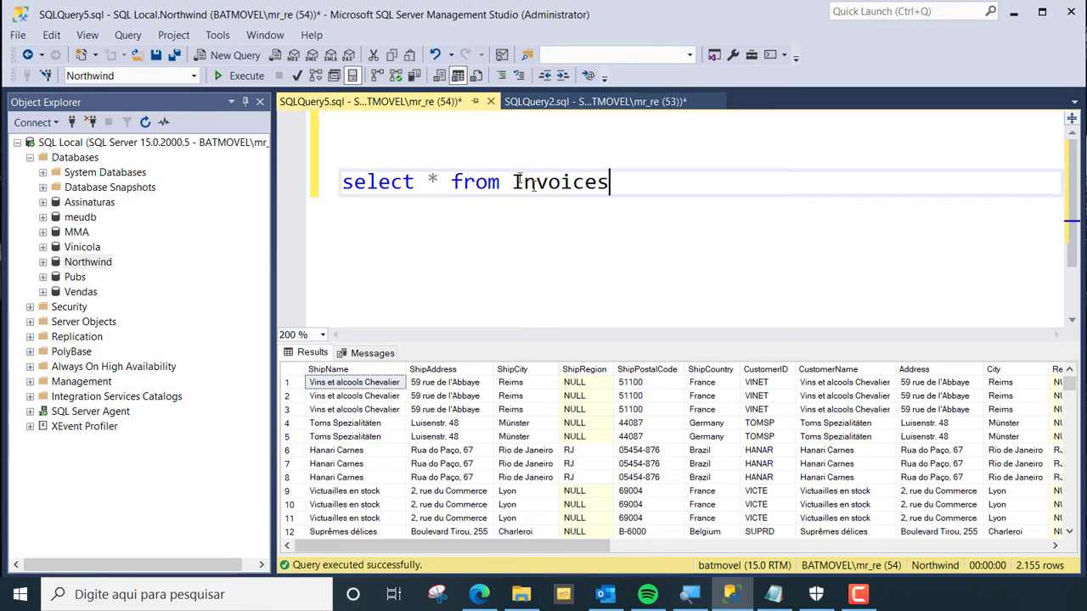
# Replace "select * from" with "sp_help" before Invoices and execute the query
pyautogui.moveTo(510, 182); pyautogui.dragTo(342, 182)
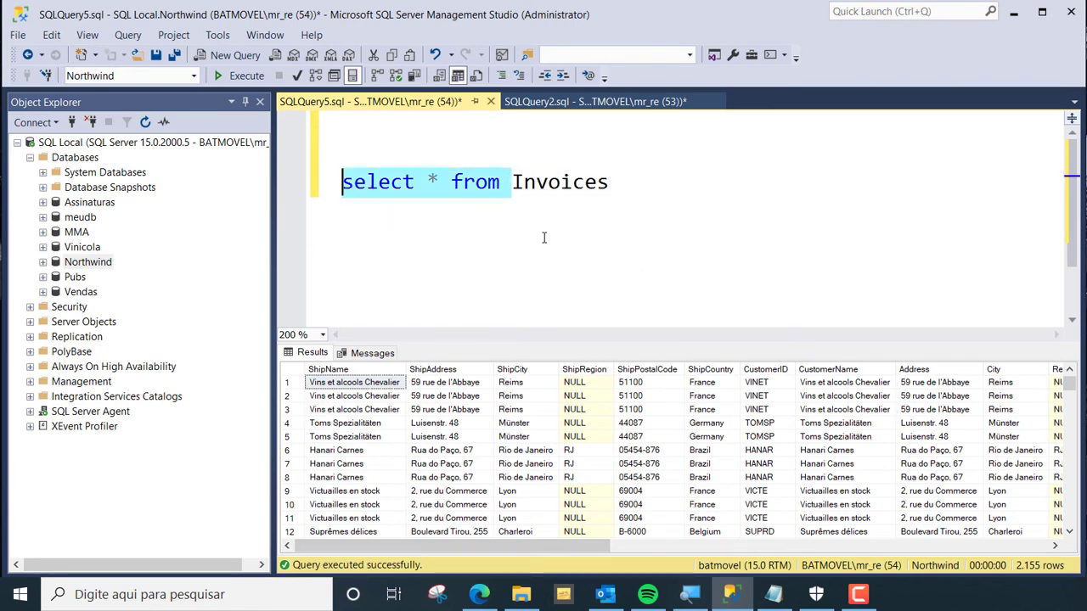
pyautogui.press('Delete')
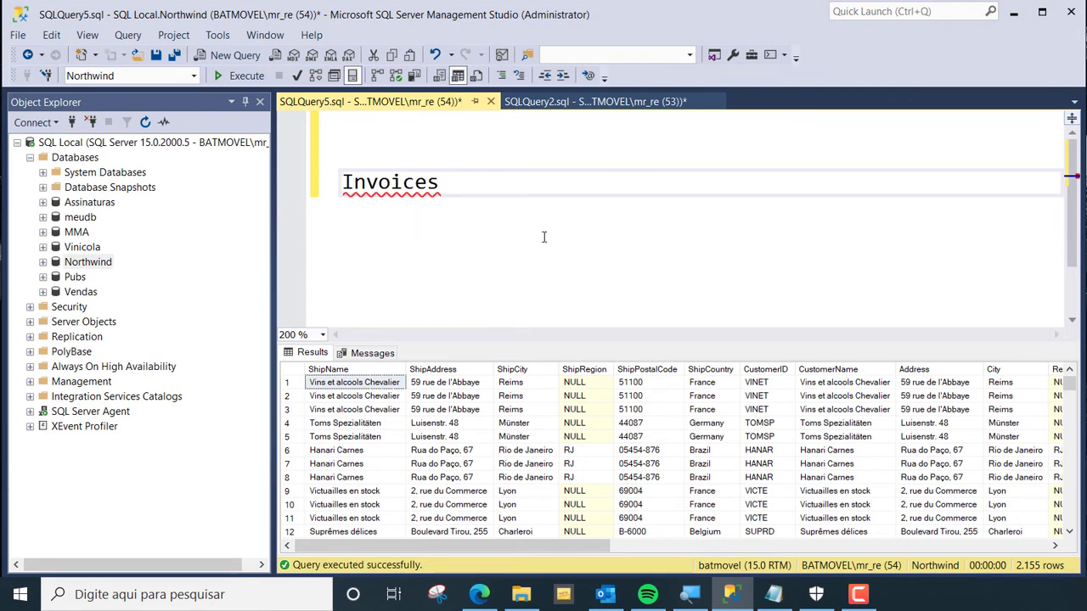
pyautogui.write('sp_he')
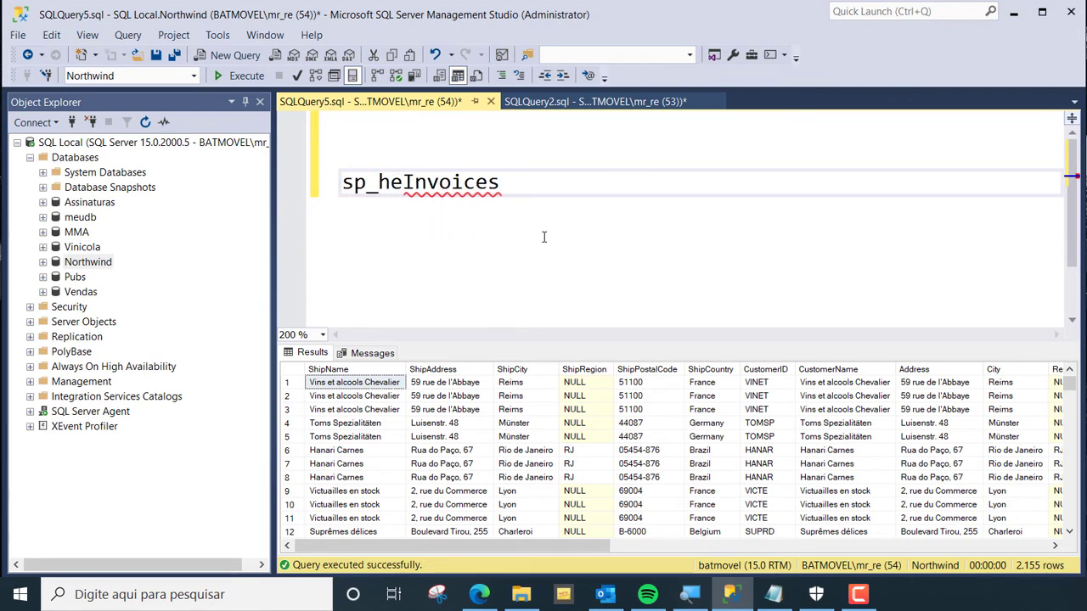
pyautogui.write('lp')
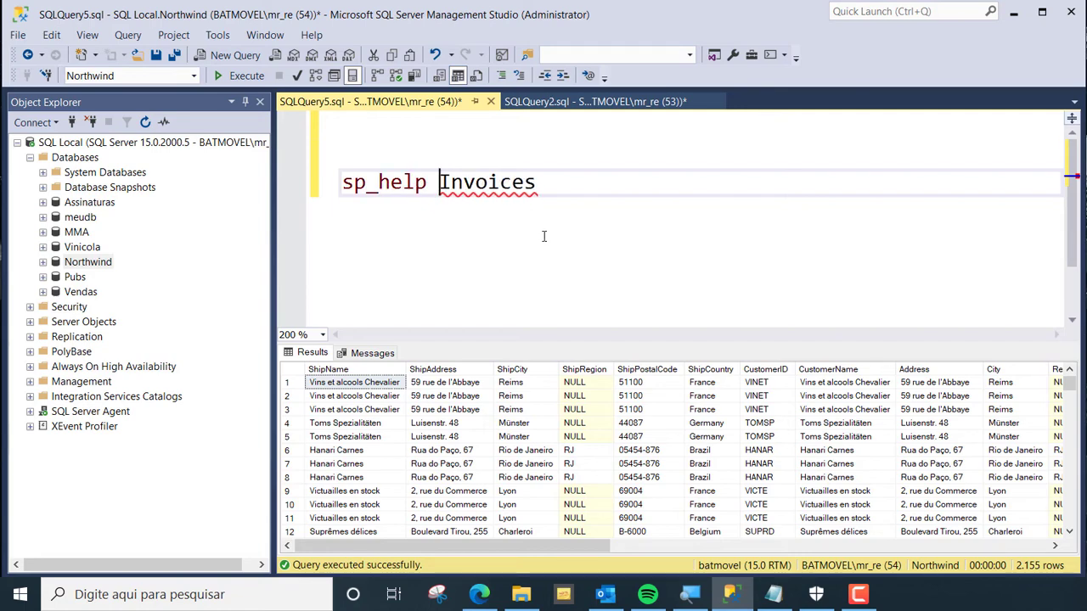
pyautogui.press('F5')
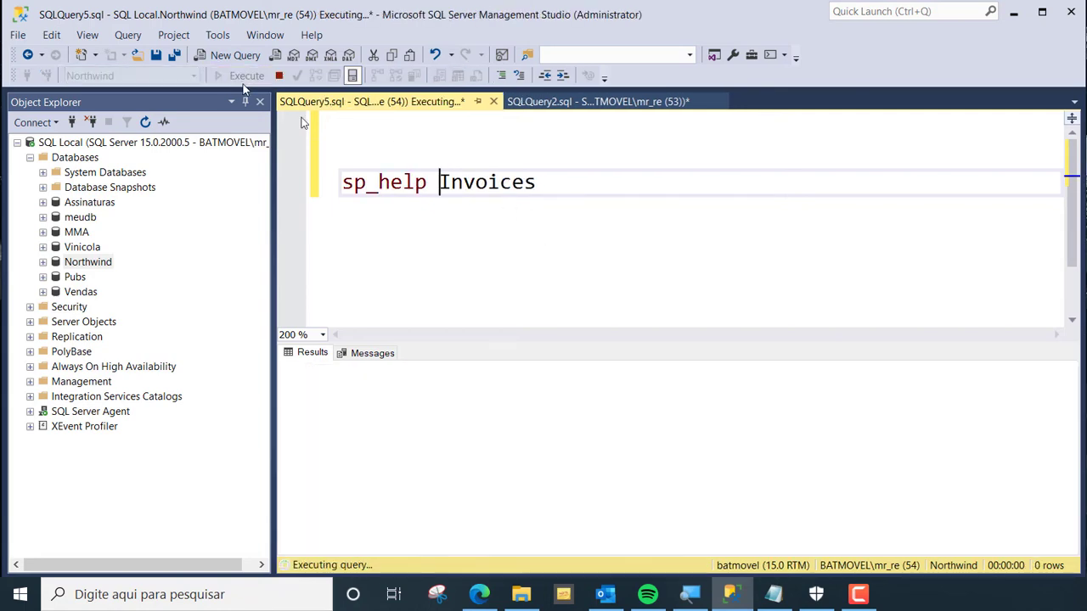
# Enlarge the results pane and the sp_help grid that lists the columns of Invoices
pyautogui.moveTo(540, 343); pyautogui.dragTo(548, 238)
pyautogui.moveTo(436, 414); pyautogui.dragTo(440, 544)
pyautogui.scroll(-5, 359, 318)
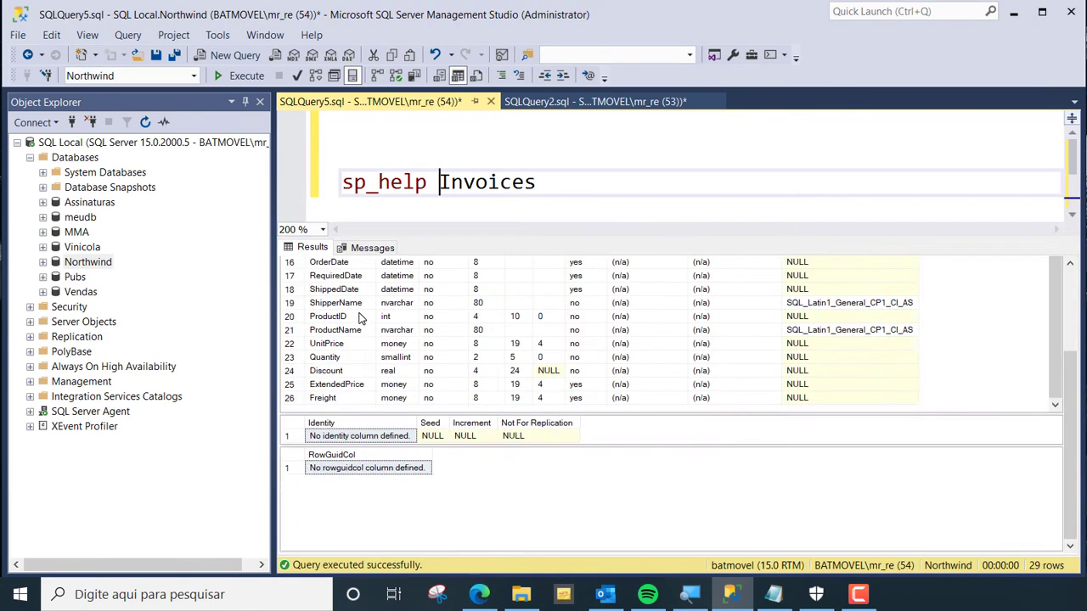
pyautogui.moveTo(365, 415); pyautogui.dragTo(365, 469)
pyautogui.click(347, 429)
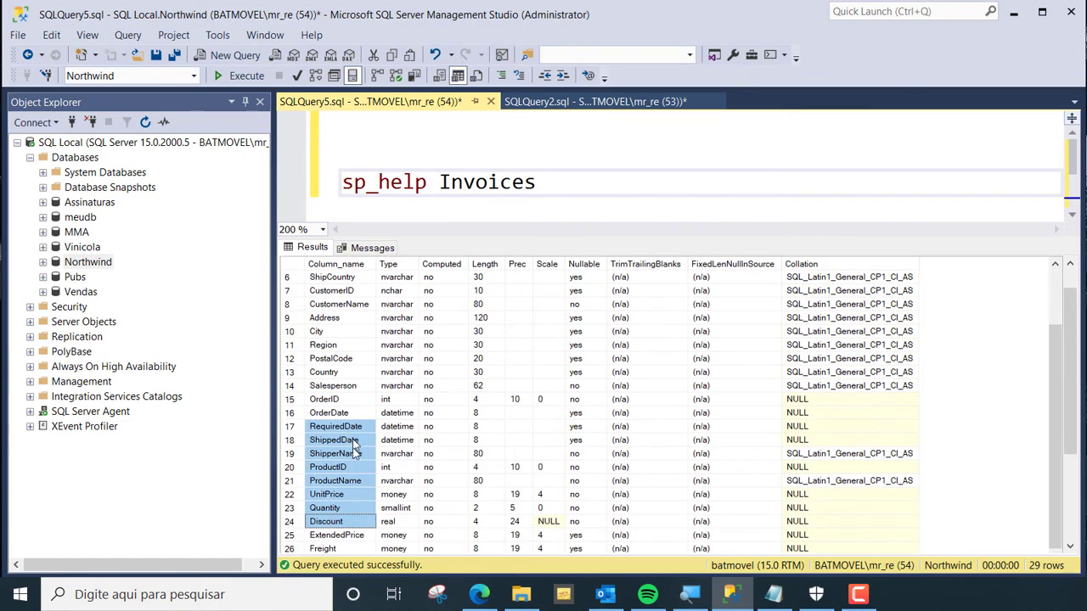
pyautogui.click(376, 331)
pyautogui.scroll(2, 377, 332)
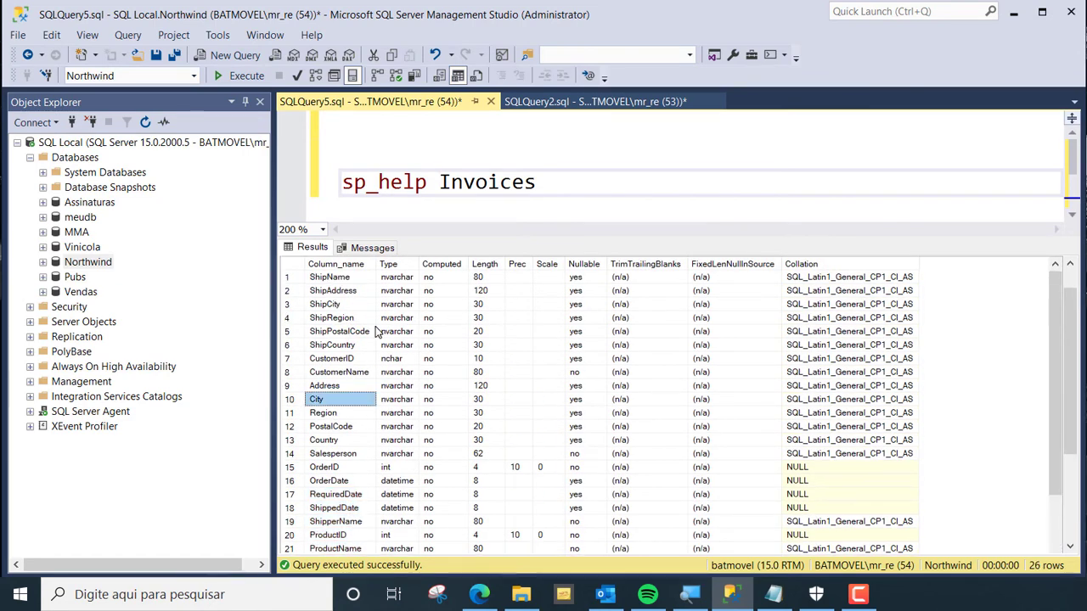
# Select all column names from ShipName to Freight in the sp_help results and copy them
pyautogui.click(340, 277)
pyautogui.hotkey('shift', 'Down')
pyautogui.hotkey('shift', 'Down')
pyautogui.hotkey('shift', 'Down')
pyautogui.hotkey('shift', 'Down')
pyautogui.hotkey('shift', 'Down')
pyautogui.hotkey('shift', 'Down')
pyautogui.hotkey('shift', 'Down')
pyautogui.hotkey('shift', 'Down')
pyautogui.hotkey('shift', 'Down')
pyautogui.hotkey('shift', 'Down')
pyautogui.hotkey('shift', 'Down')
pyautogui.hotkey('shift', 'Down')
pyautogui.hotkey('shift', 'Down')
pyautogui.hotkey('shift', 'Down')
pyautogui.hotkey('shift', 'Down')
pyautogui.hotkey('shift', 'Down')
pyautogui.hotkey('shift', 'Down')
pyautogui.hotkey('shift', 'Down')
pyautogui.hotkey('shift', 'Down')
pyautogui.hotkey('shift', 'Down')
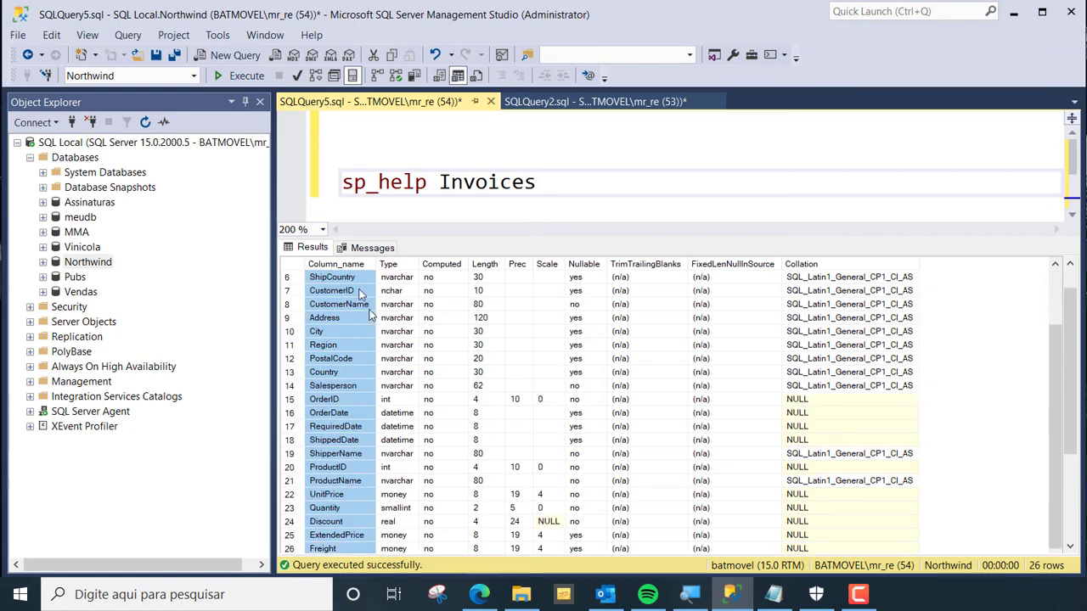
pyautogui.rightClick(316, 345)
pyautogui.click(344, 355)
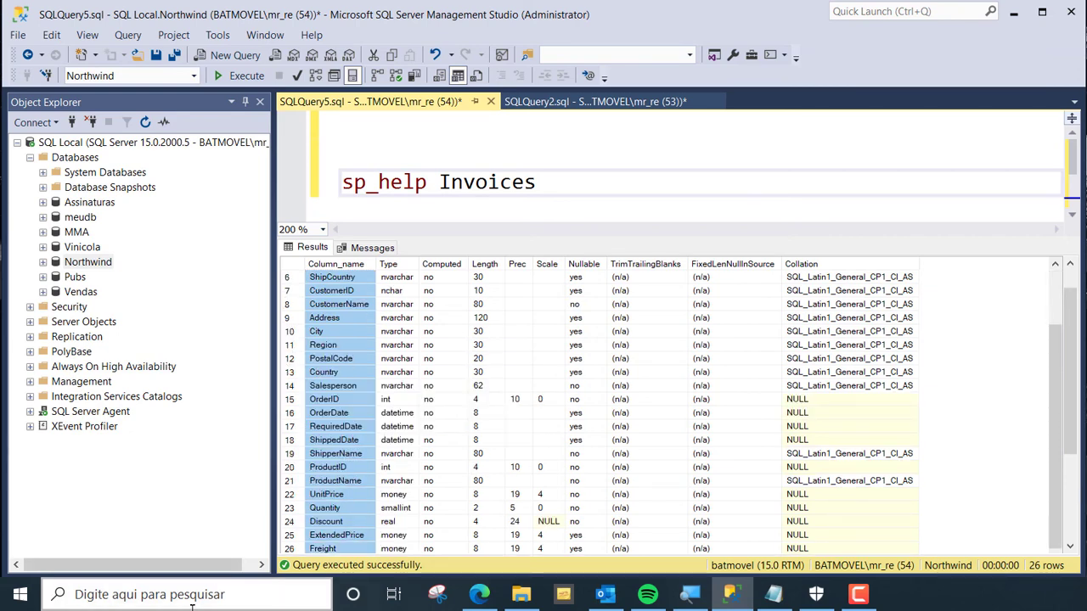
# Switch to Excel with a blank workbook and paste the copied column names starting at cell C2
pyautogui.click(199, 594)
pyautogui.write('excel')
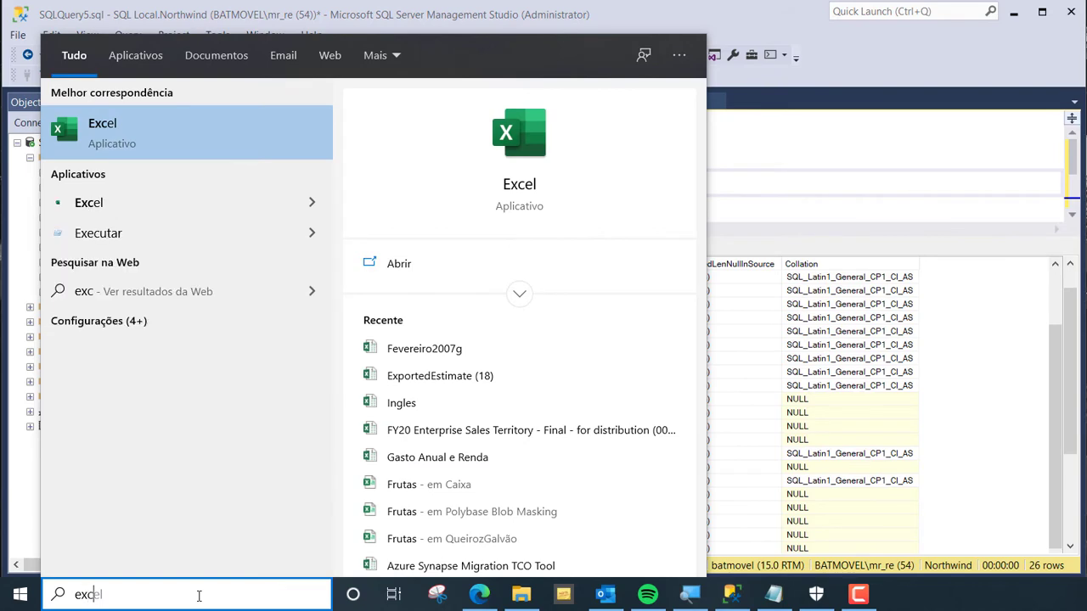
pyautogui.click(204, 156)
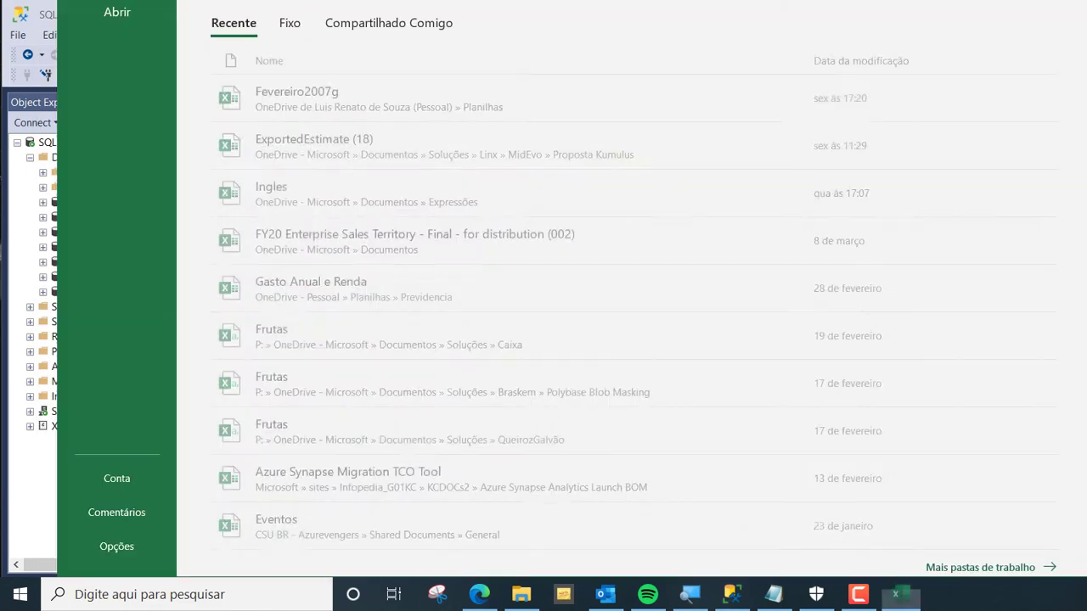
pyautogui.press('Escape')
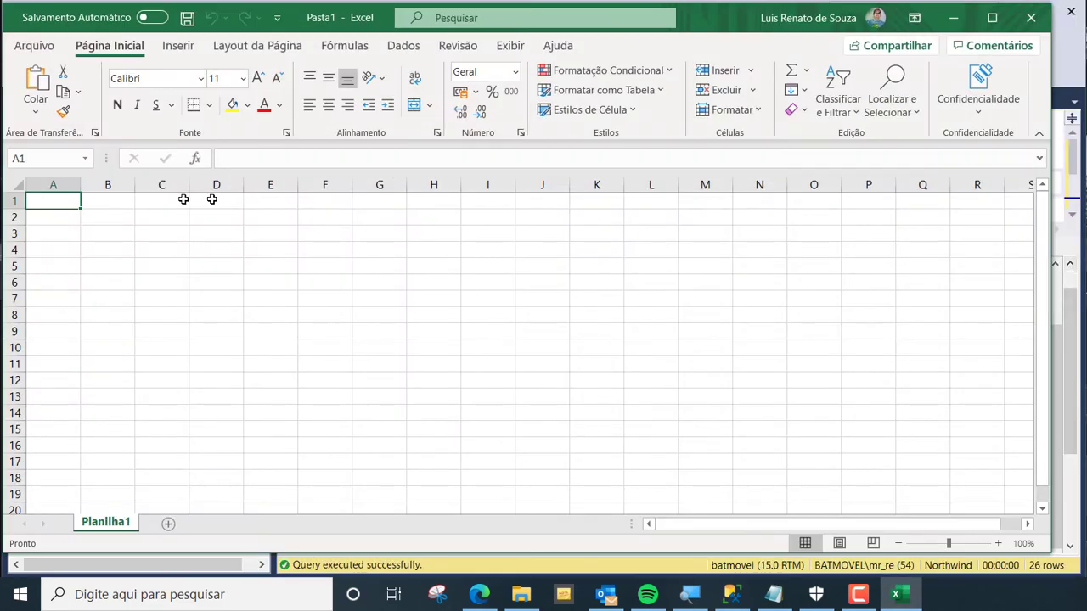
pyautogui.click(156, 222)
pyautogui.hotkey('ctrl', 'v')
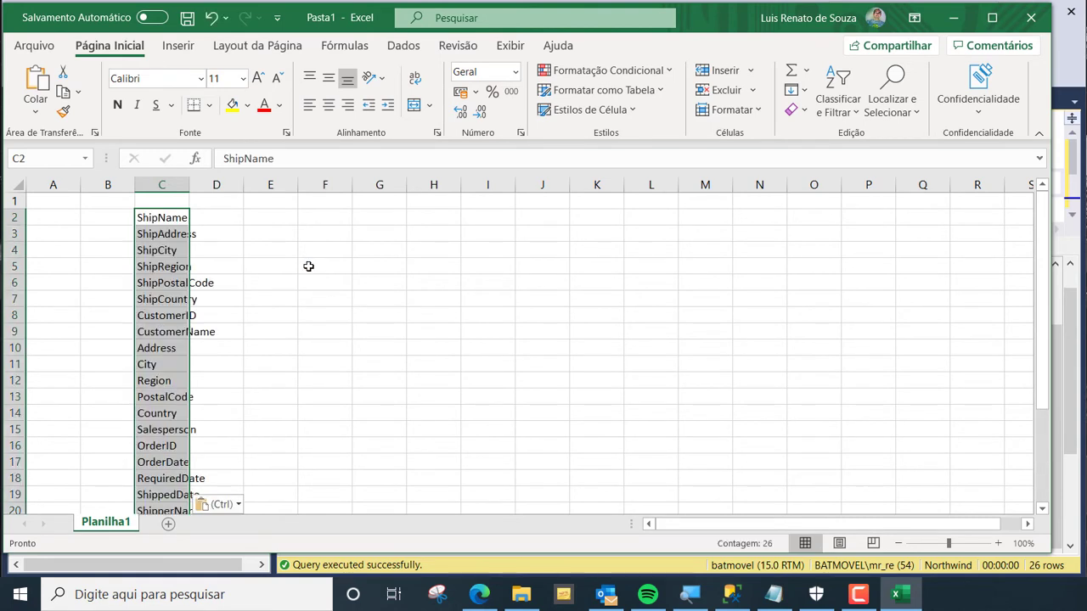
# Enter a comma in cell B3, beside ShipAddress, and fill it down column B to row 27
pyautogui.click(118, 219)
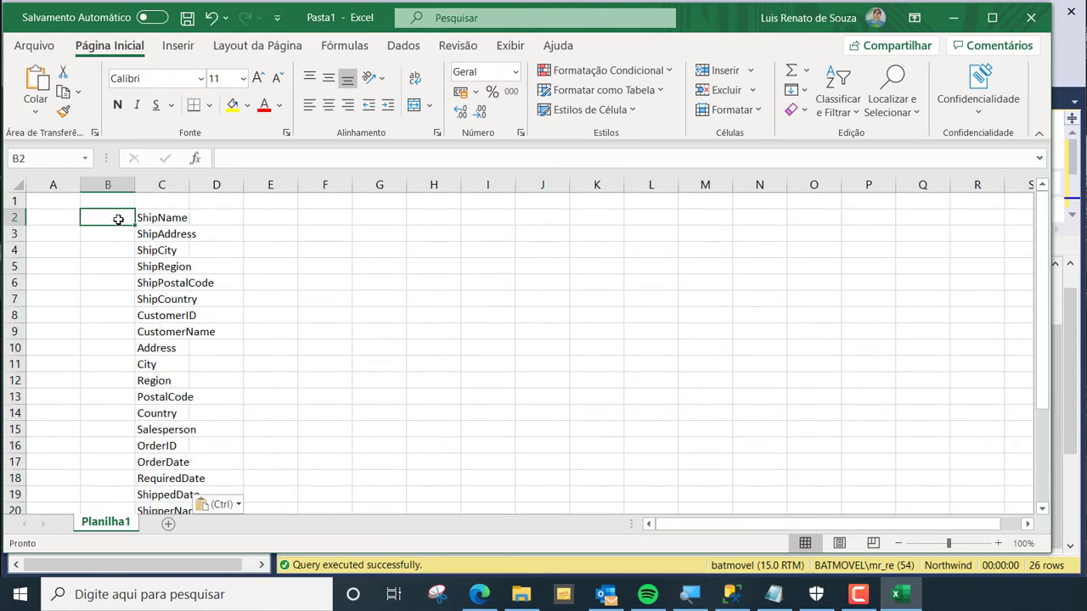
pyautogui.click(121, 234)
pyautogui.write(',')
pyautogui.press('Return')
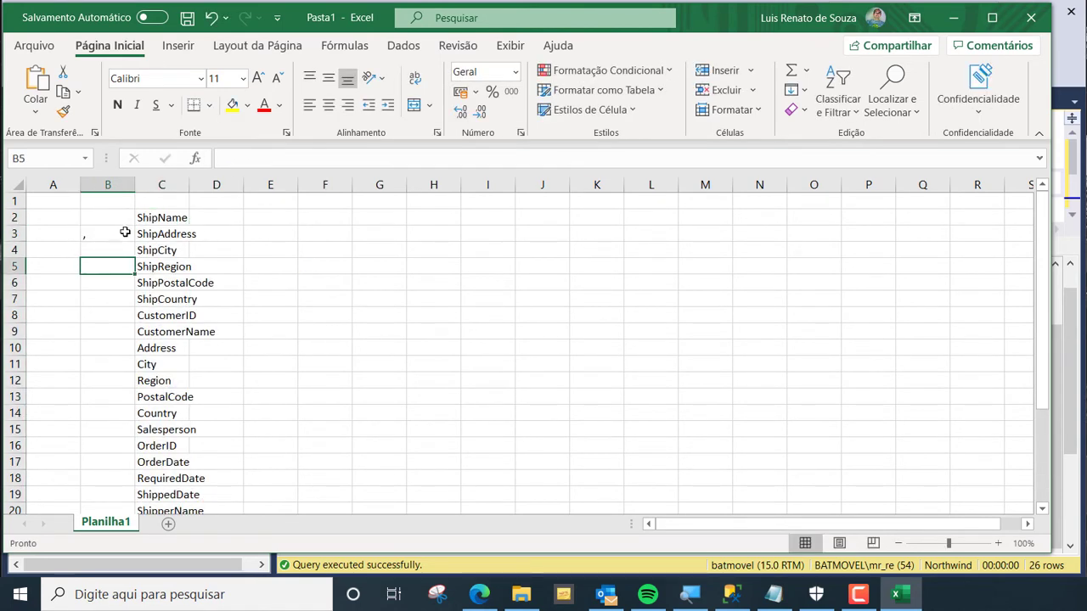
pyautogui.click(124, 233)
pyautogui.moveTo(135, 241); pyautogui.dragTo(122, 484)
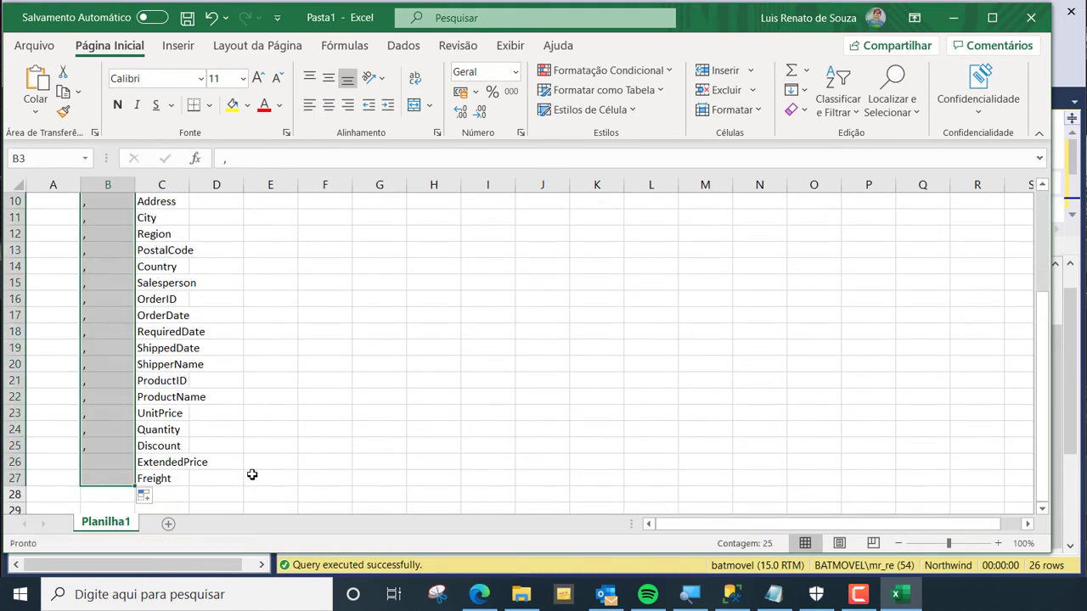
# Copy the commas and column names in B3:C27, switch to SSMS and paste them into the query
pyautogui.keyDown('shift'); pyautogui.click(176, 478); pyautogui.keyUp('shift')
pyautogui.hotkey('ctrl', 'c')
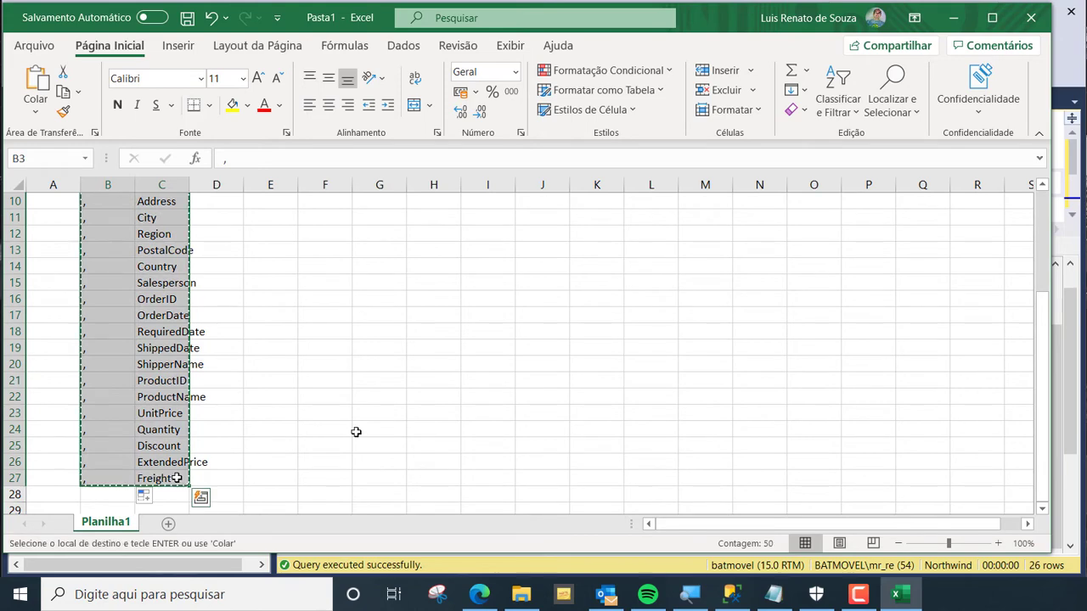
pyautogui.click(954, 21)
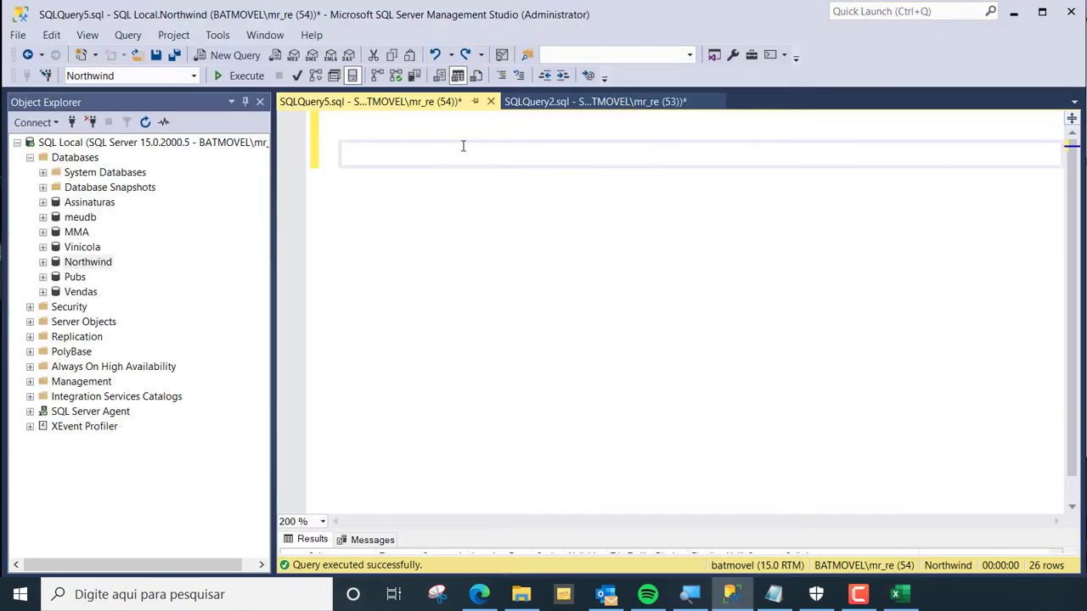
pyautogui.hotkey('ctrl', 'v')
pyautogui.scroll(5, 602, 247)
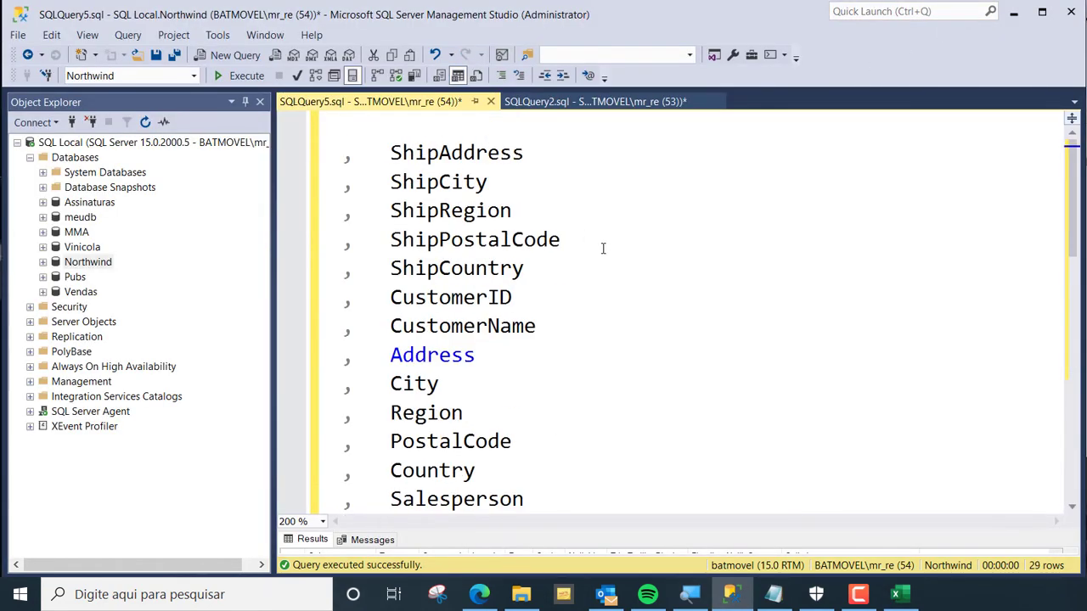
pyautogui.scroll(-8, 627, 255)
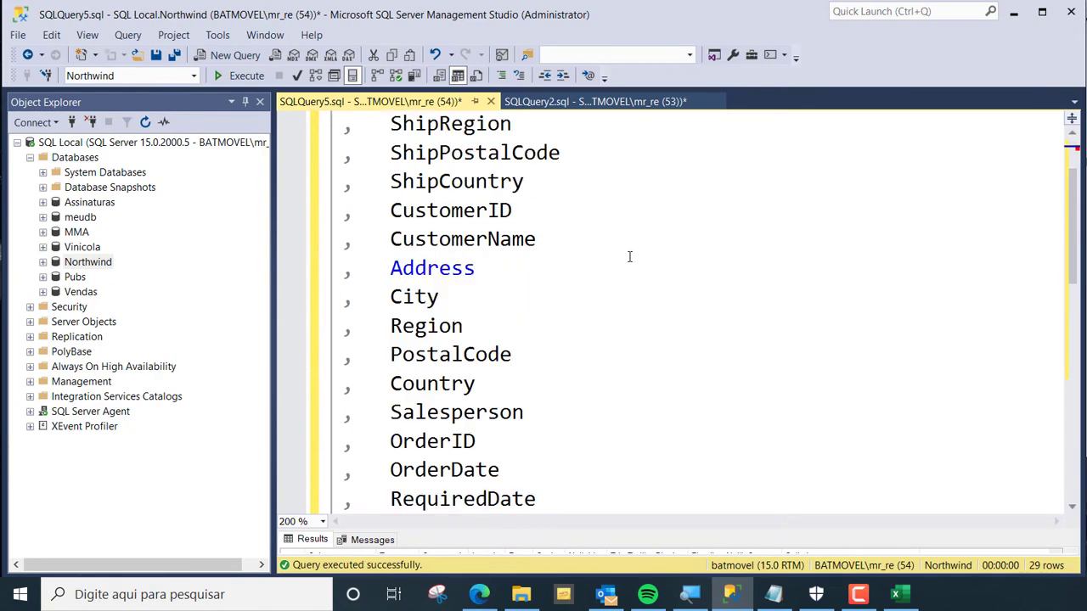
pyautogui.scroll(8, 629, 257)
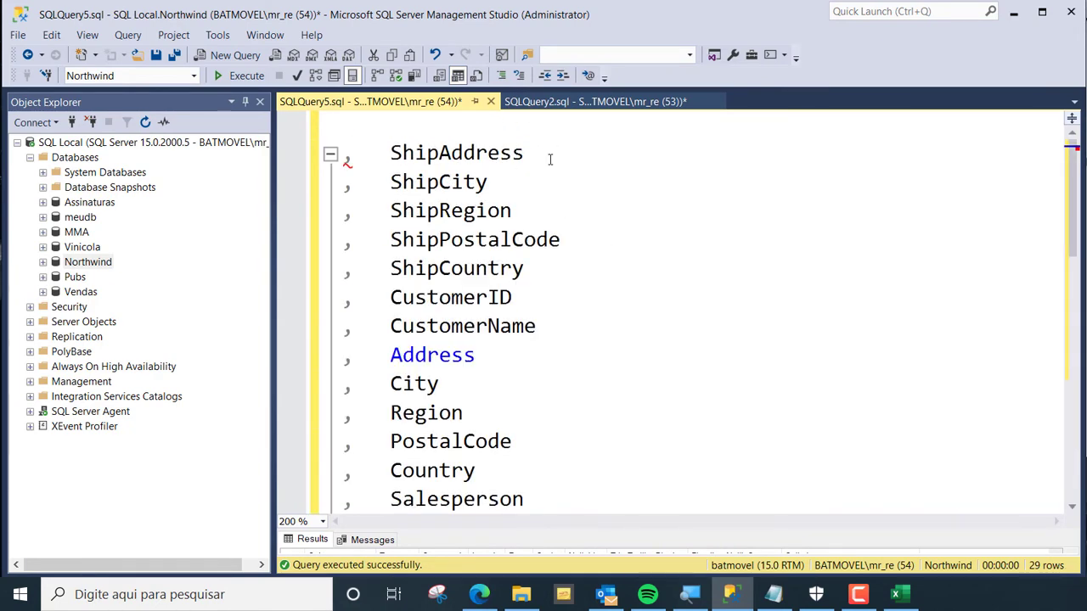
# Clear the whole query, write "sp_help Invoices" and execute it
pyautogui.hotkey('ctrl', 'a')
pyautogui.press('Delete')
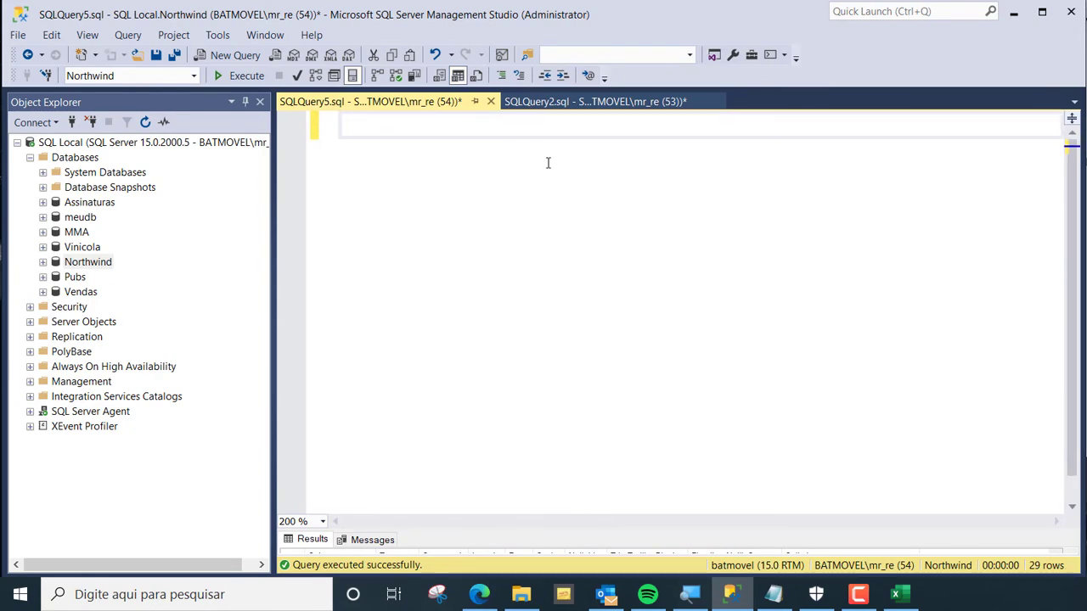
pyautogui.press('Return')
pyautogui.press('Return')
pyautogui.write('sp_help Invoices')
pyautogui.press('F5')
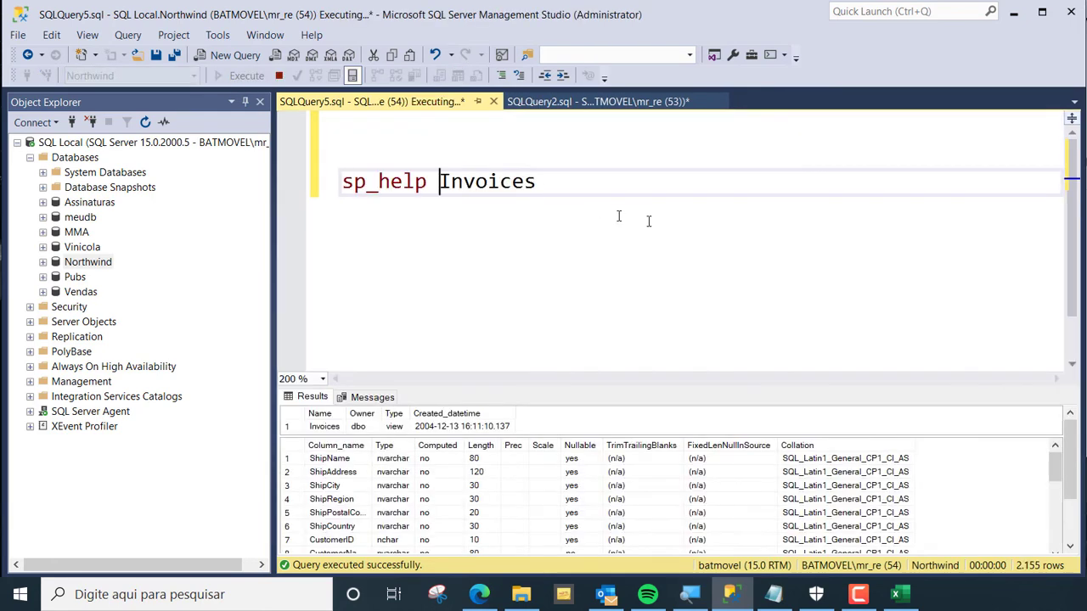
# Select the entire Column_name column in the sp_help results and copy it
pyautogui.click(344, 451)
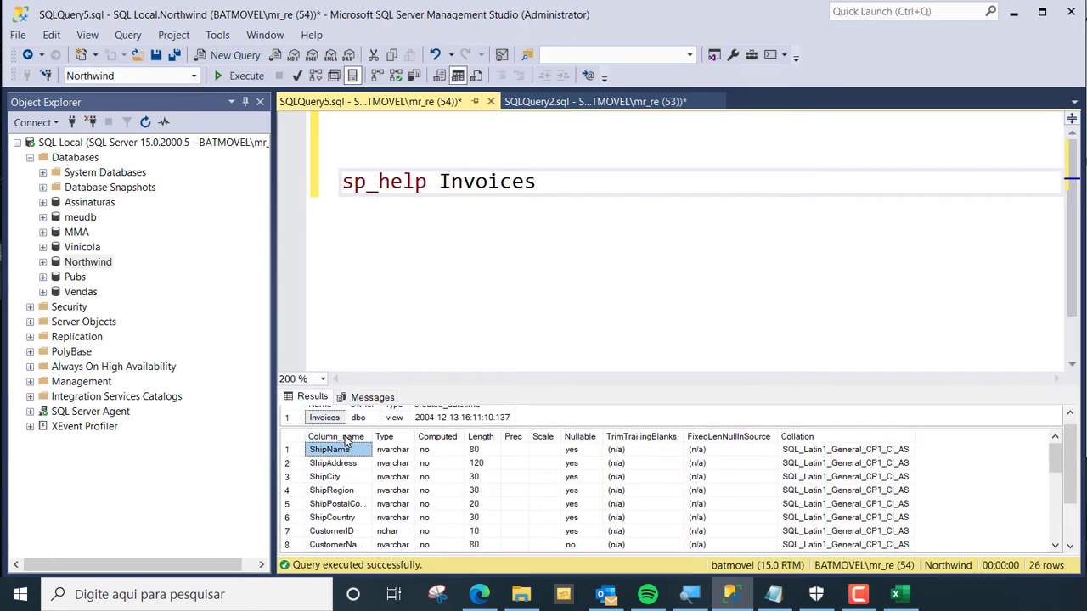
pyautogui.click(339, 436)
pyautogui.rightClick(343, 448)
pyautogui.click(382, 457)
# Replace sp_help with "Insert" before Invoices and paste the copied column names below it after an opening parenthesis
pyautogui.click(553, 179)
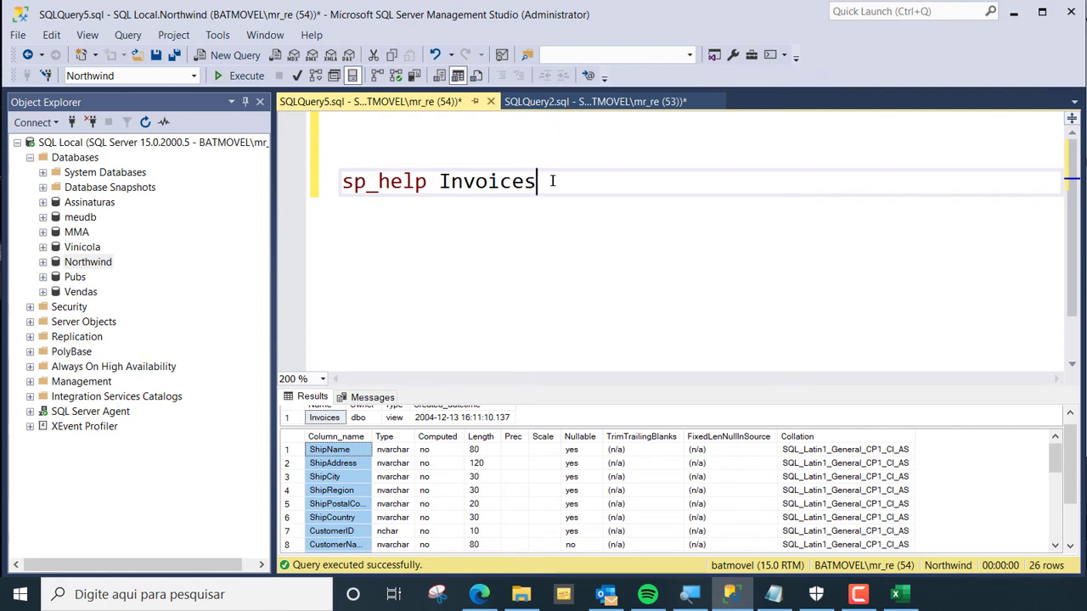
pyautogui.moveTo(437, 180); pyautogui.dragTo(263, 185)
pyautogui.write('Insert')
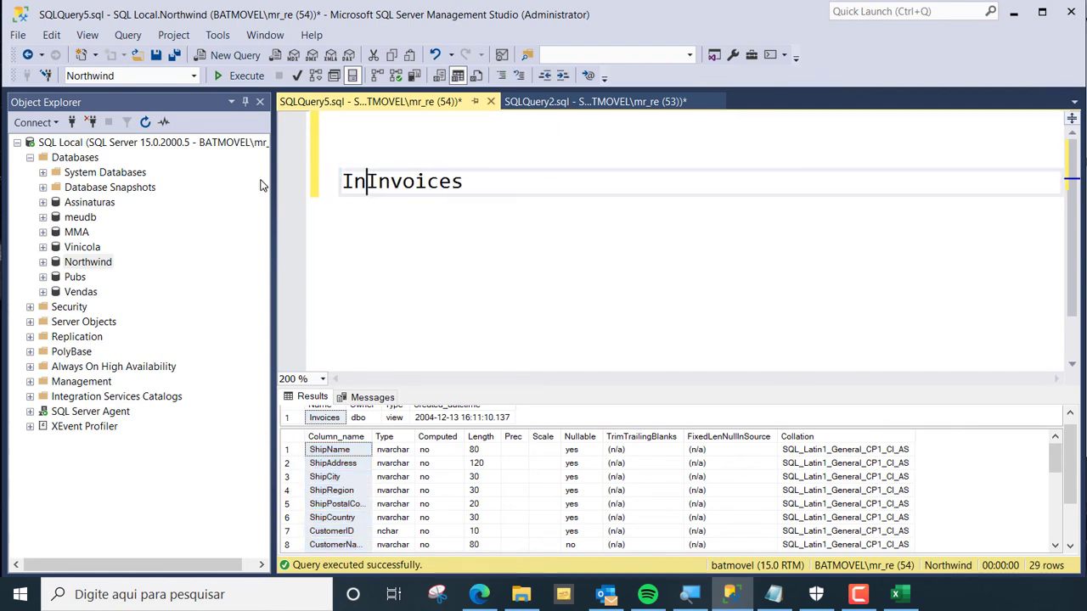
pyautogui.press('Return')
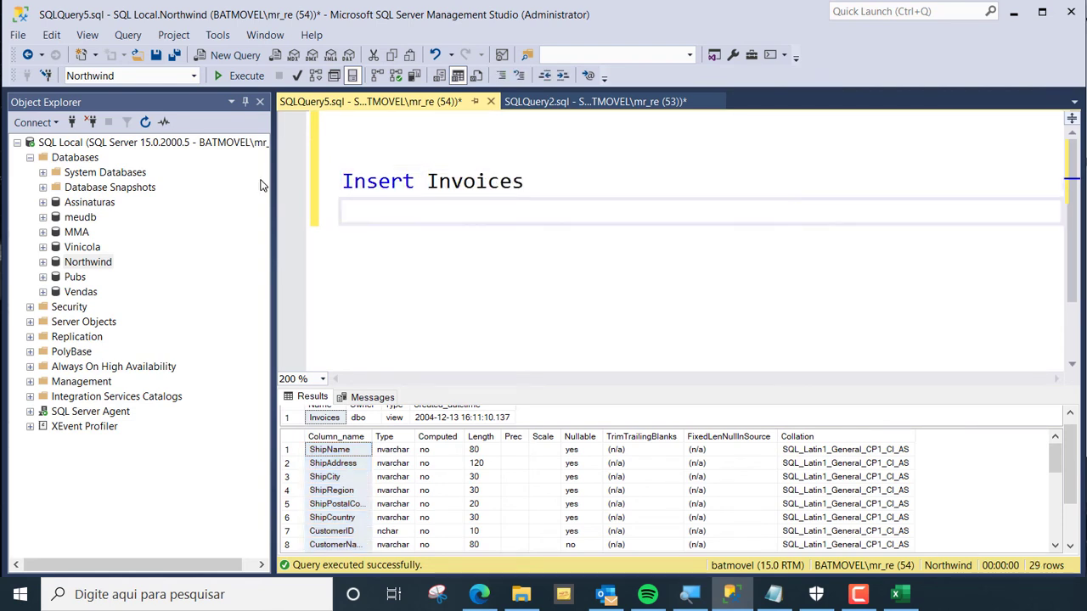
pyautogui.hotkey('ctrl', 'v')
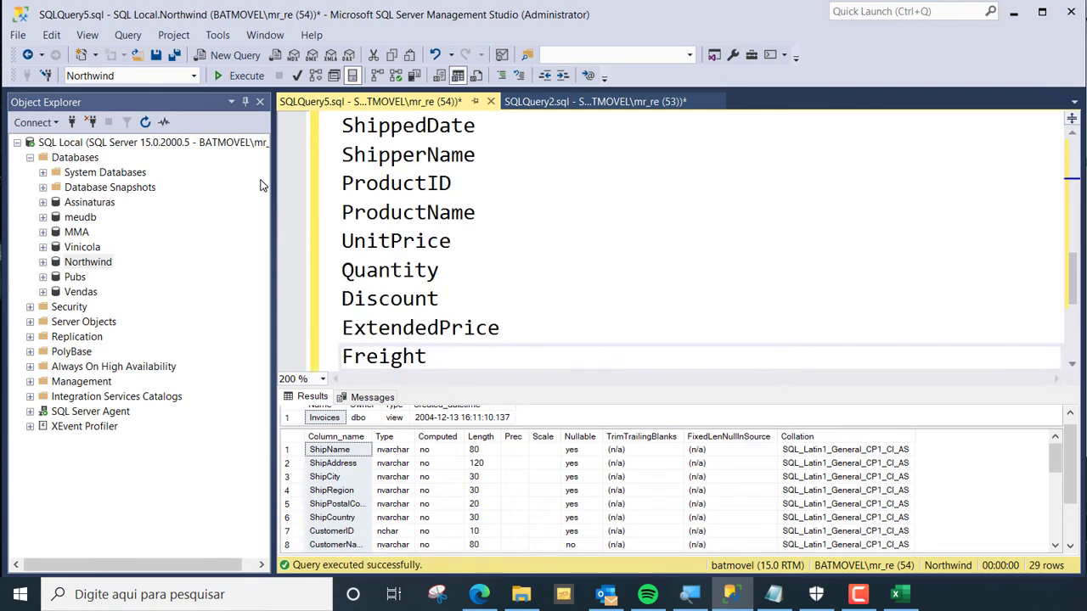
# Insert an aligned comma after each name from ShipName to ExtendedPrice using one multi-line column selection, with the editor zoom at 100 %
pyautogui.press('Up')
pyautogui.press('Up')
pyautogui.press('Up')
pyautogui.press('Up')
pyautogui.press('Up')
pyautogui.press('Up')
pyautogui.press('Up')
pyautogui.press('Up')
pyautogui.press('Up')
pyautogui.press('Up')
pyautogui.press('Up')
pyautogui.press('Up')
pyautogui.press('Up')
pyautogui.press('Up')
pyautogui.press('Up')
pyautogui.press('Up')
pyautogui.press('Up')
pyautogui.press('Up')
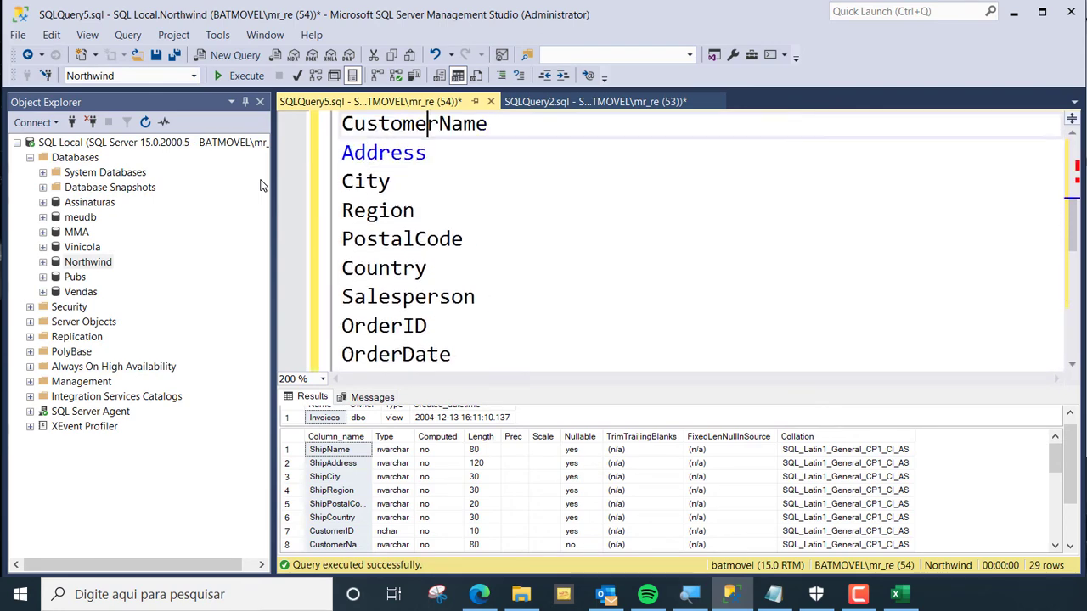
pyautogui.press('Up')
pyautogui.press('Up')
pyautogui.press('Up')
pyautogui.press('Up')
pyautogui.press('Up')
pyautogui.press('Up')
pyautogui.press('Up')
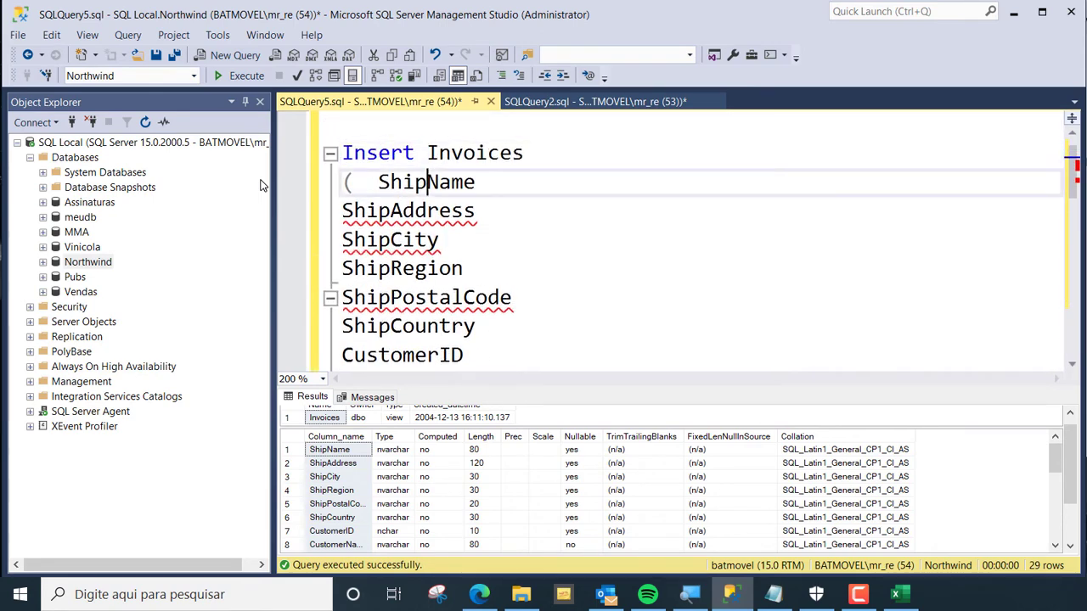
pyautogui.press('End')
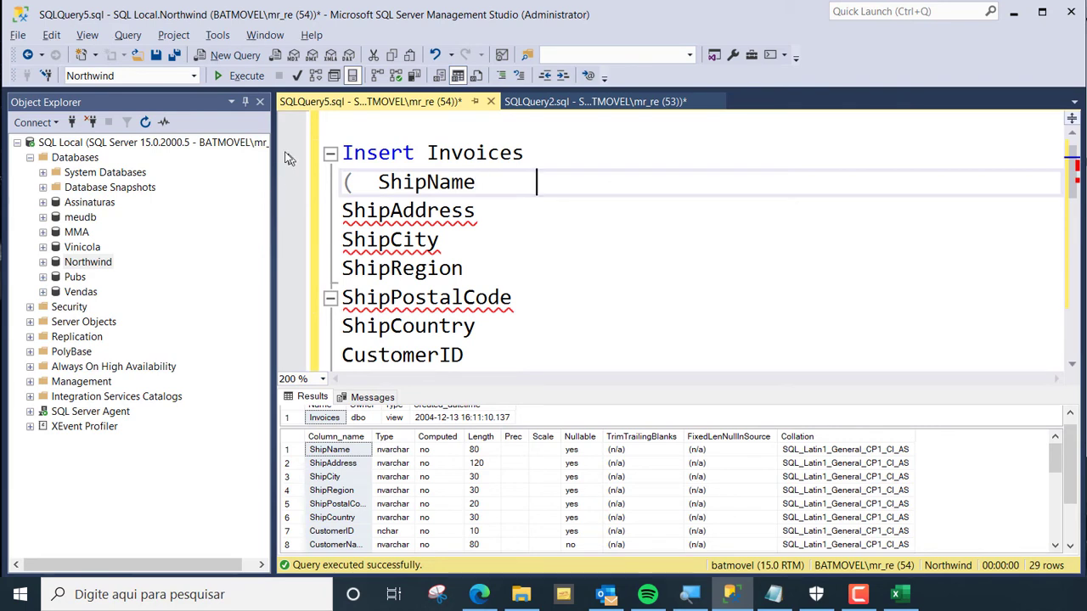
pyautogui.moveTo(537, 182); pyautogui.dragTo(540, 216)
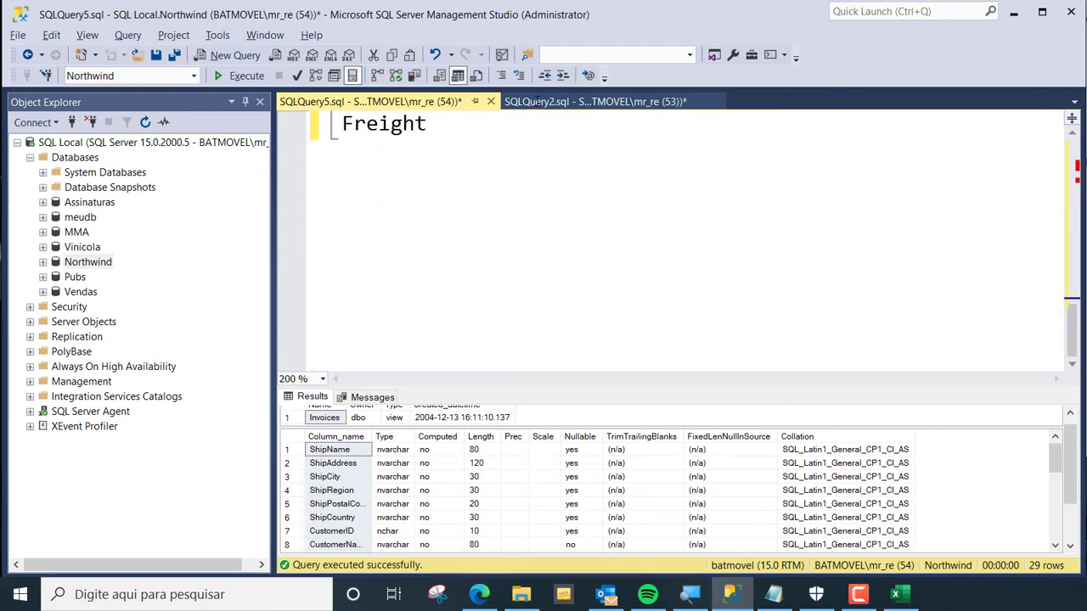
pyautogui.scroll(10, 671, 162)
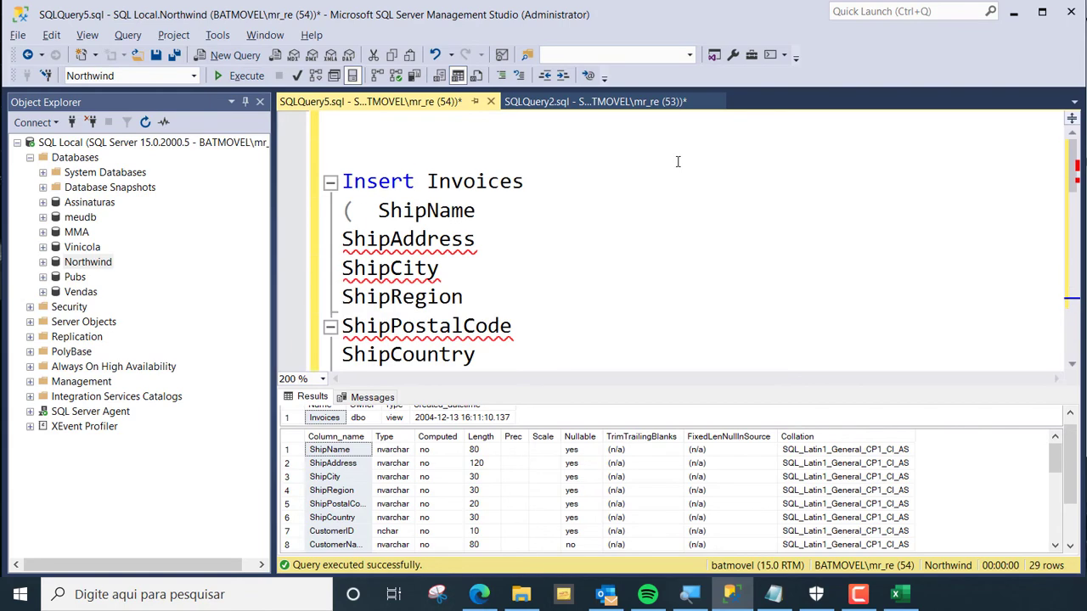
pyautogui.click(322, 380)
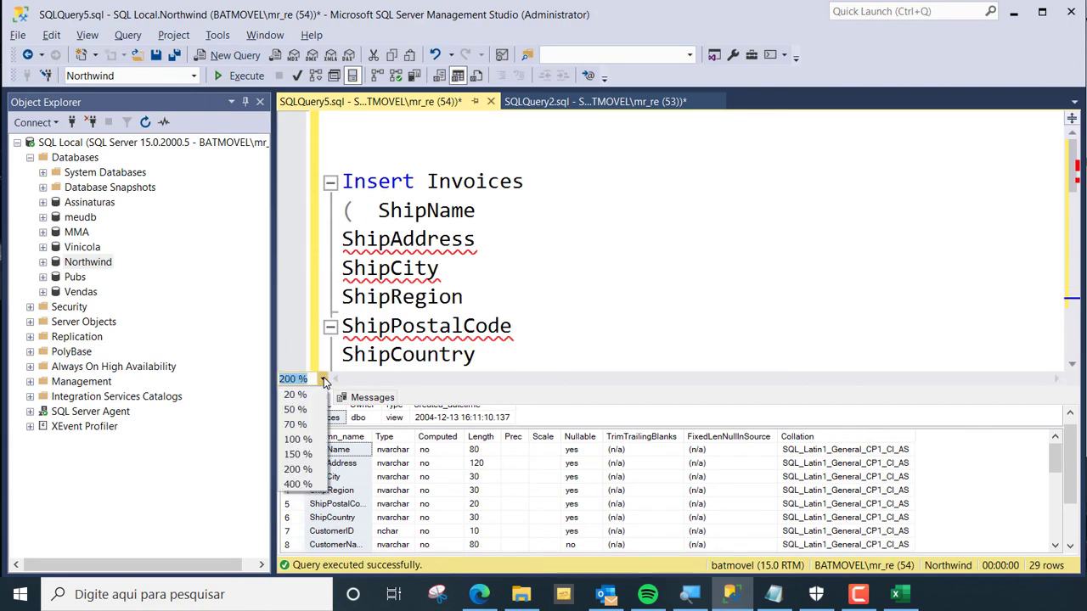
pyautogui.click(299, 439)
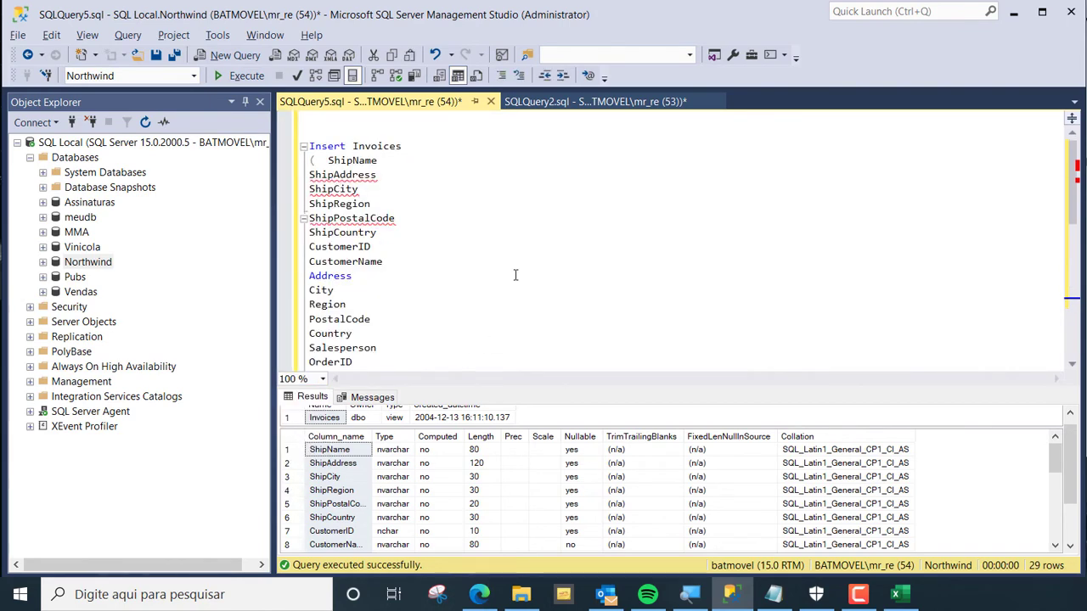
pyautogui.write(',')
pyautogui.scroll(3, 461, 230)
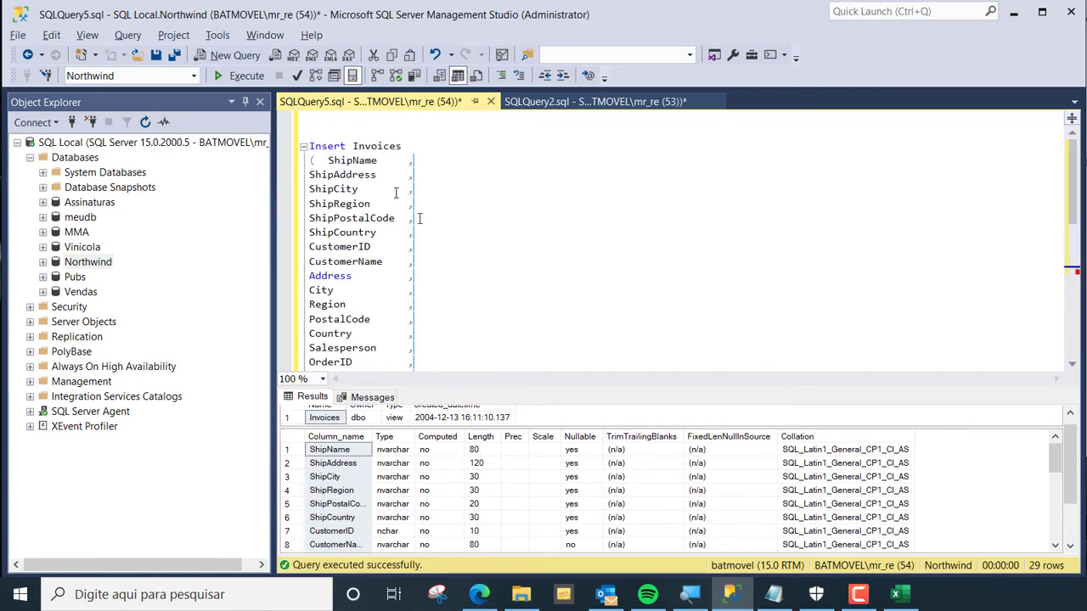
# Shrink the results pane and end the Insert column list with a closing parenthesis after Freight
pyautogui.moveTo(568, 383); pyautogui.dragTo(579, 548)
pyautogui.scroll(-2, 534, 393)
pyautogui.click(451, 442)
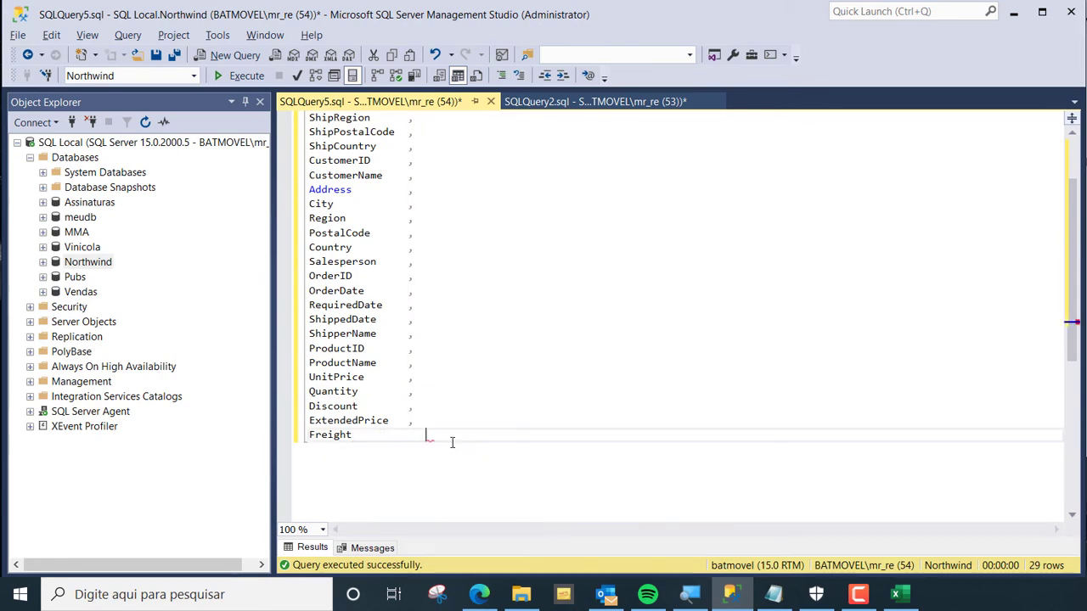
pyautogui.press('Return')
pyautogui.scroll(2, 464, 349)
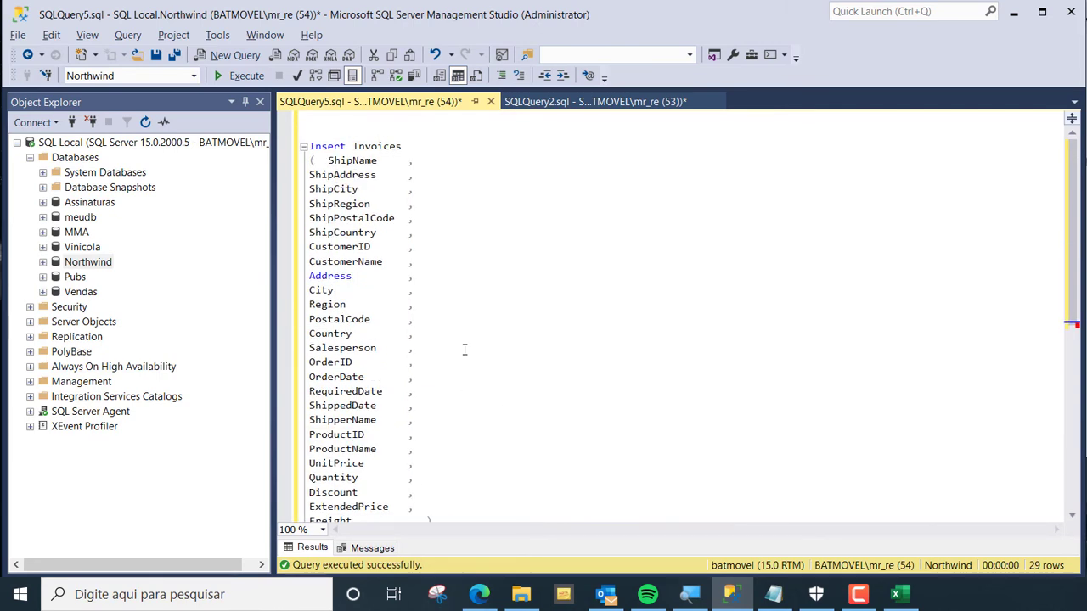
# Open a new query on Northwind at 150 % zoom and execute sp_help without an object name
pyautogui.hotkey('ctrl', 'n')
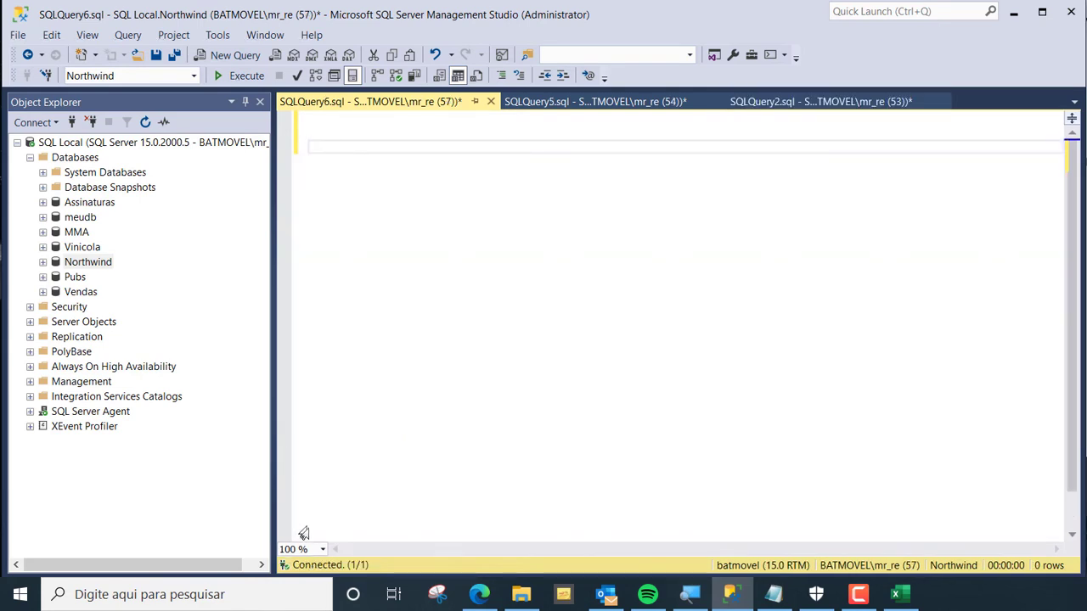
pyautogui.click(322, 550)
pyautogui.click(308, 504)
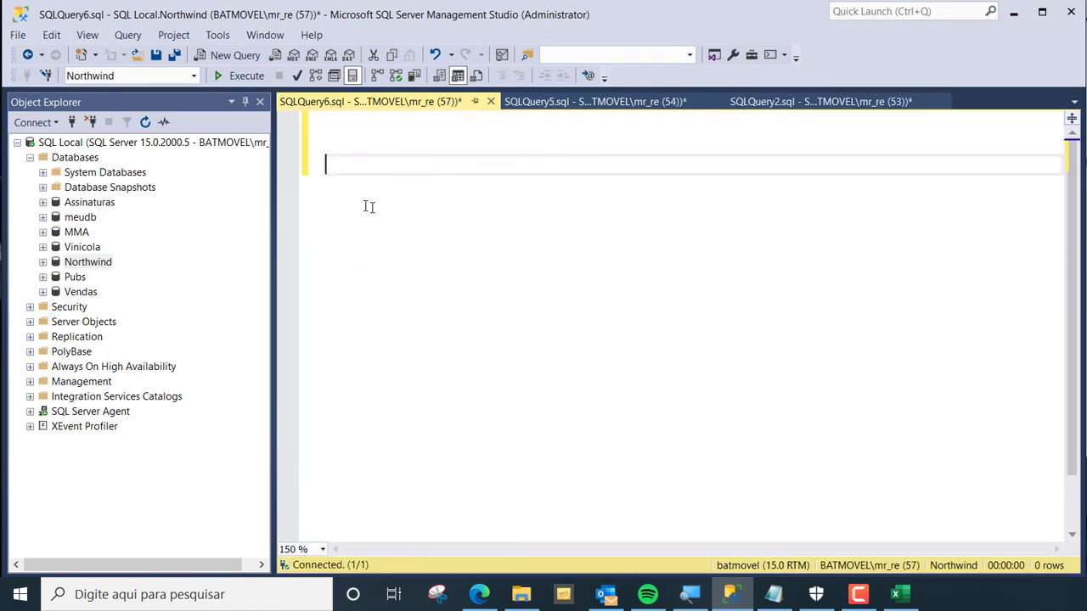
pyautogui.write('sp_help')
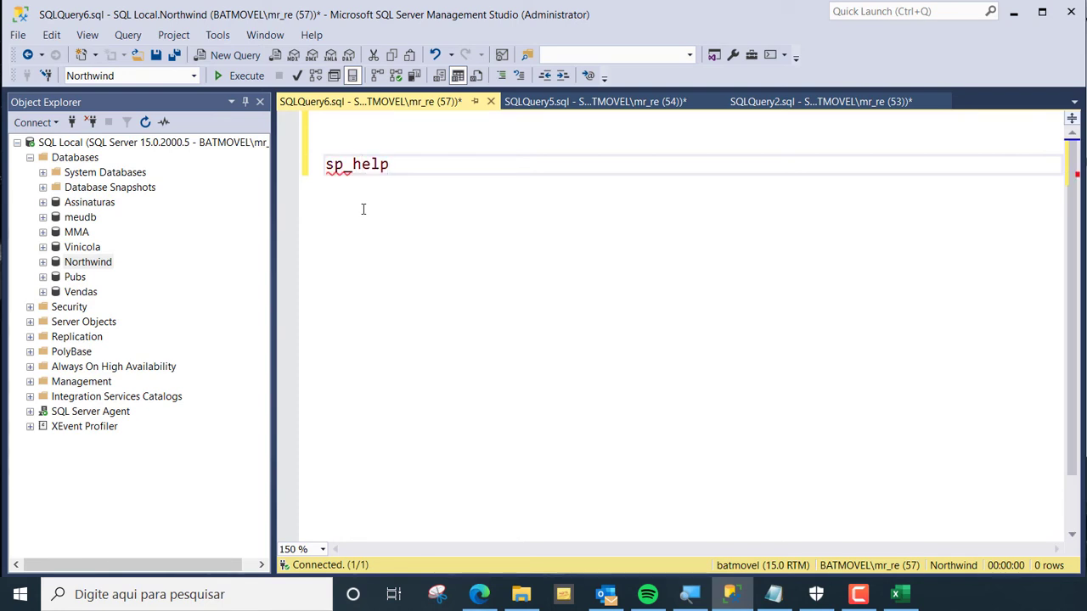
pyautogui.click(242, 75)
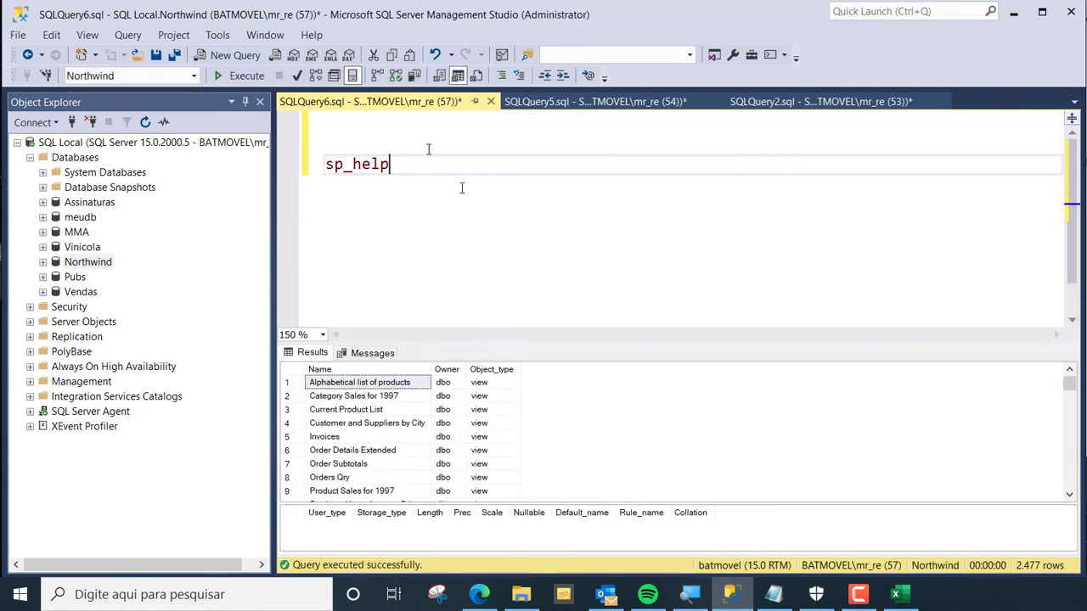
# Select the user table names from Categories to Territories in the sp_help results and copy them
pyautogui.scroll(-5, 480, 416)
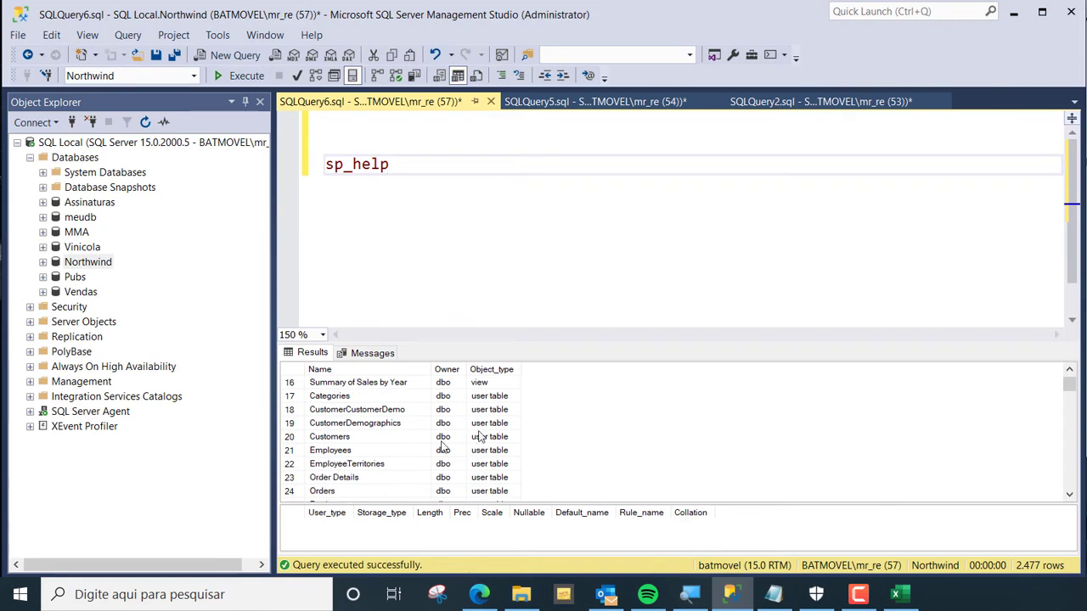
pyautogui.click(405, 393)
pyautogui.hotkey('shift', 'Down')
pyautogui.hotkey('shift', 'Down')
pyautogui.hotkey('shift', 'Down')
pyautogui.hotkey('shift', 'Down')
pyautogui.hotkey('shift', 'Down')
pyautogui.hotkey('shift', 'Down')
pyautogui.hotkey('shift', 'Down')
pyautogui.hotkey('shift', 'Down')
pyautogui.hotkey('shift', 'Down')
pyautogui.hotkey('shift', 'Down')
pyautogui.hotkey('shift', 'Down')
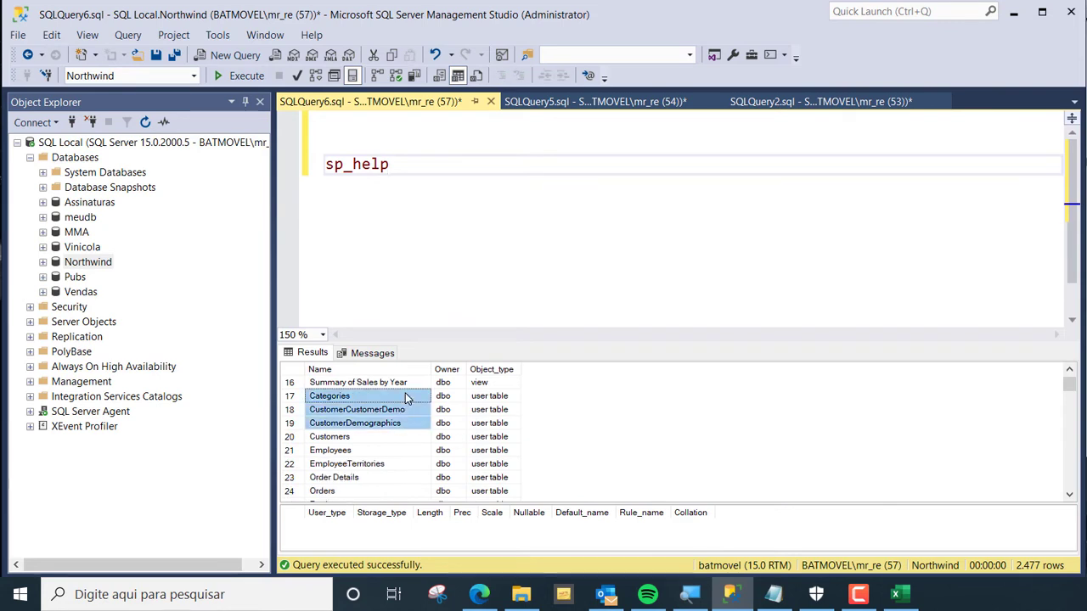
pyautogui.hotkey('shift', 'Down')
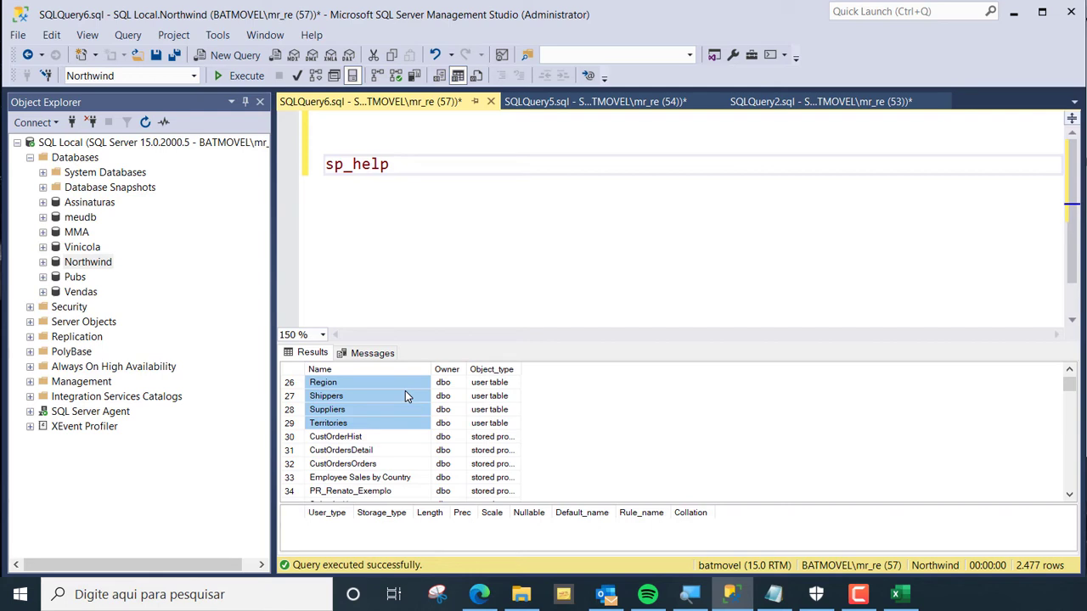
pyautogui.rightClick(405, 396)
pyautogui.click(441, 400)
# Replace sp_help with the copied table names in an enlarged editor area and place the cursor before Categories
pyautogui.click(491, 186)
pyautogui.hotkey('ctrl', 'v')
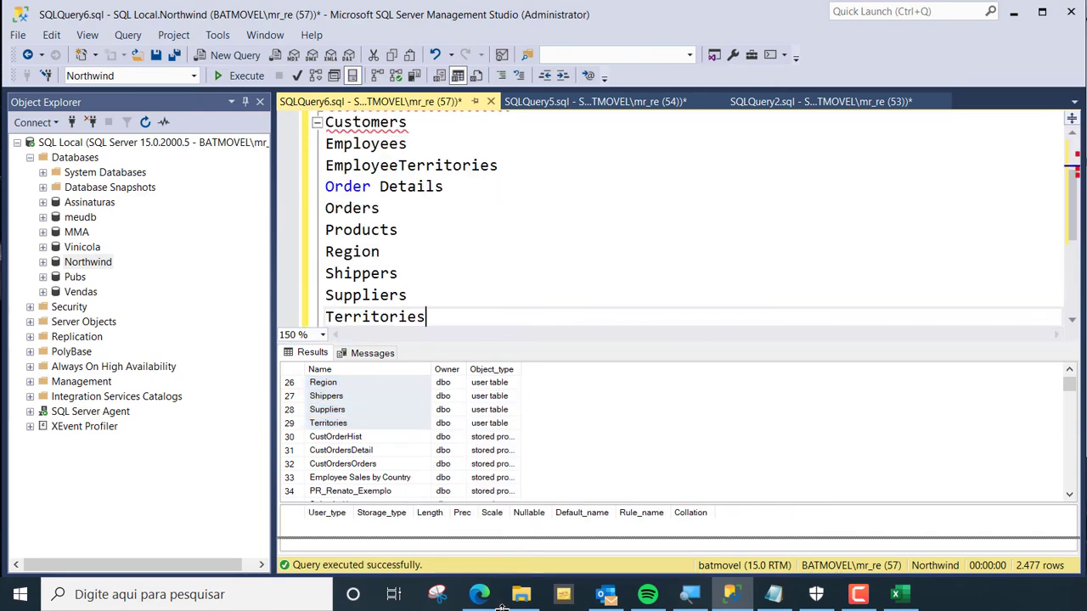
pyautogui.hotkey('ctrl', 'r')
pyautogui.scroll(2, 521, 364)
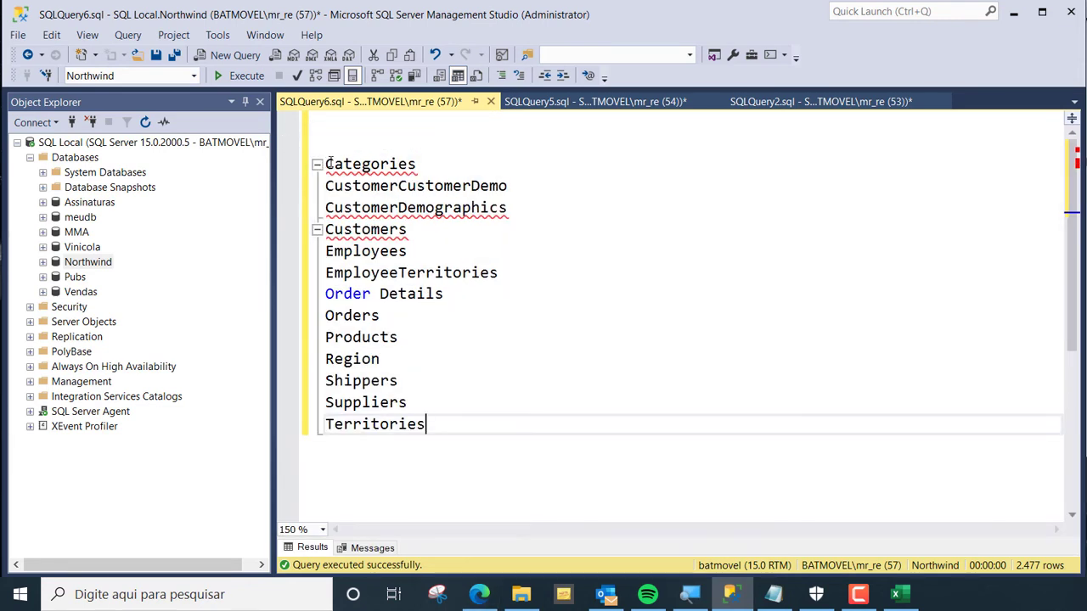
pyautogui.hotkey('ctrl', 'Home')
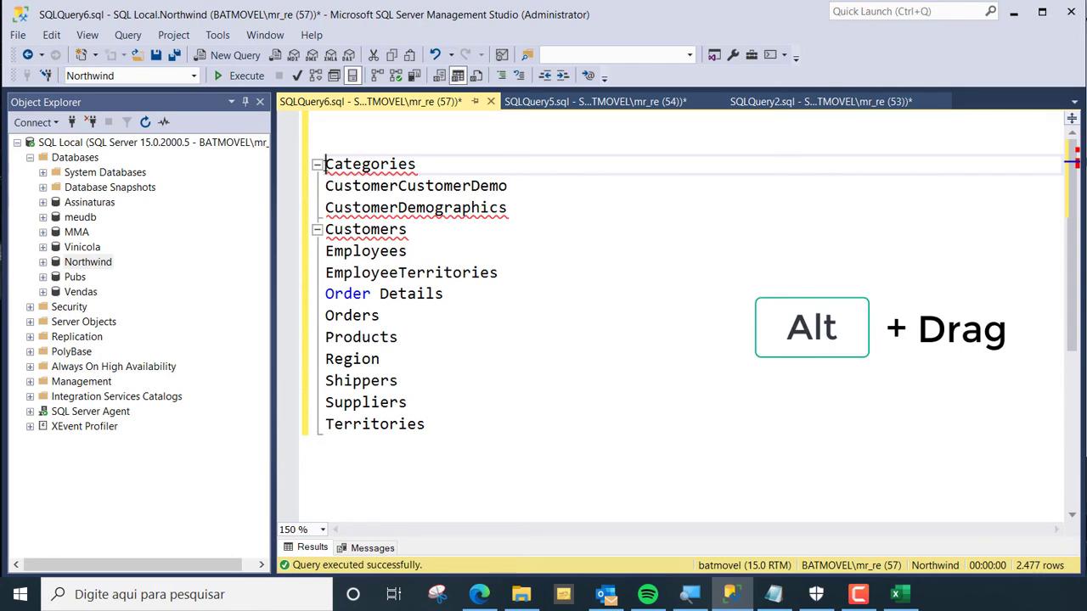
# Insert "select count(*) from " in front of every table name from Categories to Territories at once with a multi-line column selection
pyautogui.moveTo(325, 164); pyautogui.dragTo(326, 423)
pyautogui.write('sele c')
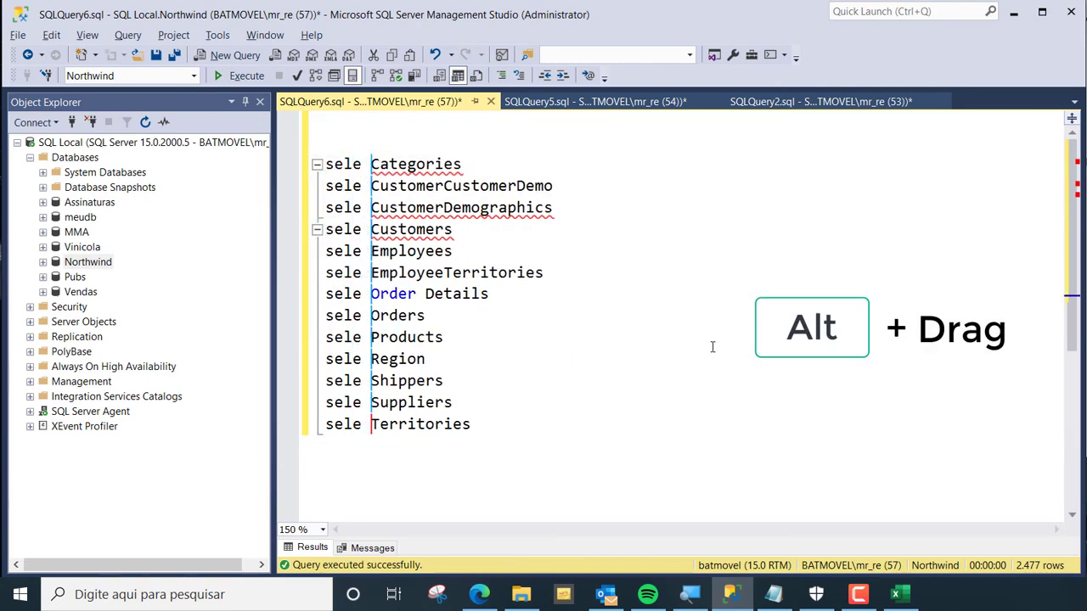
pyautogui.press('BackSpace')
pyautogui.press('BackSpace')
pyautogui.press('BackSpace')
pyautogui.write('ect ')
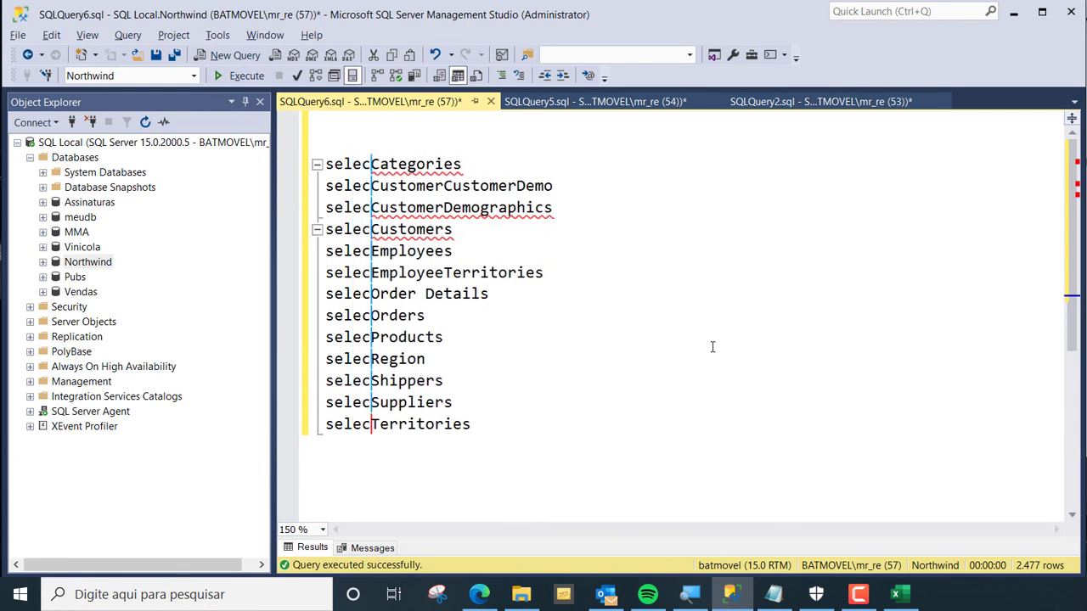
pyautogui.write('(')
pyautogui.press('BackSpace')
pyautogui.write('count')
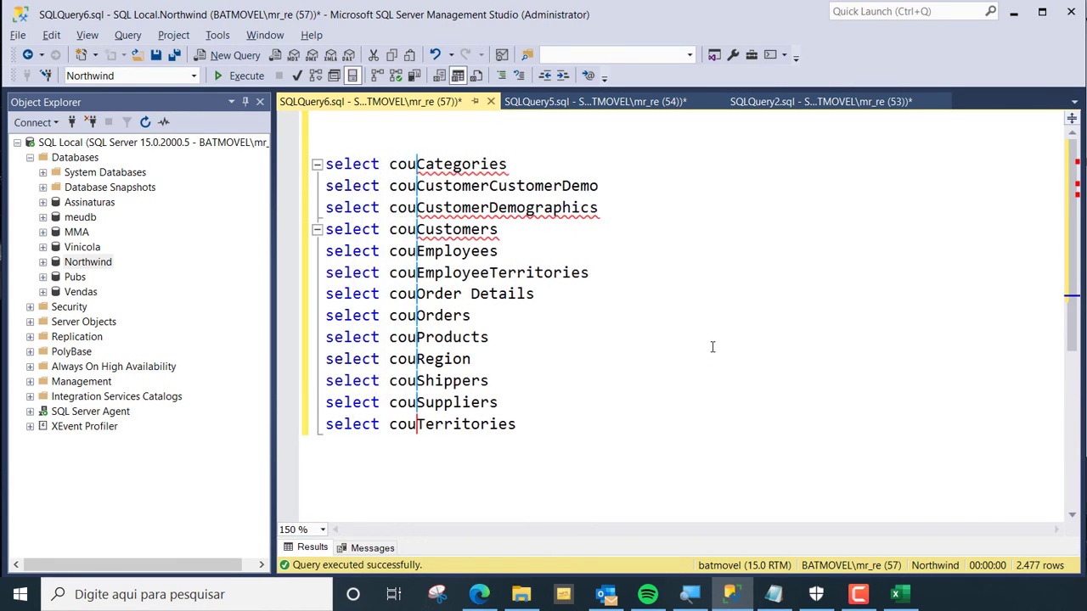
pyautogui.write('(*) fro')
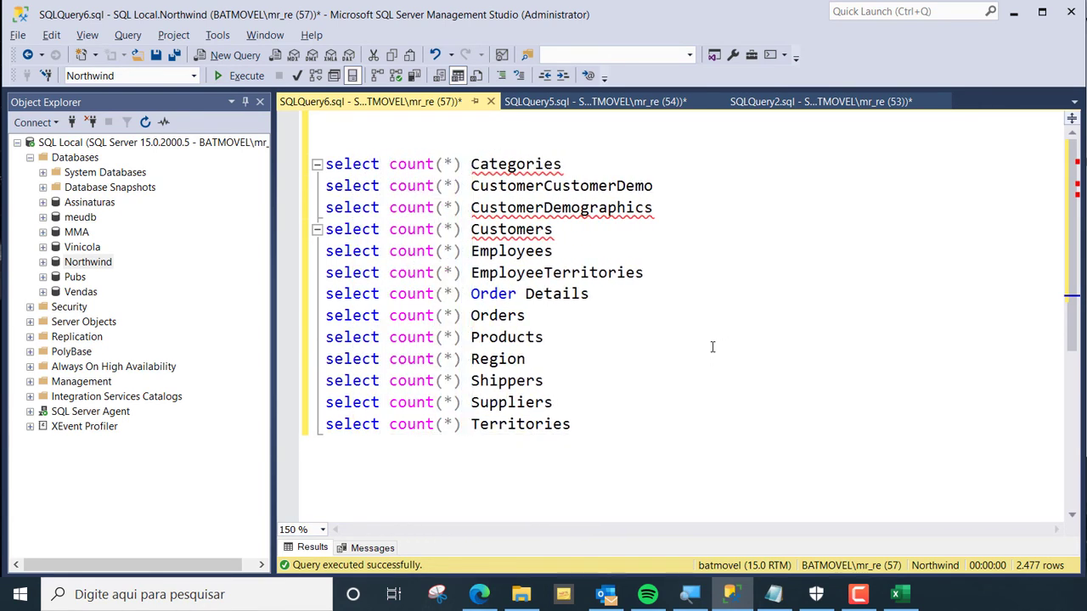
pyautogui.write('m')
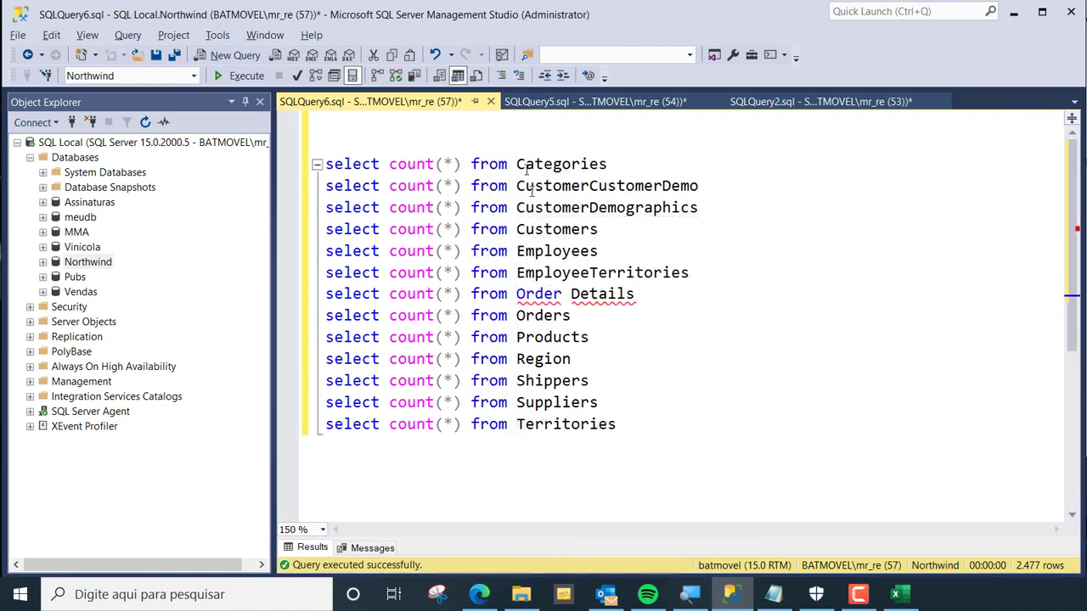
# Execute the count statements for all tables with Order Details in brackets and text output, and review the row counts
pyautogui.hotkey('ctrl', 'Home')
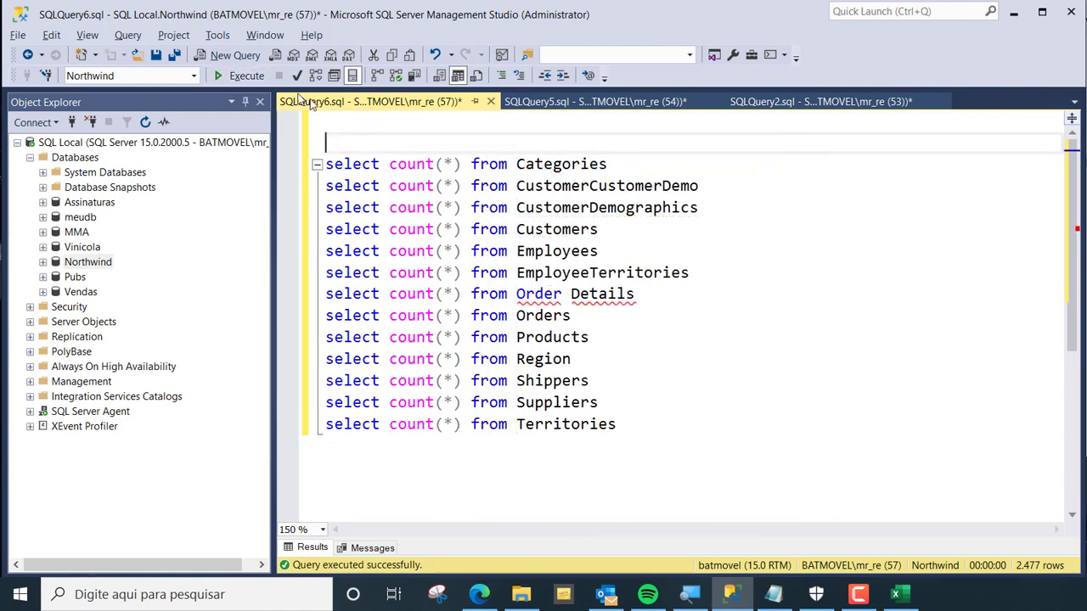
pyautogui.click(245, 76)
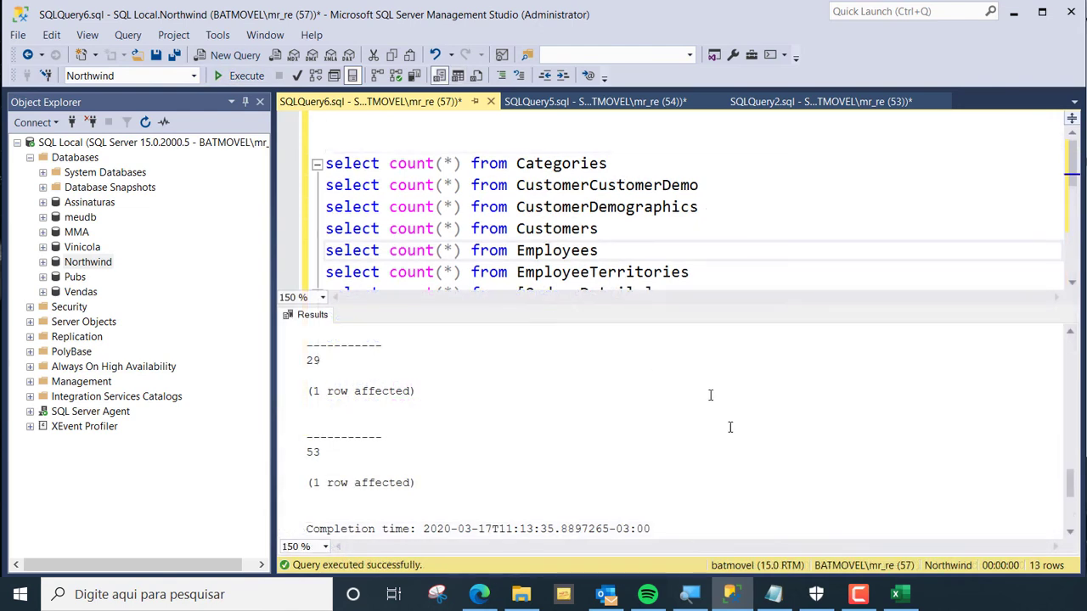
pyautogui.scroll(15, 678, 352)
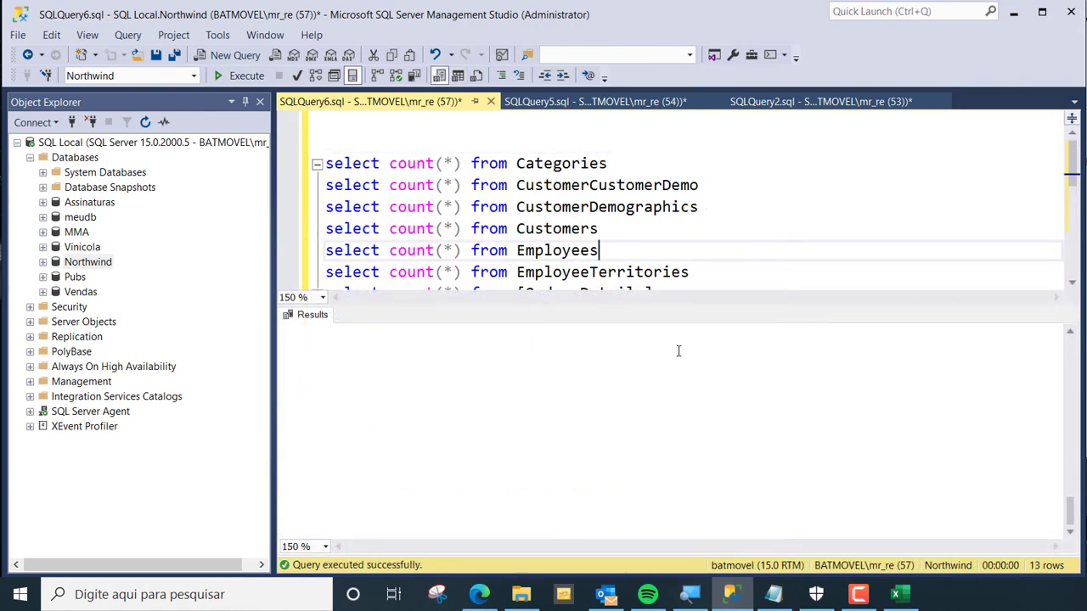
pyautogui.scroll(-13, 641, 369)
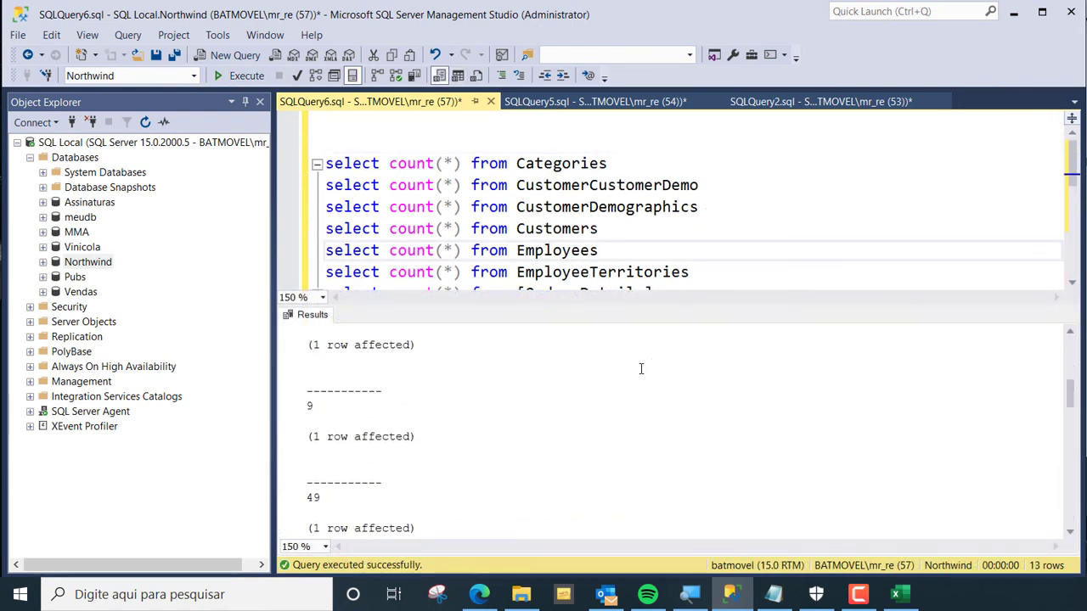
pyautogui.scroll(-3, 641, 368)
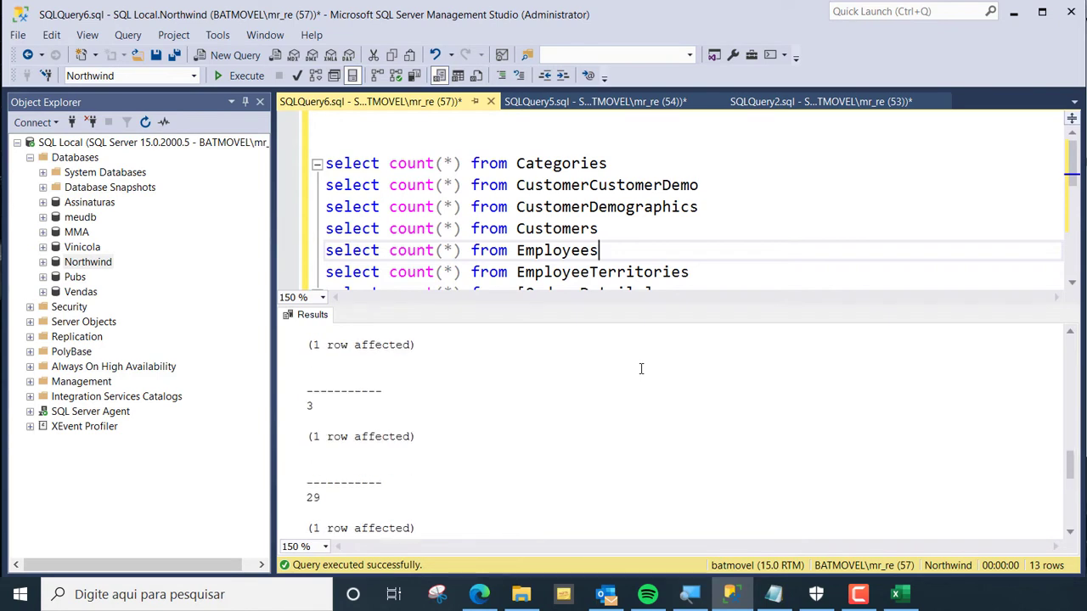
pyautogui.scroll(-3, 641, 368)
pyautogui.scroll(15, 641, 369)
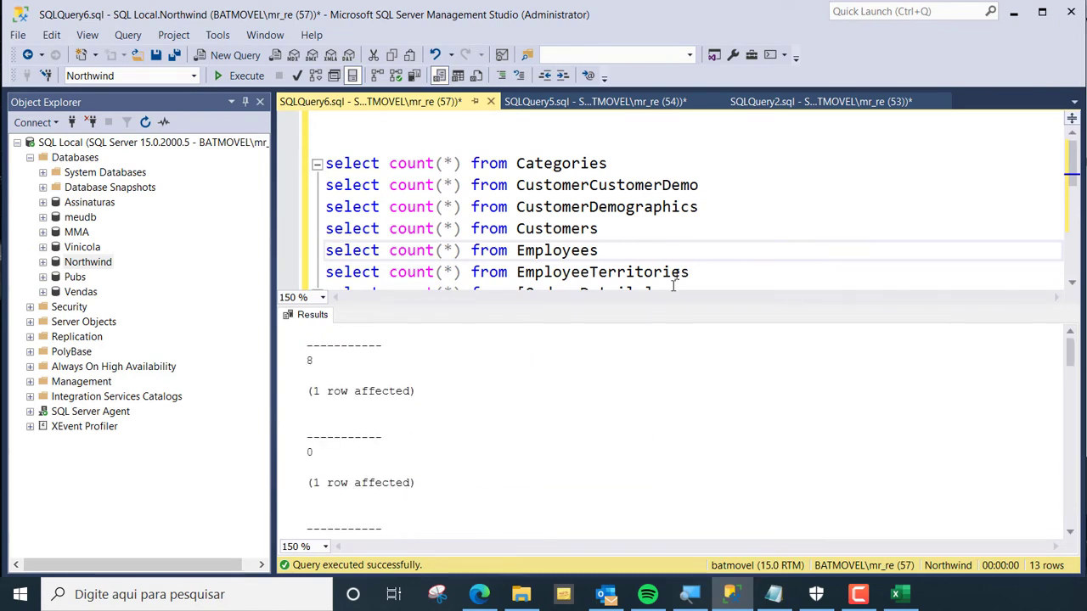
# Enlarge the editor area above the results and look over the count statements
pyautogui.moveTo(698, 306); pyautogui.dragTo(720, 454)
pyautogui.scroll(-2, 561, 246)
pyautogui.scroll(2, 561, 247)
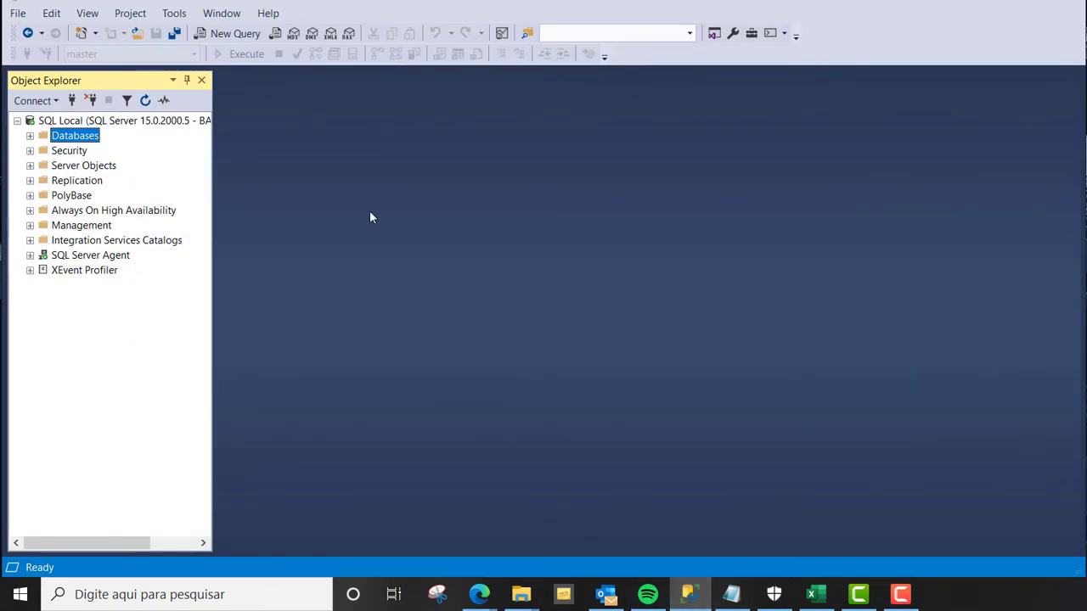
# Open a new query, expand Databases and insert the Assinaturas database name from the Object Explorer into the editor
pyautogui.click(235, 33)
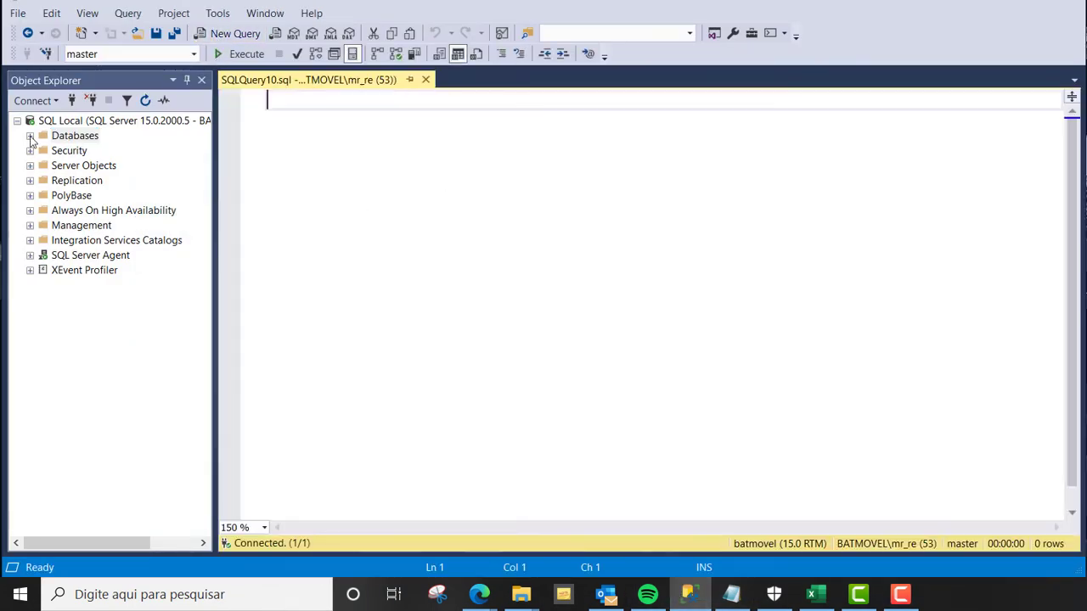
pyautogui.click(29, 136)
pyautogui.click(76, 180)
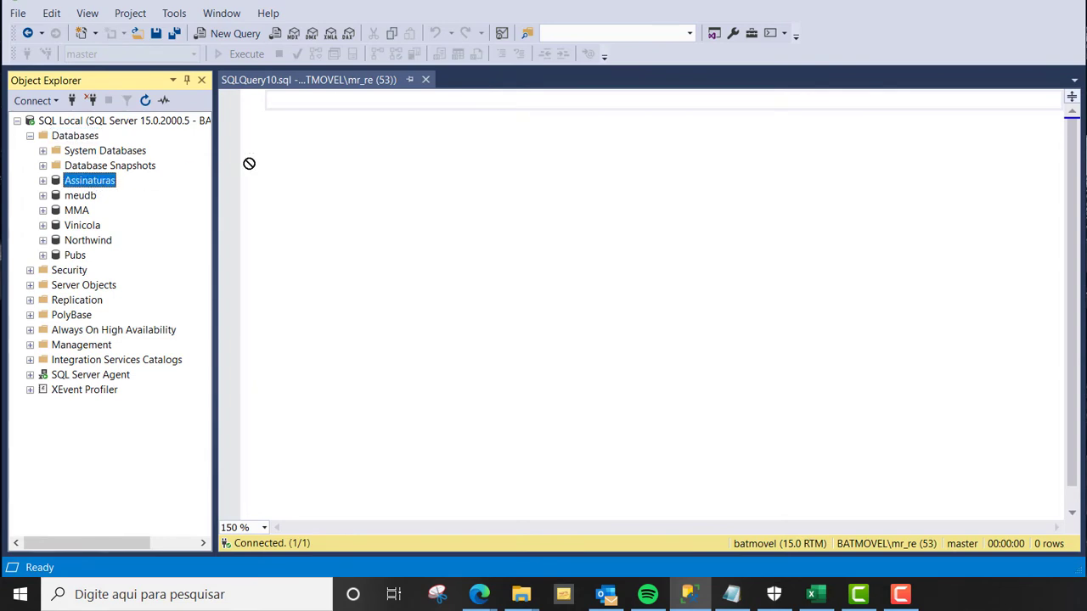
pyautogui.moveTo(249, 163); pyautogui.dragTo(294, 136)
pyautogui.press('Home')
pyautogui.press('Return')
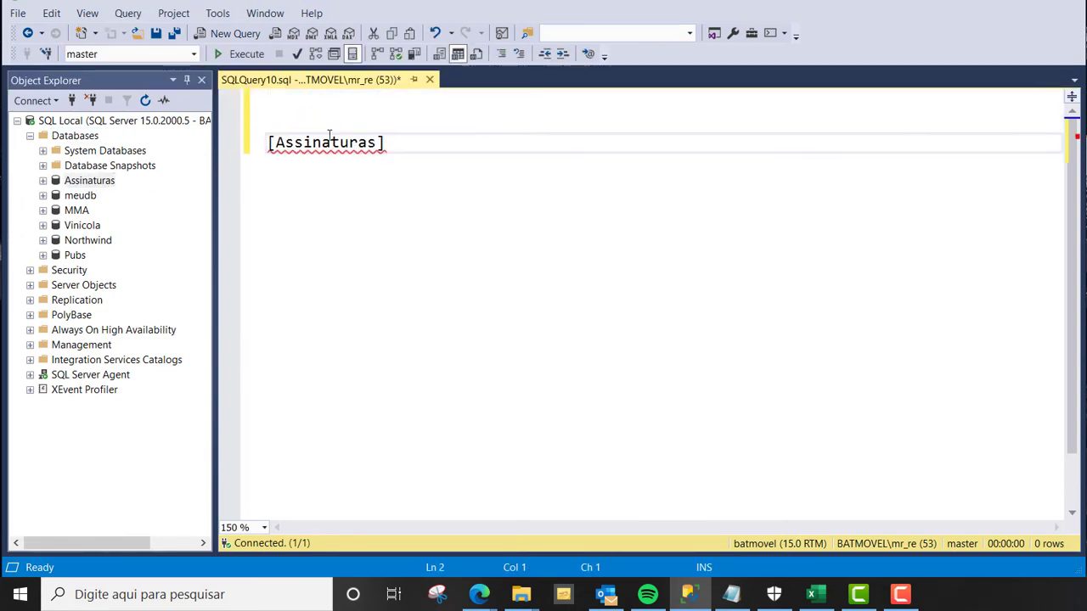
# Delete the inserted Assinaturas database name, leaving only blank lines in the query
pyautogui.press('Return')
pyautogui.hotkey('shift', 'End')
pyautogui.press('Delete')
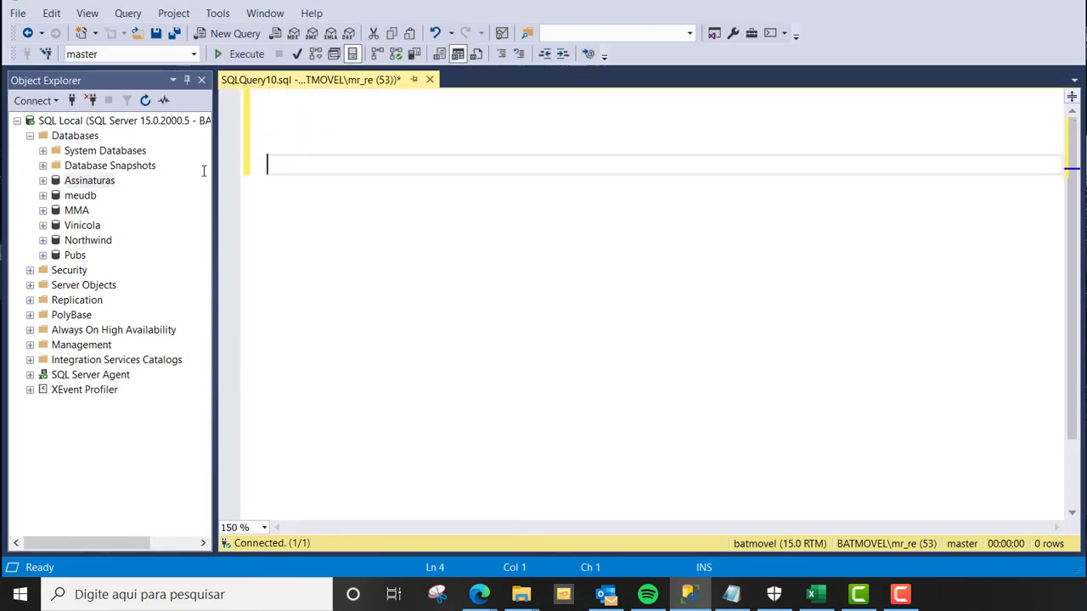
# Expand the tables of the Assinaturas database and insert the dbo.Assinaturas table name into the query
pyautogui.click(44, 181)
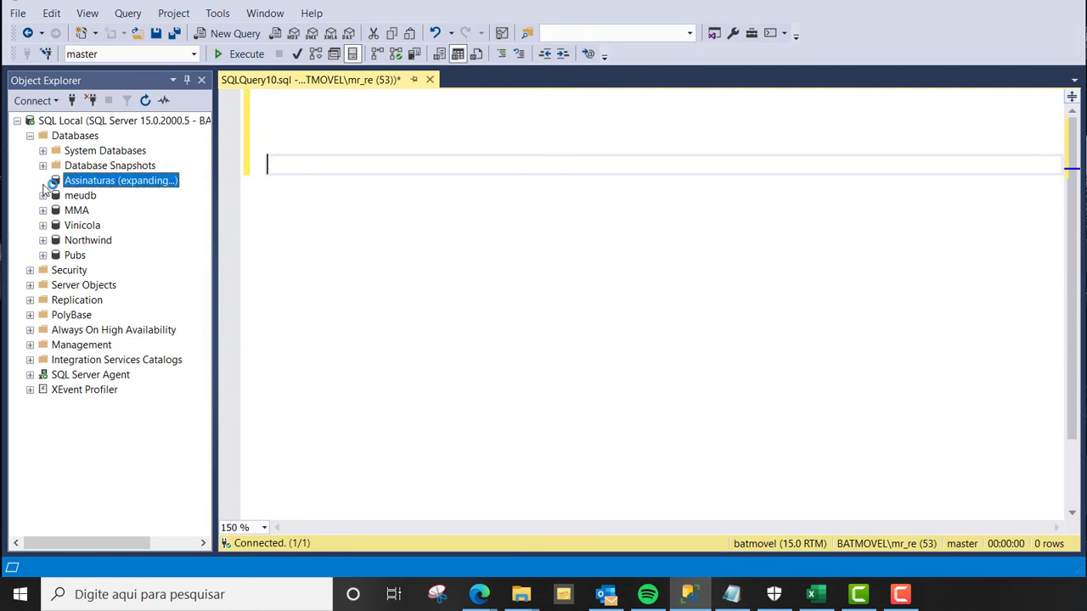
pyautogui.click(56, 211)
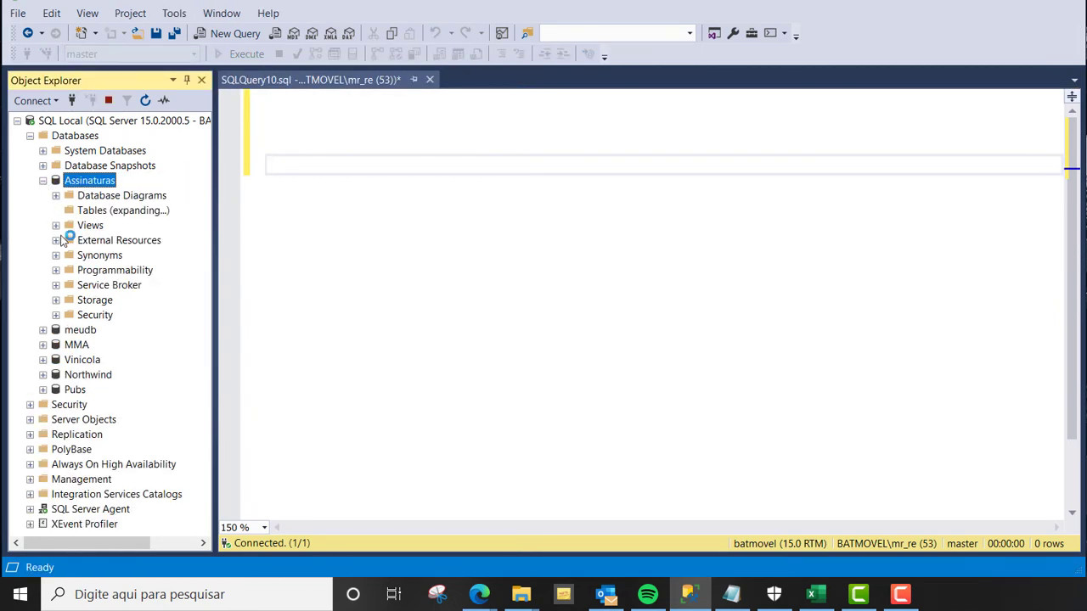
pyautogui.click(133, 301)
pyautogui.moveTo(127, 285); pyautogui.dragTo(348, 177)
# Complete the statement as select count(*) from [dbo].[Assinaturas] and execute it
pyautogui.write('select count(*)')
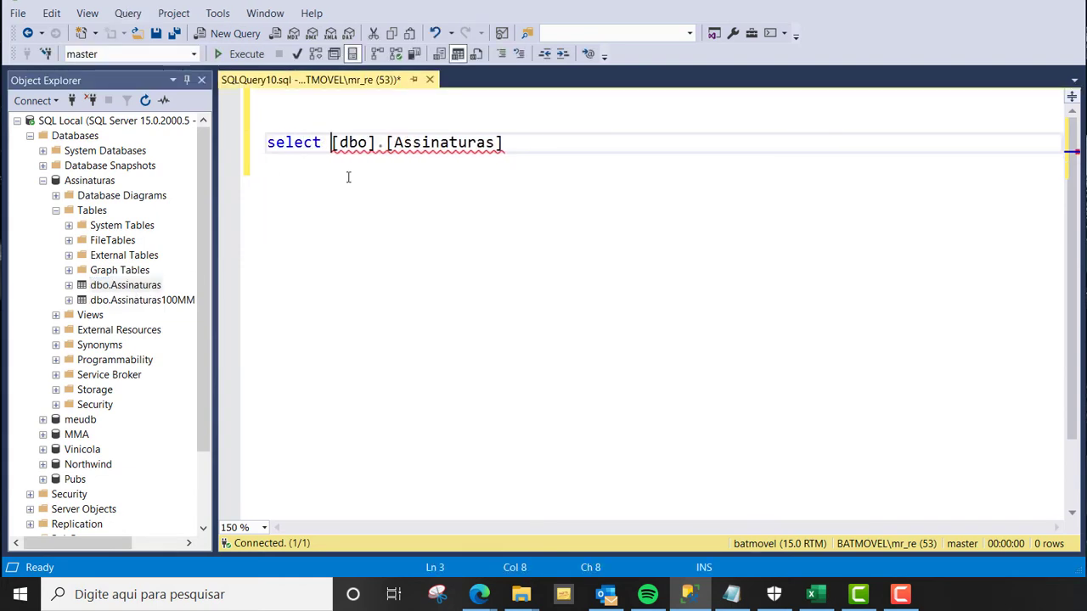
pyautogui.write(' from')
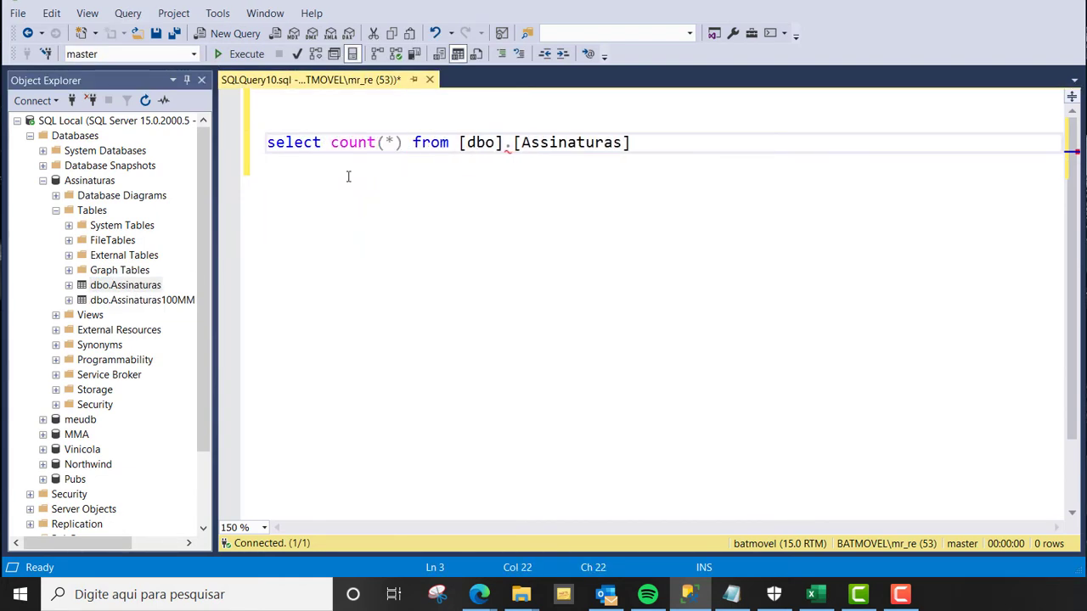
pyautogui.press('F5')
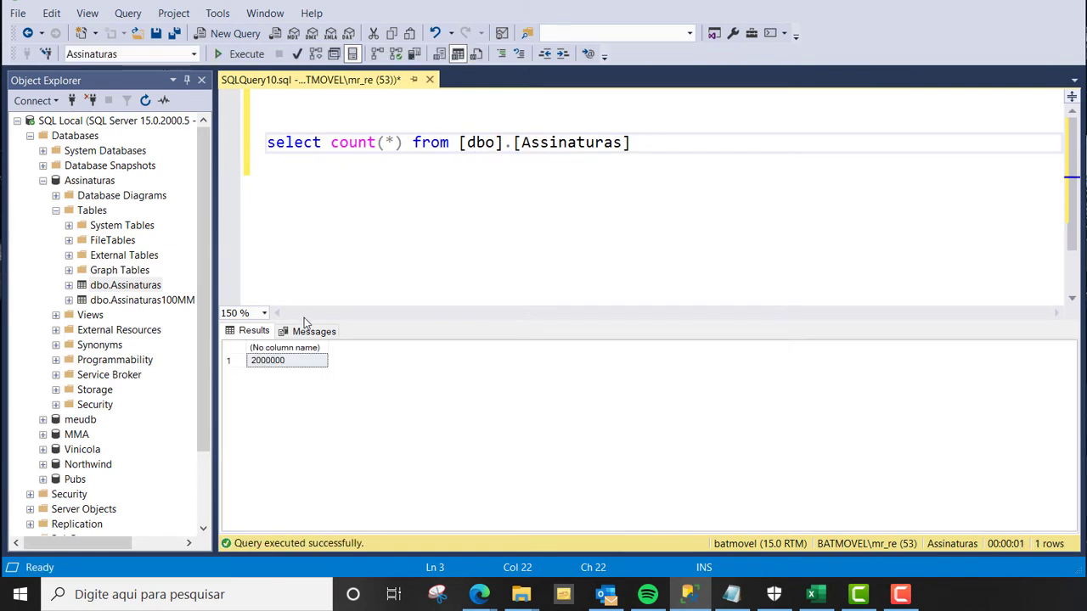
# Close the count query without saving it and open a new query on the Assinaturas database
pyautogui.click(430, 80)
pyautogui.click(595, 397)
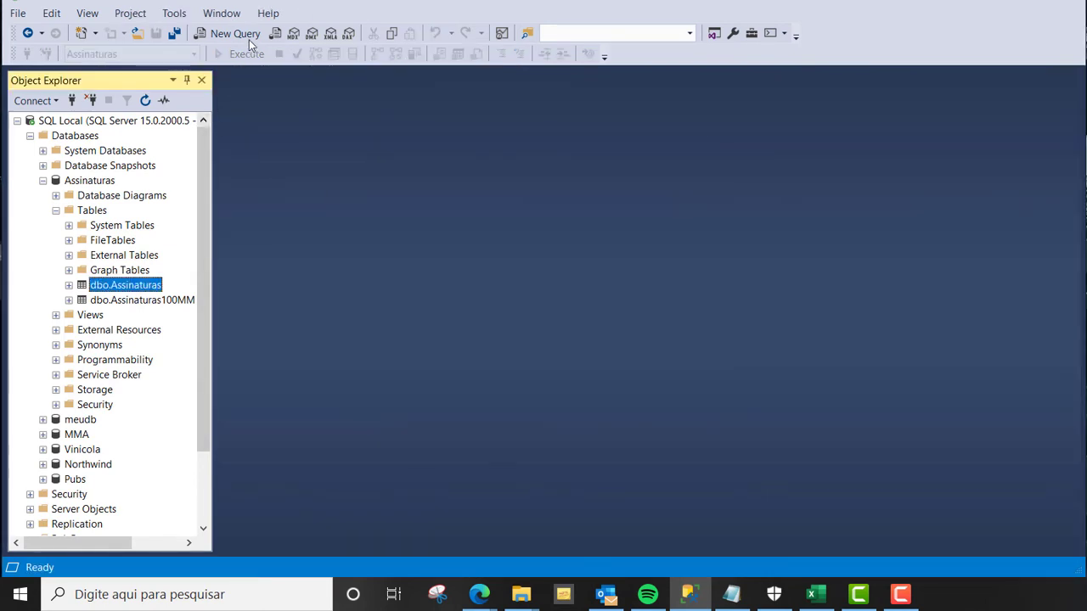
pyautogui.click(248, 40)
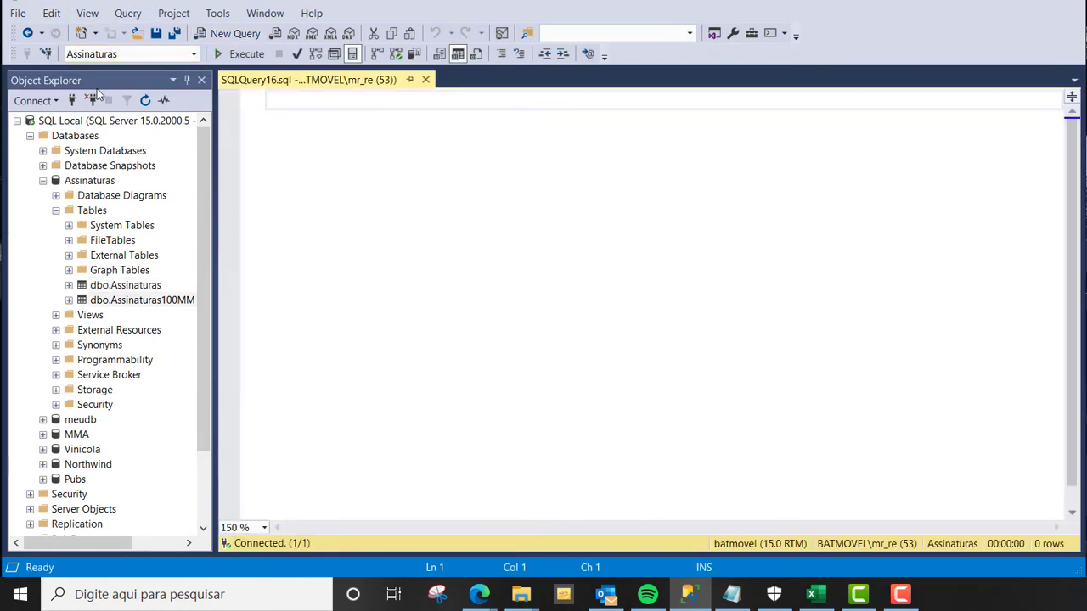
# Save the empty query as an SQL file in the SQL Server Management Studio folder, named with the presenter's first name
pyautogui.click(18, 13)
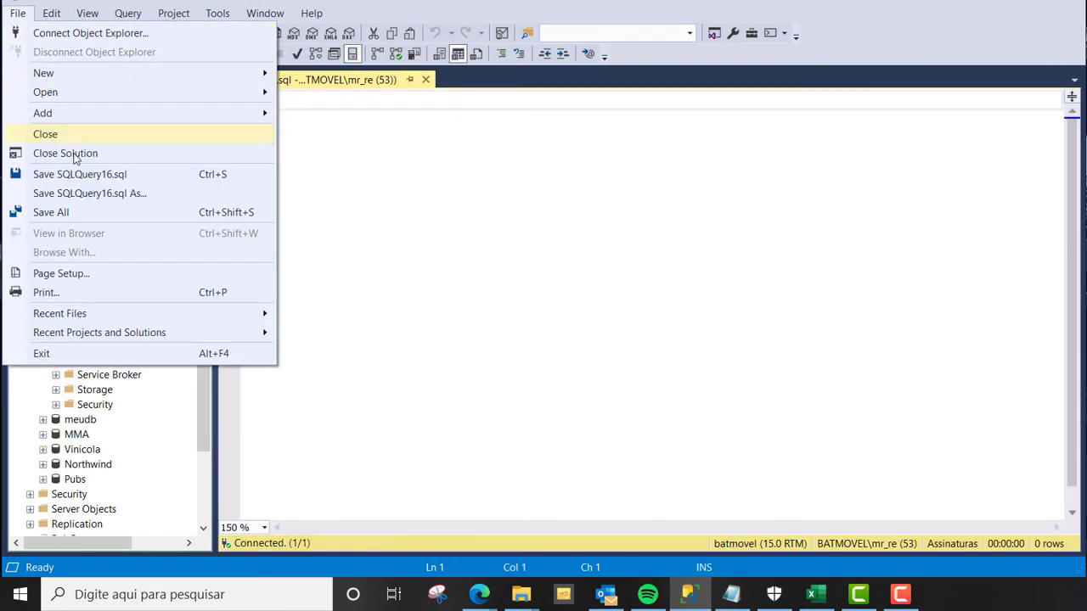
pyautogui.click(83, 193)
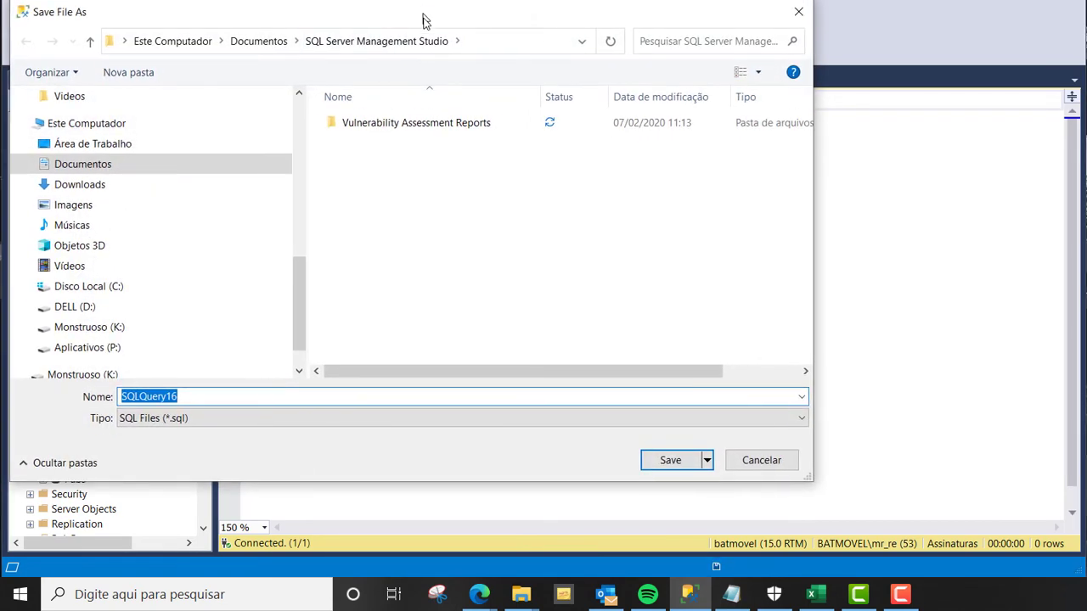
pyautogui.write('Renato')
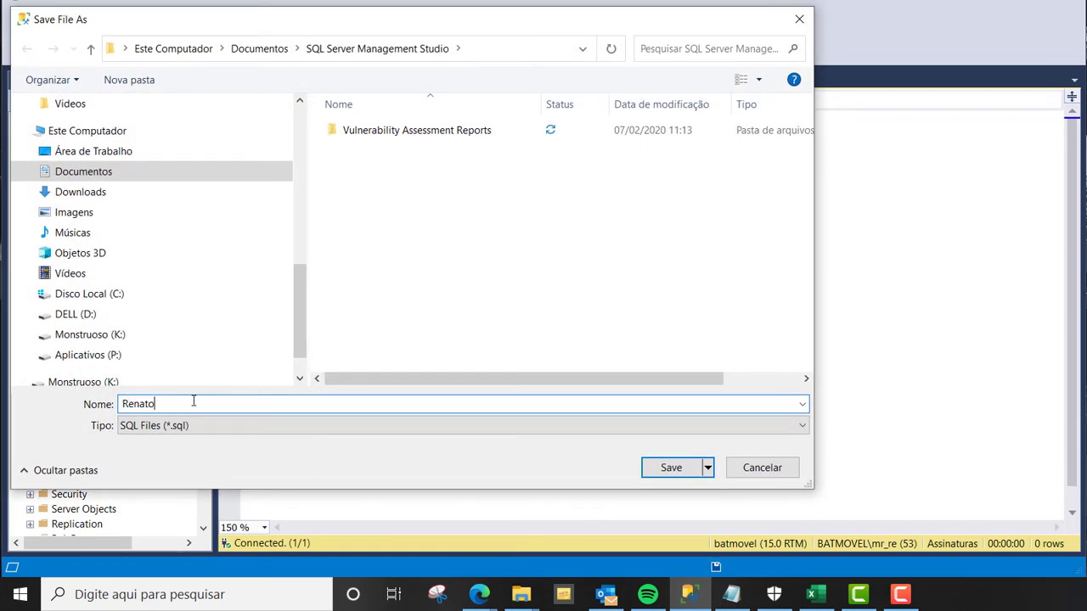
pyautogui.click(661, 464)
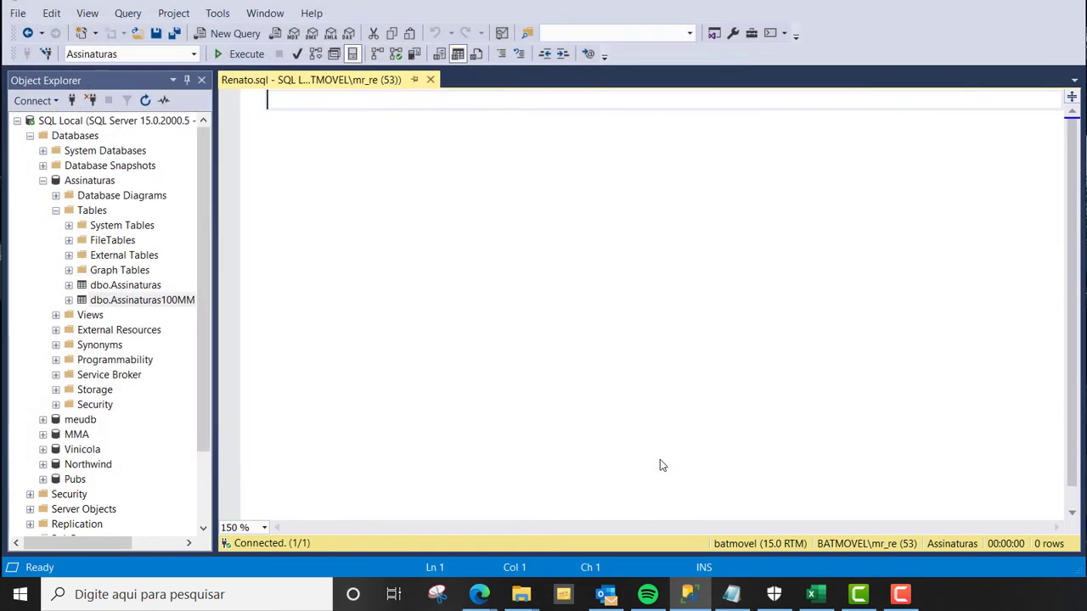
# Script the dbo.Assinaturas100MM table as CREATE to a new query editor window
pyautogui.rightClick(127, 302)
pyautogui.moveTo(253, 307)
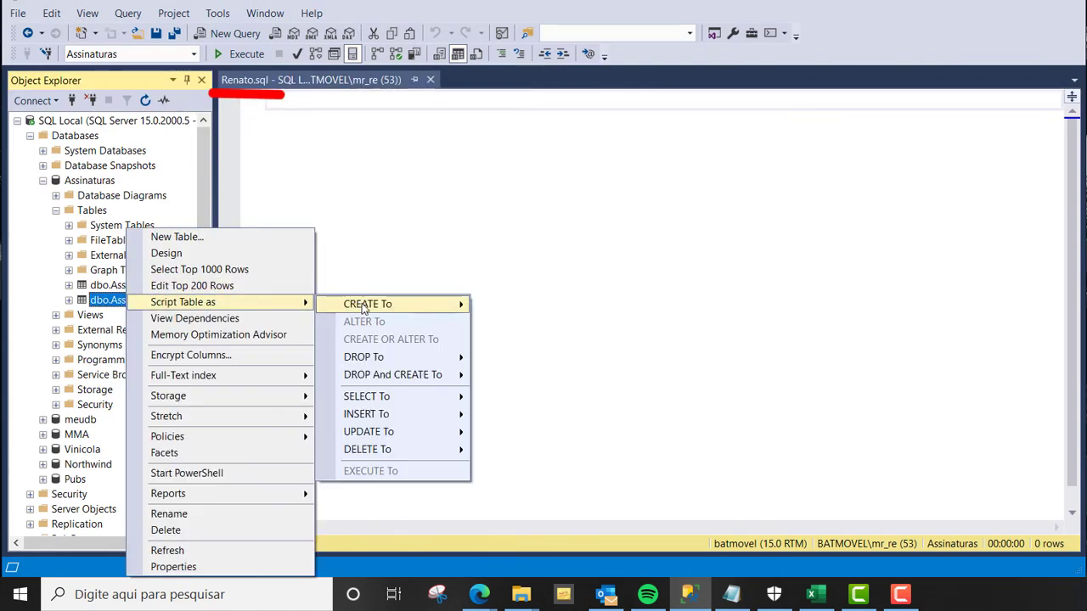
pyautogui.moveTo(382, 311)
pyautogui.click(509, 303)
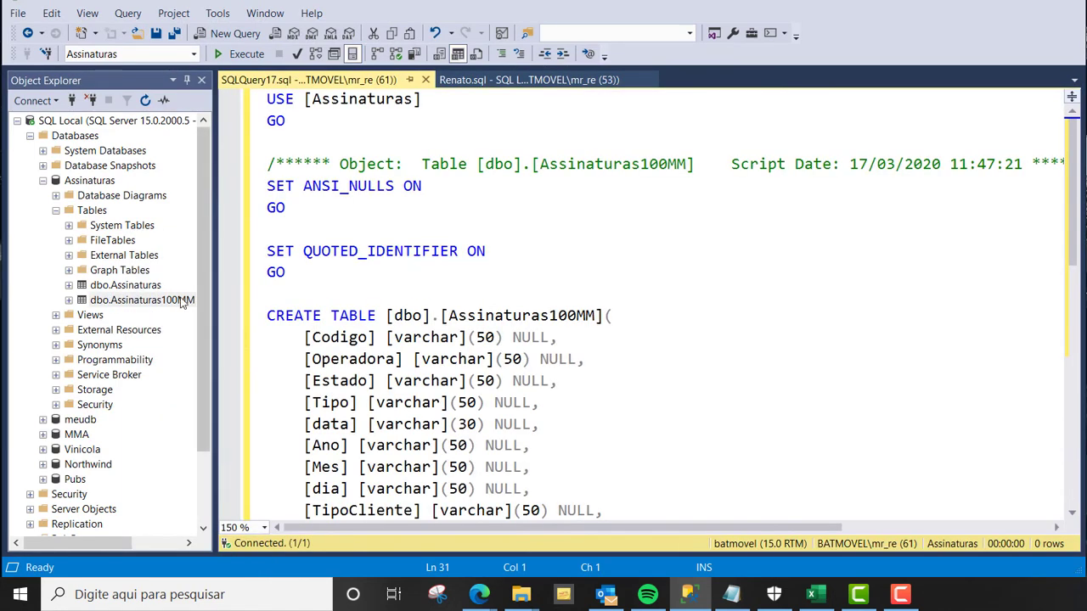
# Open the top 200 rows of the dbo.Assinaturas table for editing
pyautogui.rightClick(140, 287)
pyautogui.moveTo(327, 310)
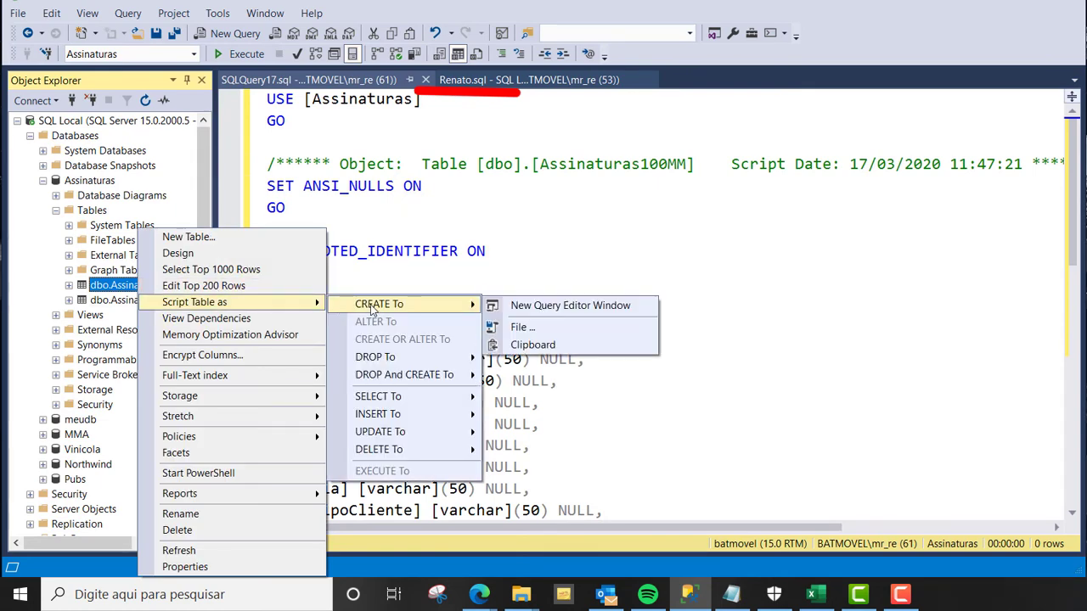
pyautogui.click(292, 286)
# Script dbo.Assinaturas100MM as CREATE once more to another new query editor window
pyautogui.rightClick(154, 290)
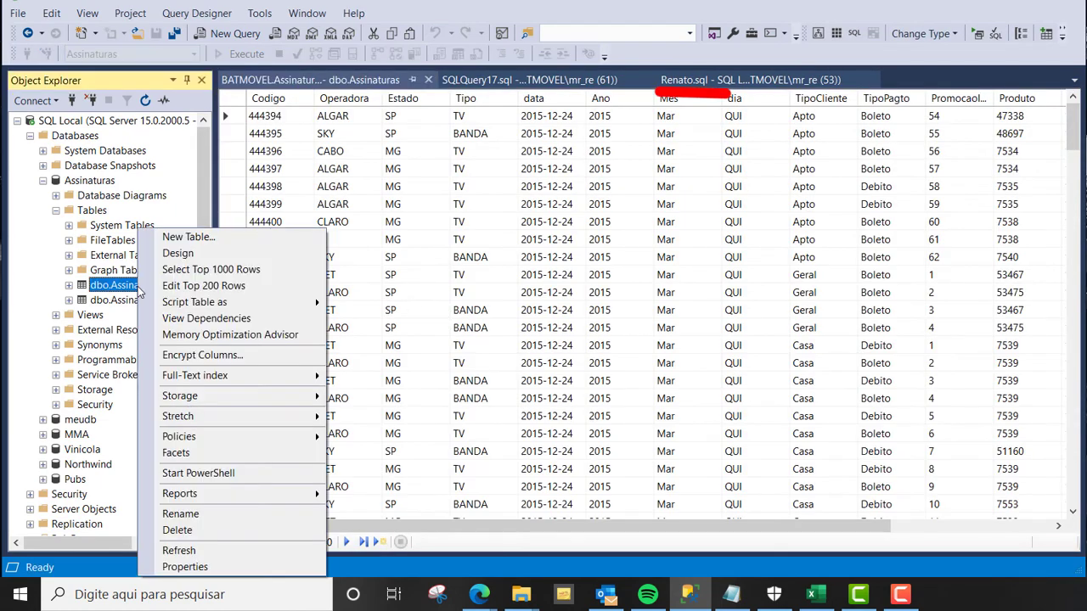
pyautogui.rightClick(111, 364)
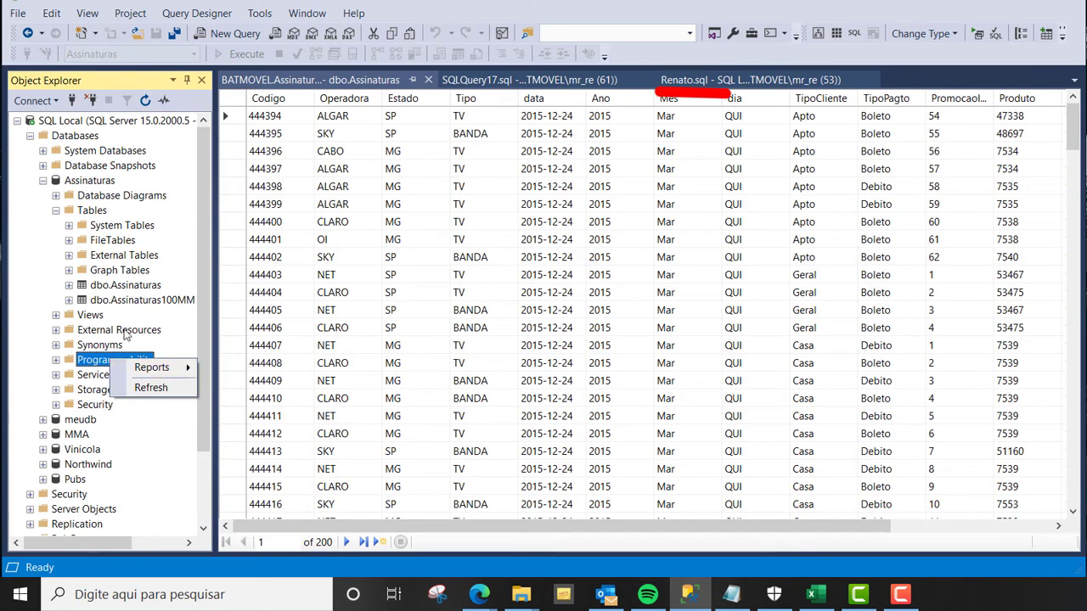
pyautogui.rightClick(129, 297)
pyautogui.moveTo(238, 304)
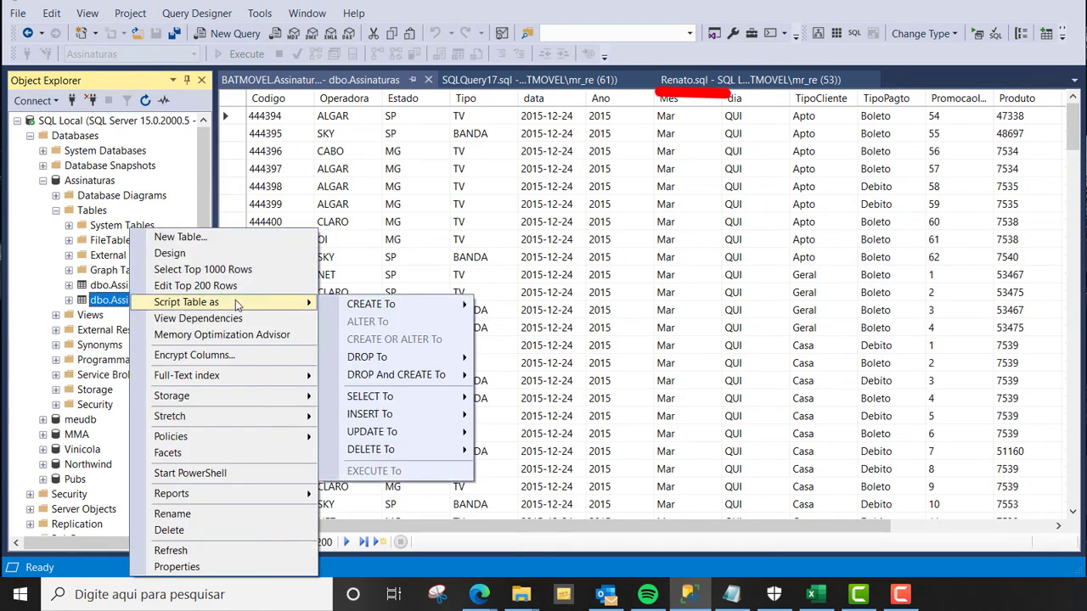
pyautogui.moveTo(366, 306)
pyautogui.click(523, 310)
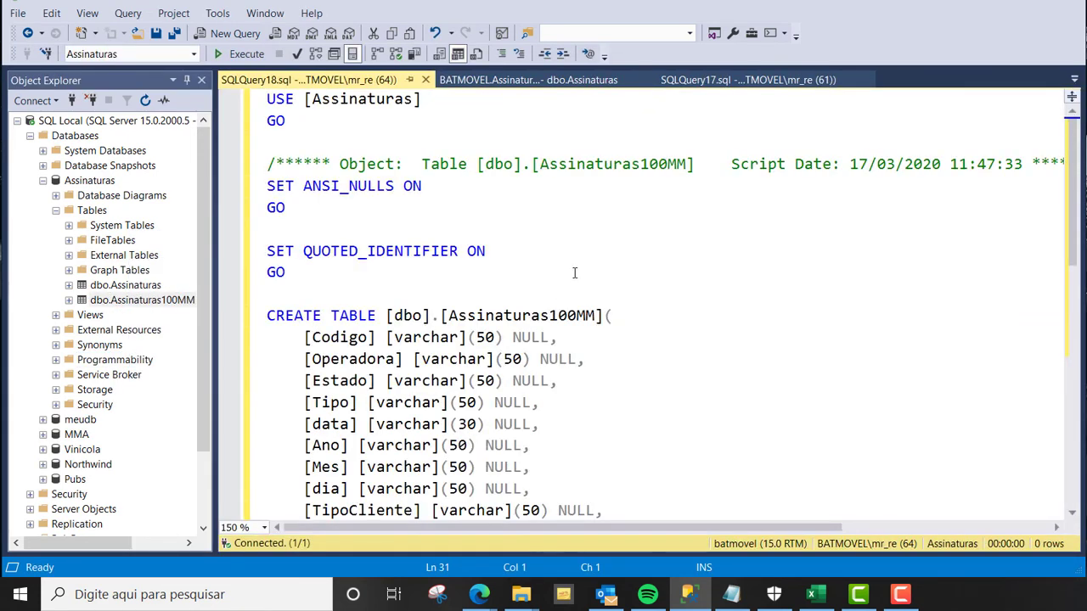
# Close the SQLQuery18.sql tab and toggle the pin status of the saved query file's tab
pyautogui.click(535, 83)
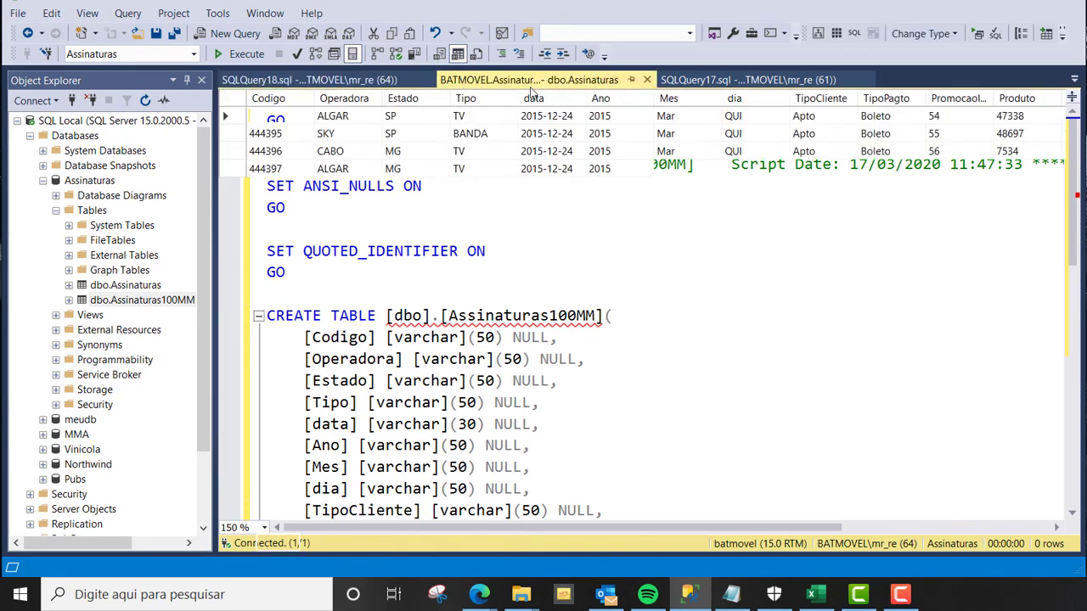
pyautogui.click(701, 83)
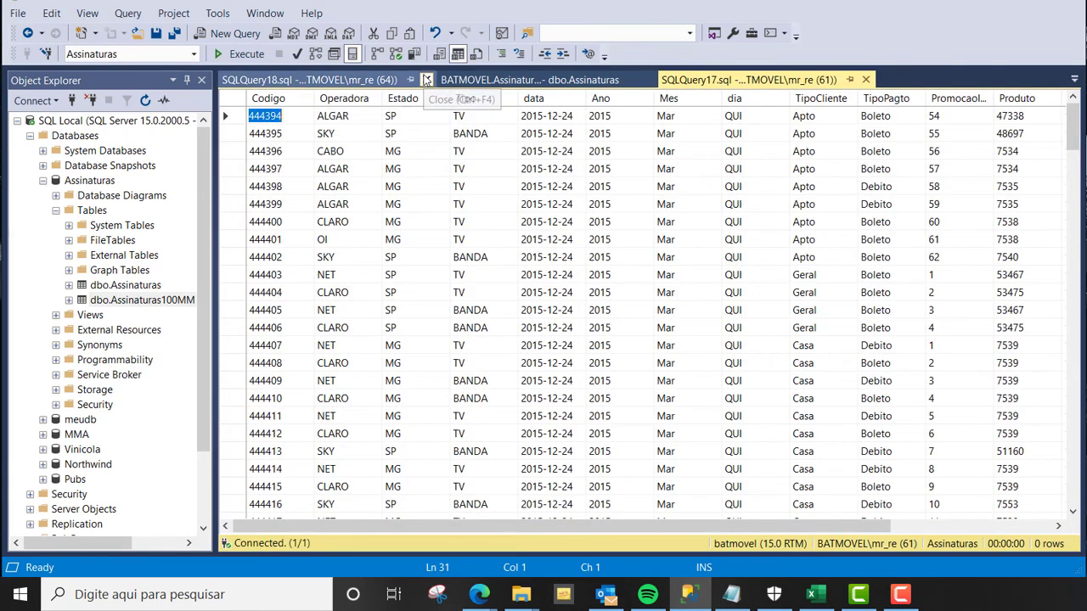
pyautogui.click(428, 80)
pyautogui.click(747, 82)
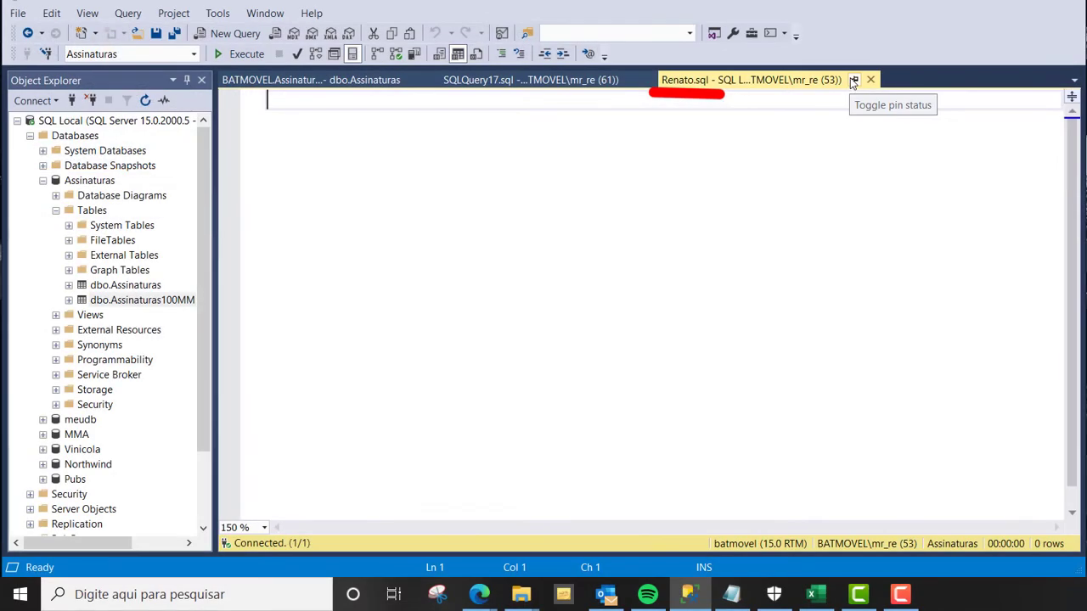
pyautogui.click(853, 81)
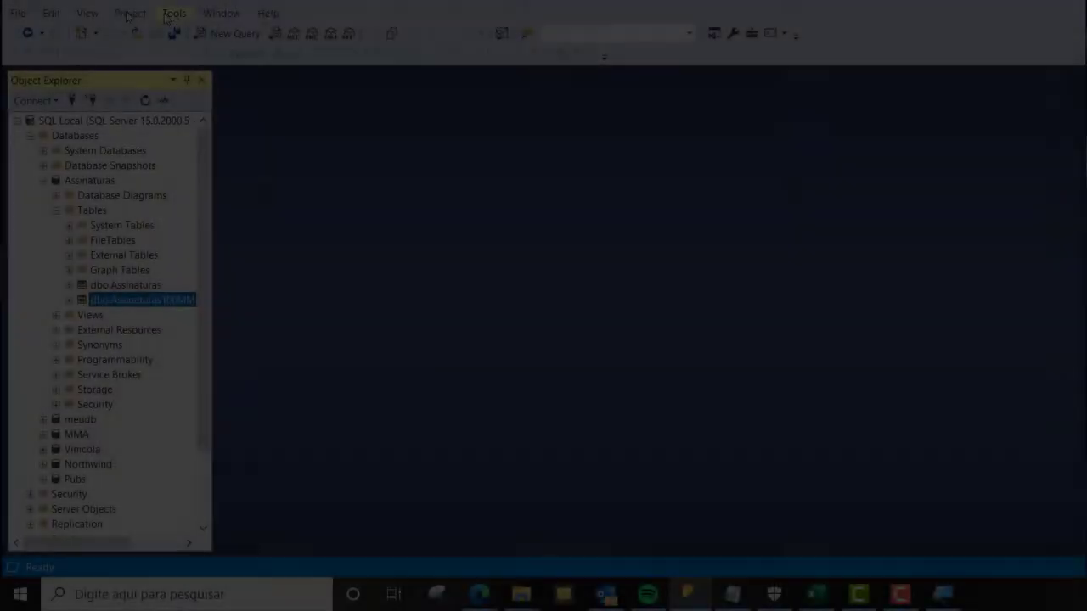
# Open the MaintenanceSolution-Ola-Hallengren.sql script from the recently used files
pyautogui.click(17, 13)
pyautogui.moveTo(163, 315)
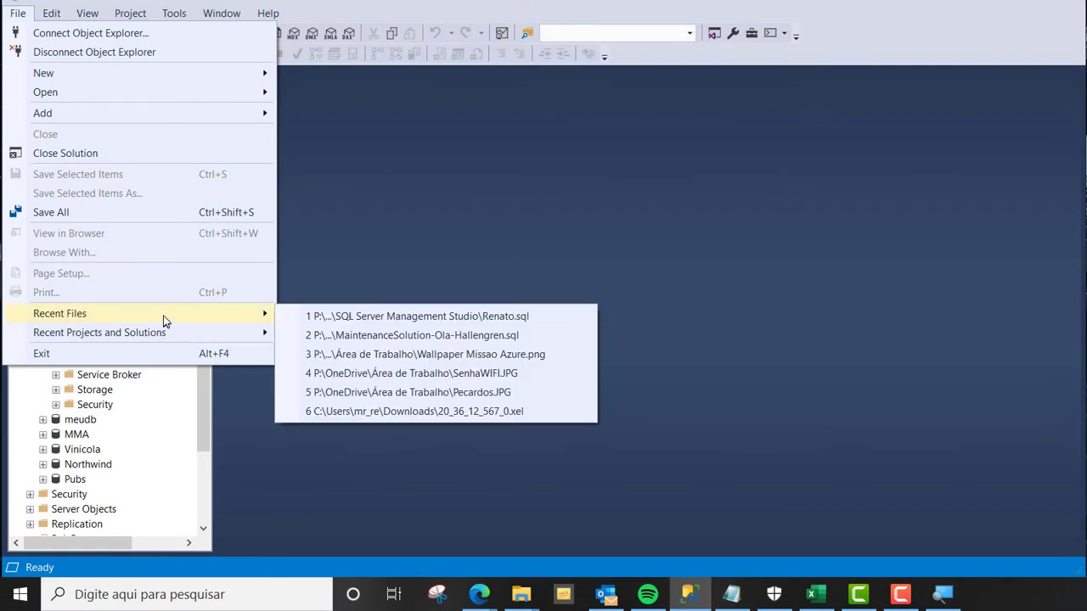
pyautogui.click(419, 335)
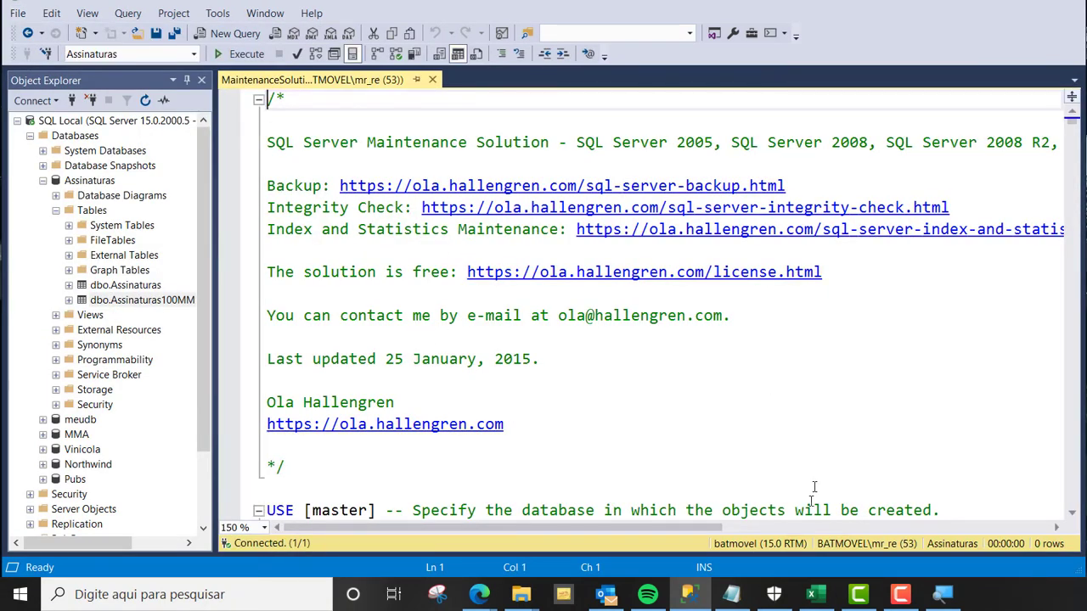
# Set the script editor's zoom to 100 %
pyautogui.moveTo(1069, 125); pyautogui.dragTo(1081, 503)
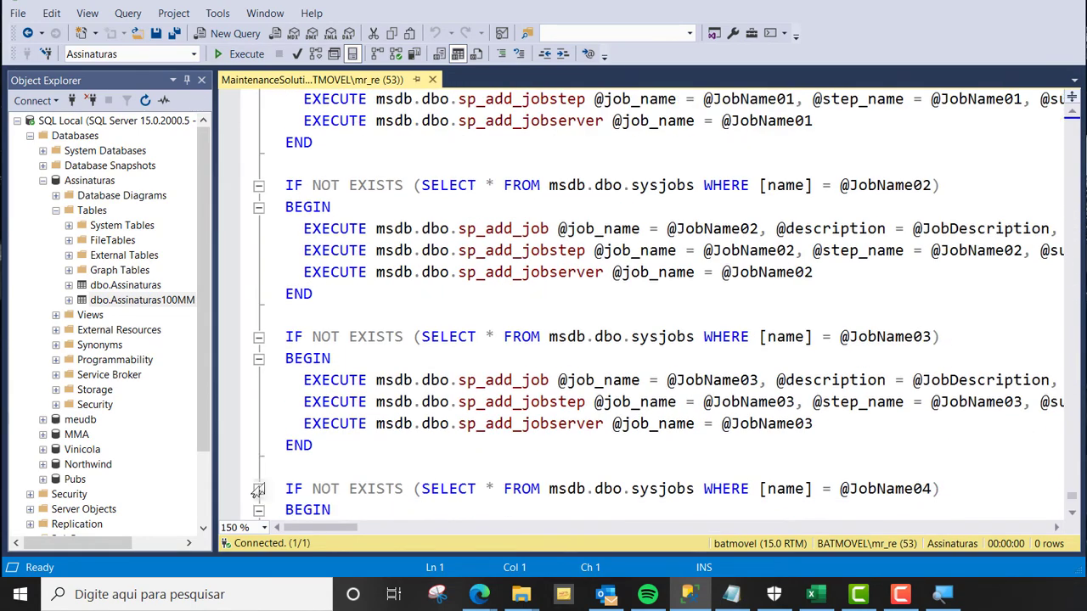
pyautogui.click(263, 527)
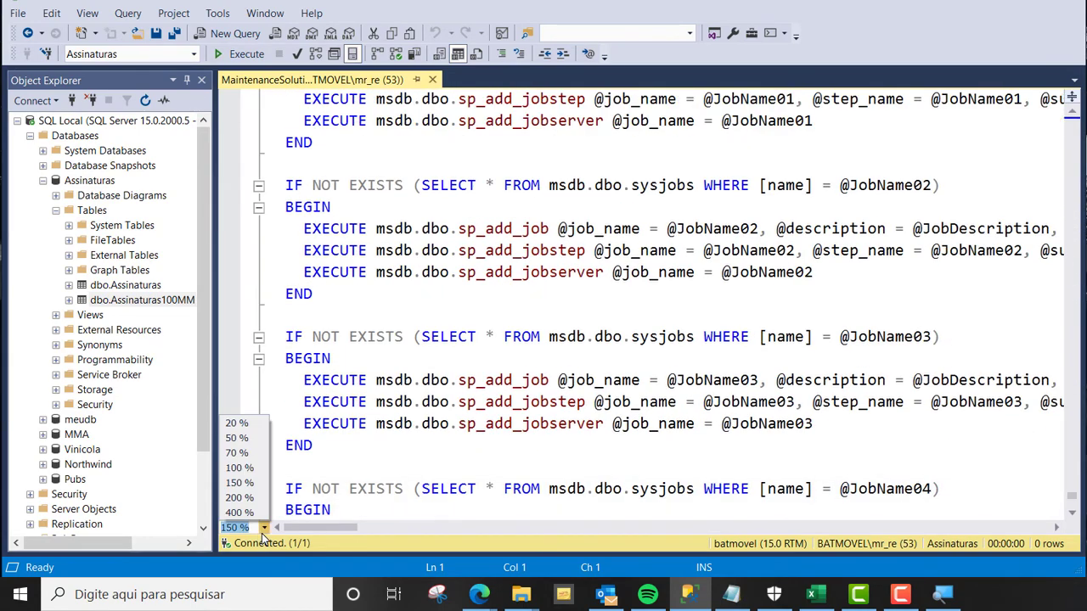
pyautogui.click(242, 467)
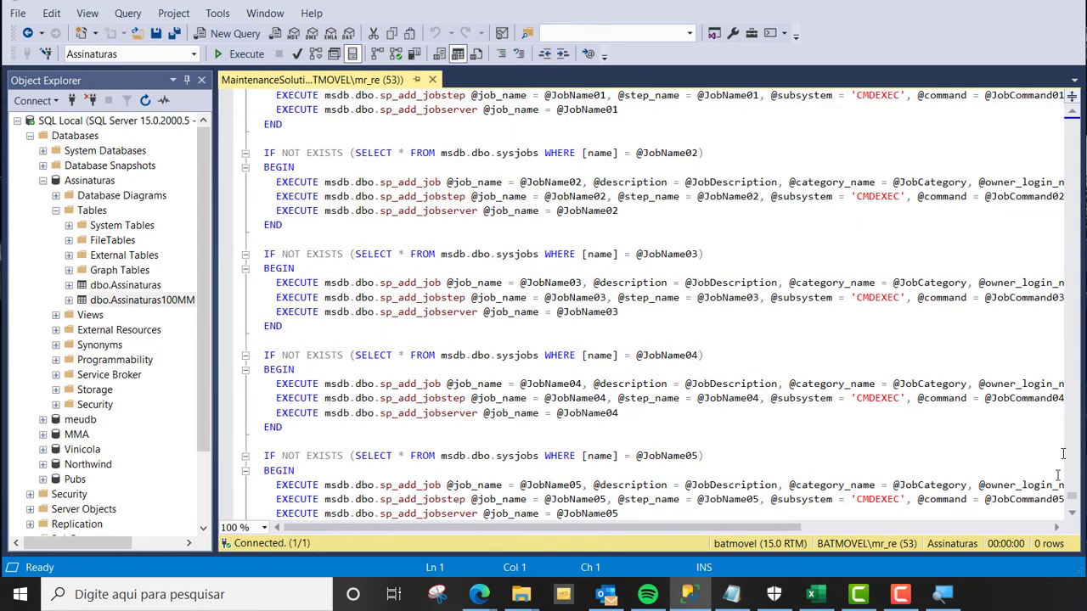
# Examine the job creation statements at the very end of the maintenance script
pyautogui.moveTo(1071, 503)
pyautogui.mouseDown()
pyautogui.moveTo(1072, 514)
pyautogui.moveTo(1072, 503)
pyautogui.mouseUp()
pyautogui.click(326, 500)
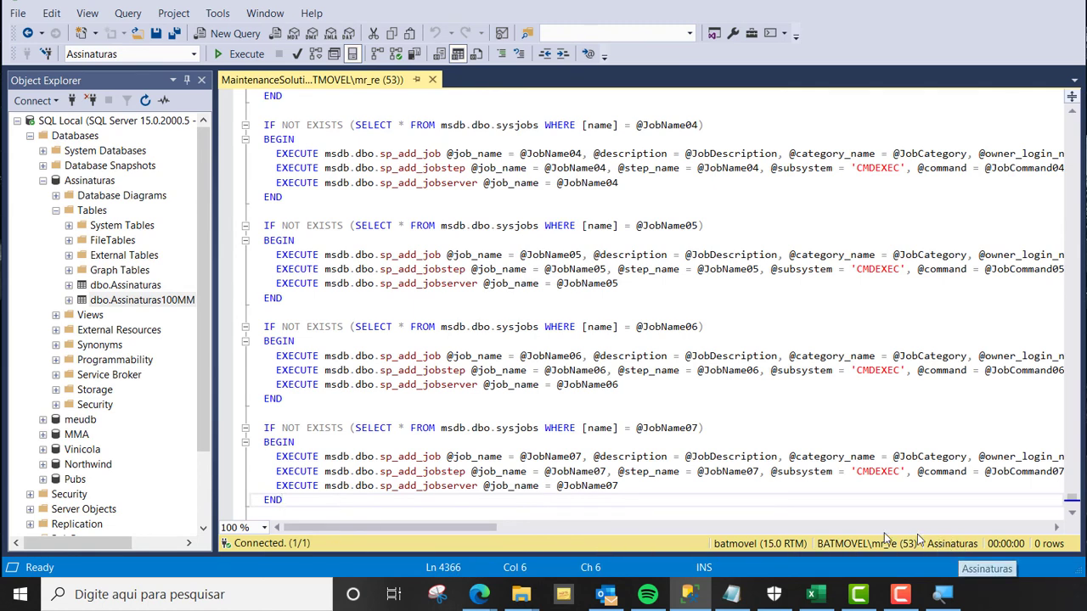
pyautogui.click(513, 486)
pyautogui.click(446, 458)
pyautogui.click(344, 471)
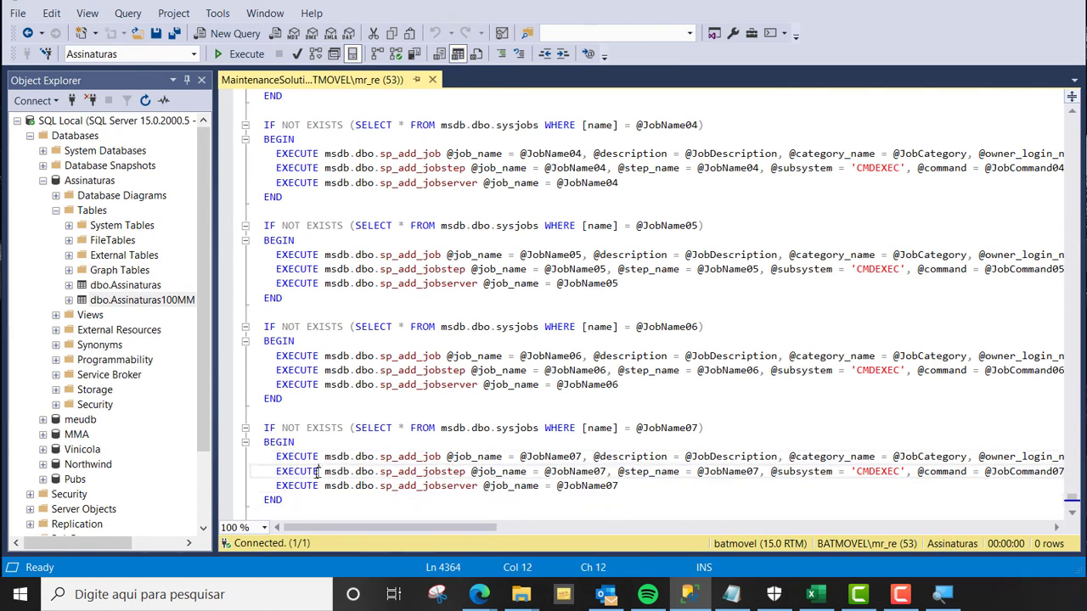
pyautogui.click(237, 487)
pyautogui.click(237, 499)
pyautogui.click(301, 499)
# Skim the maintenance script from its job settings up to the header and back down to the RESTORE VERIFYONLY code
pyautogui.scroll(20, 645, 413)
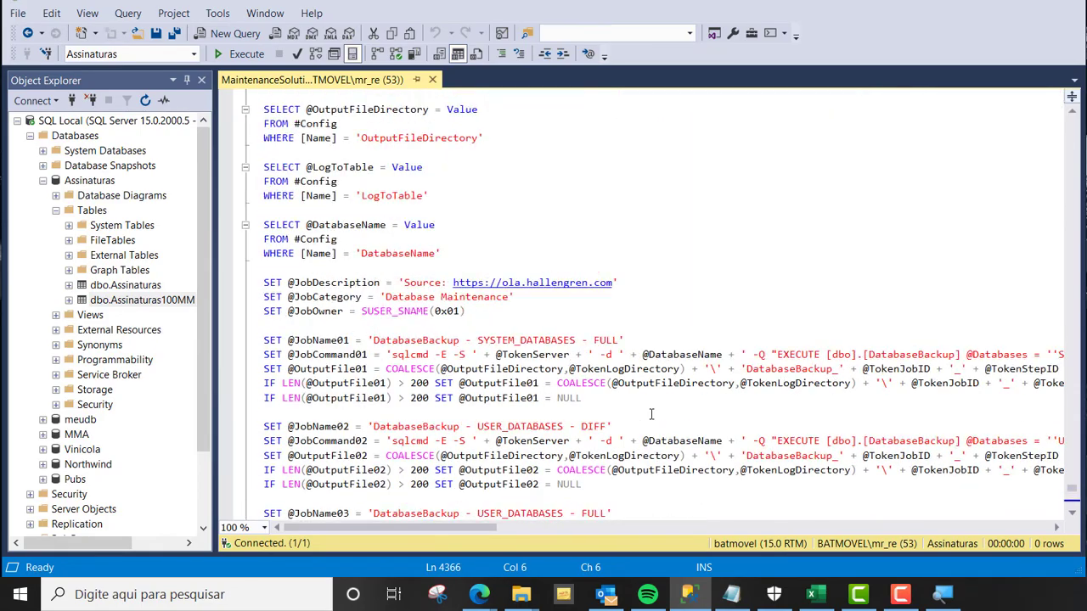
pyautogui.scroll(20, 651, 414)
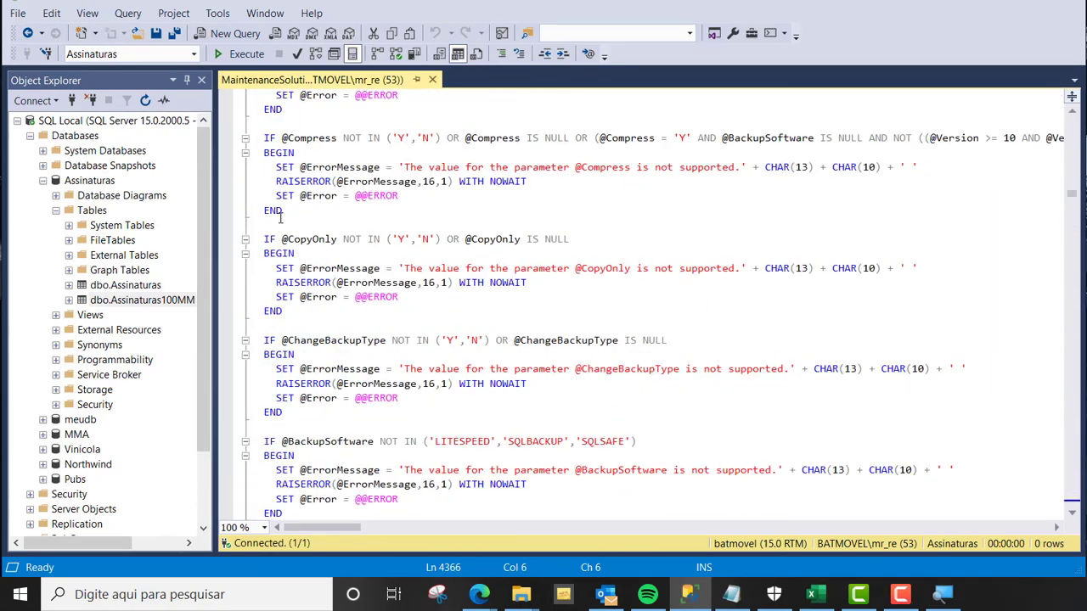
pyautogui.click(276, 223)
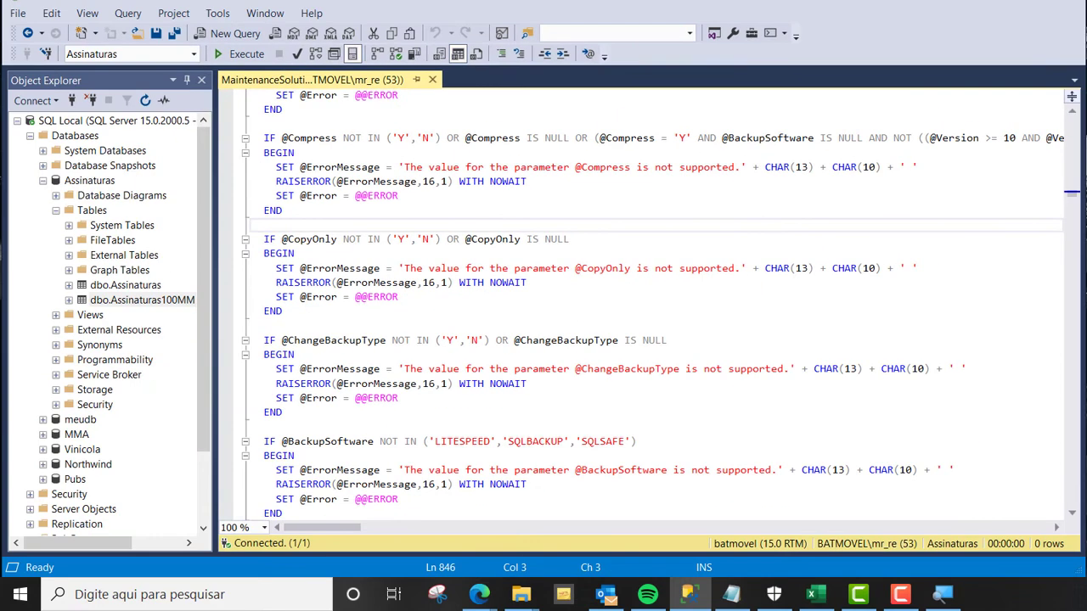
pyautogui.scroll(20, 618, 241)
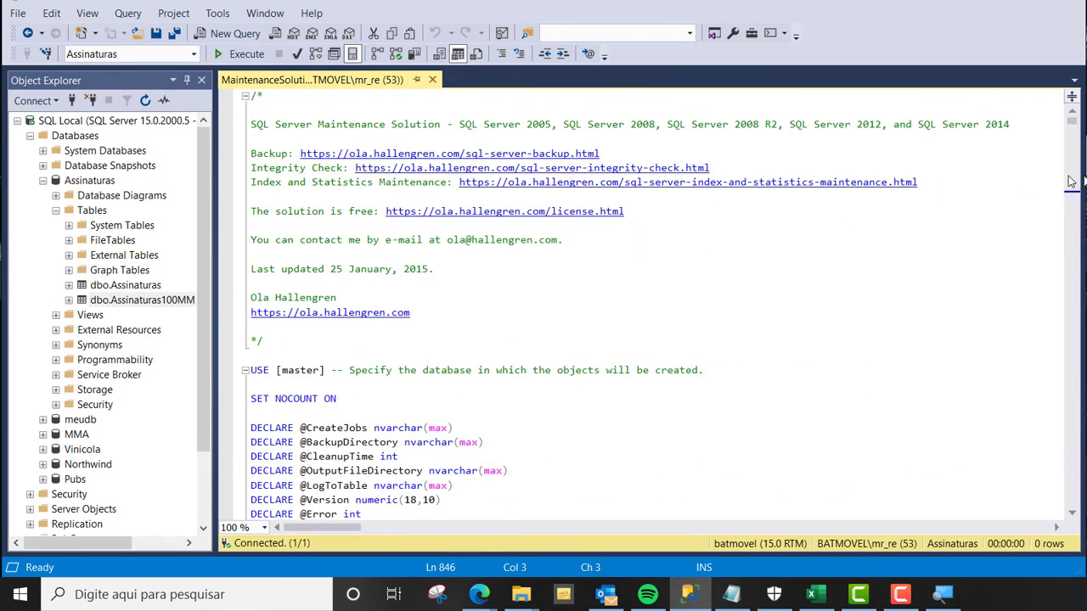
pyautogui.scroll(-20, 589, 241)
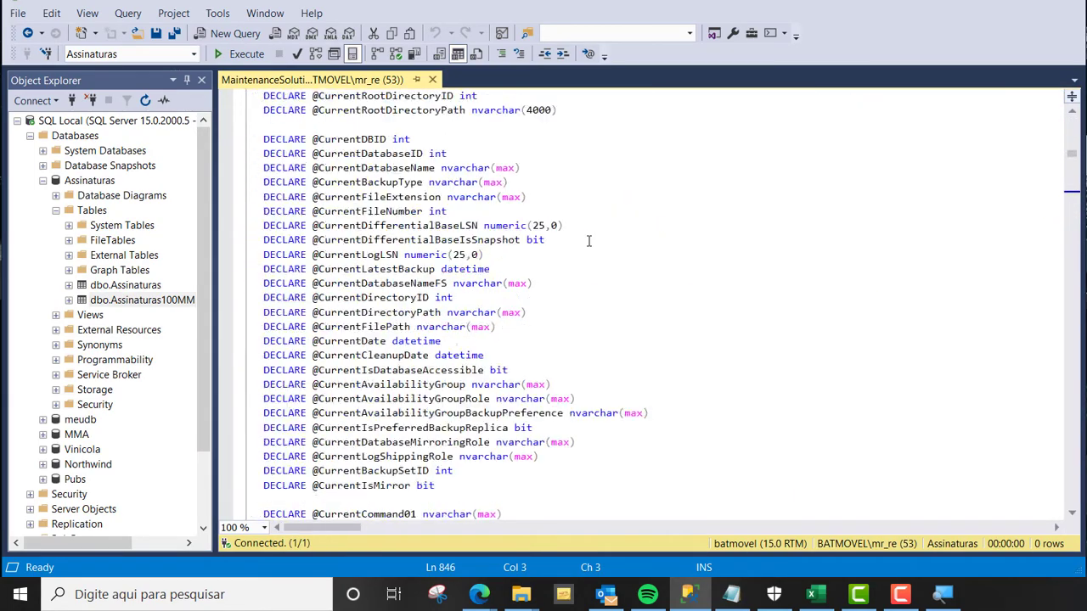
pyautogui.scroll(-20, 588, 241)
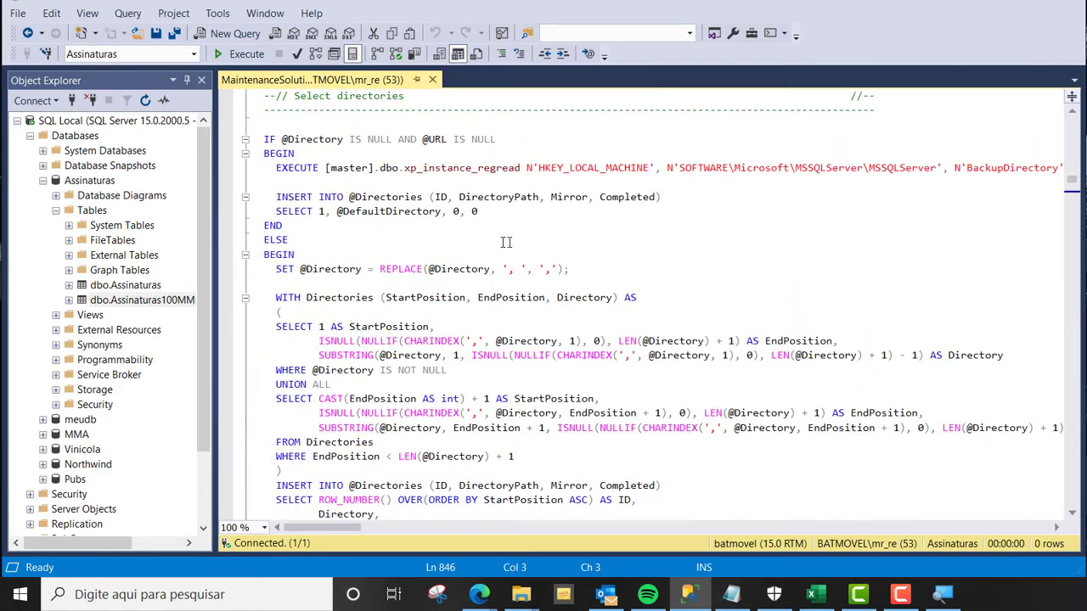
pyautogui.scroll(-20, 527, 239)
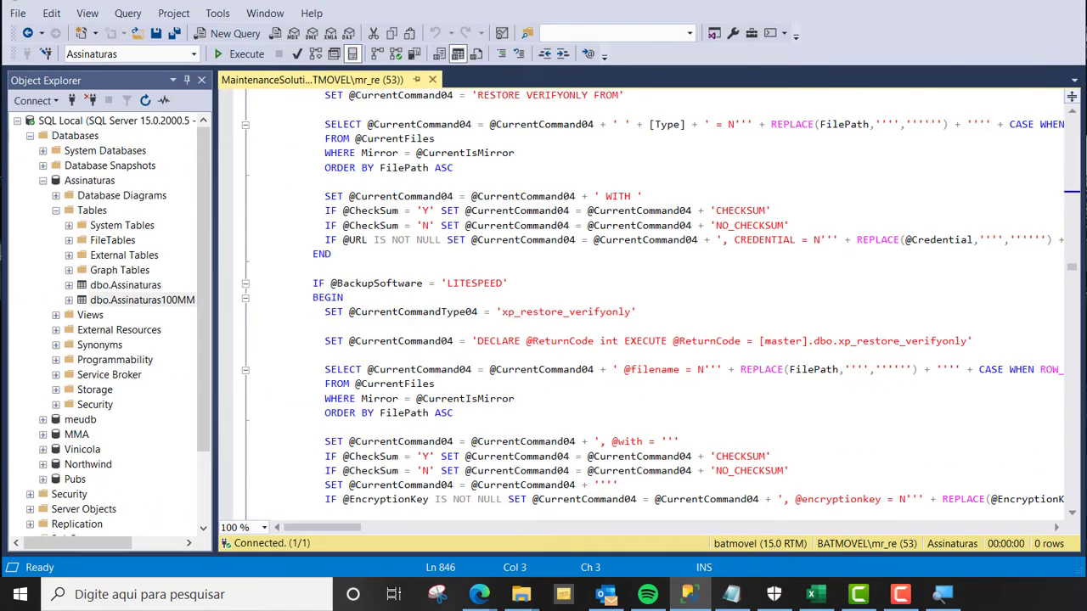
pyautogui.click(272, 276)
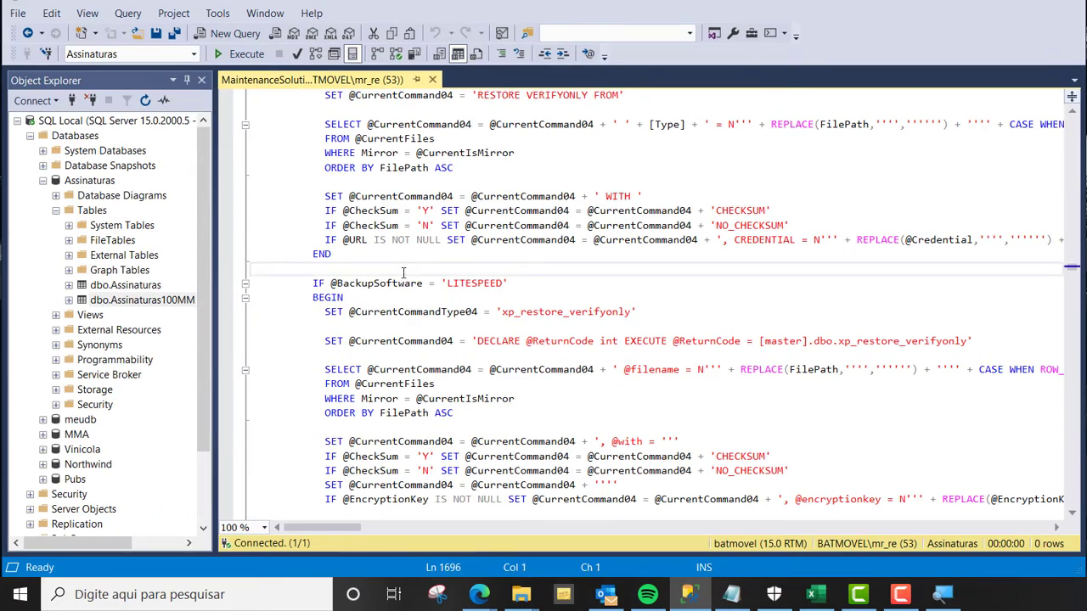
pyautogui.write('Luis Ren')
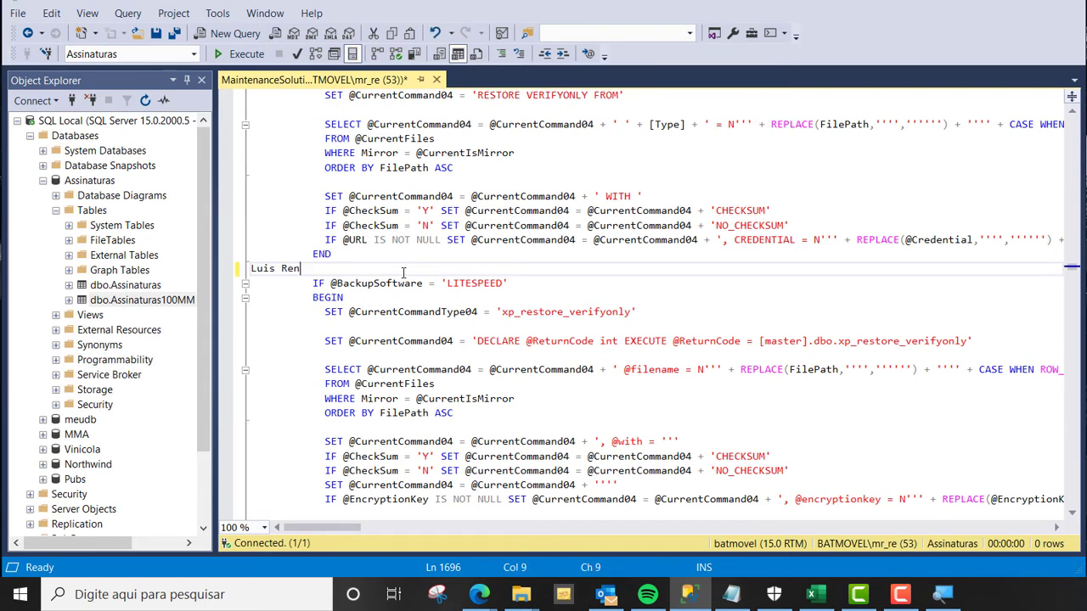
pyautogui.write('ato')
pyautogui.press('Return')
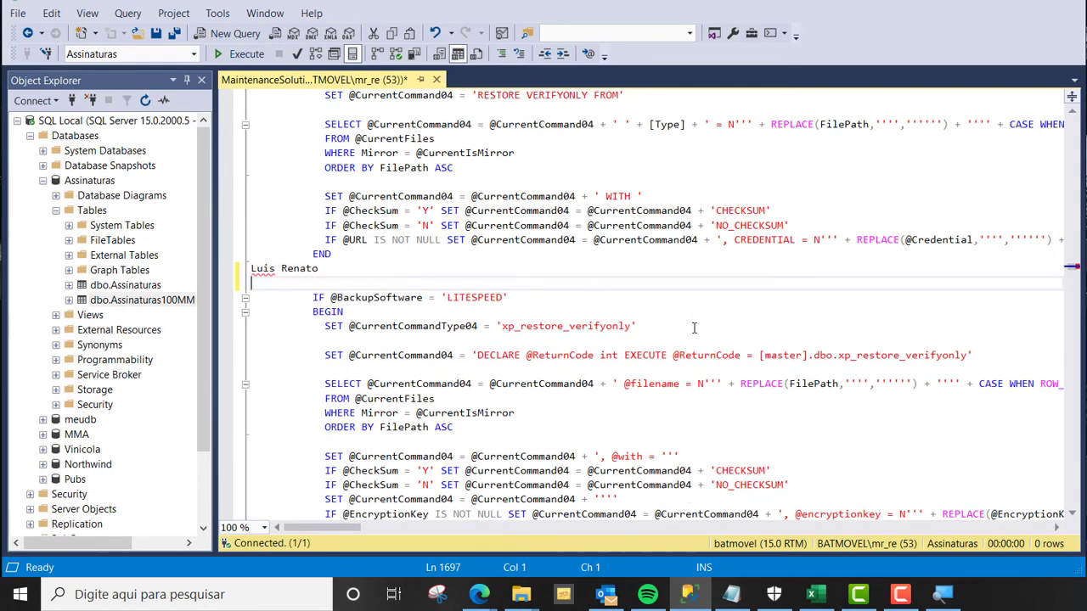
# Review the backup command code above the inserted name, up to the SQLBACKUP section
pyautogui.scroll(2, 717, 266)
pyautogui.click(719, 266)
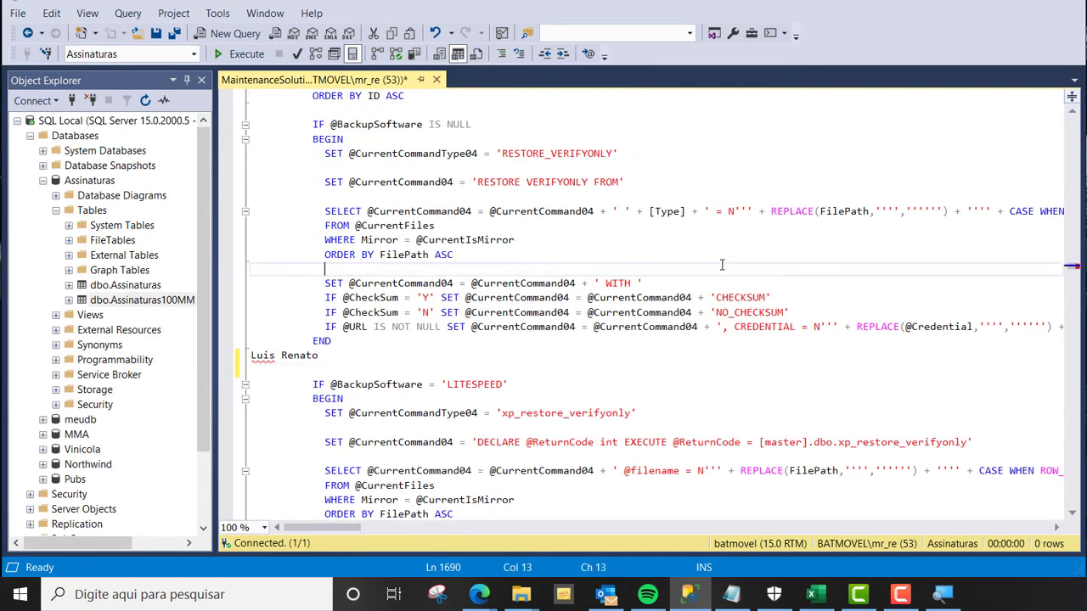
pyautogui.scroll(1, 721, 265)
pyautogui.click(686, 228)
pyautogui.scroll(15, 769, 289)
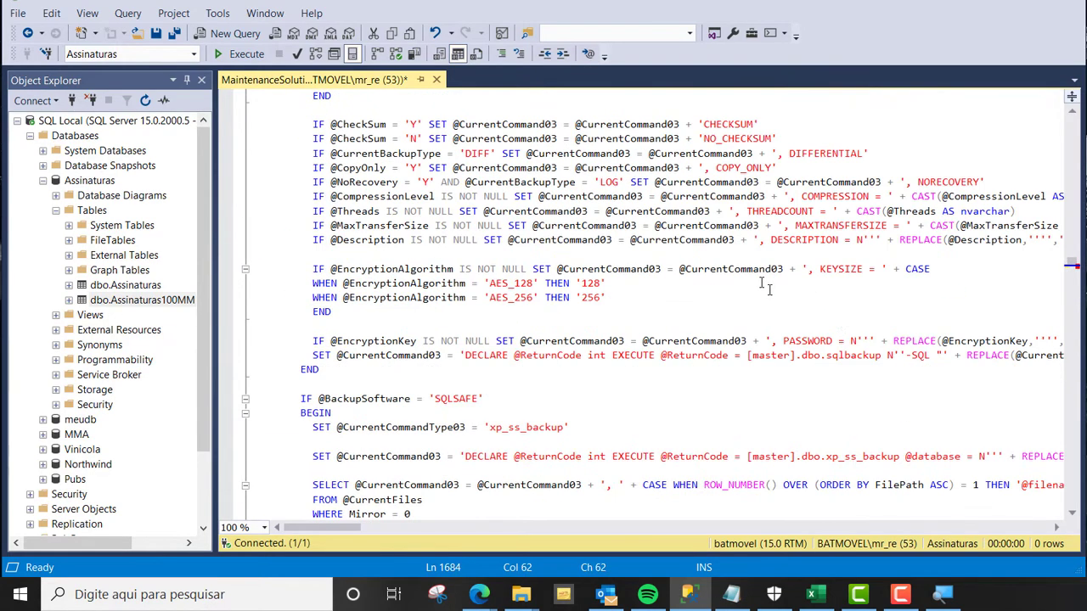
pyautogui.scroll(6, 866, 298)
pyautogui.click(761, 267)
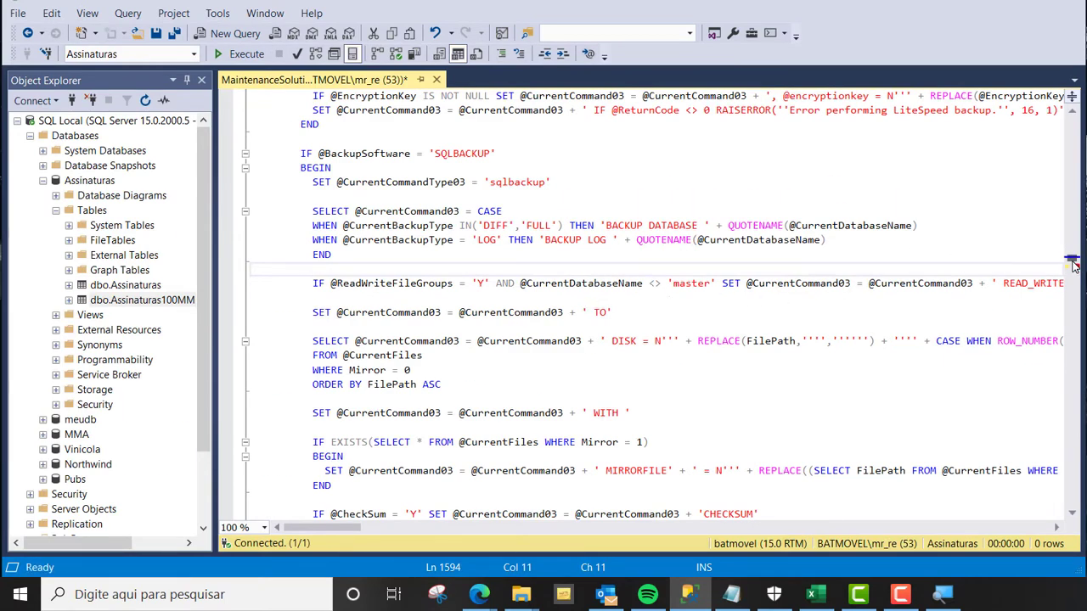
# Return to the inserted name before the LITESPEED verification block and delete it
pyautogui.scroll(-20, 726, 318)
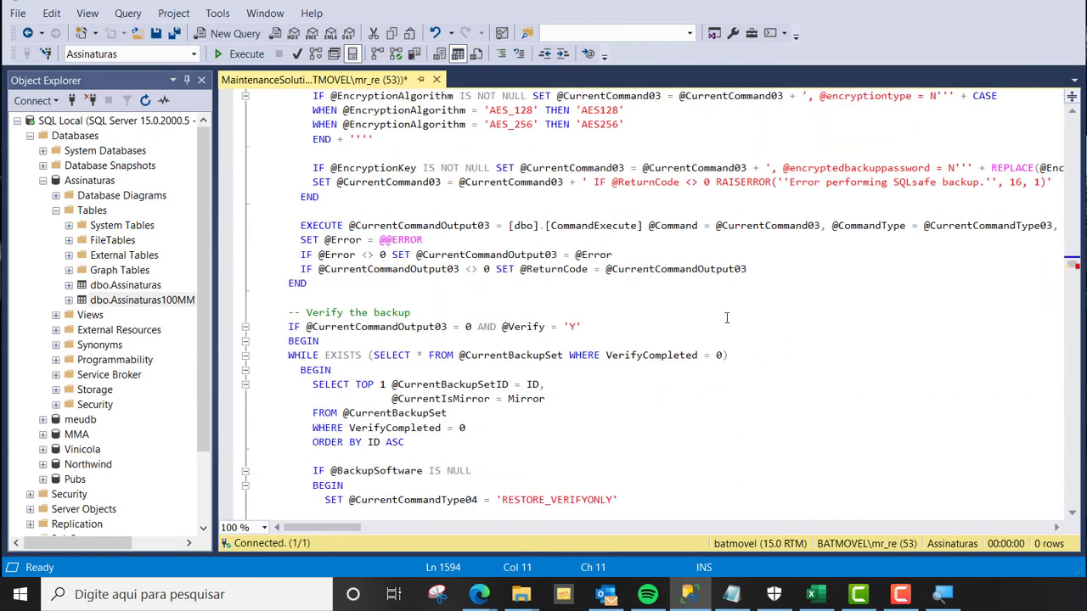
pyautogui.scroll(-15, 726, 318)
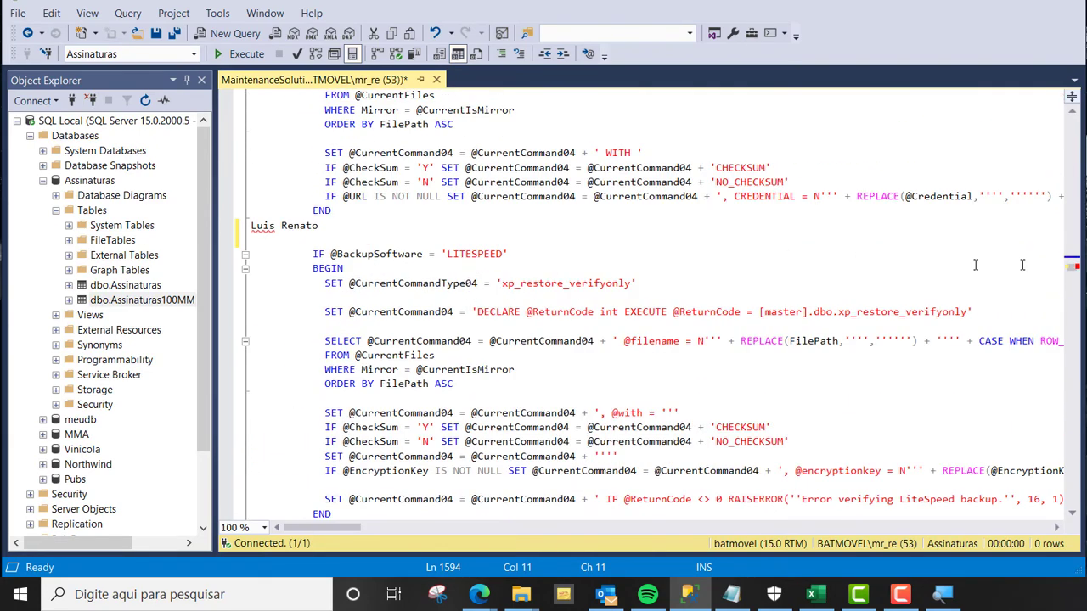
pyautogui.click(335, 225)
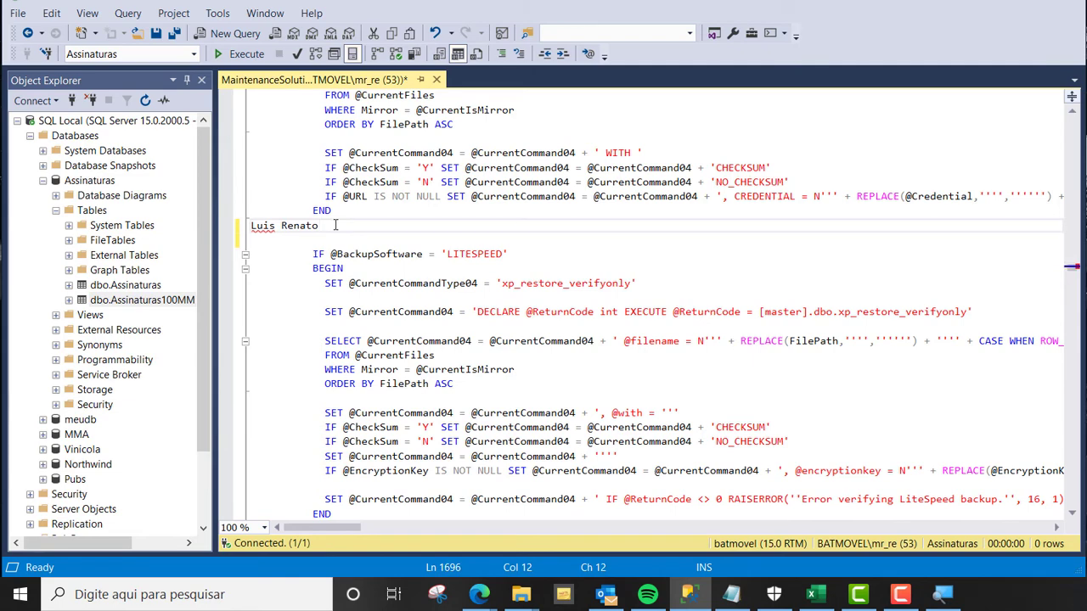
pyautogui.moveTo(335, 225); pyautogui.dragTo(246, 225)
pyautogui.press('Delete')
# Examine the variable declarations and initial settings near the start of the maintenance script
pyautogui.scroll(3, 219, 232)
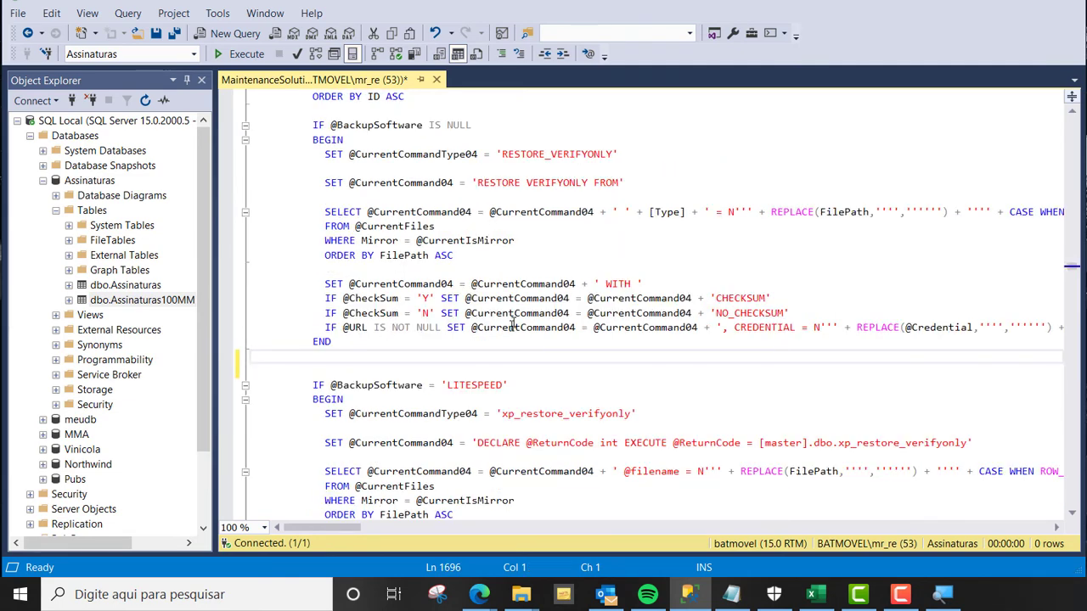
pyautogui.scroll(10, 560, 335)
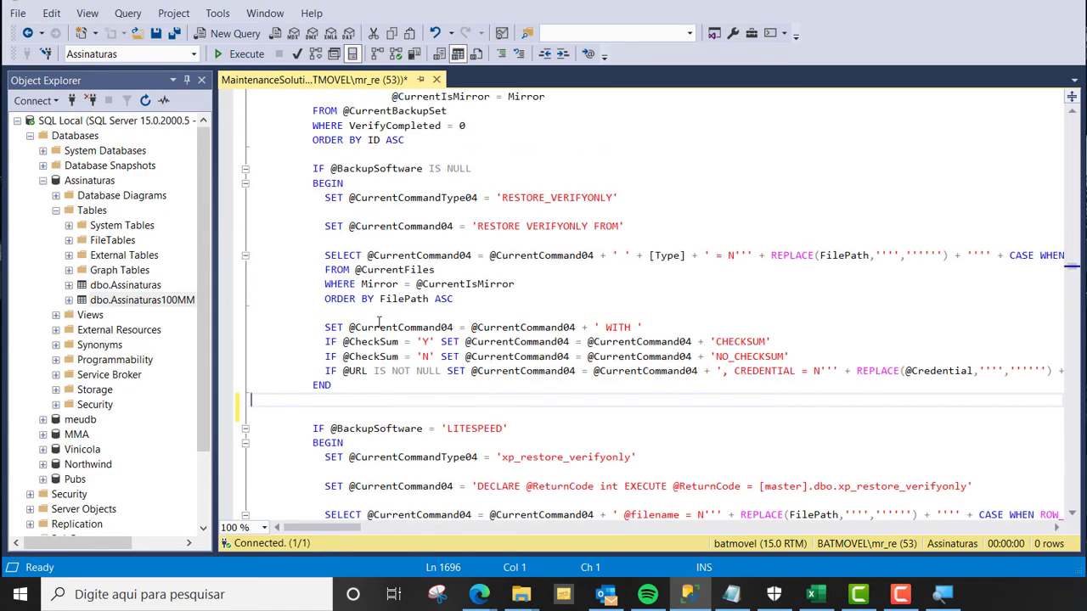
pyautogui.scroll(10, 380, 321)
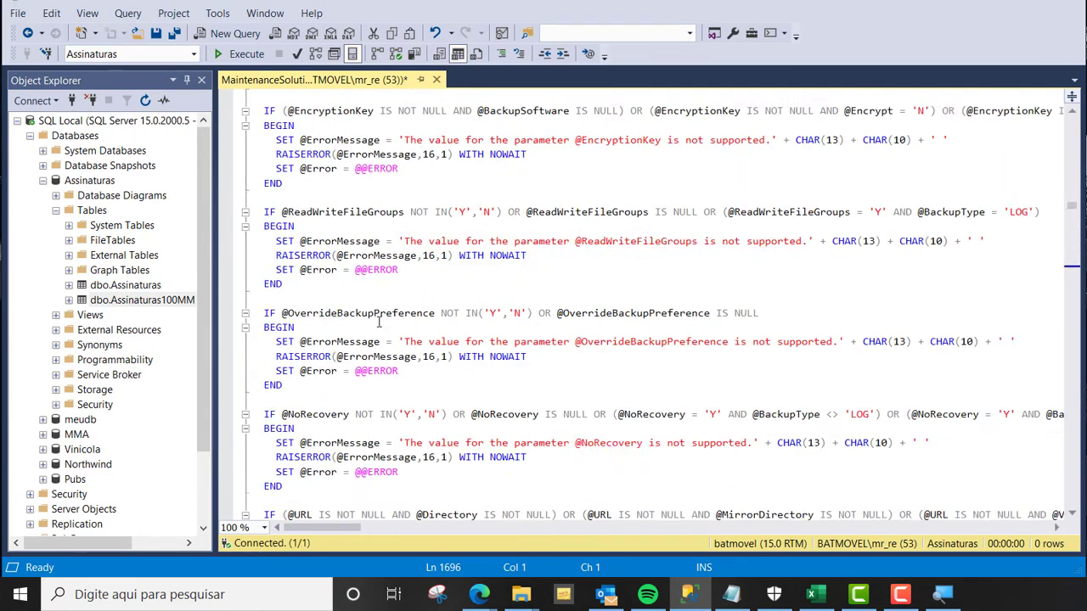
pyautogui.moveTo(1071, 165); pyautogui.dragTo(1071, 123)
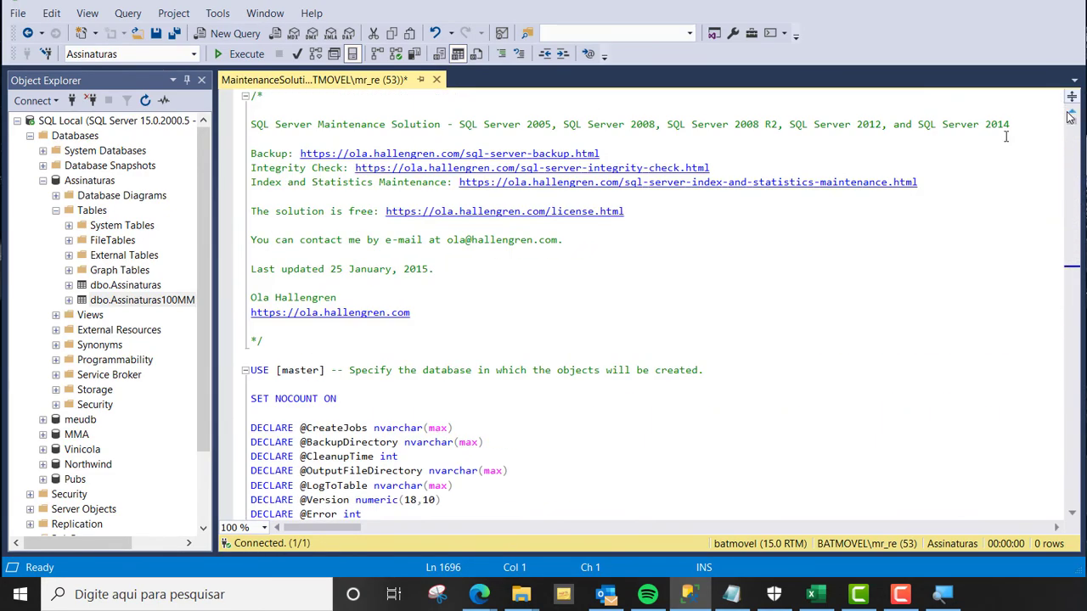
pyautogui.scroll(-6, 532, 289)
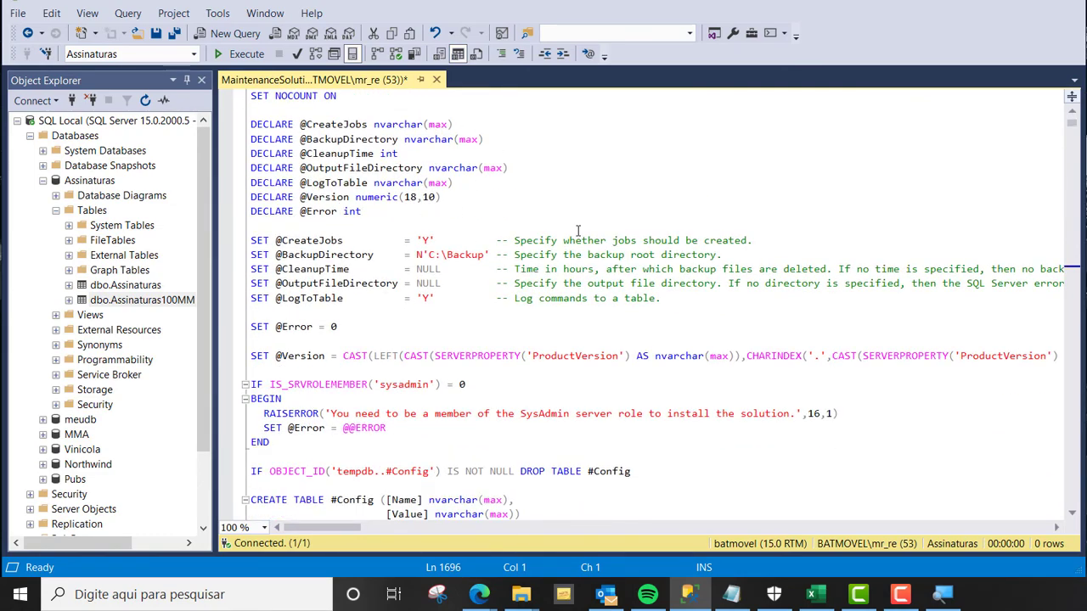
pyautogui.scroll(-20, 577, 233)
pyautogui.scroll(20, 577, 242)
pyautogui.scroll(-8, 577, 245)
pyautogui.scroll(1, 577, 246)
pyautogui.scroll(-1, 577, 246)
# Split the maintenance script's editor into two panes and place the cursor among the DECLARE lines in each
pyautogui.click(266, 14)
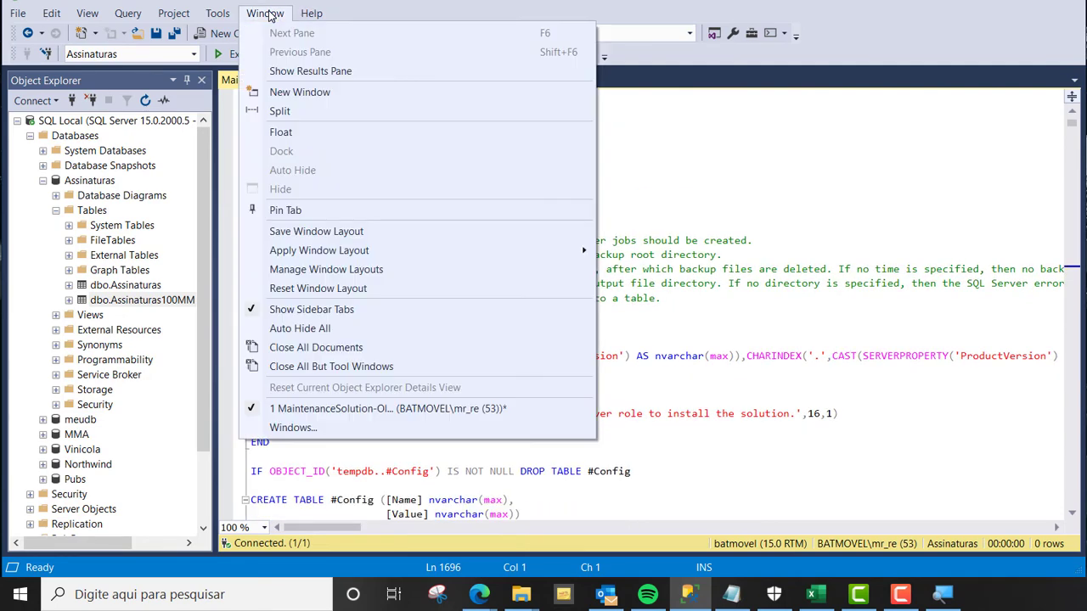
pyautogui.click(280, 111)
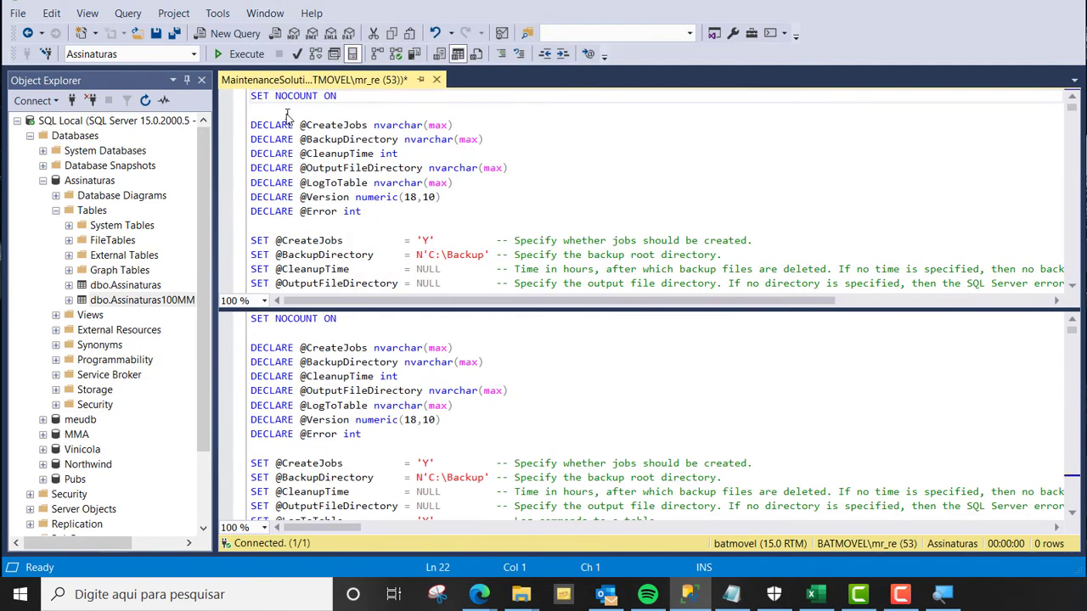
pyautogui.click(527, 376)
pyautogui.moveTo(440, 197); pyautogui.dragTo(252, 168)
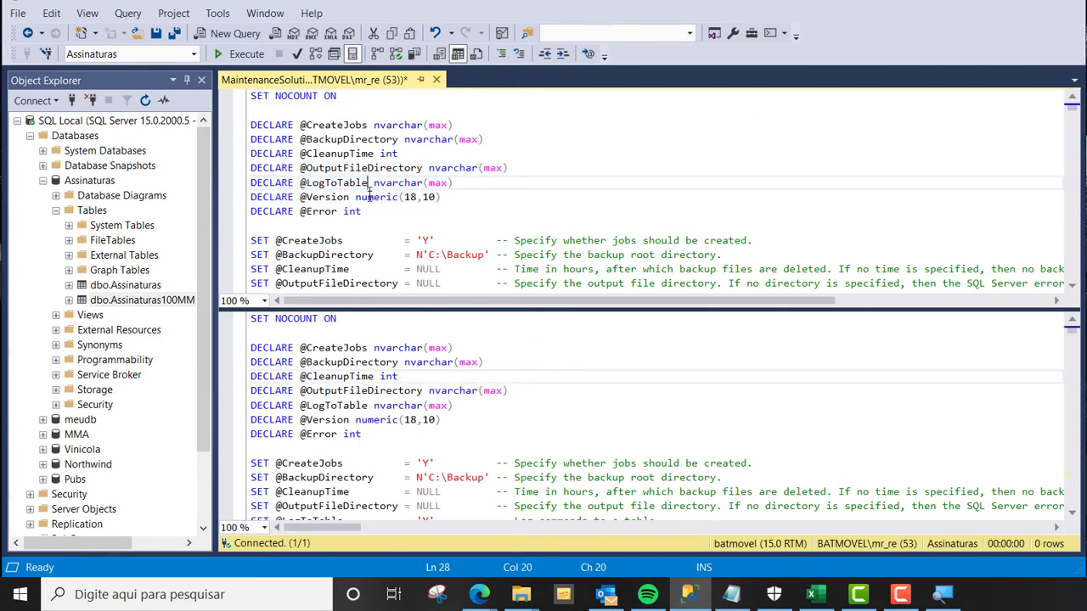
# Select the DECLARE block in the upper pane and the first IF NOT EXISTS block under "Check core requirements" in the lower pane
pyautogui.moveTo(361, 211); pyautogui.dragTo(244, 123)
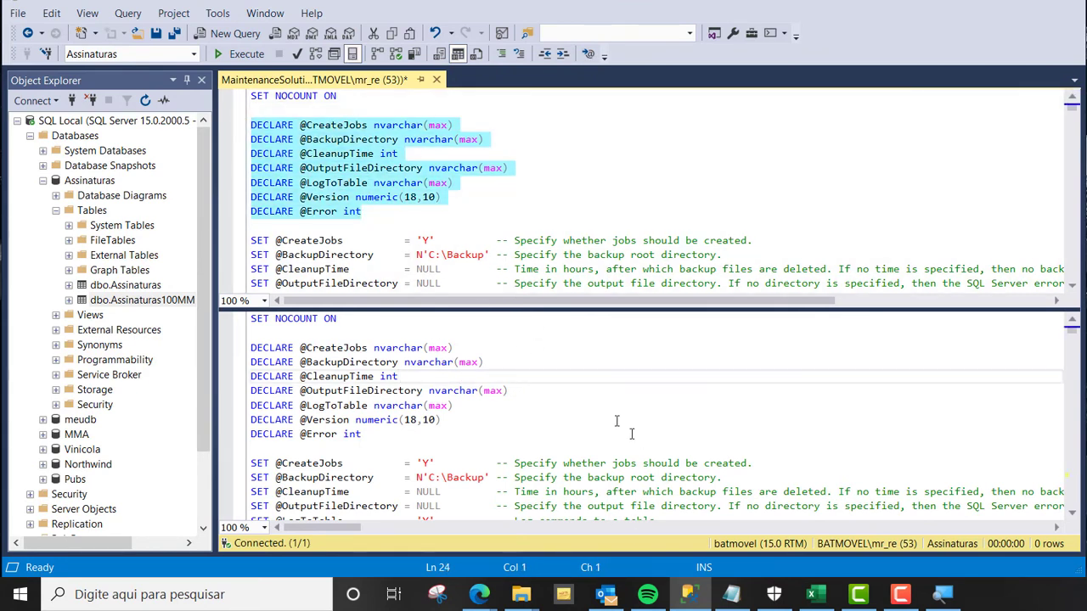
pyautogui.scroll(-20, 596, 376)
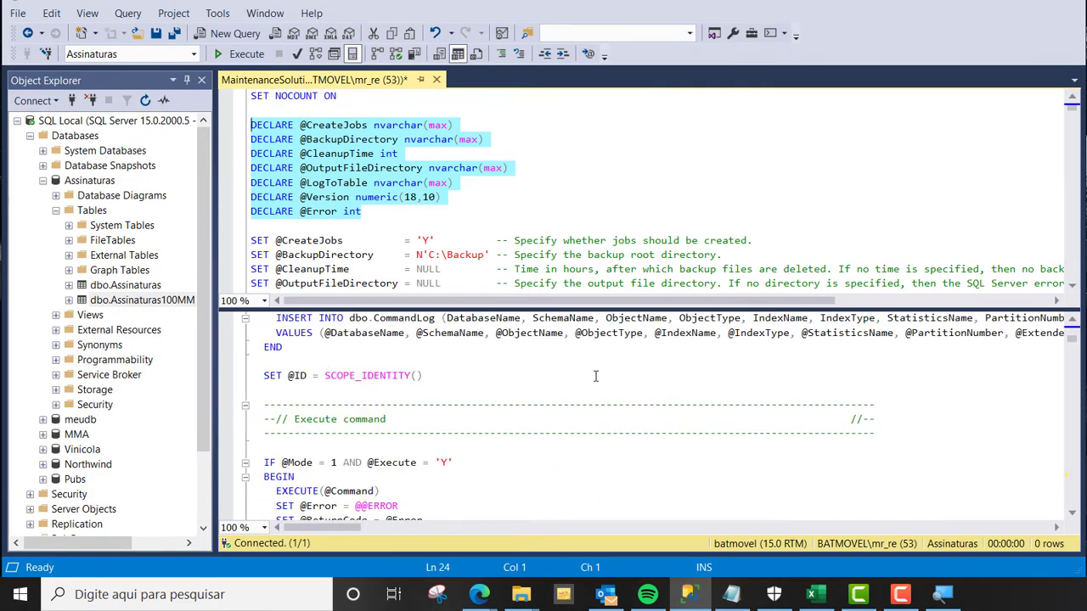
pyautogui.scroll(-20, 596, 377)
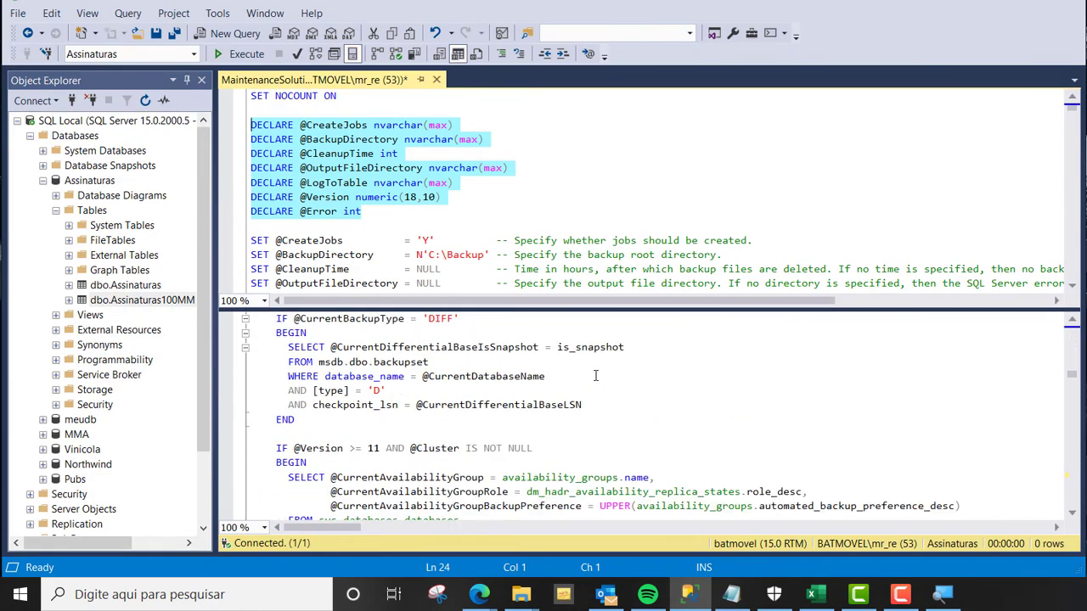
pyautogui.scroll(-20, 595, 376)
pyautogui.click(594, 377)
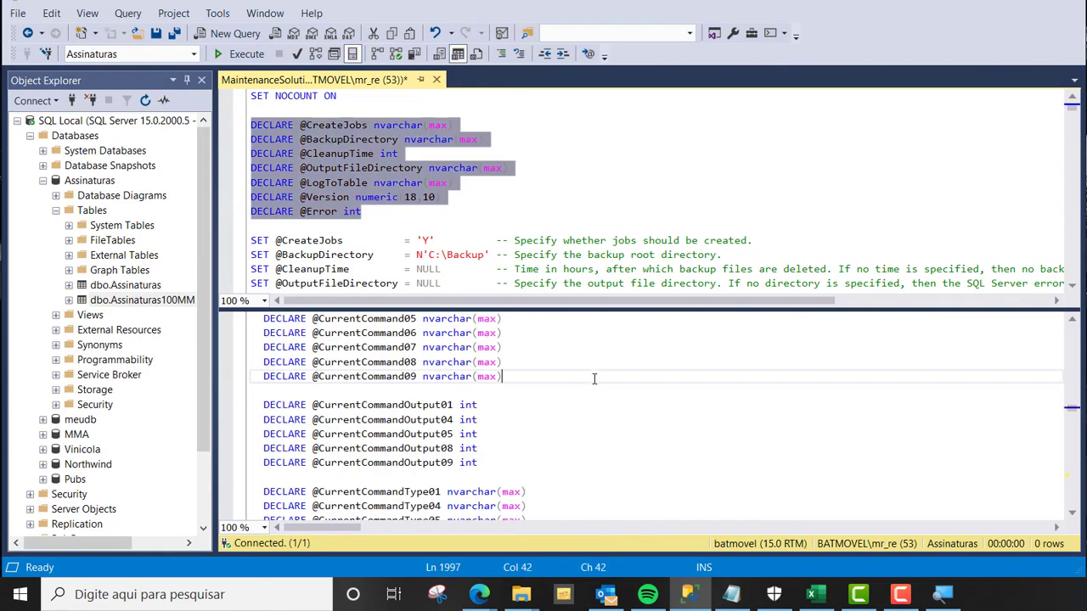
pyautogui.click(581, 410)
pyautogui.scroll(-20, 581, 413)
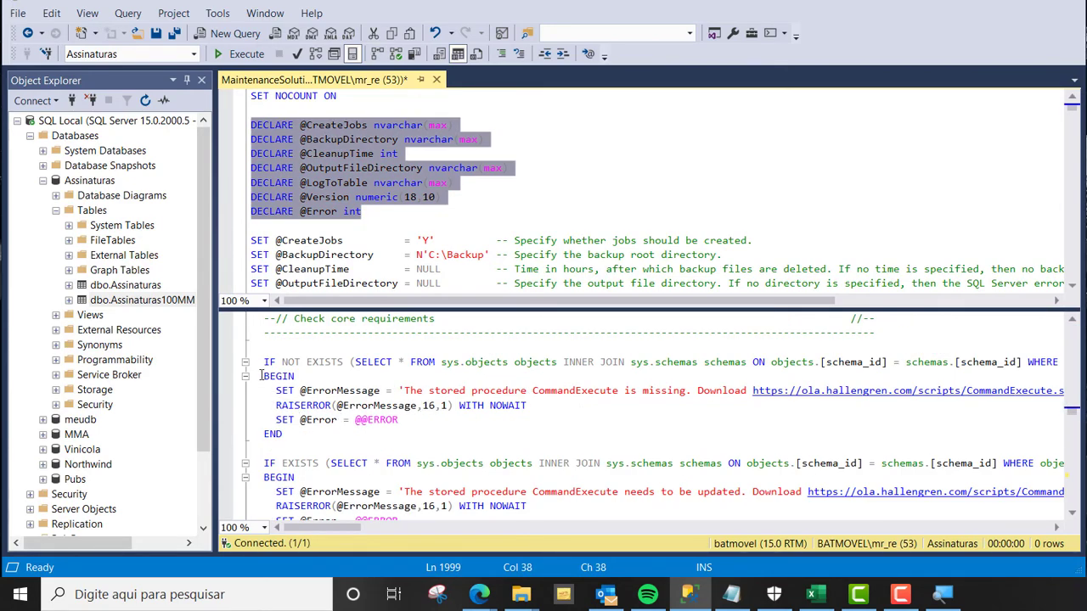
pyautogui.moveTo(263, 361); pyautogui.dragTo(283, 434)
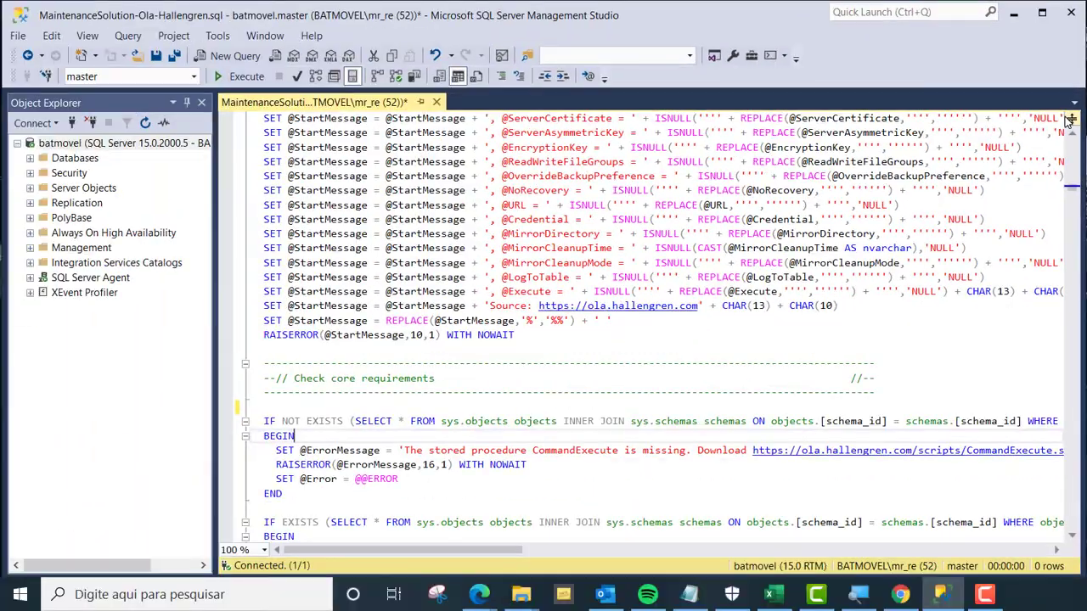
# Split the maintenance script's editor, browse one pane down to the SQLSAFE check, and return to a single pane
pyautogui.moveTo(1072, 120); pyautogui.dragTo(1059, 352)
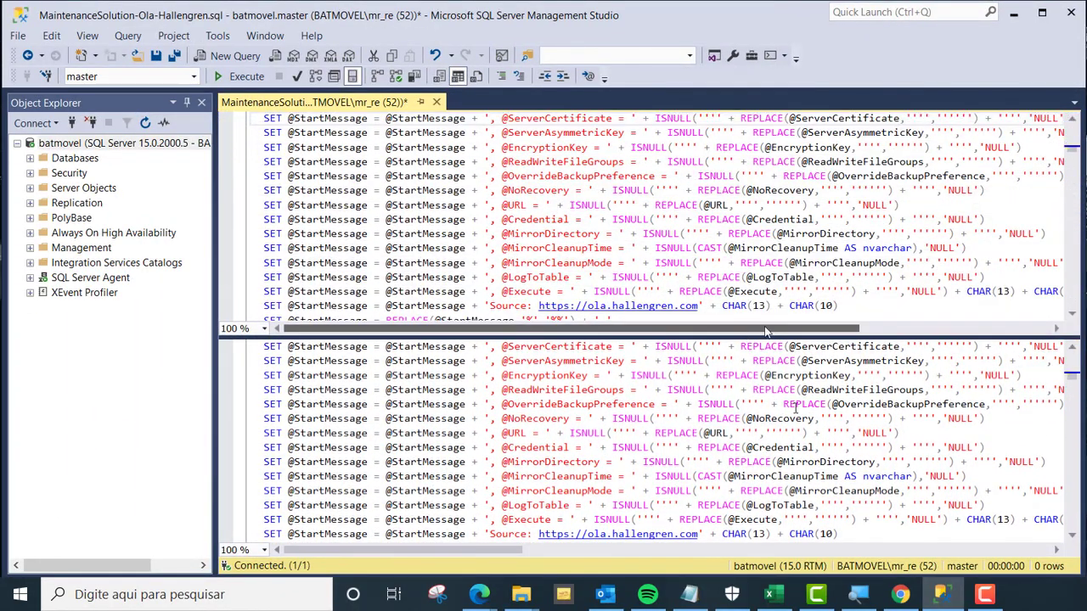
pyautogui.scroll(-15, 813, 448)
pyautogui.scroll(-12, 813, 448)
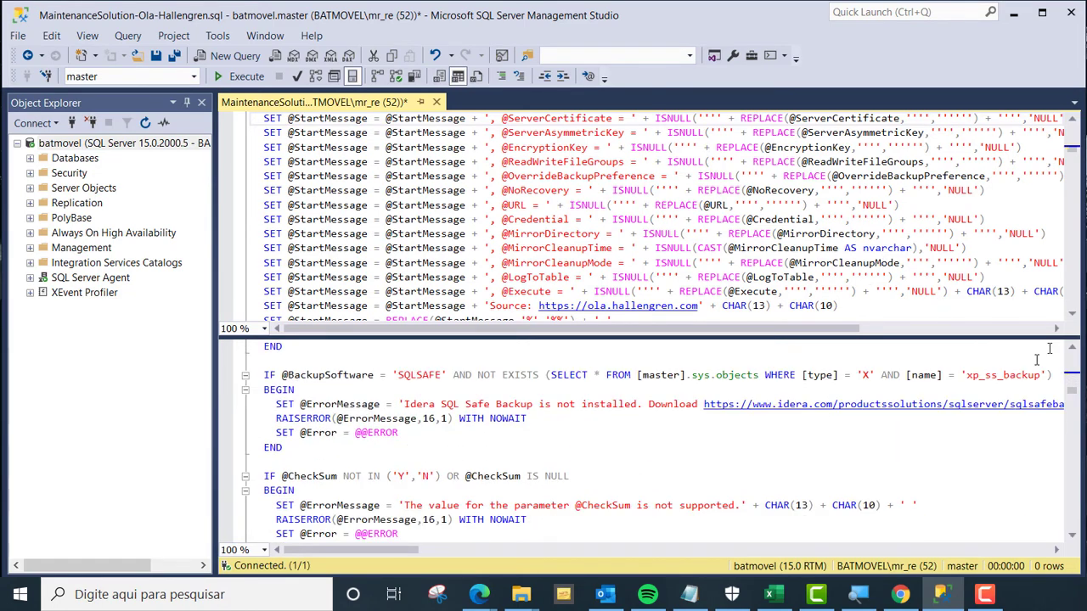
pyautogui.moveTo(1034, 338); pyautogui.dragTo(1033, 112)
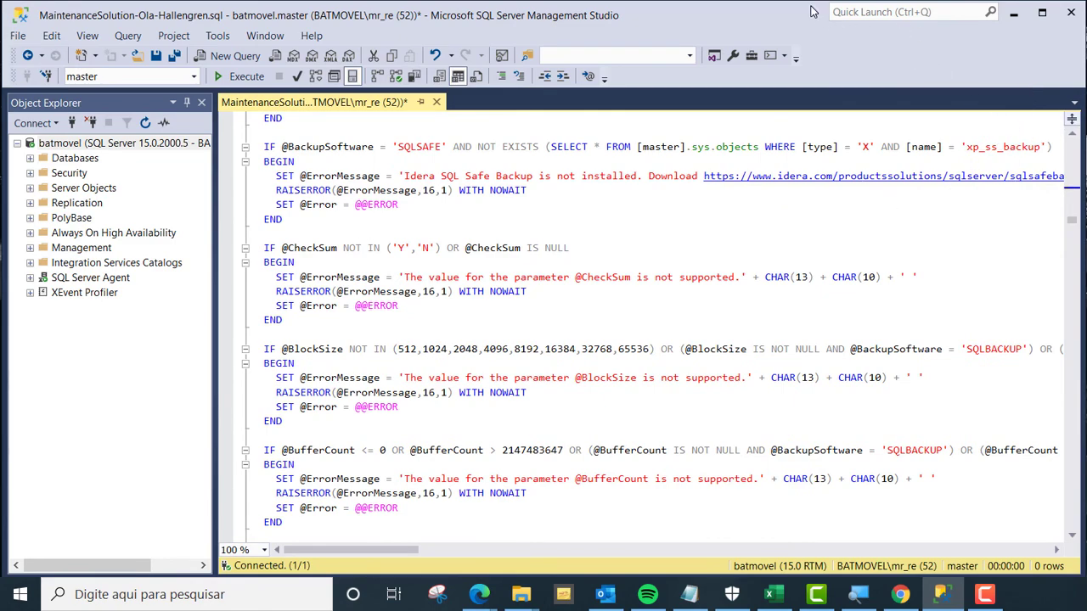
# Set the vertical scroll bar for all languages to map mode, with the preview tooltip shown and a medium source overview
pyautogui.moveTo(811, 11); pyautogui.dragTo(322, 42)
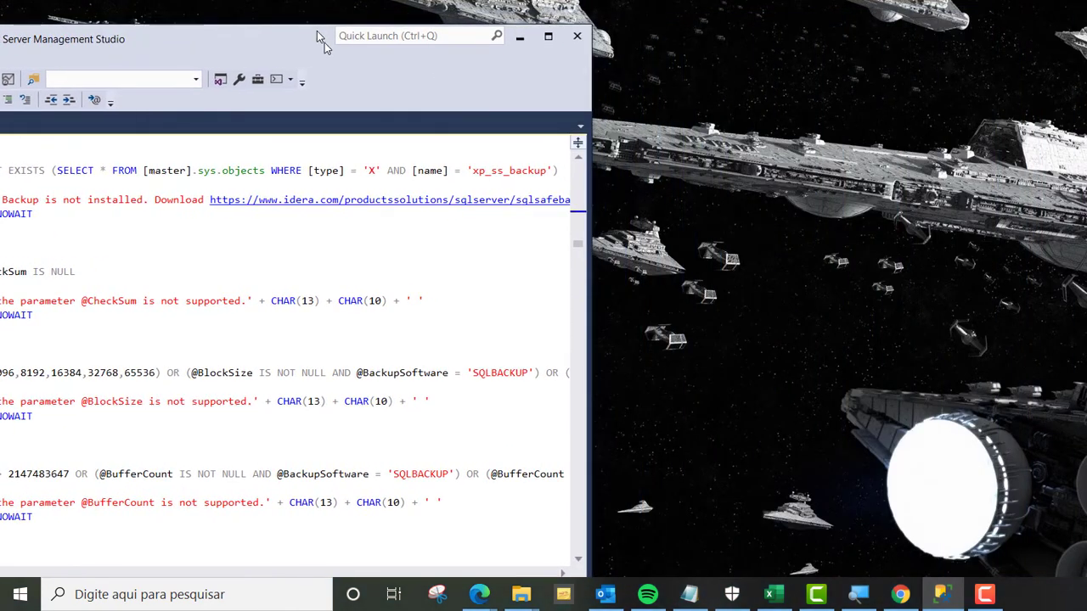
pyautogui.rightClick(580, 187)
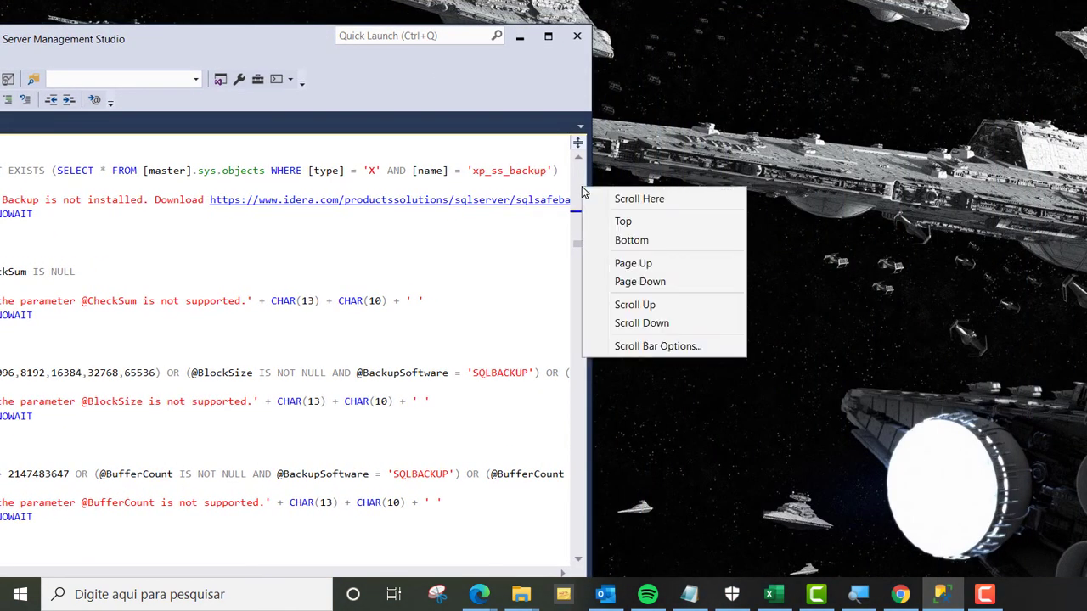
pyautogui.click(653, 346)
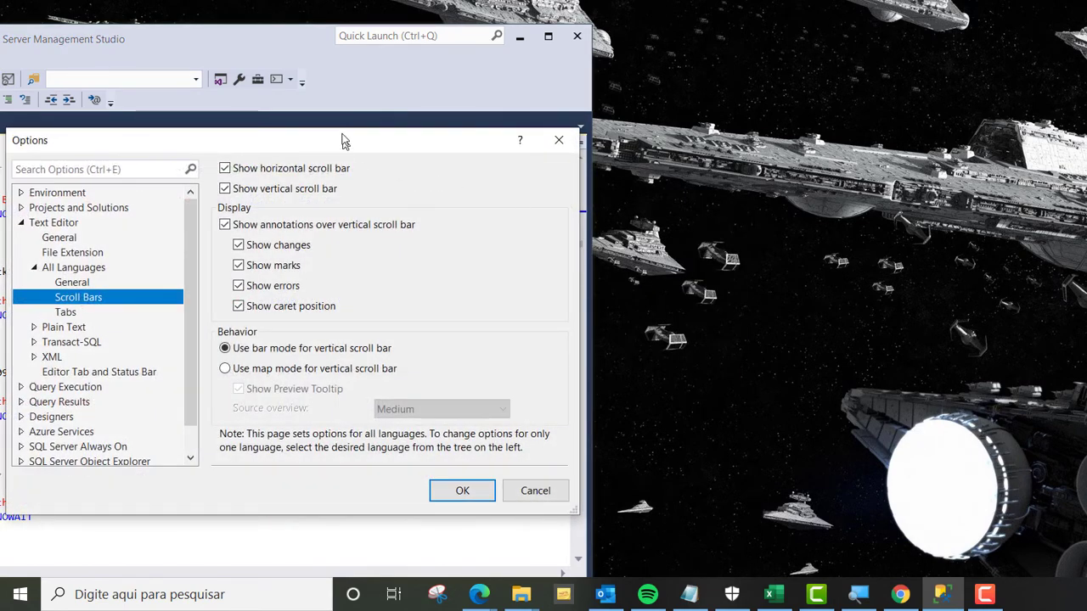
pyautogui.moveTo(312, 134); pyautogui.dragTo(586, 102)
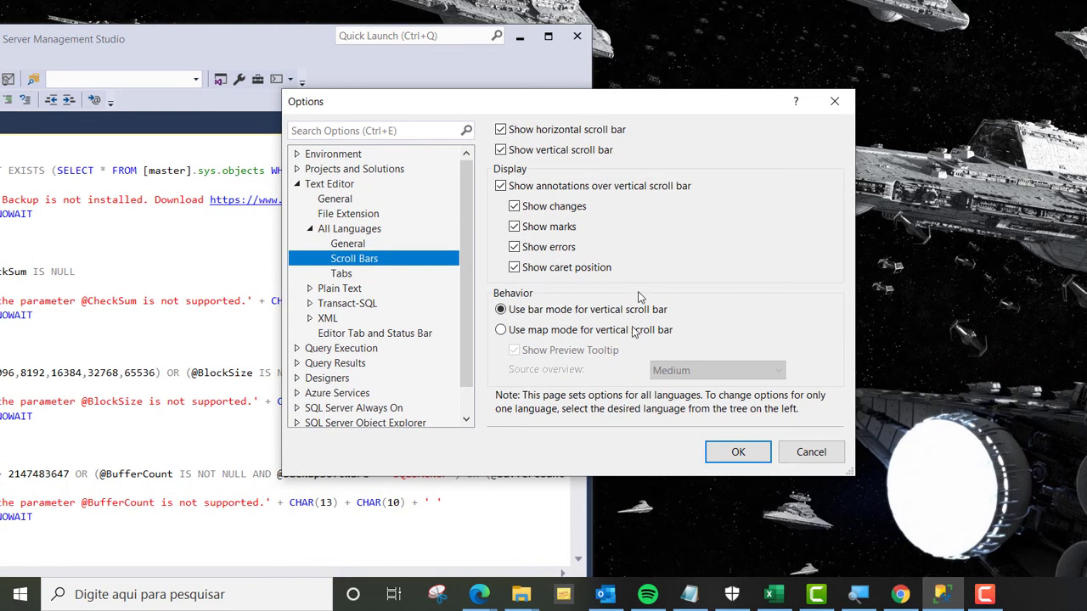
pyautogui.click(500, 330)
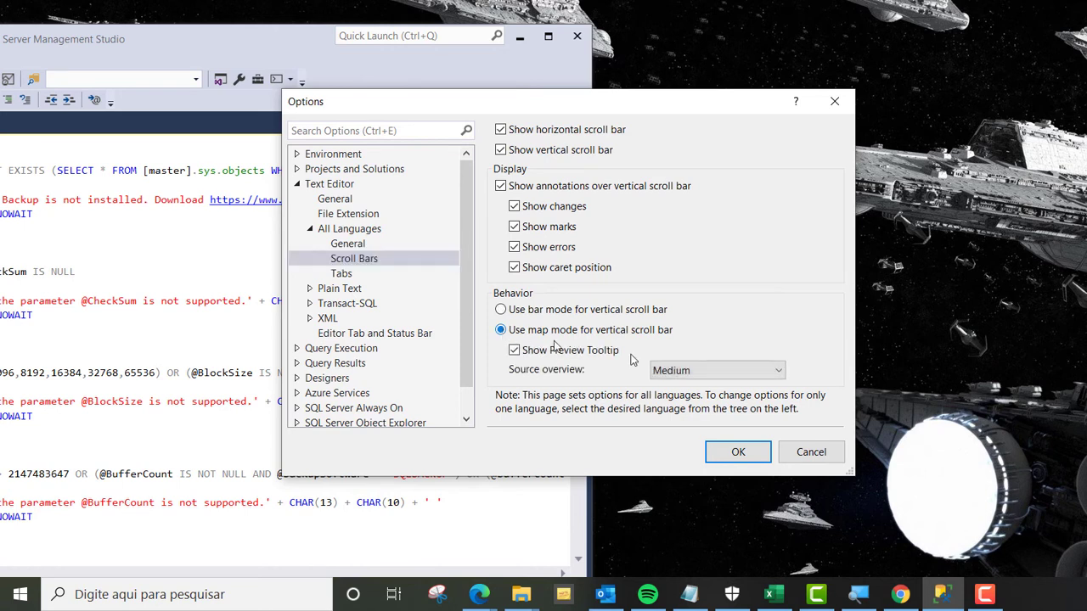
pyautogui.click(739, 452)
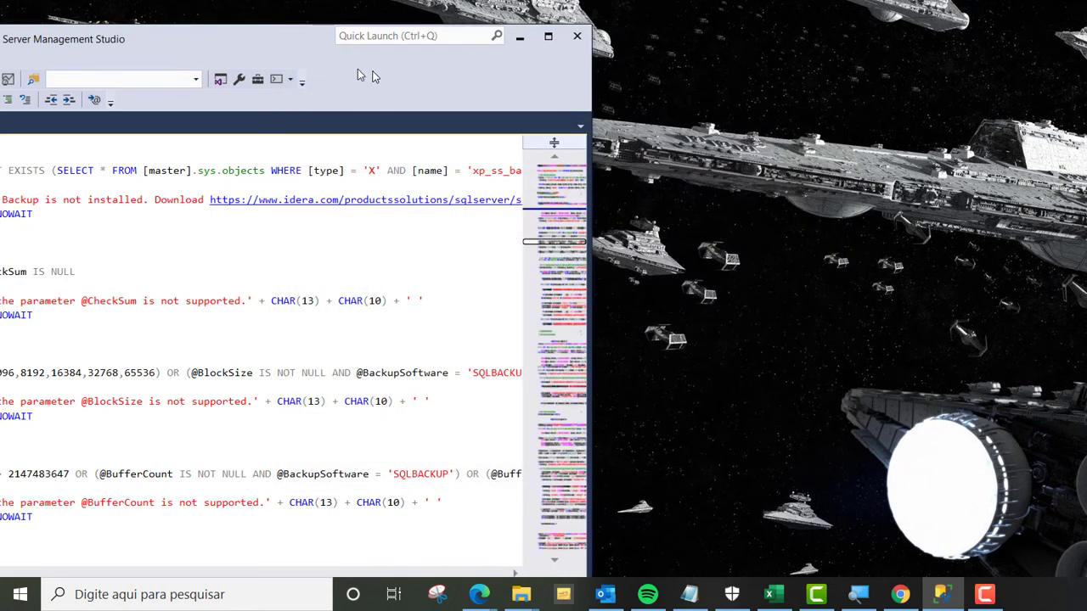
# Browse the maintenance script and preview distant code sections through the scroll bar's code map
pyautogui.moveTo(289, 44); pyautogui.dragTo(527, 0)
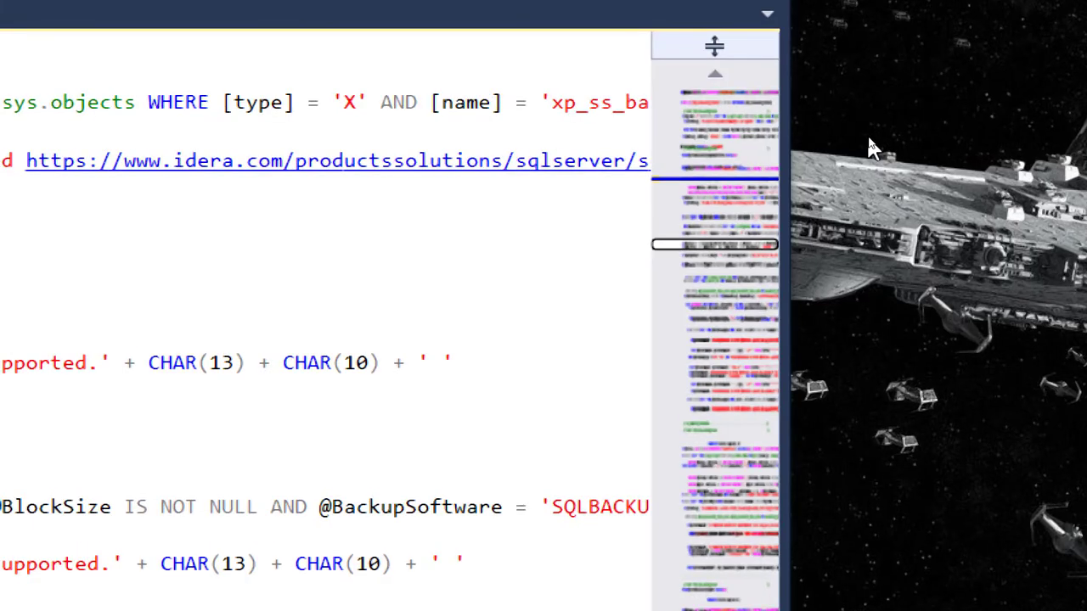
pyautogui.scroll(-10, 747, 227)
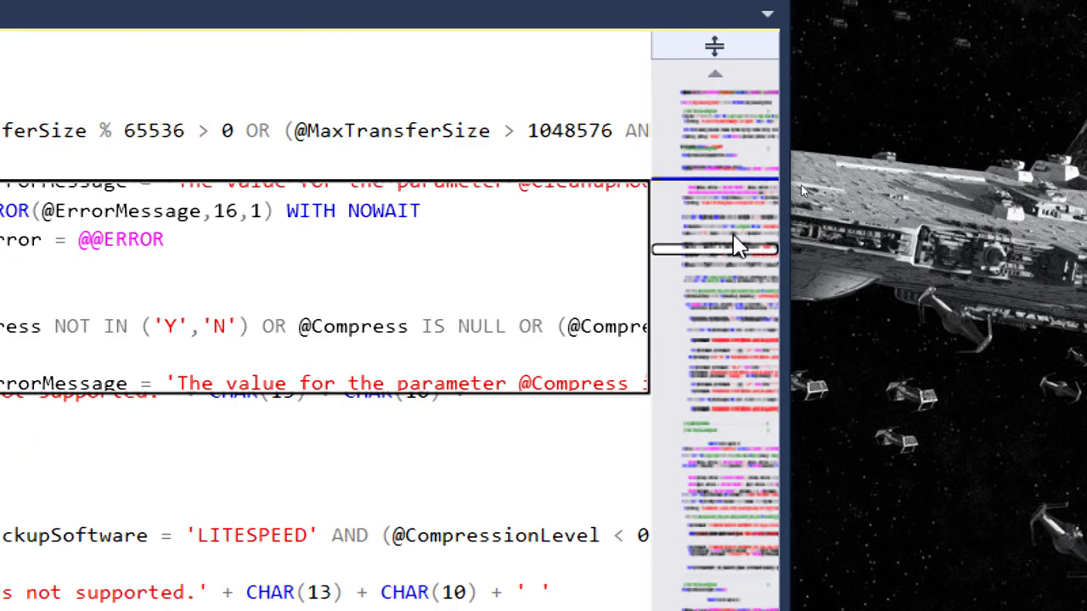
pyautogui.scroll(-10, 717, 310)
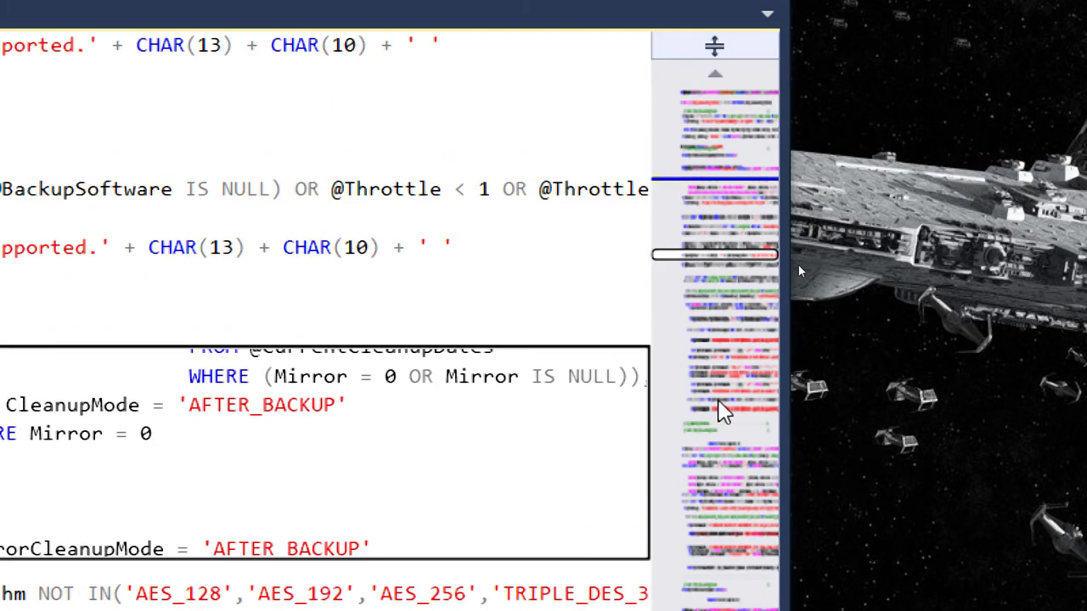
pyautogui.moveTo(731, 360); pyautogui.dragTo(718, 454)
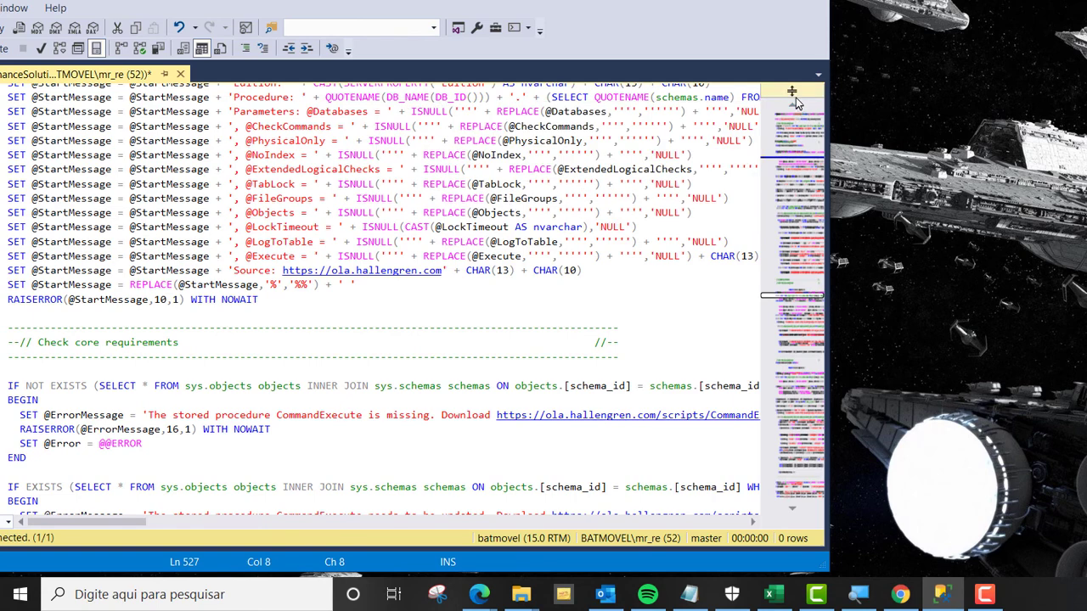
# Set the vertical scroll bar for all languages back to bar mode
pyautogui.rightClick(798, 122)
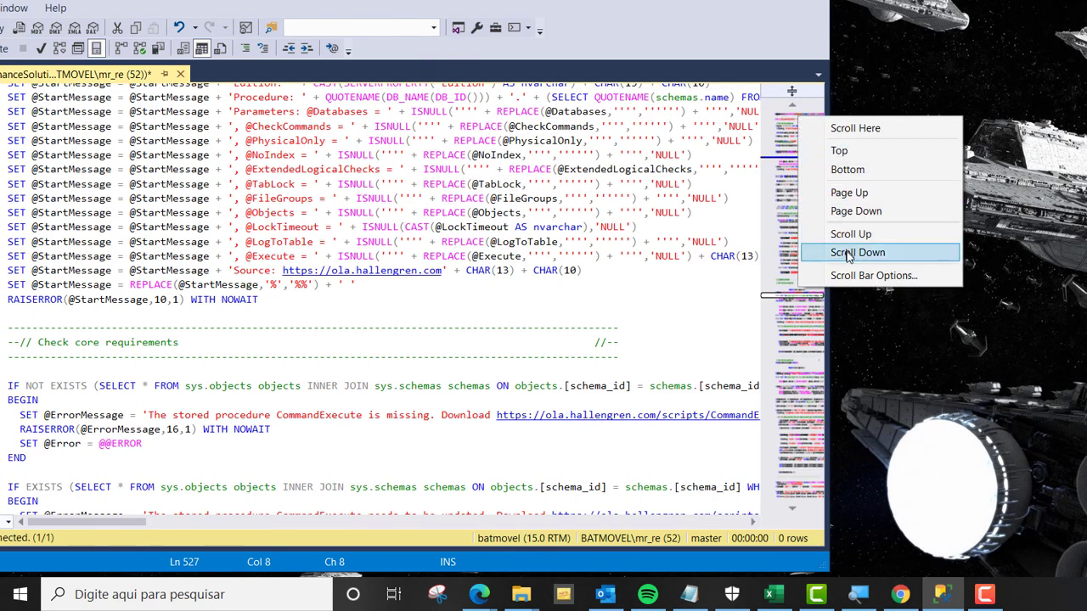
pyautogui.click(856, 276)
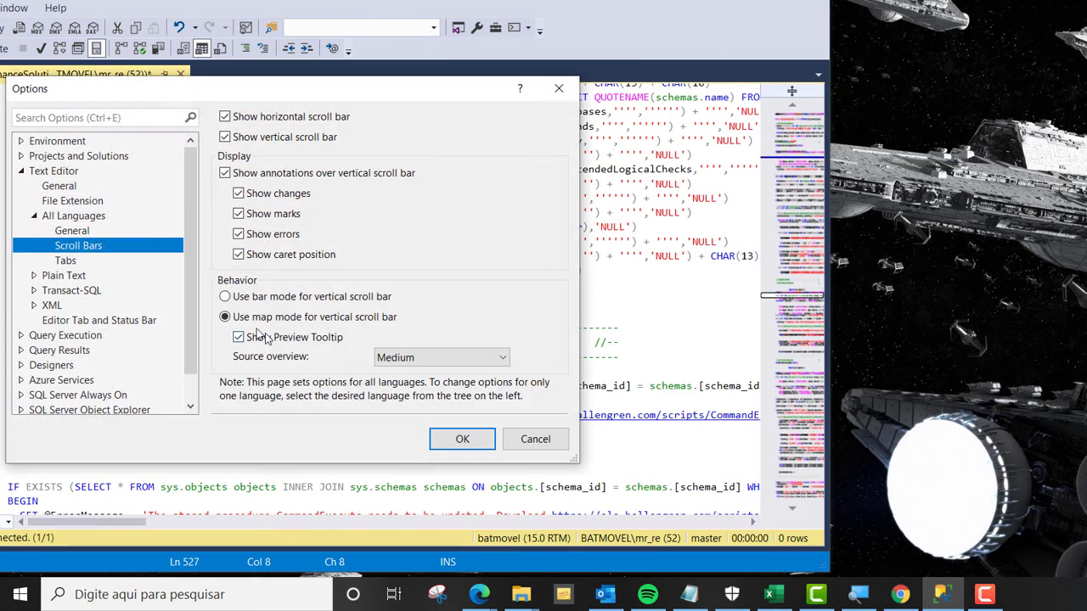
pyautogui.click(224, 297)
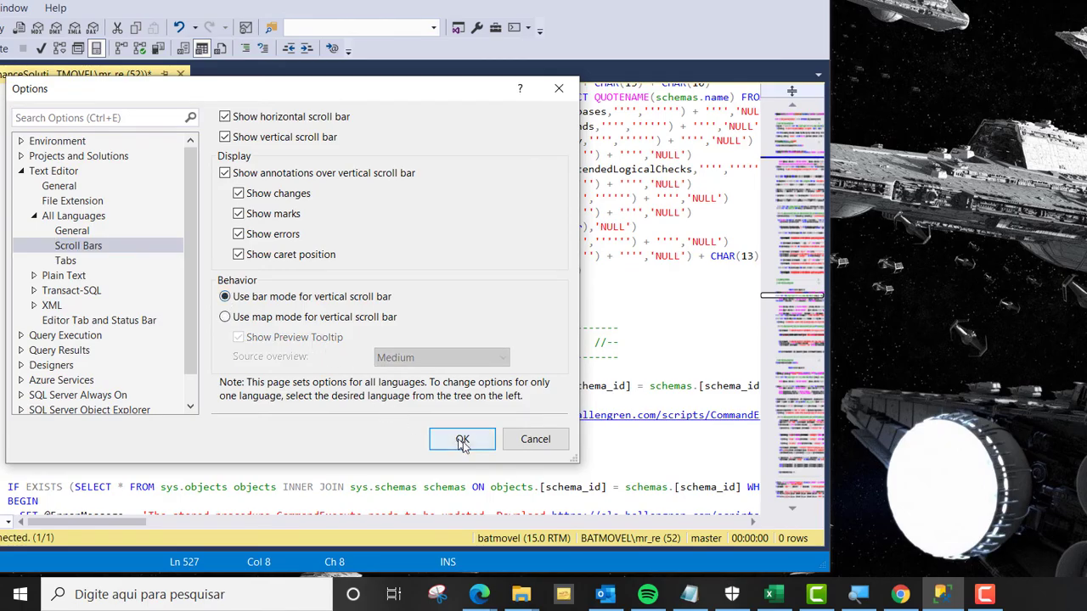
pyautogui.click(462, 439)
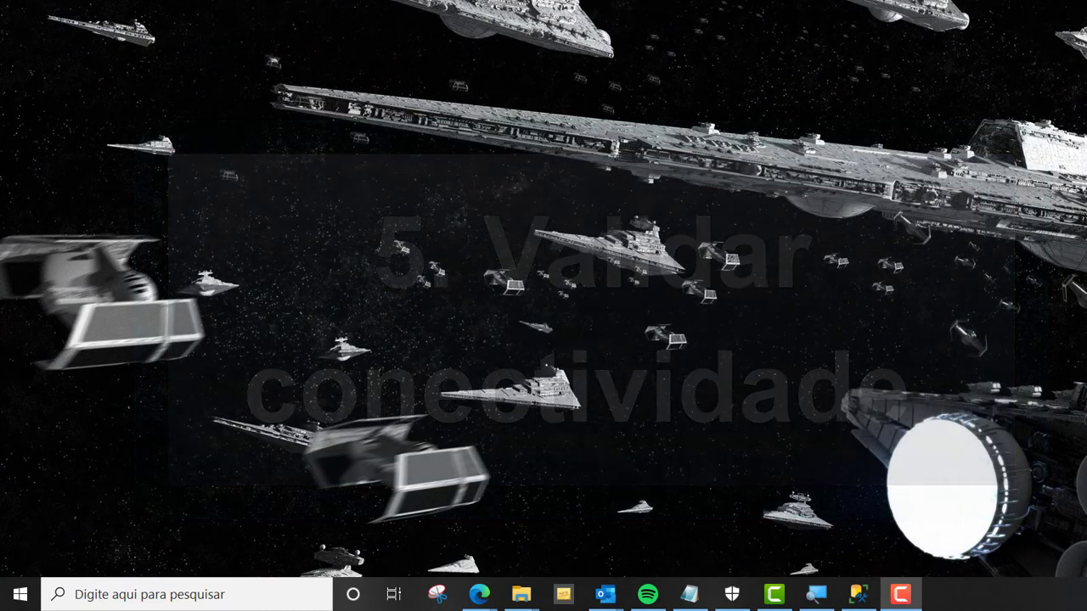
# Start a Database Engine connection in the empty Management Studio window with batdb1.database.windows.net as the server name
pyautogui.click(857, 594)
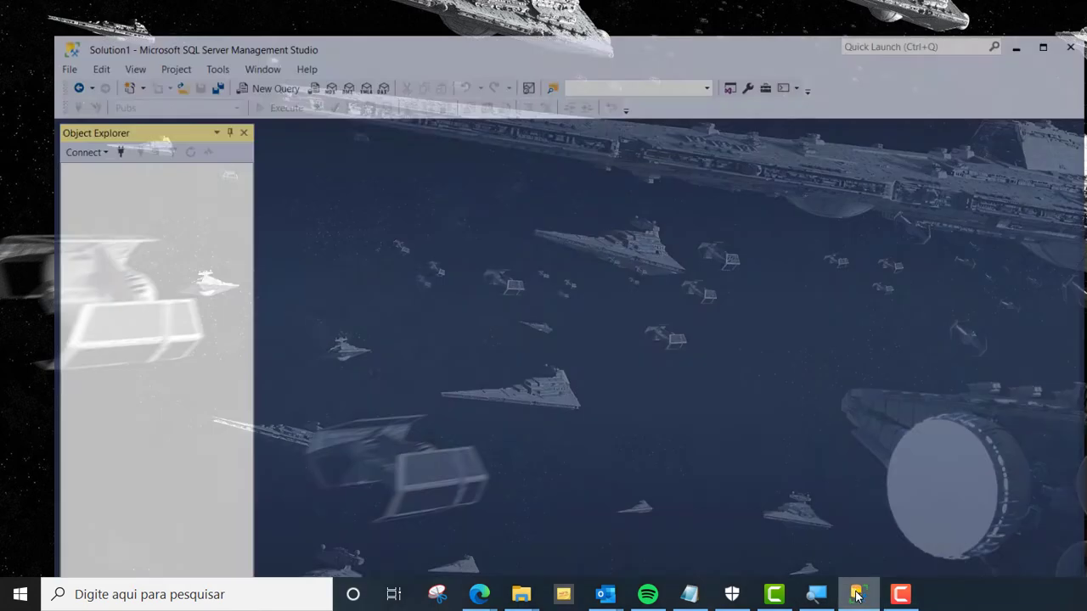
pyautogui.click(36, 123)
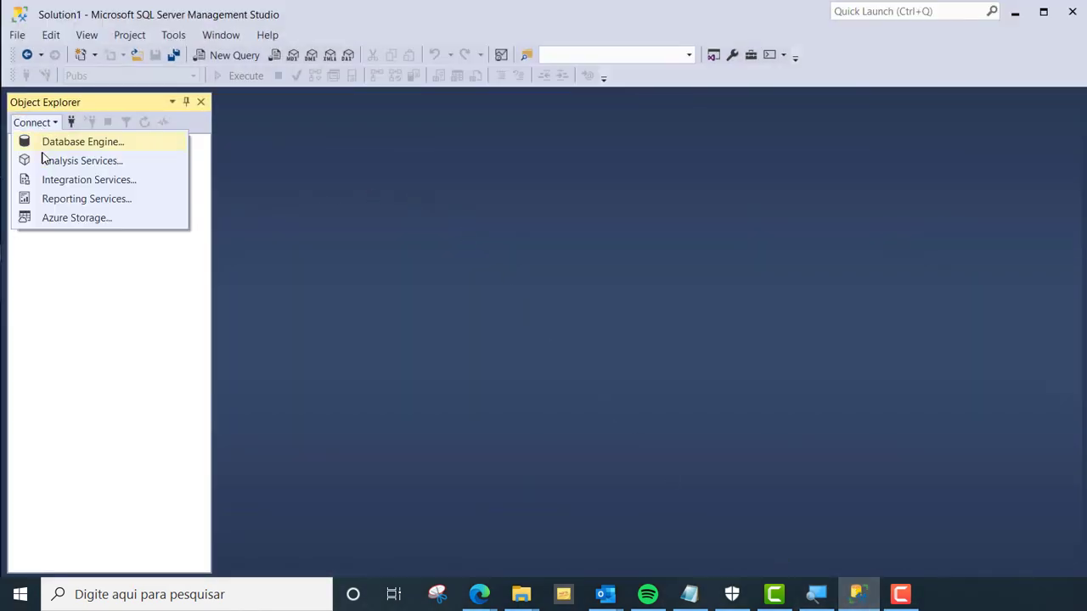
pyautogui.click(58, 142)
pyautogui.hotkey('alt', 'Tab')
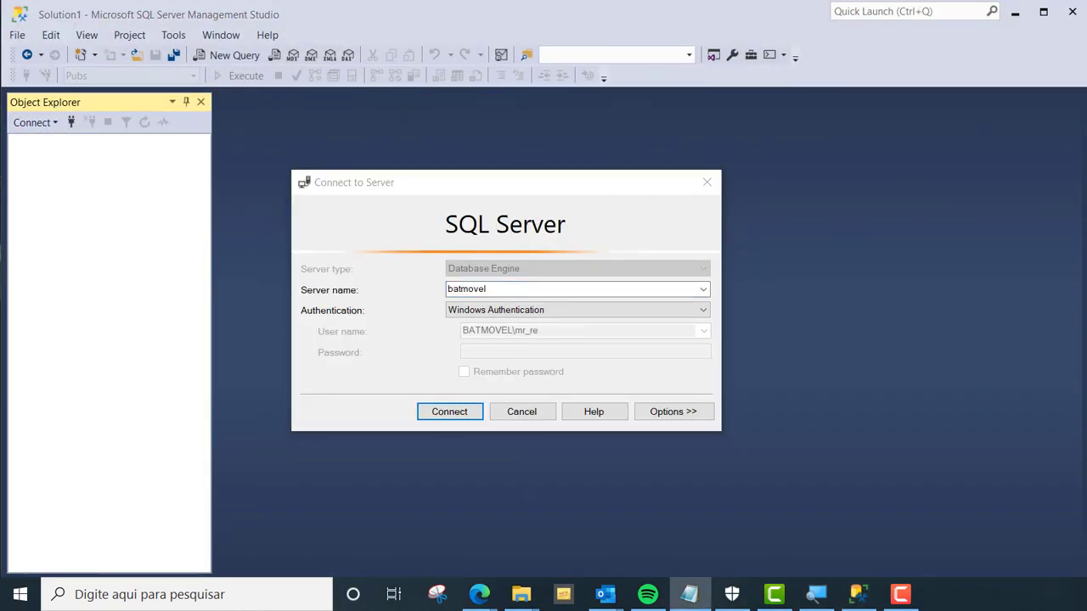
pyautogui.click(497, 286)
pyautogui.doubleClick(498, 286)
pyautogui.write('batdb1.database.windows.net')
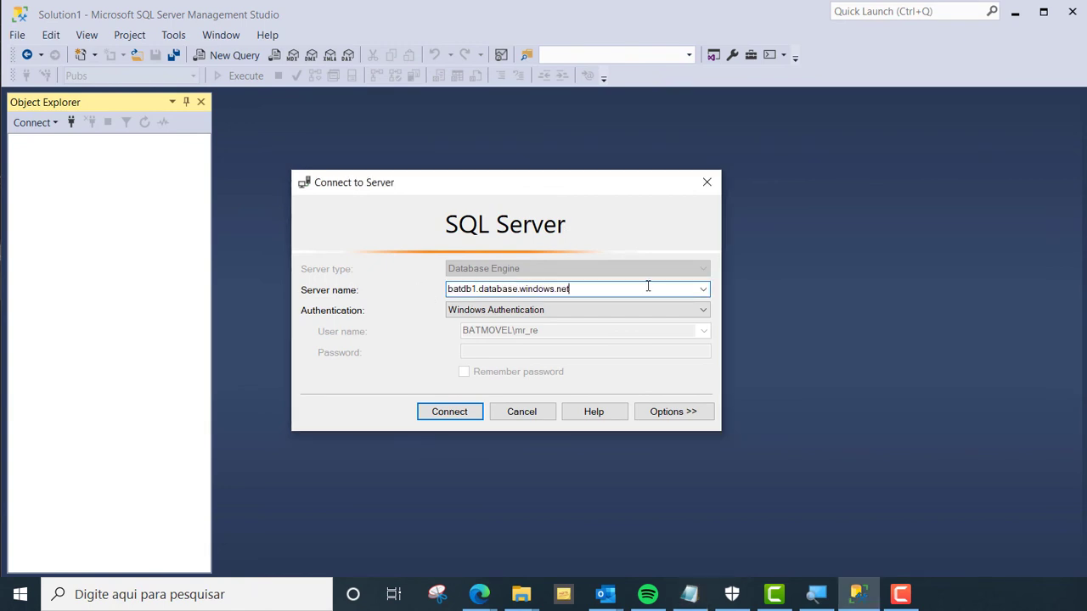
# Try to connect using SQL Server Authentication with the login name and the account password
pyautogui.click(585, 316)
pyautogui.click(556, 332)
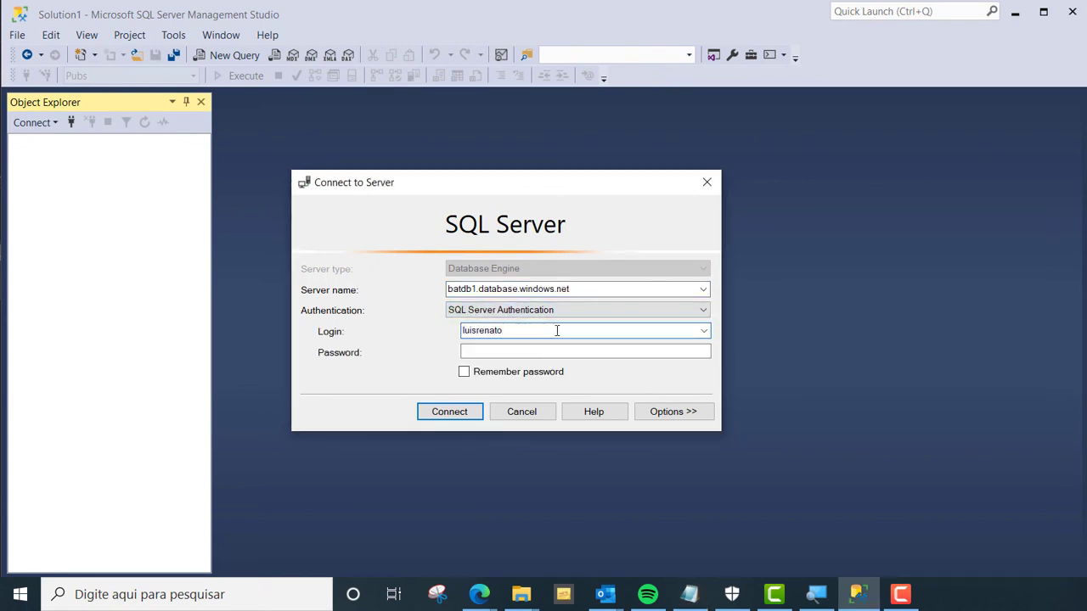
pyautogui.click(538, 352)
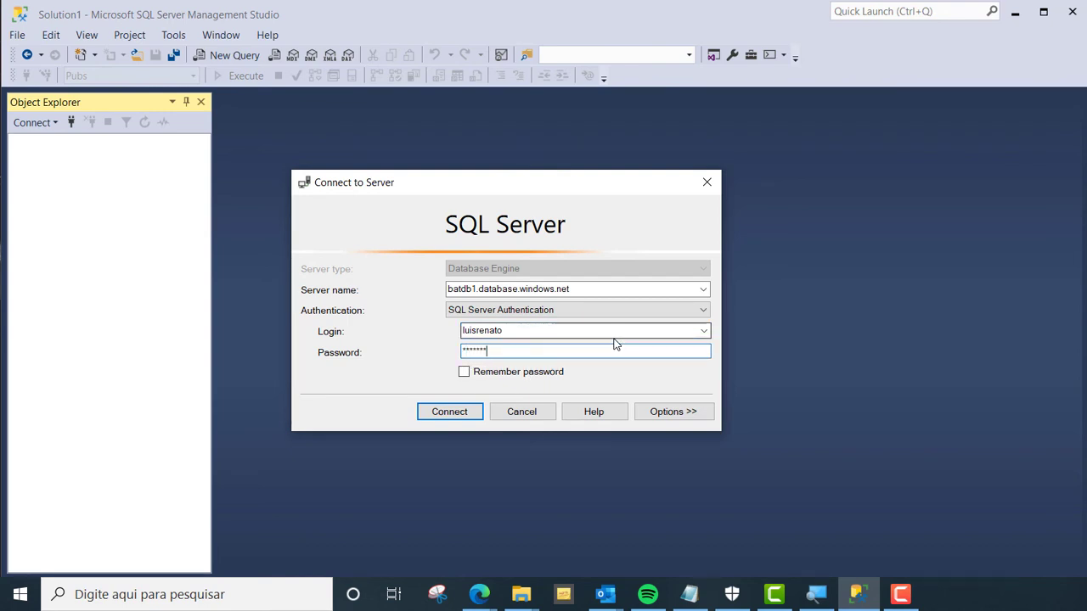
pyautogui.press('BackSpace')
pyautogui.press('BackSpace')
pyautogui.press('BackSpace')
pyautogui.press('BackSpace')
pyautogui.press('BackSpace')
pyautogui.press('BackSpace')
pyautogui.click(455, 415)
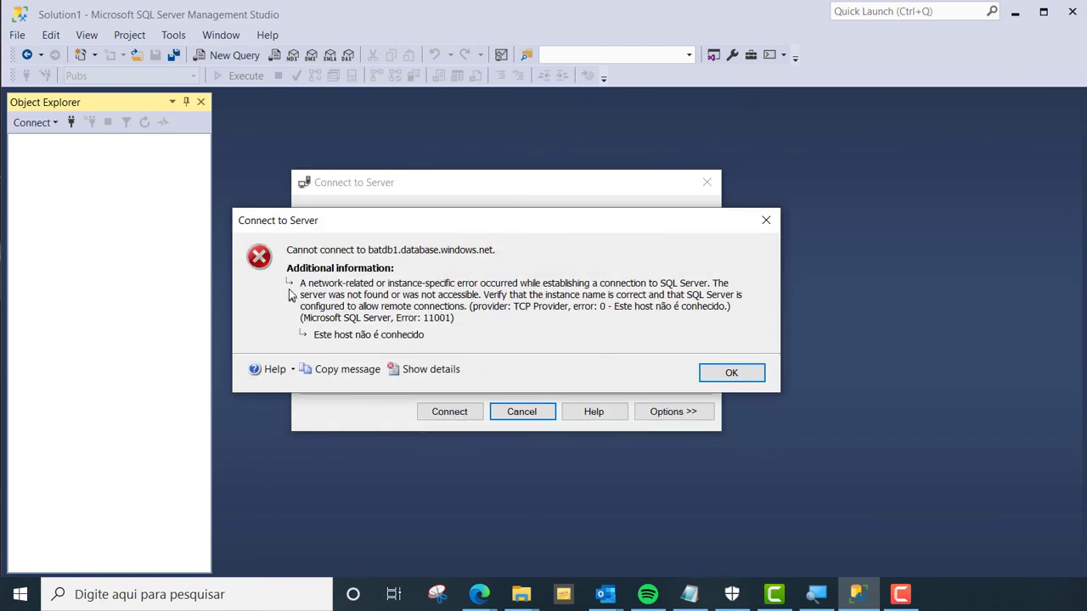
pyautogui.click(731, 373)
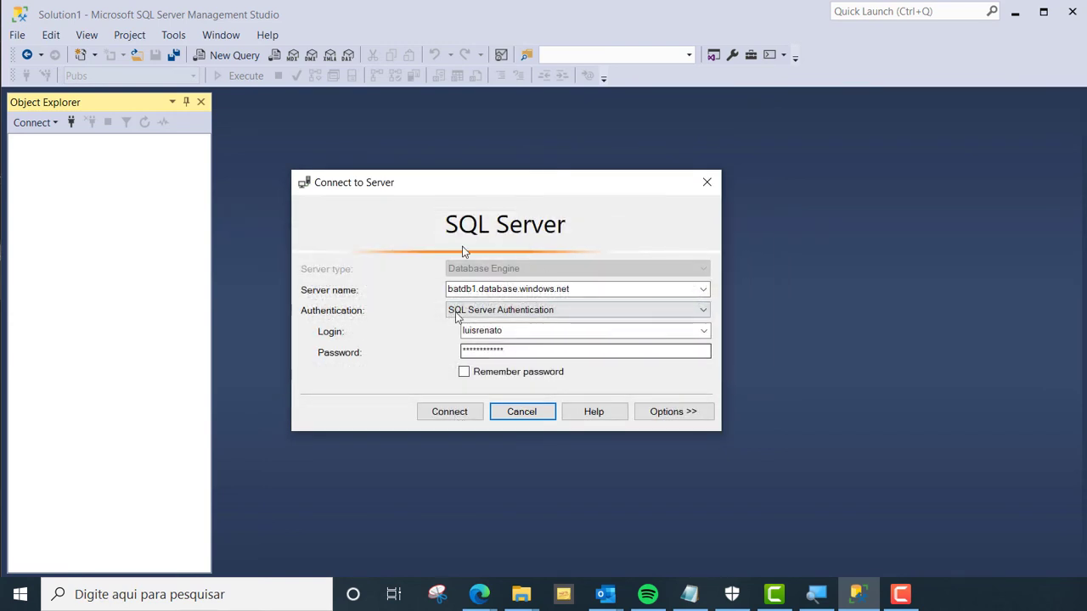
# Check the login details in the connection dialog and copy the server name
pyautogui.moveTo(537, 354); pyautogui.dragTo(463, 360)
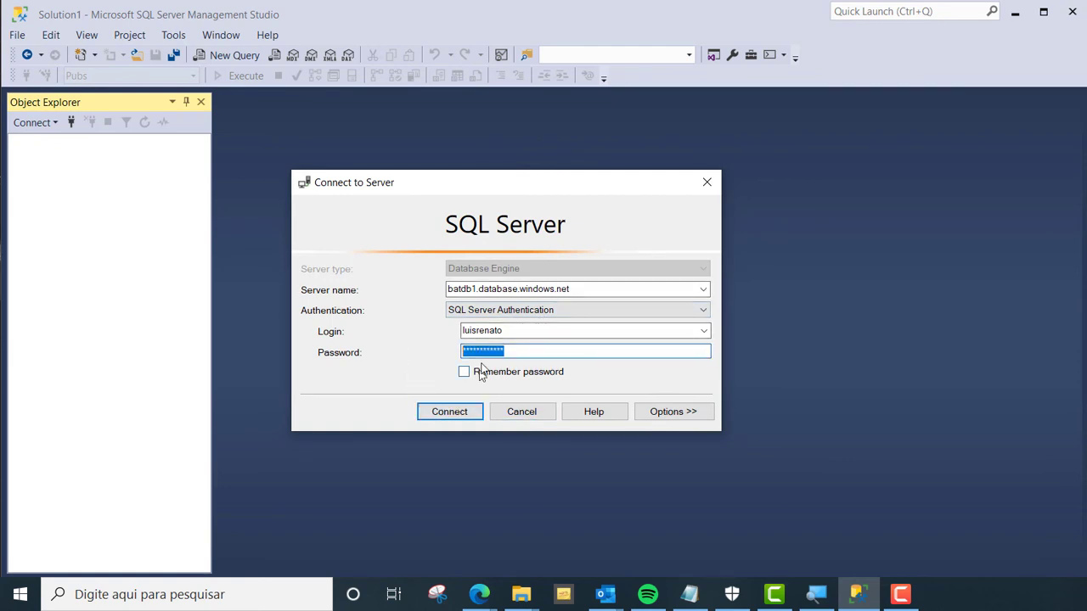
pyautogui.click(510, 331)
pyautogui.click(575, 287)
pyautogui.hotkey('ctrl', 'c')
pyautogui.click(585, 289)
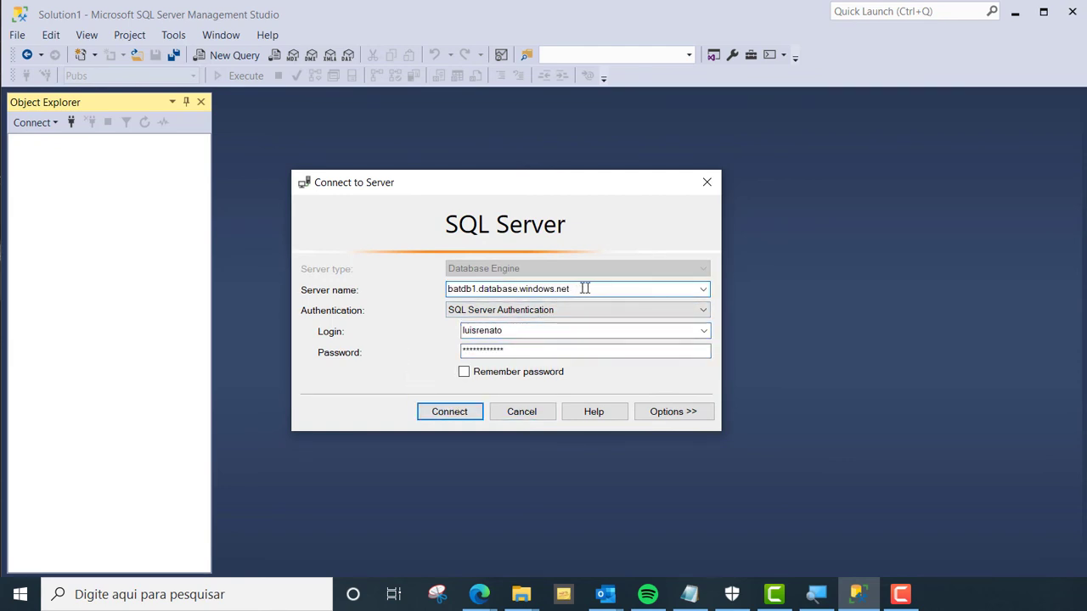
# Open a Windows Command Prompt by searching for "cmd"
pyautogui.click(276, 594)
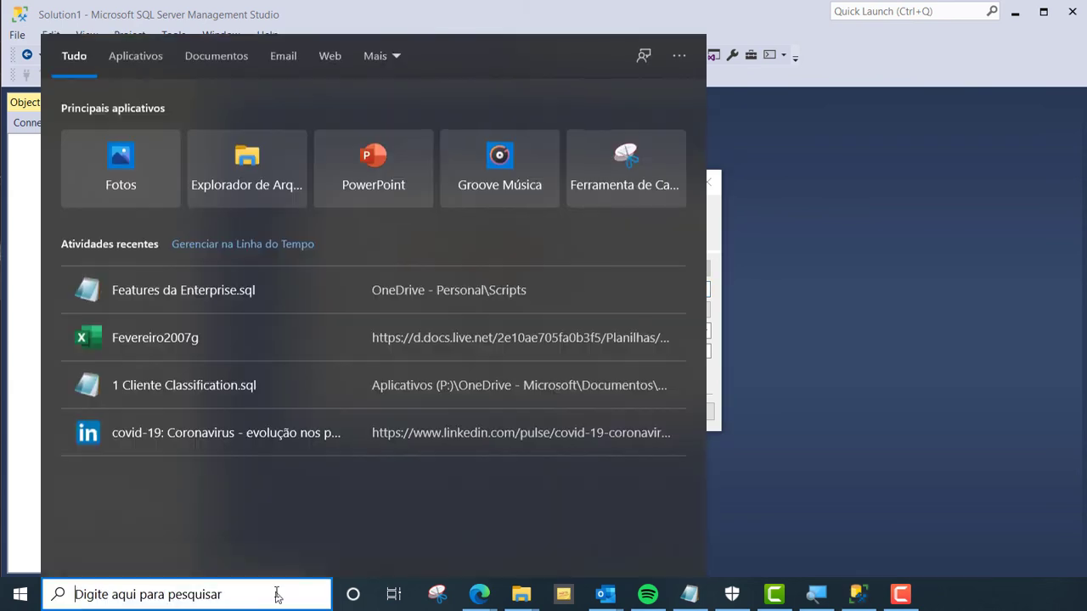
pyautogui.write('cmd')
pyautogui.press('Return')
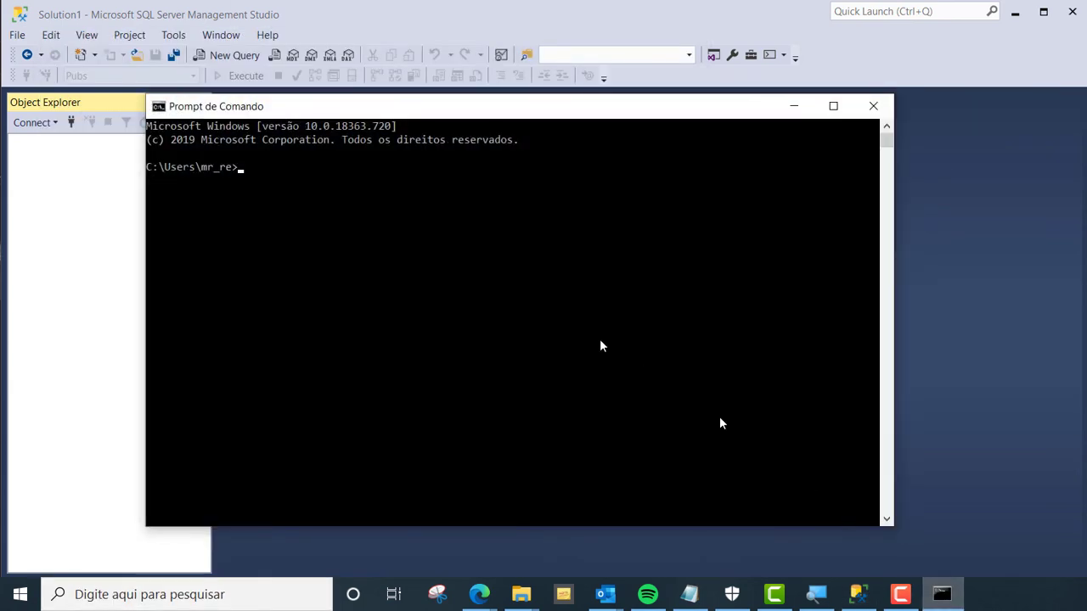
# Clear the Command Prompt screen and run the telnet command without arguments
pyautogui.scroll(-1, 303, 191)
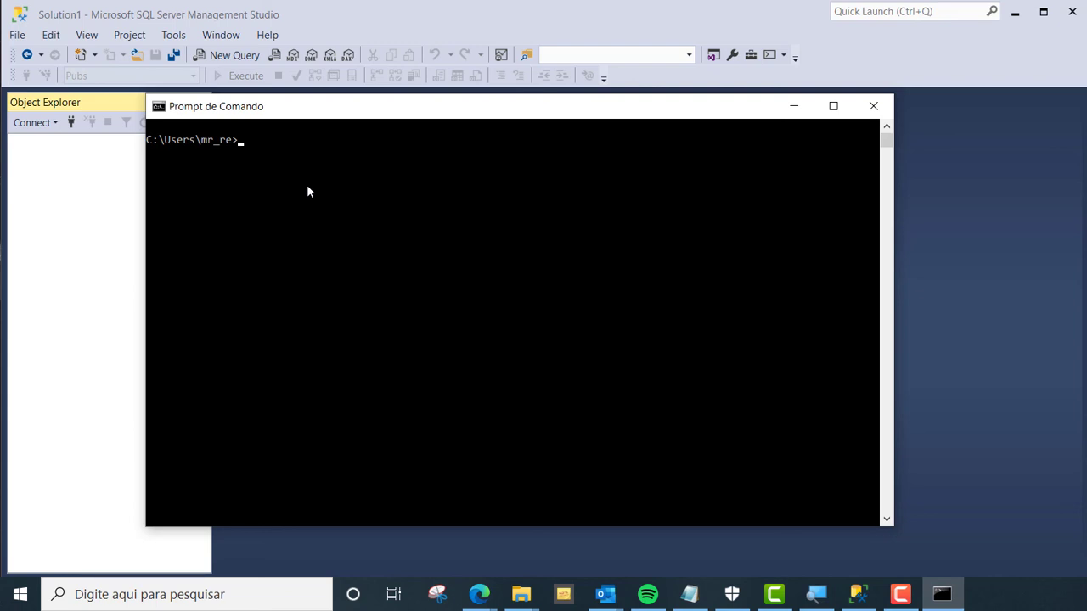
pyautogui.write('telnet')
pyautogui.press('Return')
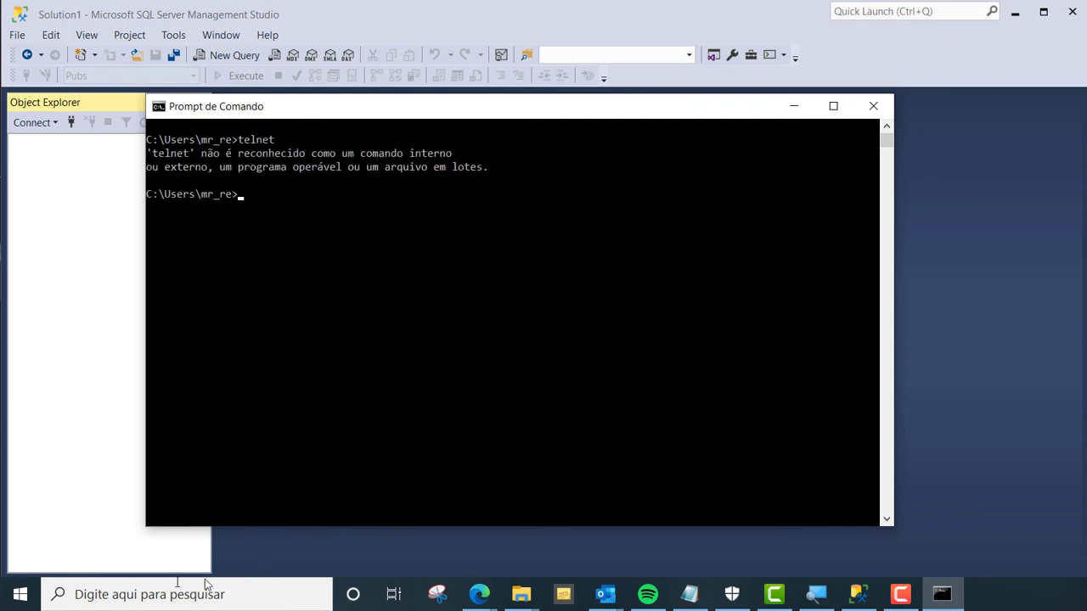
# Switch to the Windows Settings for apps and find and open "Ativar ou desativar recursos do Windows"
pyautogui.click(20, 595)
pyautogui.click(20, 516)
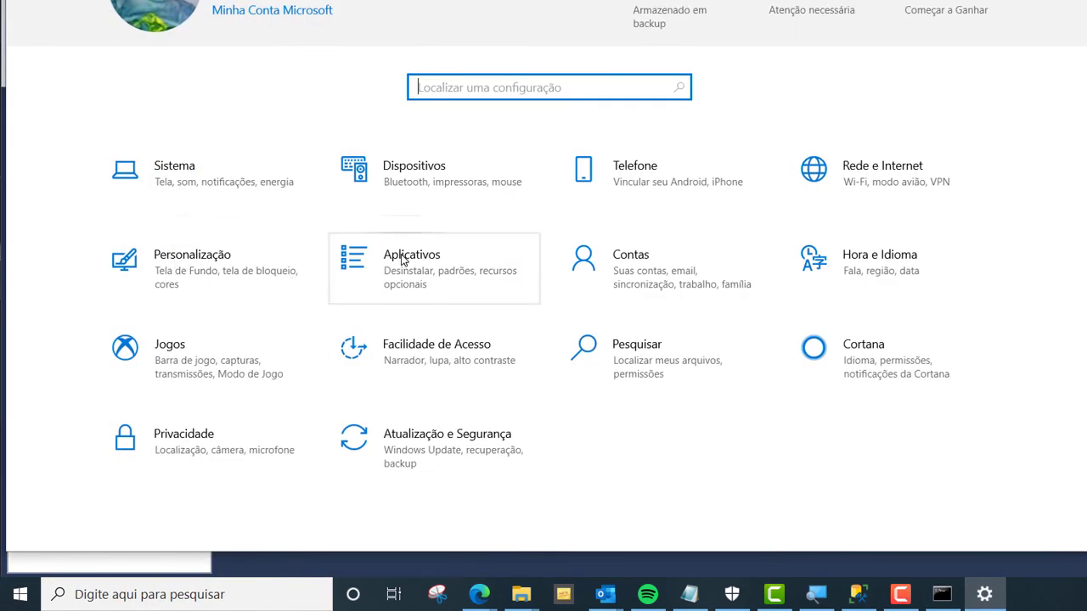
pyautogui.click(401, 259)
pyautogui.click(102, 2)
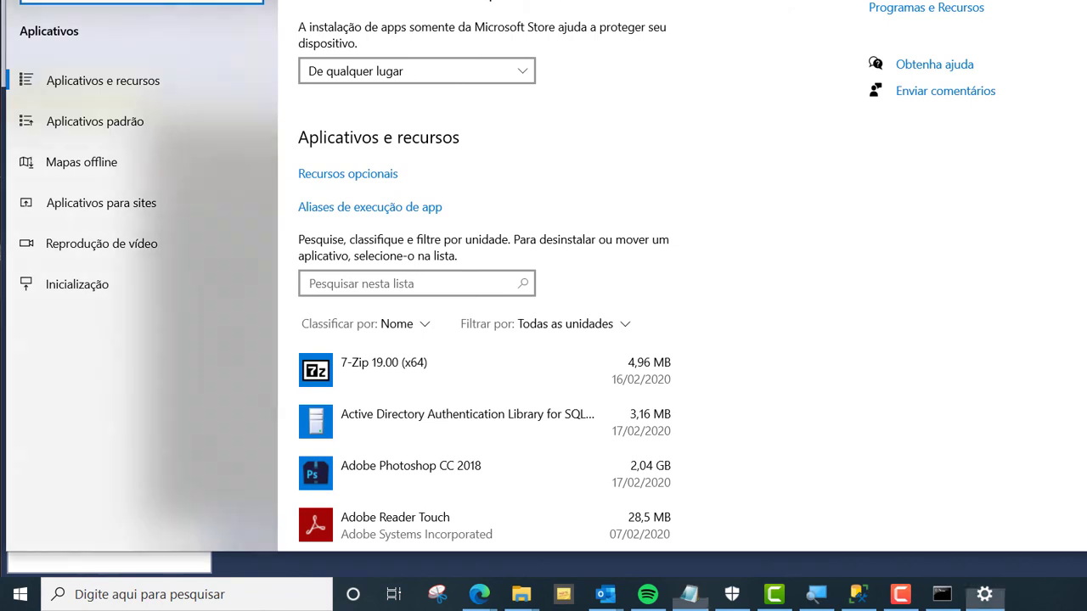
pyautogui.hotkey('ctrl', 'v')
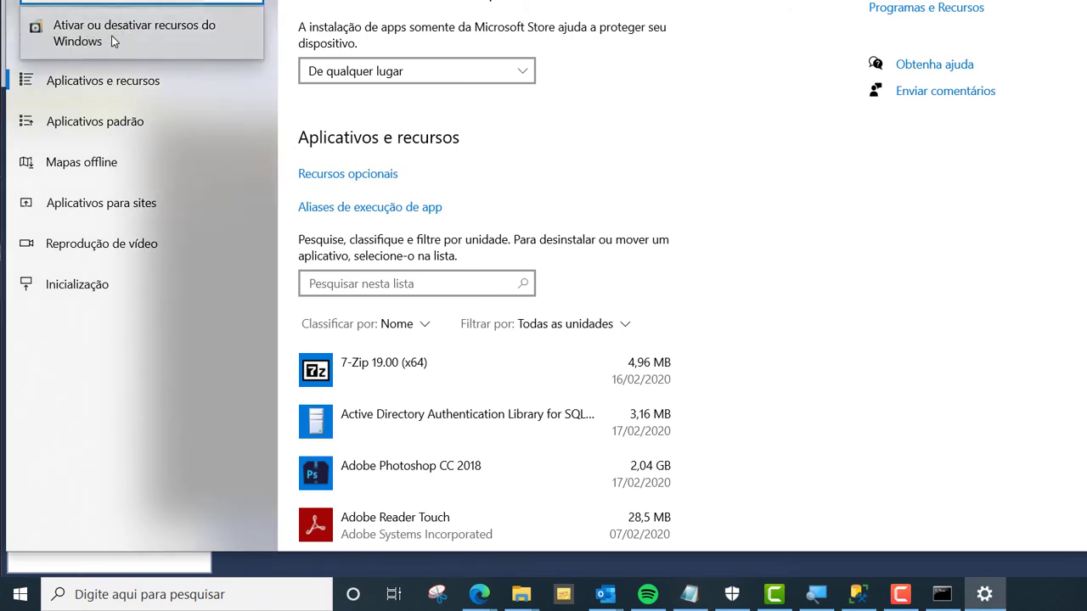
pyautogui.click(134, 41)
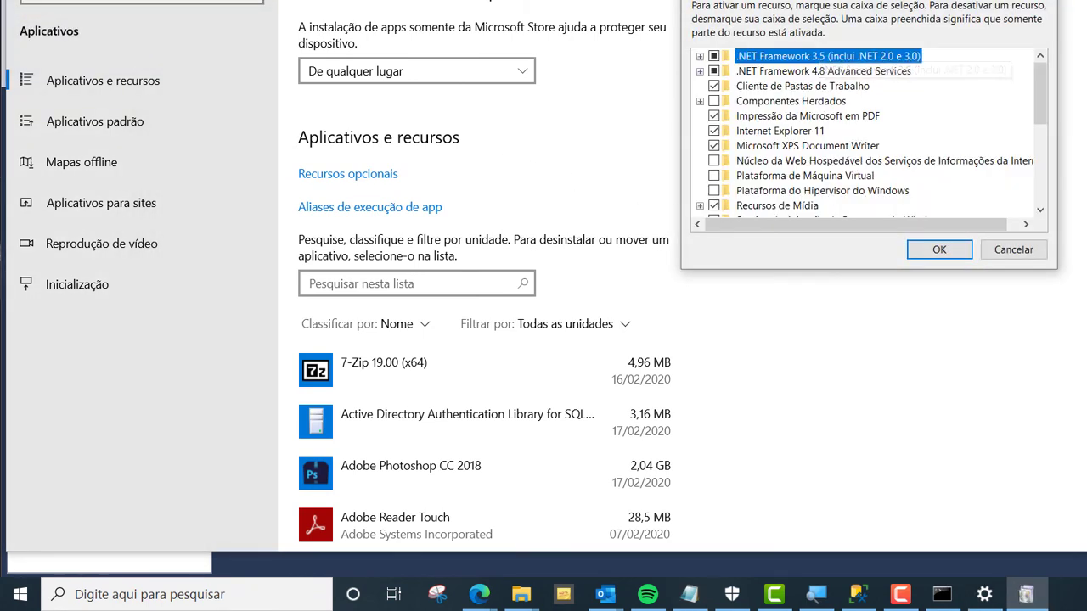
# Enable the Telnet Client Windows feature and close the finished installation dialog
pyautogui.scroll(-4, 677, 251)
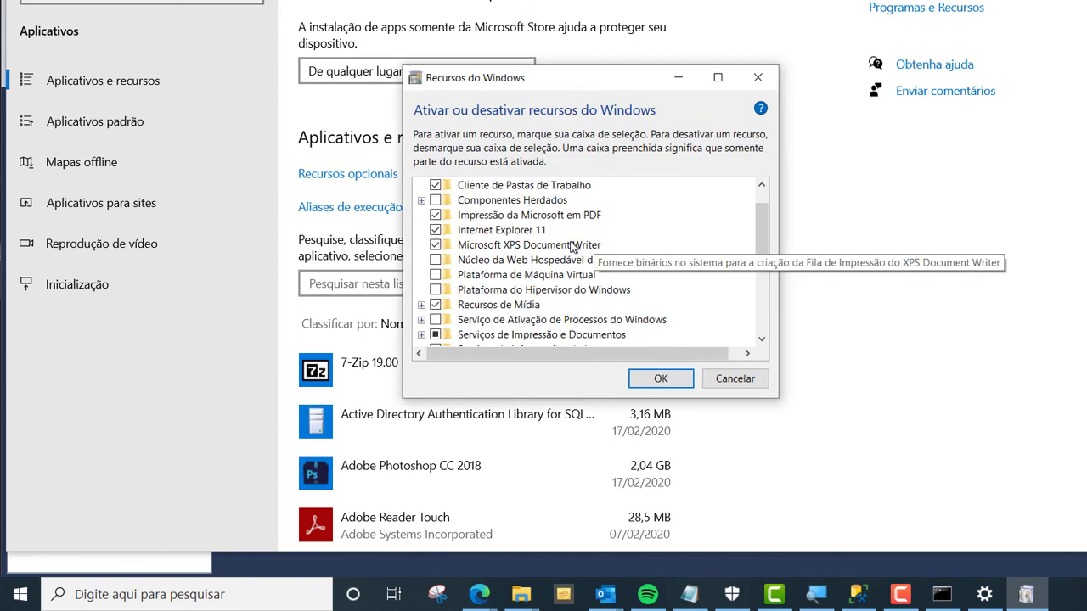
pyautogui.scroll(-1, 575, 295)
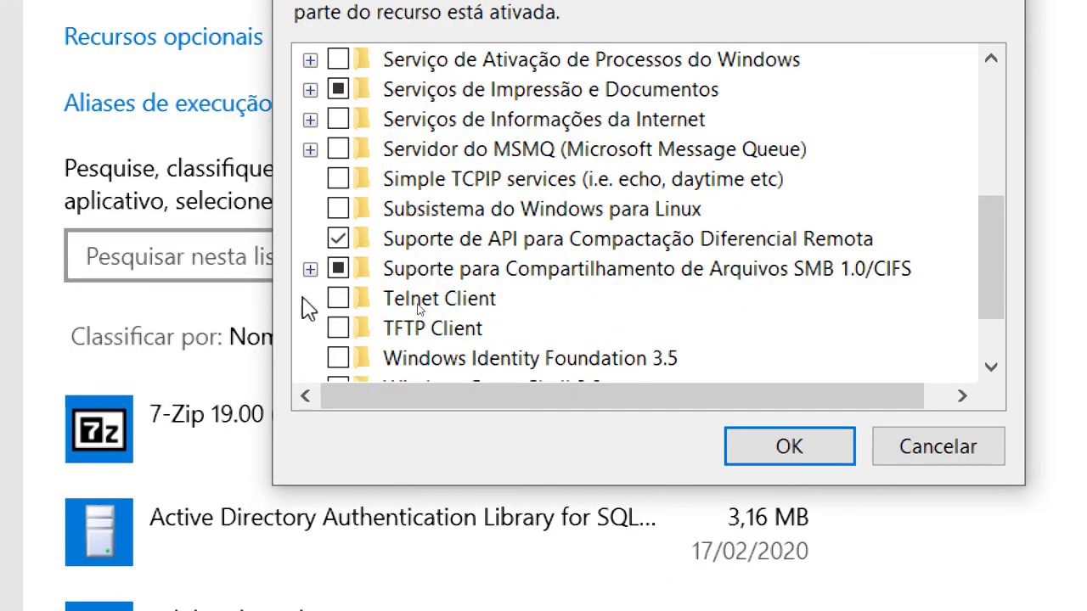
pyautogui.click(338, 299)
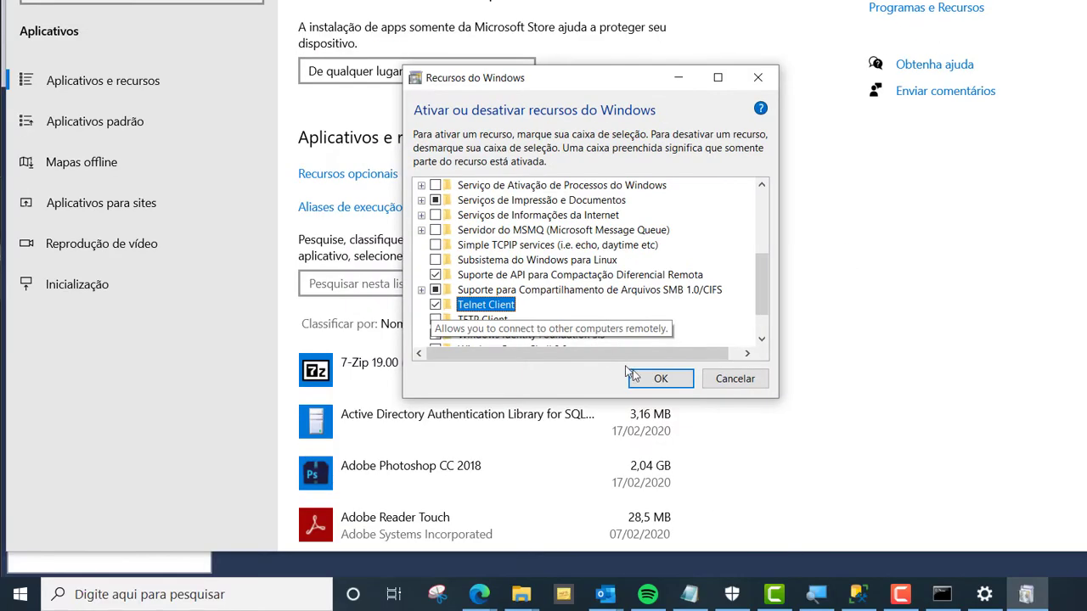
pyautogui.click(636, 378)
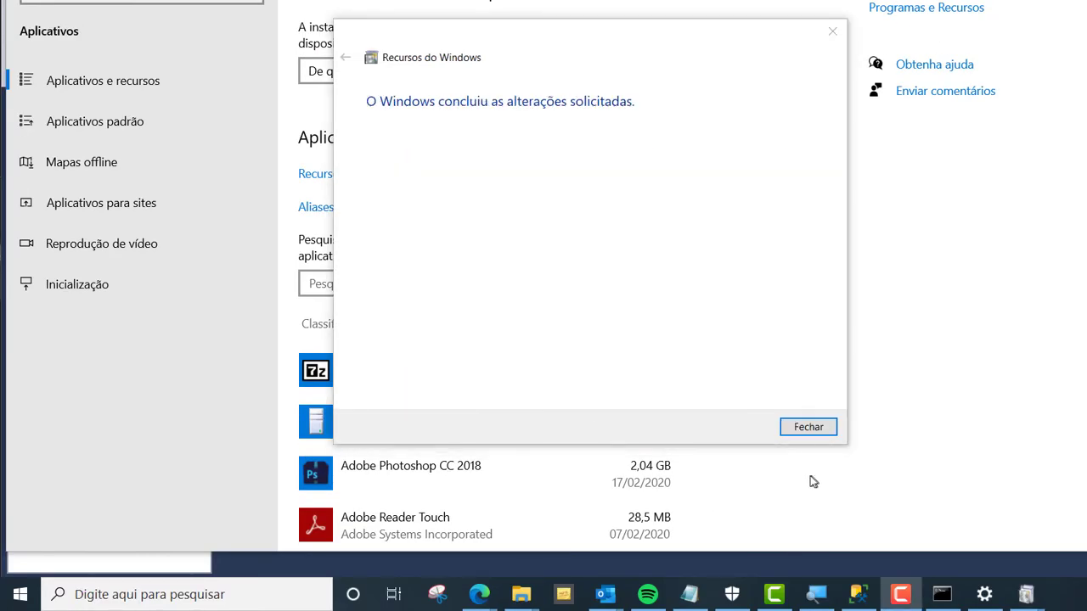
pyautogui.click(808, 428)
# Back in the cleared Command Prompt, test batdb1.database.windows.net on port 1433 with telnet
pyautogui.click(942, 594)
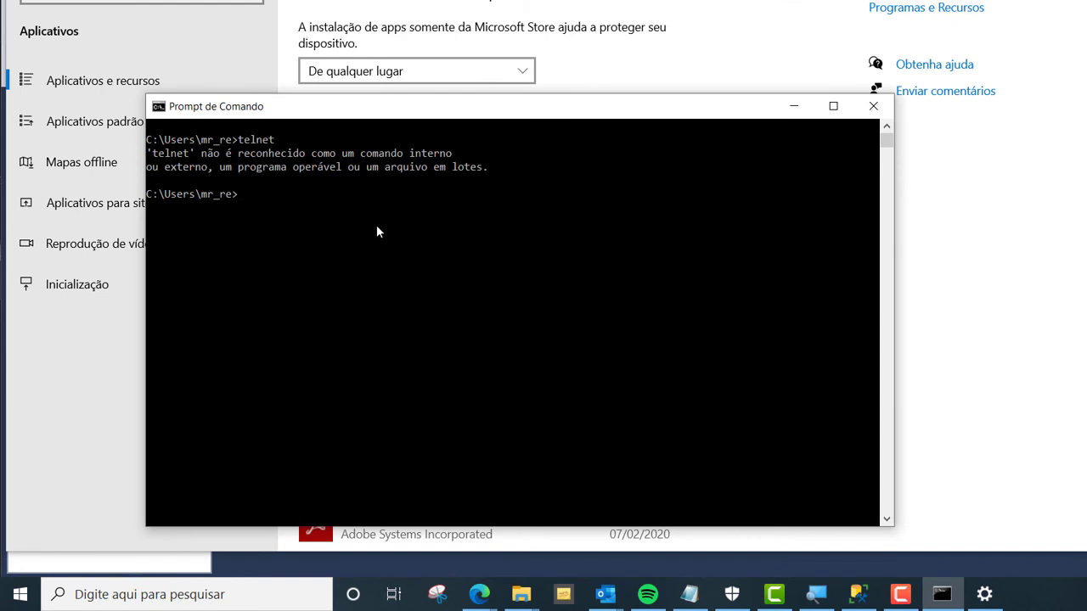
pyautogui.write('cls')
pyautogui.press('Return')
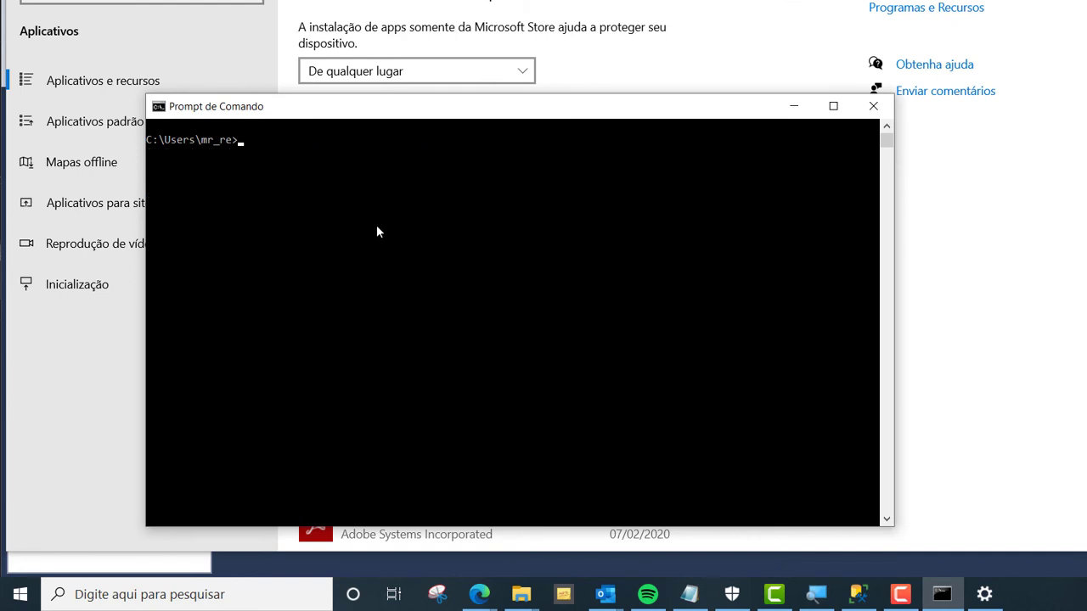
pyautogui.write('telnet')
pyautogui.hotkey('ctrl', 'v')
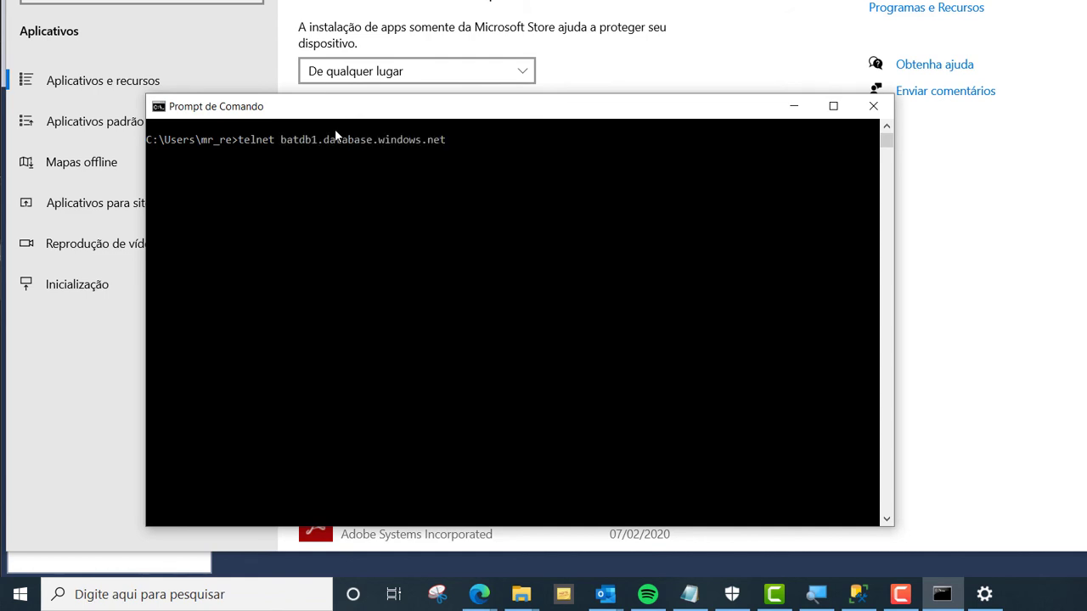
pyautogui.write('1433')
pyautogui.press('Return')
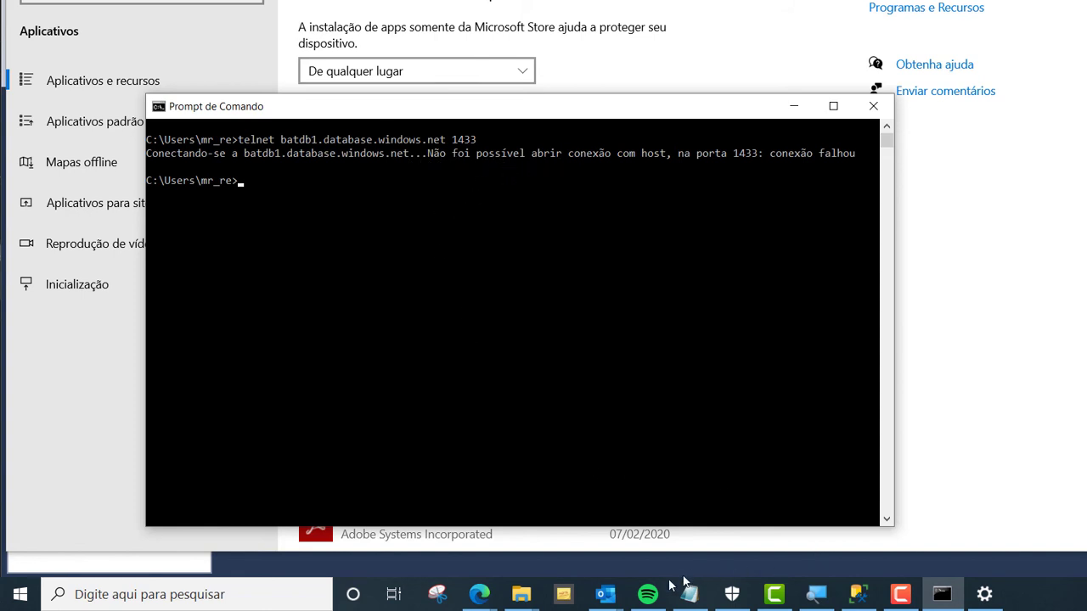
# Switch to the Azure portal in the browser and check the server name of the meudb database
pyautogui.click(478, 595)
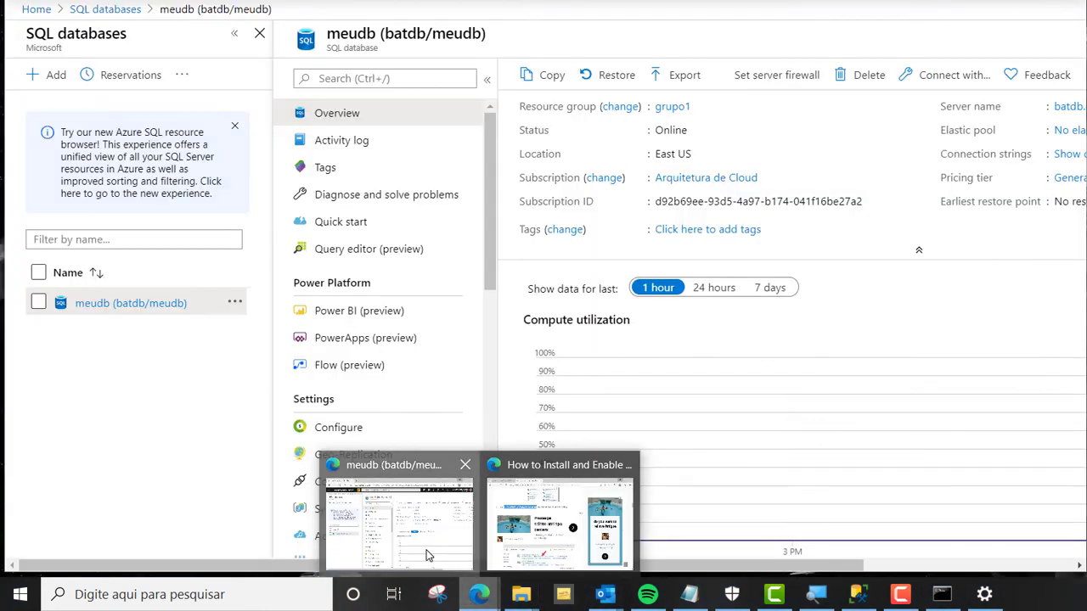
pyautogui.click(416, 543)
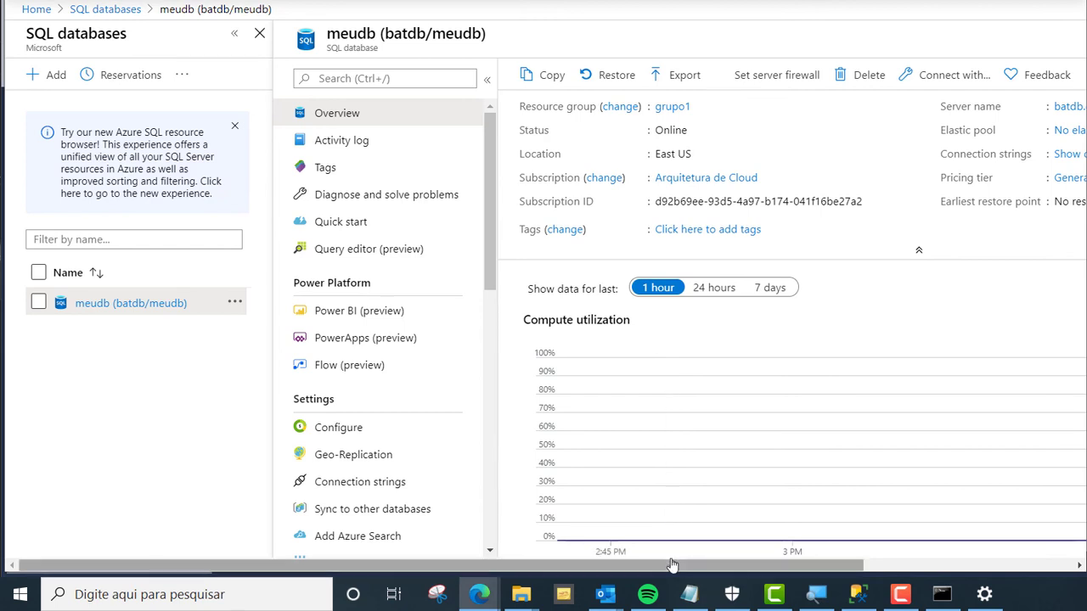
pyautogui.moveTo(687, 566); pyautogui.dragTo(880, 581)
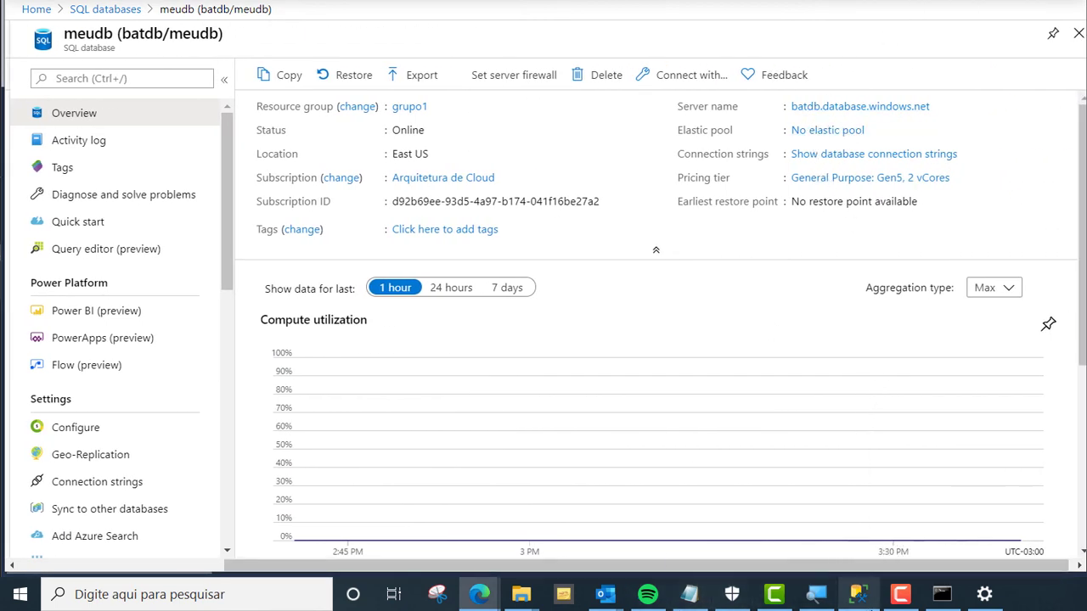
# In the Command Prompt, run "telnet batdb.database.windows.net 1433" to test the server port, and leave the telnet session
pyautogui.click(941, 594)
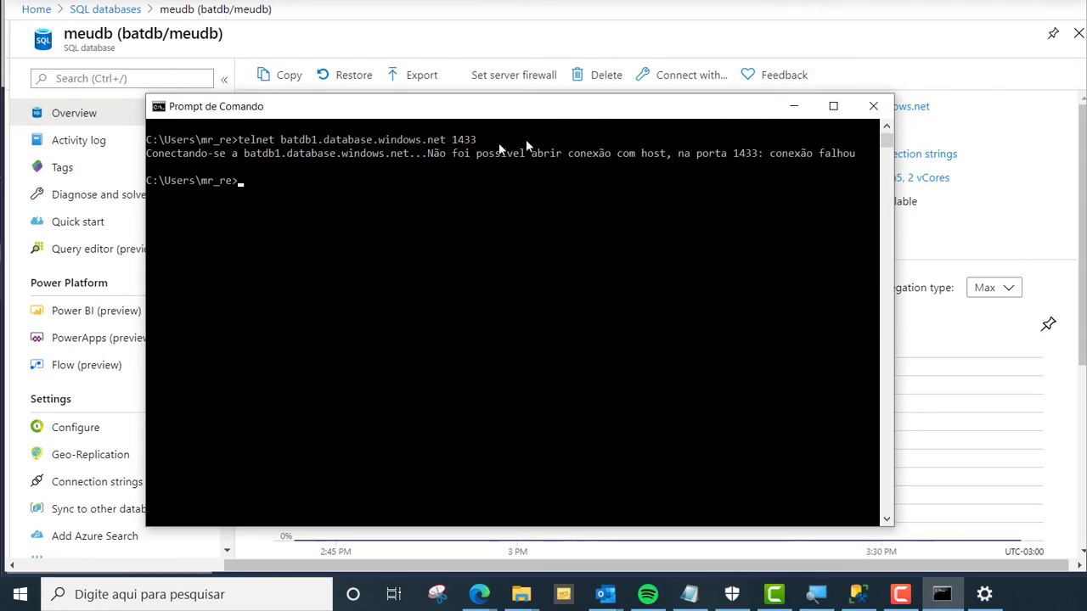
pyautogui.write('telnet batdb')
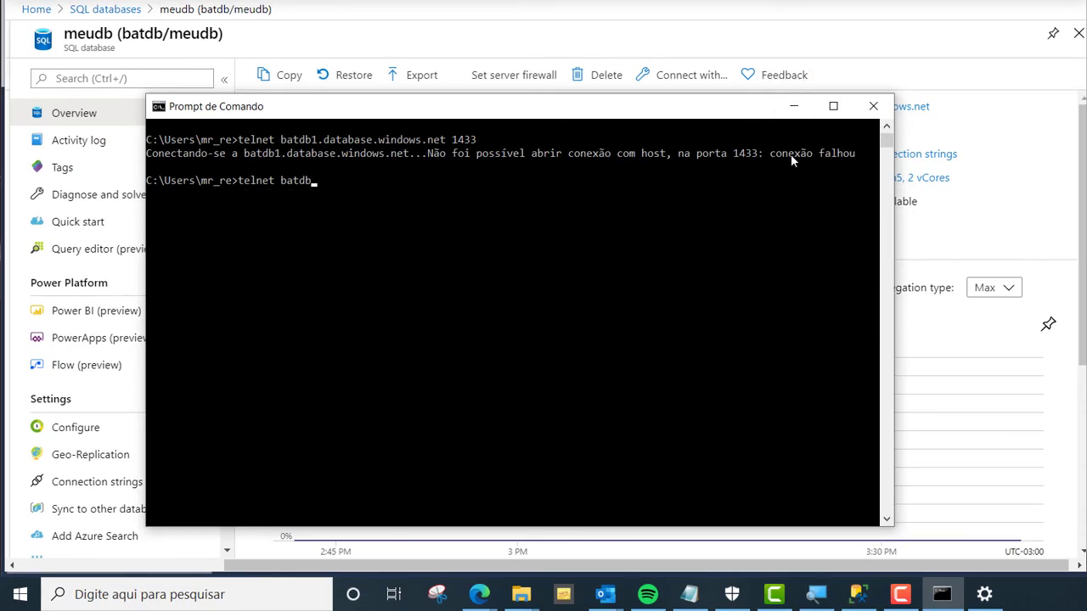
pyautogui.write('1.d')
pyautogui.press('Left')
pyautogui.press('Left')
pyautogui.press('BackSpace')
pyautogui.press('Right')
pyautogui.press('Right')
pyautogui.write('database.windows.net 1433')
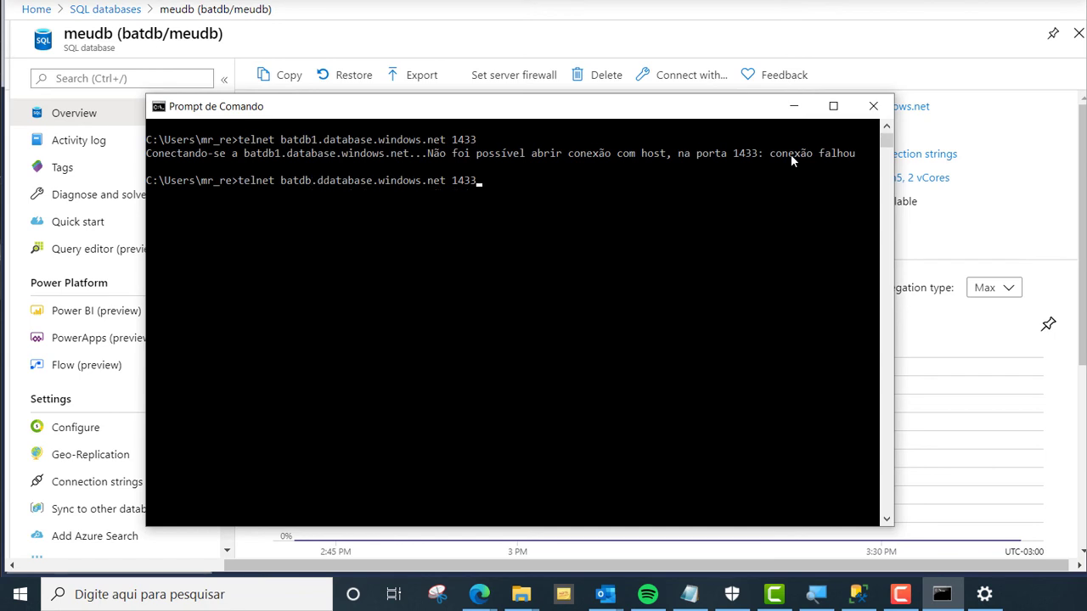
pyautogui.press('Left')
pyautogui.press('Left')
pyautogui.press('Left')
pyautogui.press('Left')
pyautogui.press('Left')
pyautogui.press('Left')
pyautogui.press('Left')
pyautogui.press('Left')
pyautogui.press('Left')
pyautogui.press('Left')
pyautogui.press('Left')
pyautogui.press('Left')
pyautogui.press('Left')
pyautogui.press('Left')
pyautogui.press('Left')
pyautogui.press('Left')
pyautogui.press('Left')
pyautogui.press('Left')
pyautogui.press('Left')
pyautogui.press('Left')
pyautogui.press('BackSpace')
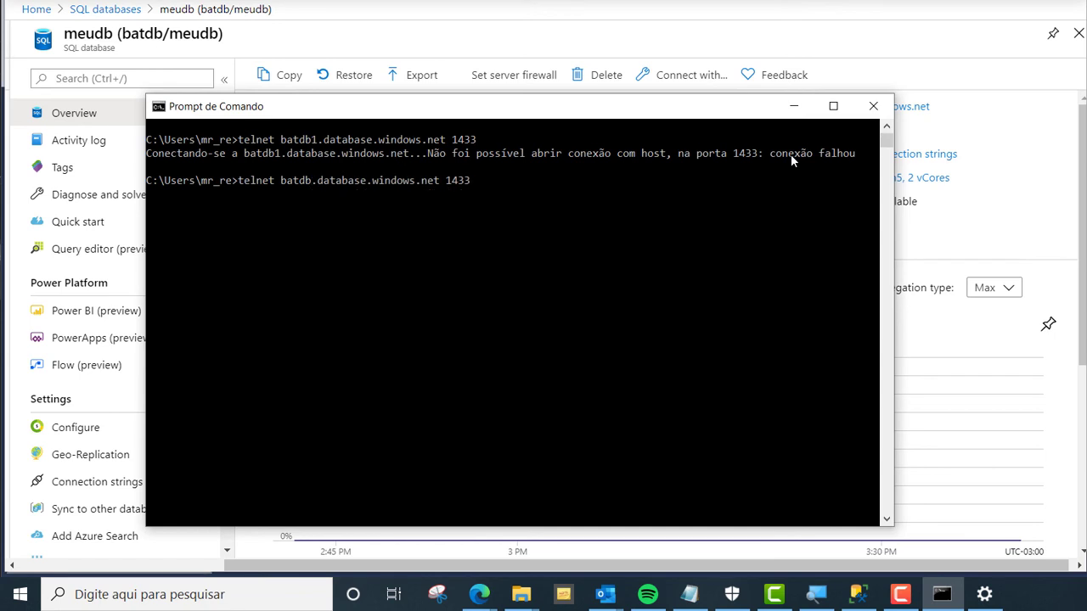
pyautogui.press('Return')
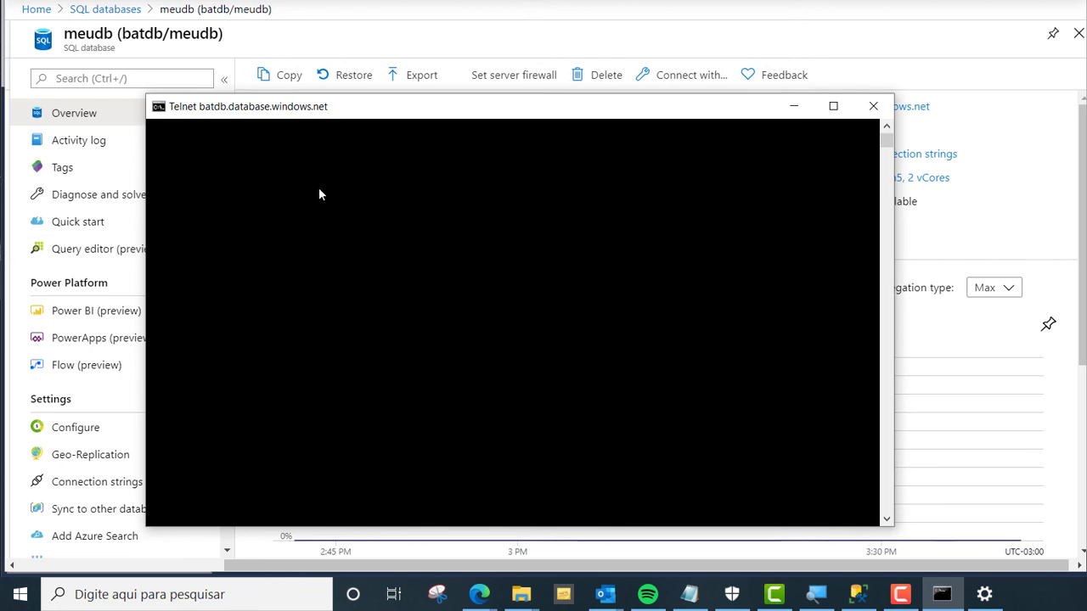
pyautogui.write('ui')
pyautogui.press('BackSpace')
pyautogui.press('BackSpace')
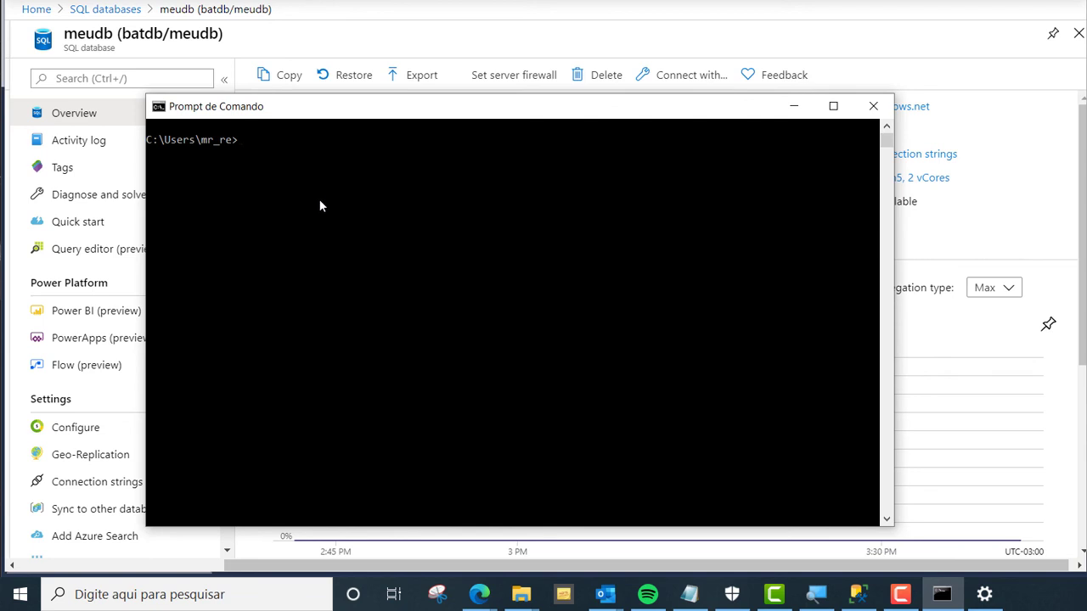
# Reuse the previous telnet command with the server name changed to batdb1.database.windows.net on port 1433
pyautogui.press('Up')
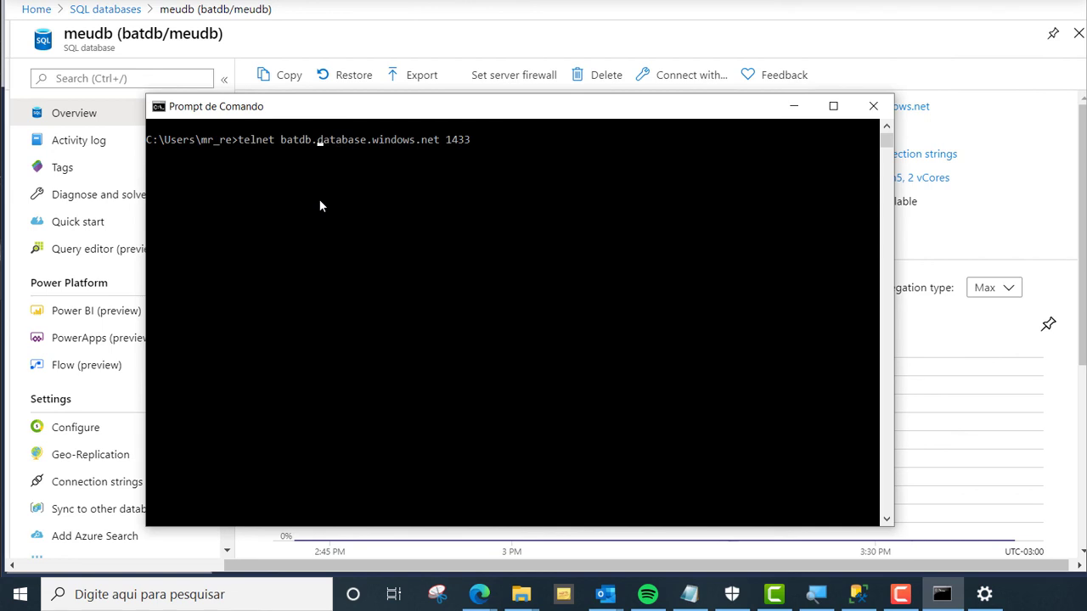
pyautogui.write('1')
pyautogui.press('Return')
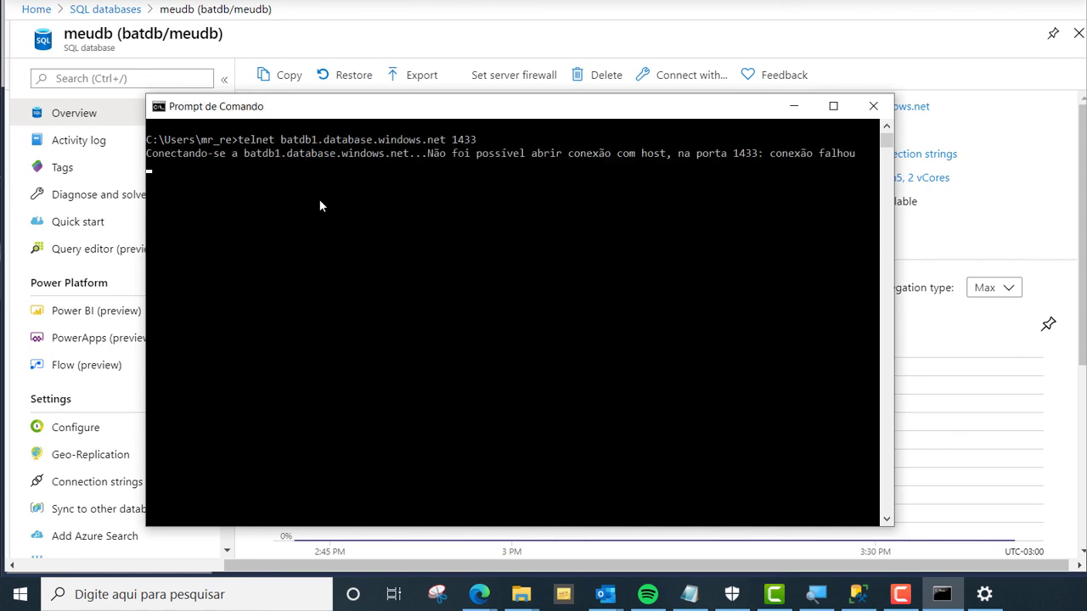
# Repeat the telnet test for batdb.database.windows.net on port 1433 and end the session
pyautogui.press('Up')
pyautogui.press('Up')
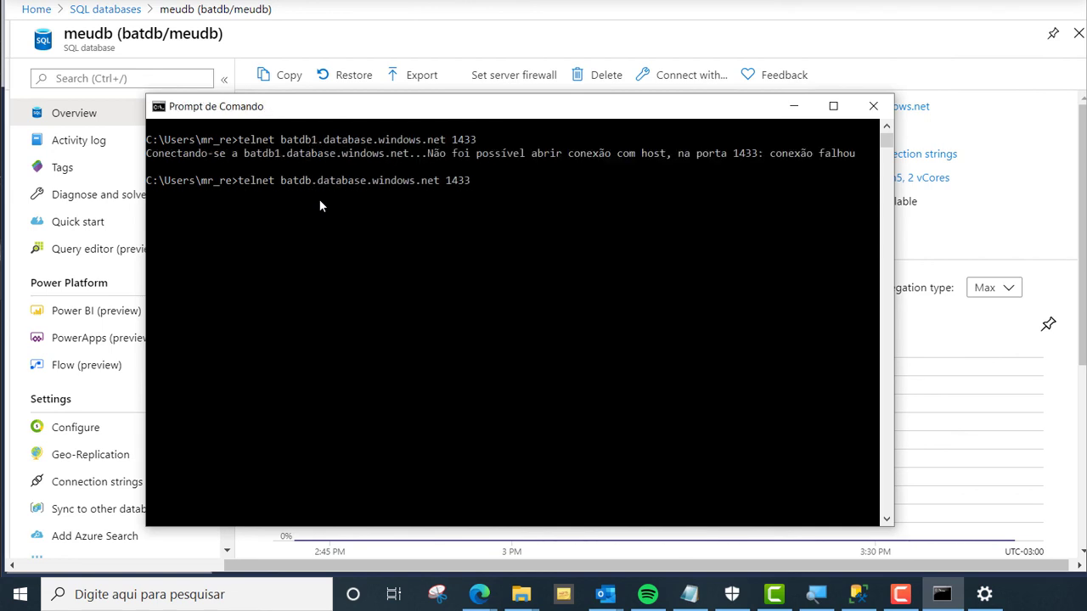
pyautogui.press('Return')
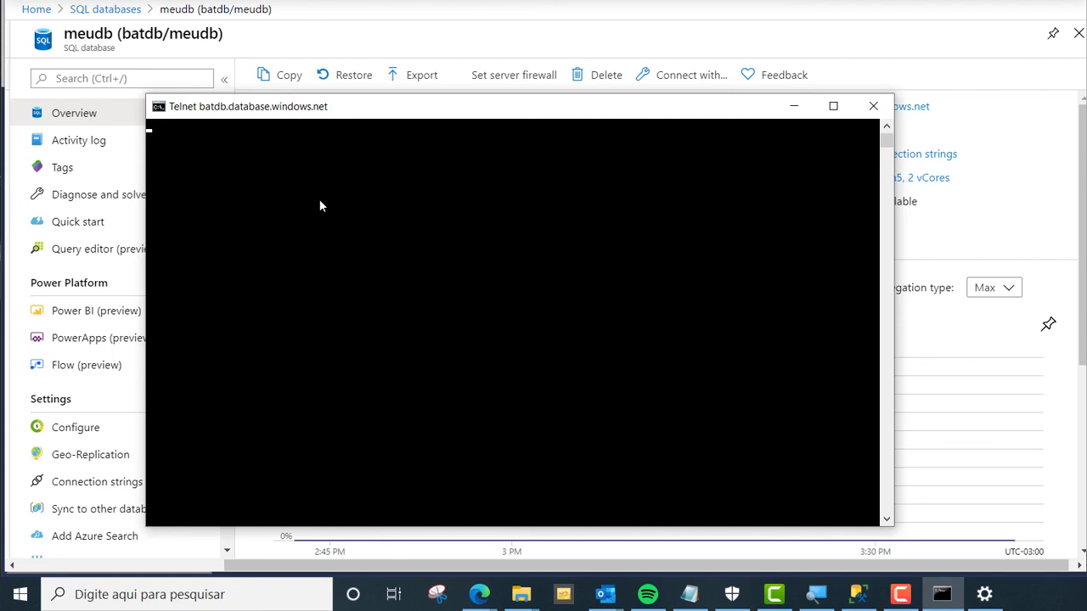
pyautogui.hotkey('ctrl', 'c')
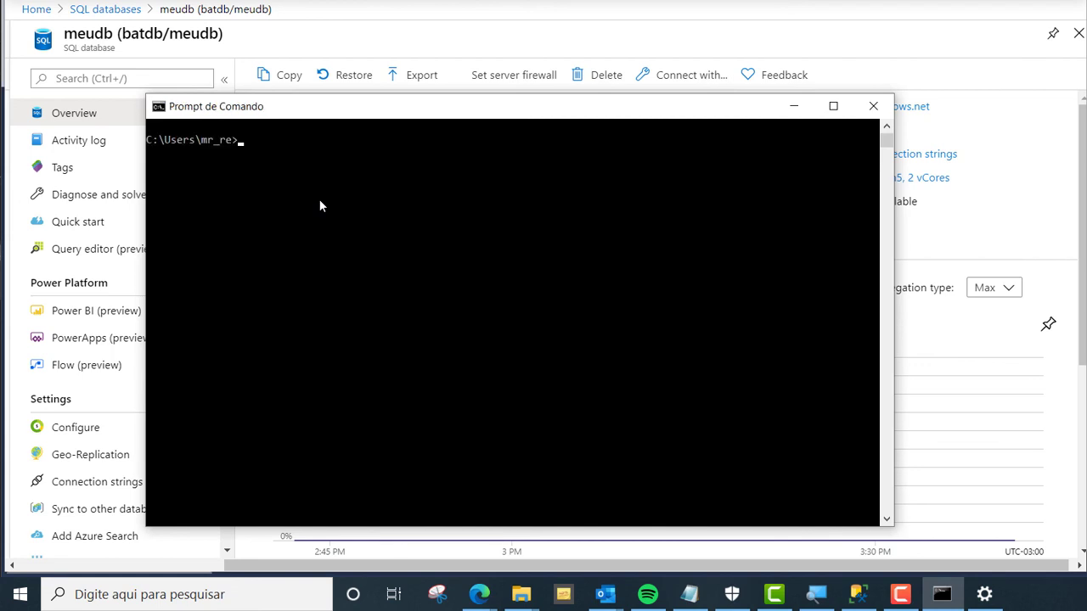
# Switch to SQL Server Management Studio, set the server name to batdb.database.windows.net and connect
pyautogui.click(794, 106)
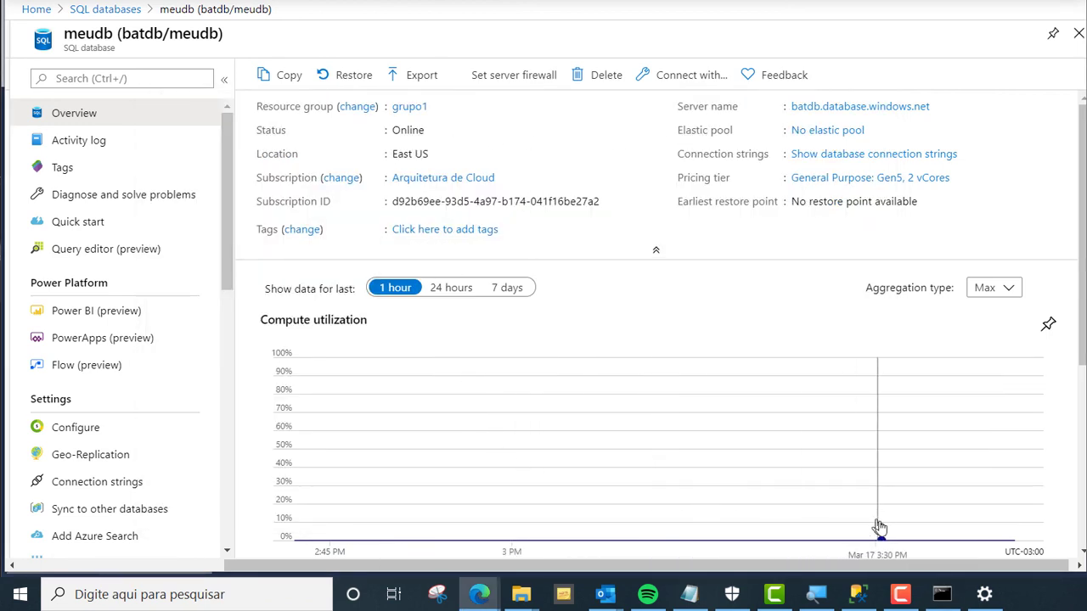
pyautogui.click(857, 594)
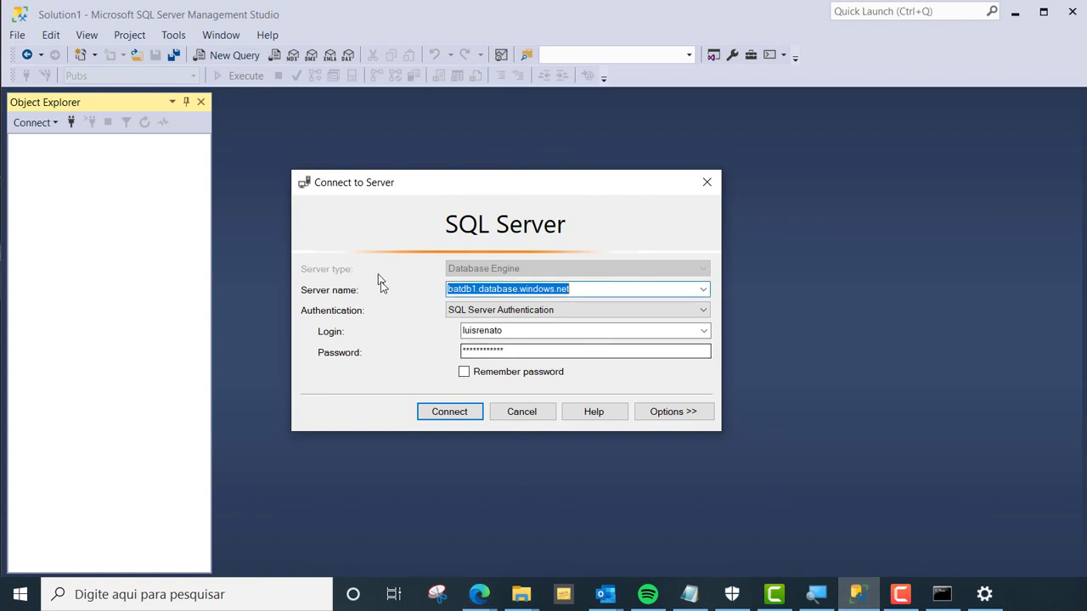
pyautogui.click(473, 289)
pyautogui.press('BackSpace')
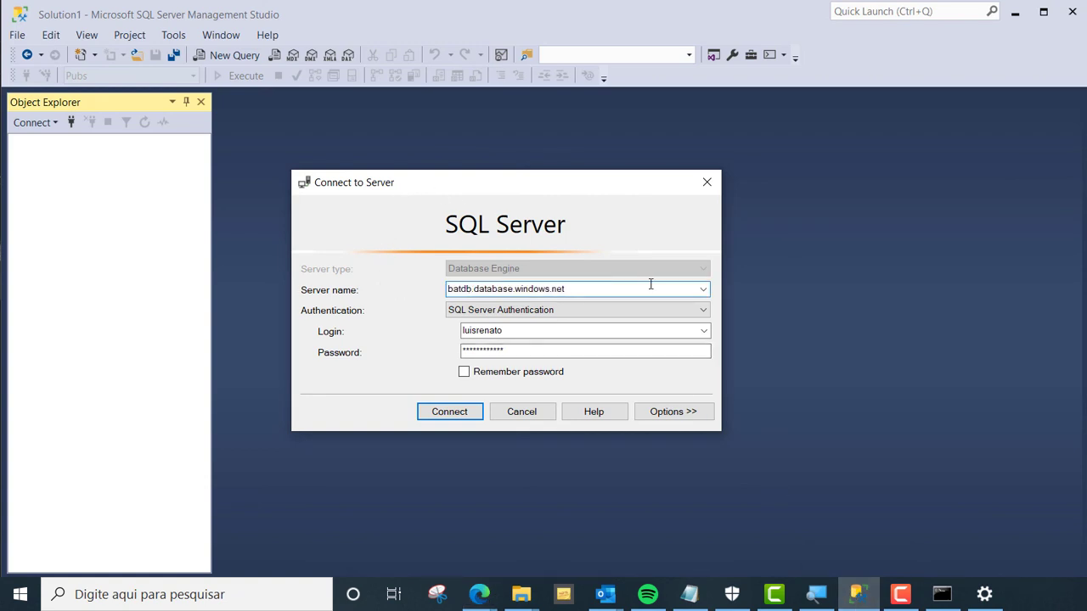
pyautogui.click(429, 414)
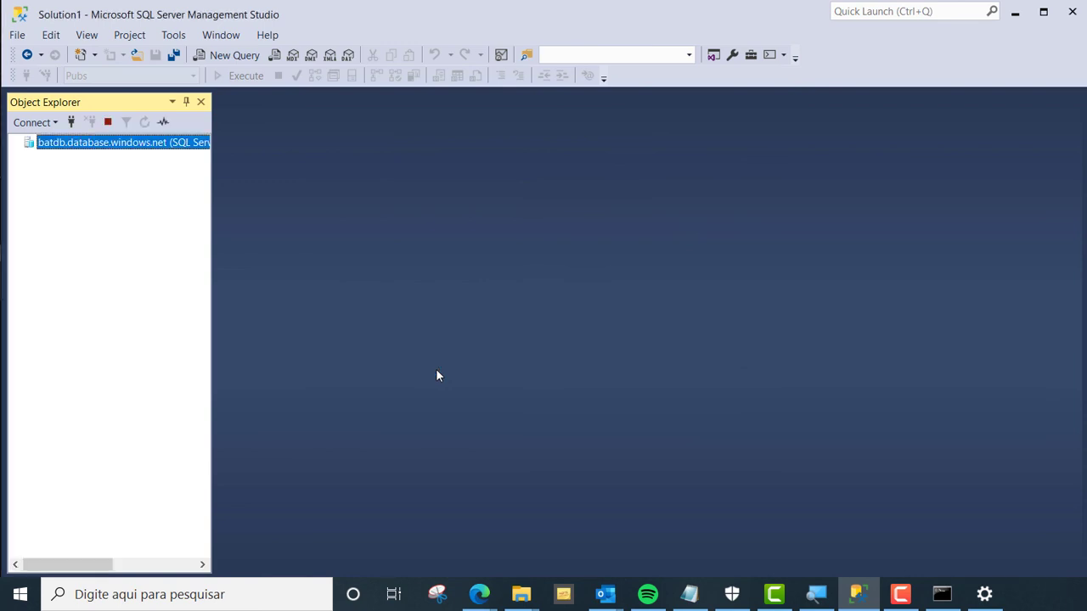
# Expand the Databases folder and the meudb database, and open a new query window
pyautogui.click(29, 157)
pyautogui.click(42, 187)
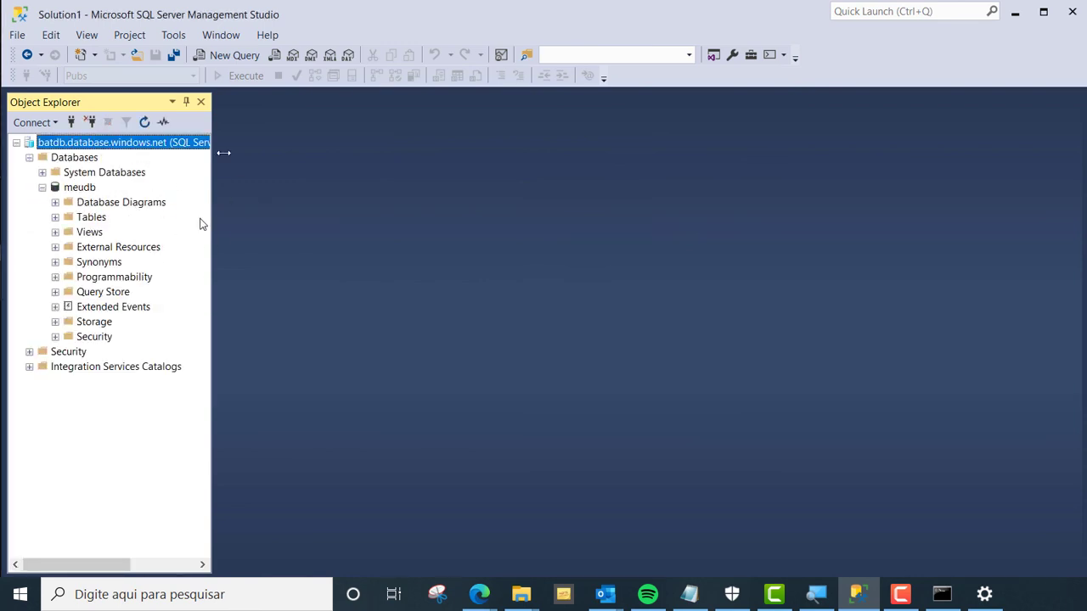
pyautogui.hotkey('ctrl', 'n')
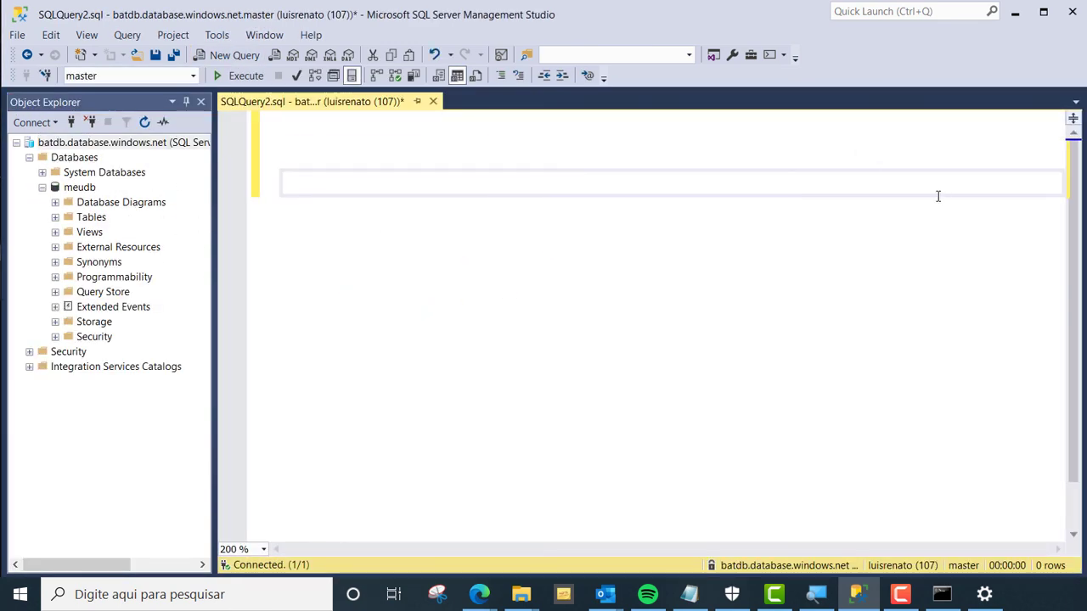